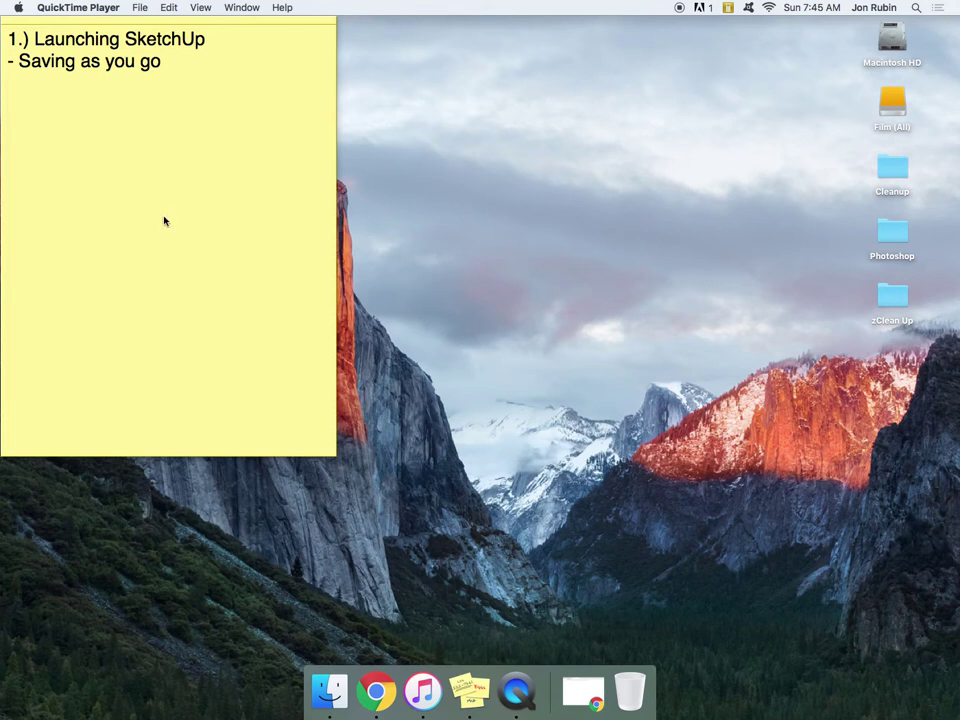
Add outline items "2.) Drawing Your Name in SketchUp and Playing Around" and "3.) 3D Drawing" to the sticky note, and delete both.
click(195, 222)
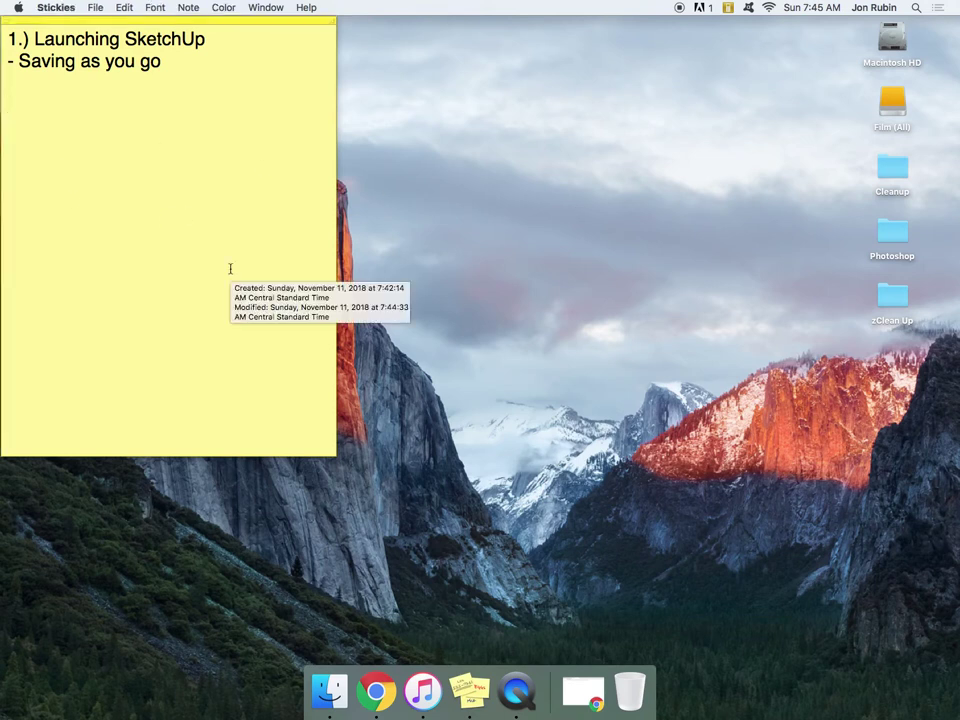
text(2.) Drawing Your Name in SketchUp and Playing Around)
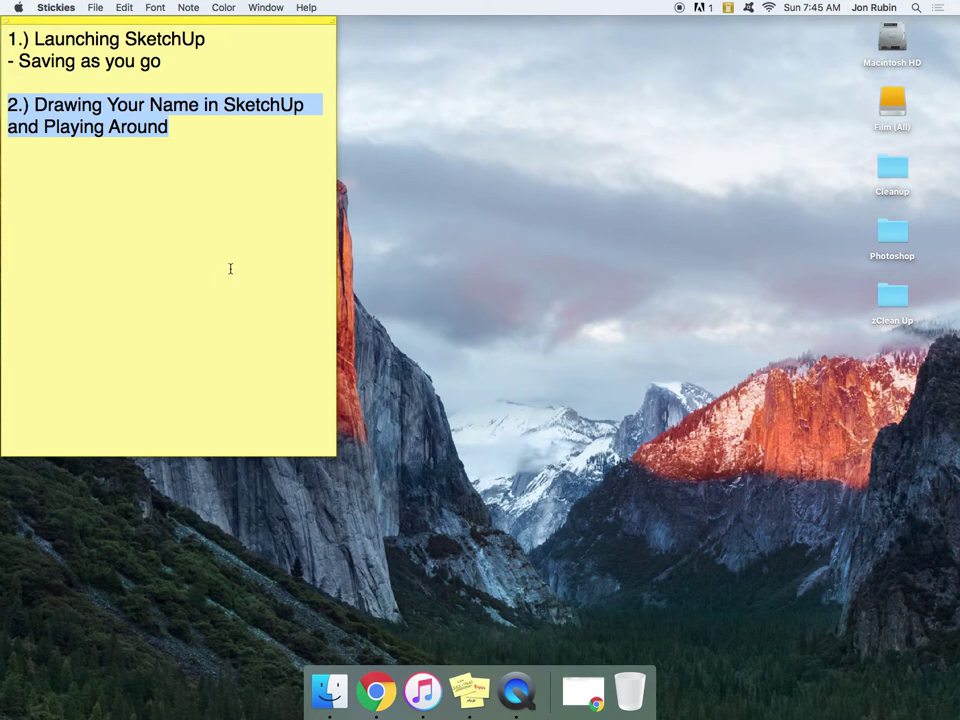
text(3.) 3D Drawing)
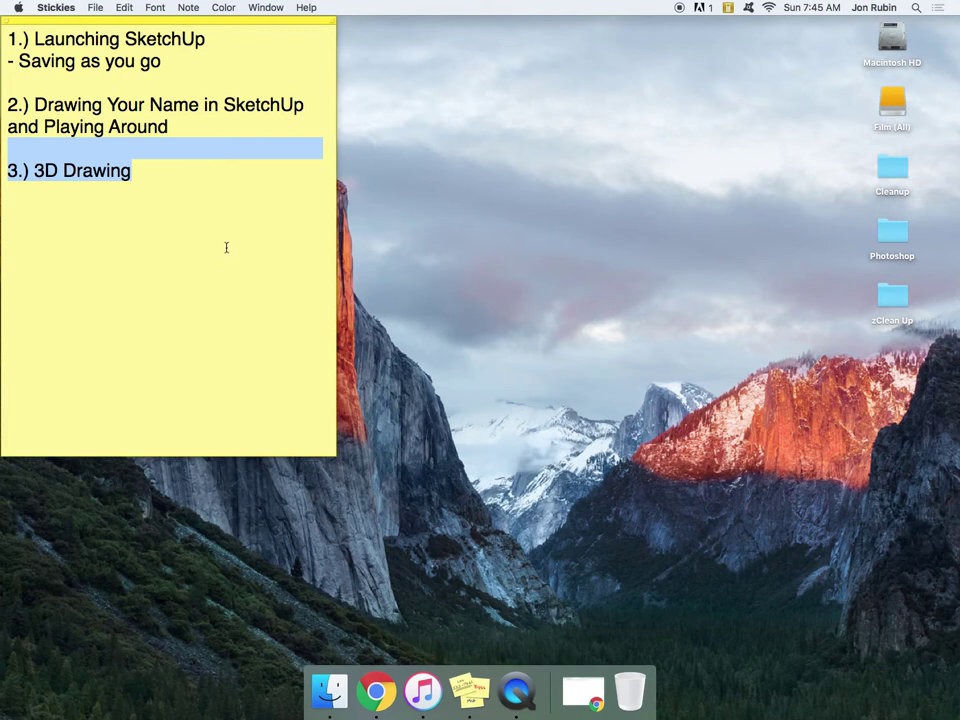
key(BackSpace)
triple_click(51, 93)
key(shift+super+Down)
key(BackSpace)
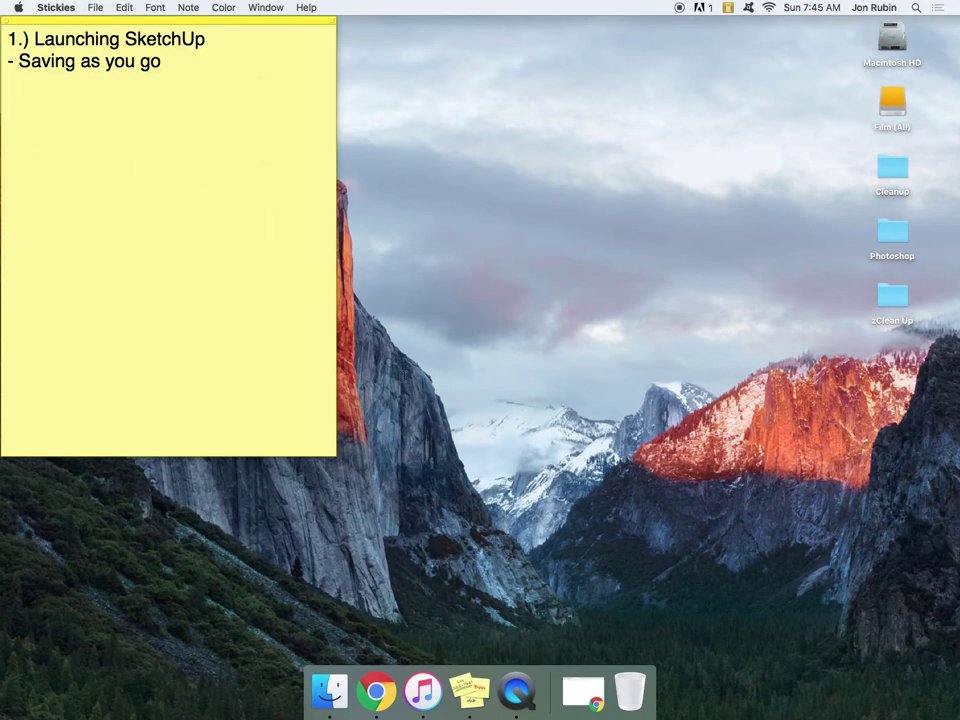
Search the computer for SketchUp and launch the 2018 version.
key(super+space)
text(ske)
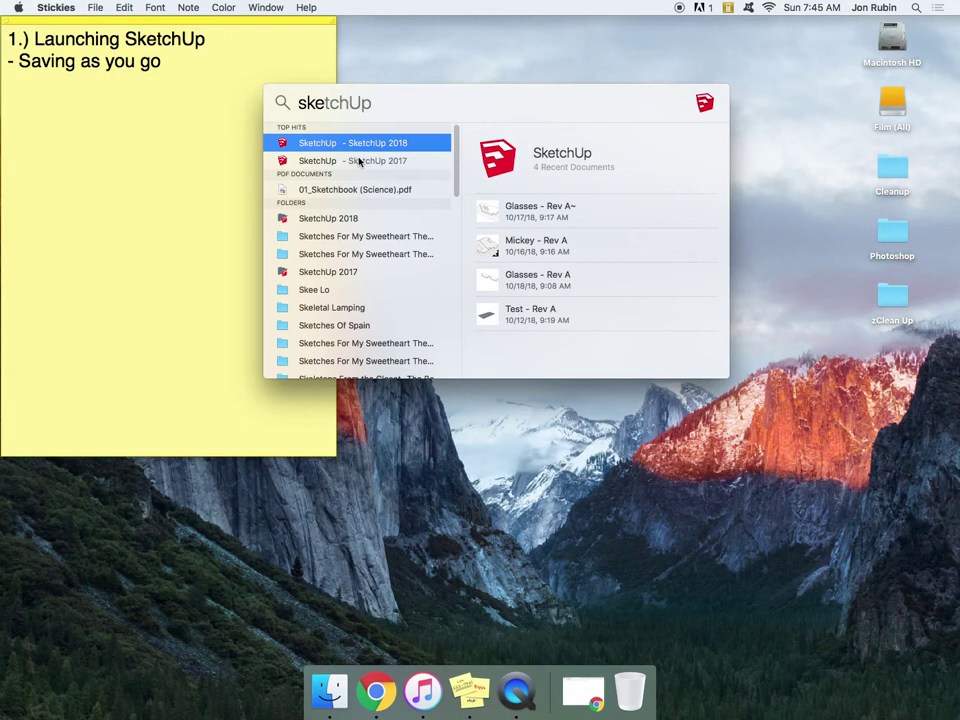
key(Return)
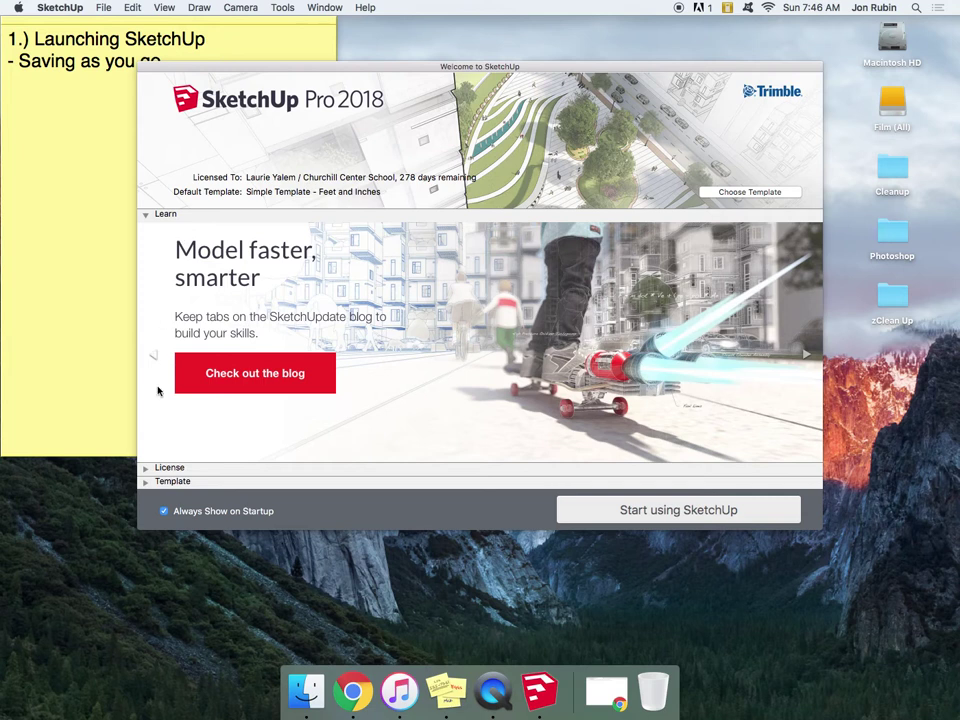
Review the license details on the welcome screen, including the license type, and return to the Learn section.
click(145, 215)
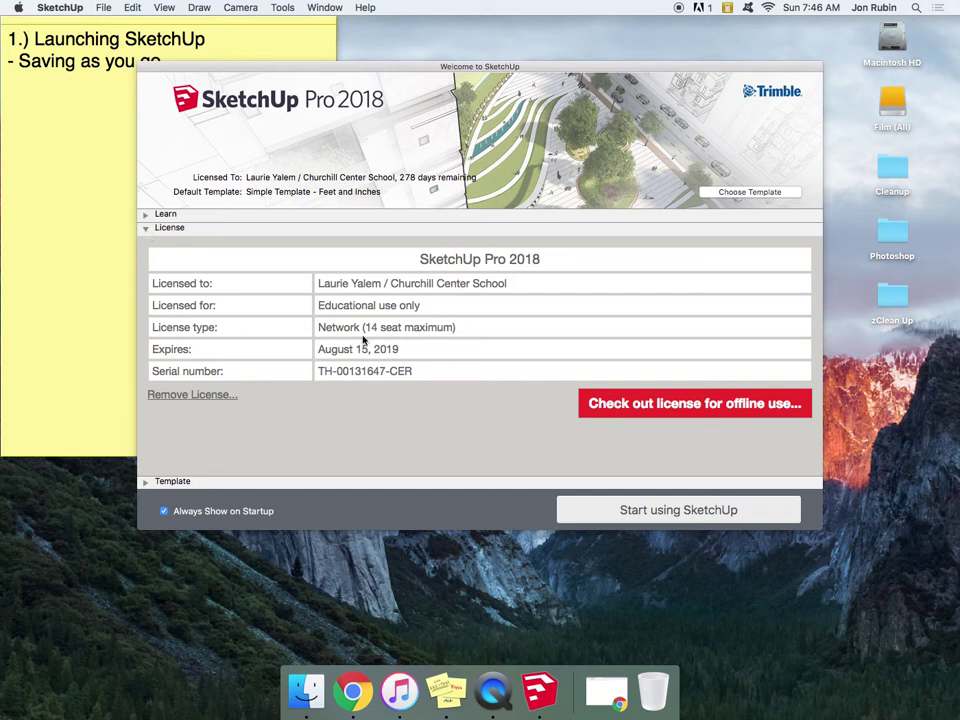
drag(376, 327, 366, 327)
click(150, 214)
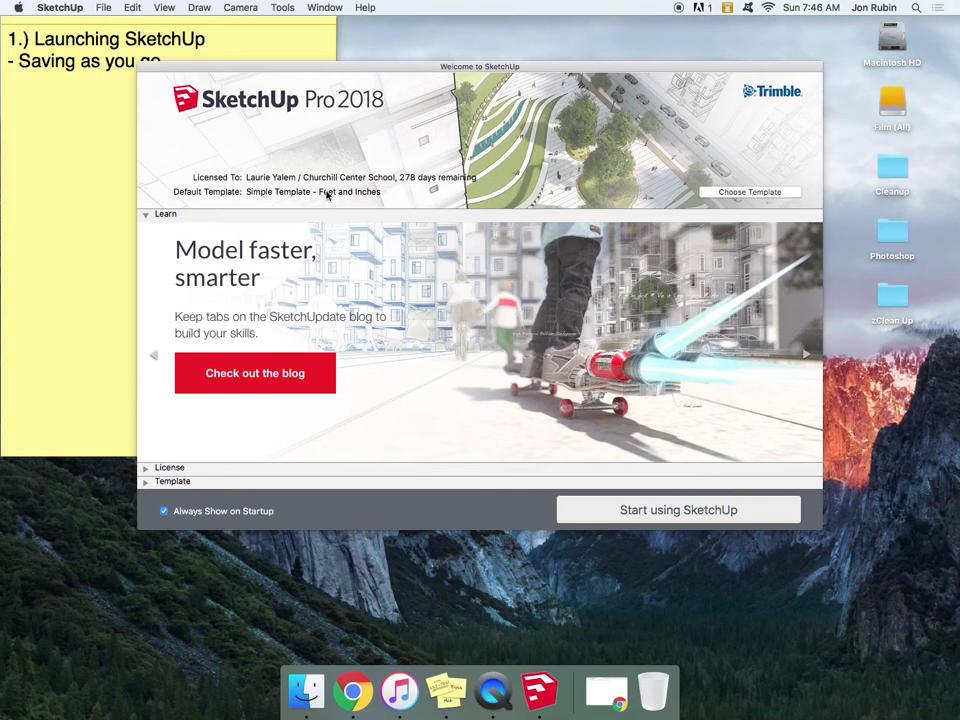
Start a model with the Simple Template - Feet and Inches and ignore the extension update notice.
click(146, 481)
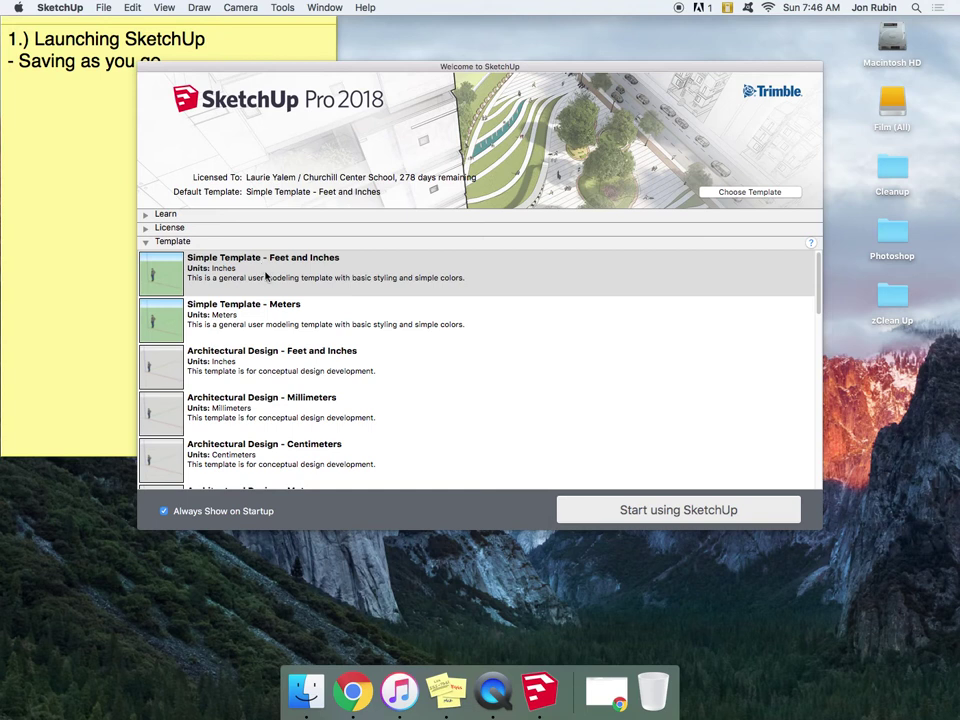
click(695, 512)
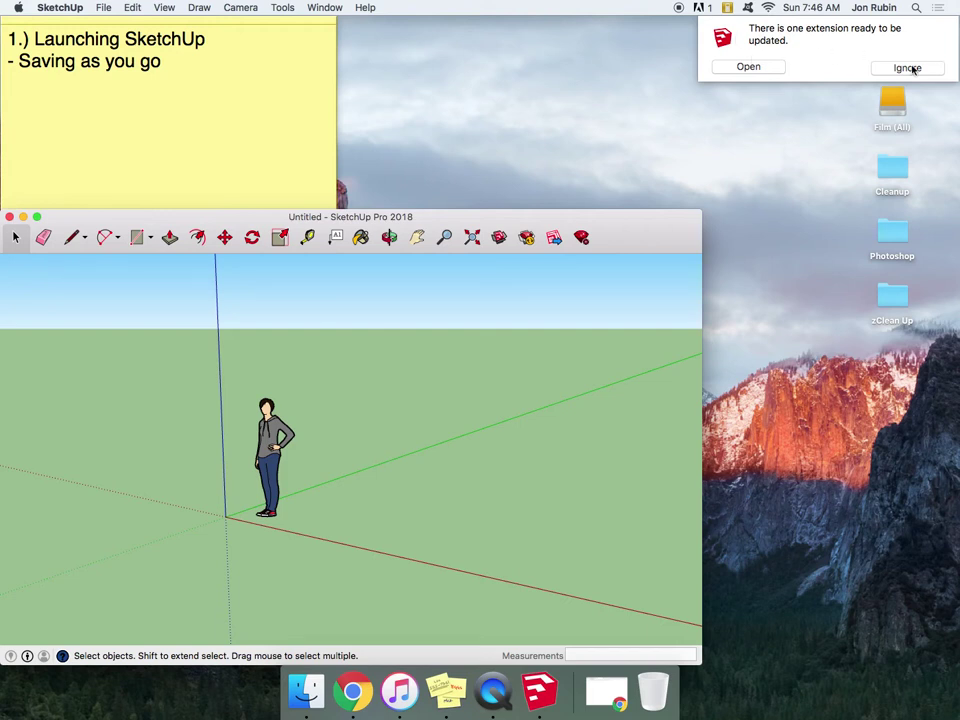
click(907, 68)
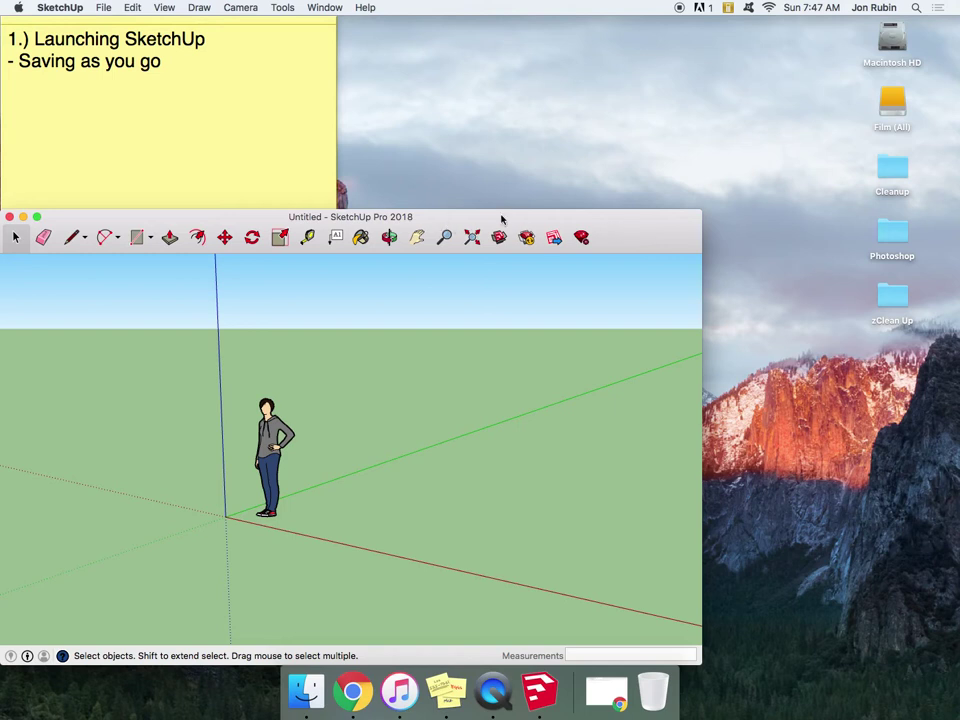
Move the model window up to the menu bar and enlarge it to fill the screen above the Dock.
mouse_move(580, 217)
mouse_down()
mouse_move(1, 111)
mouse_move(1, 63)
mouse_move(79, 124)
mouse_move(461, 161)
mouse_move(577, 73)
mouse_move(590, 5)
mouse_up()
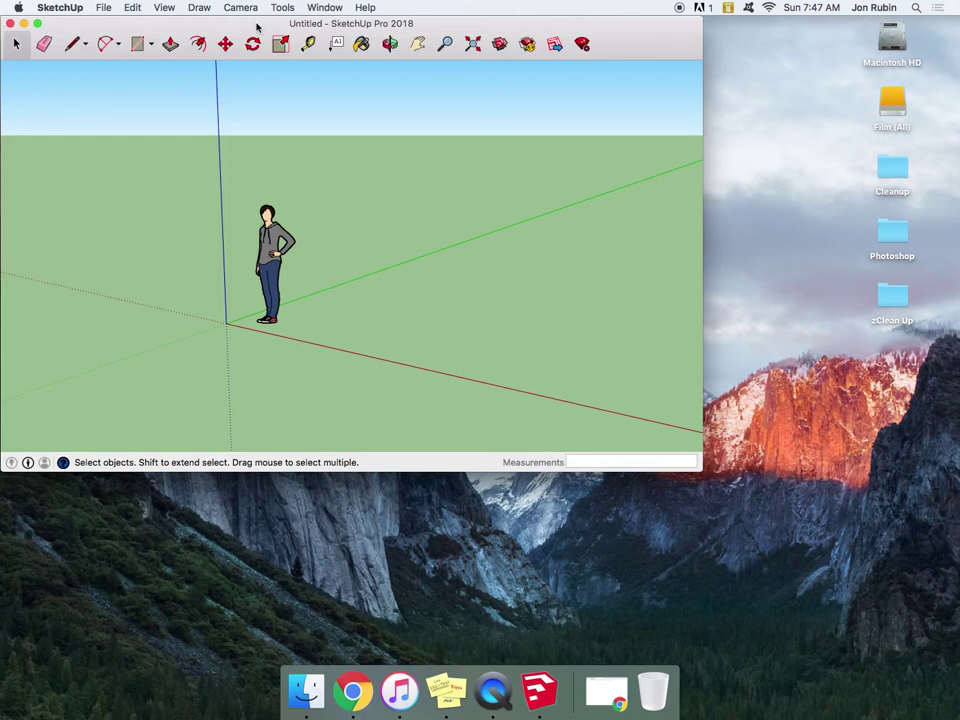
mouse_move(257, 28)
mouse_down()
mouse_move(400, 280)
mouse_move(610, 176)
mouse_move(258, 6)
mouse_up()
drag(701, 475, 958, 664)
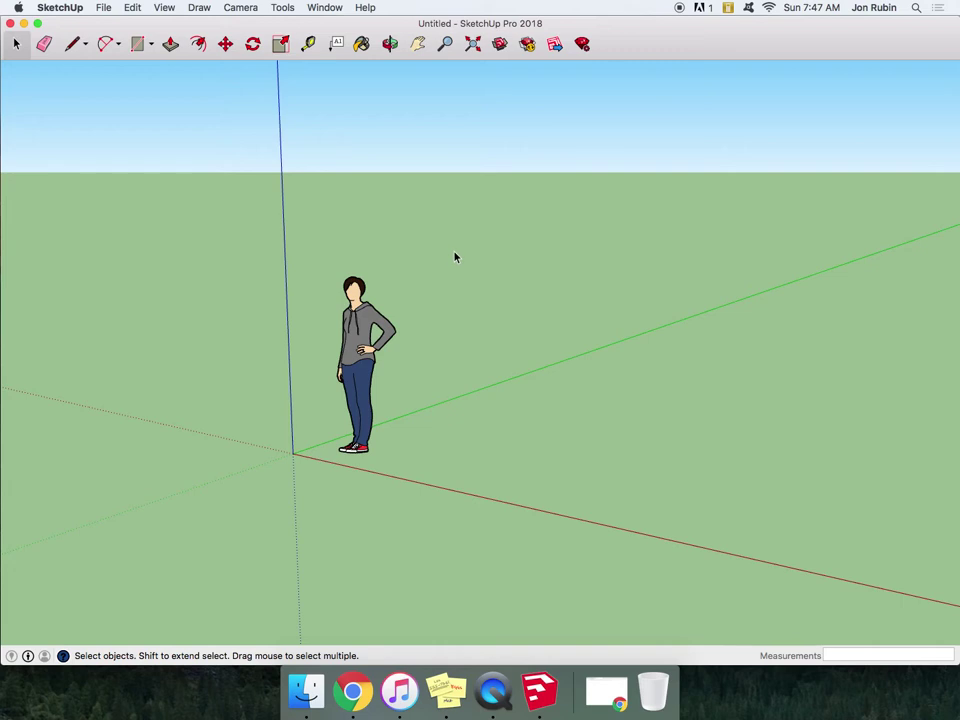
Minimize the model window to check the sticky note outline, and restore the window.
key(super+m)
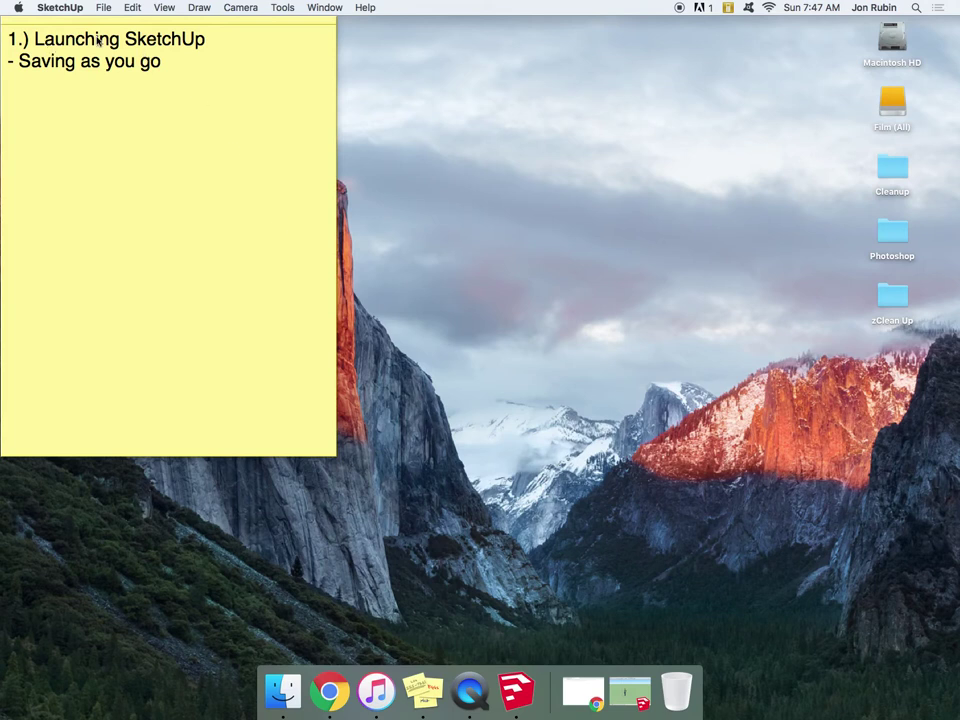
click(630, 690)
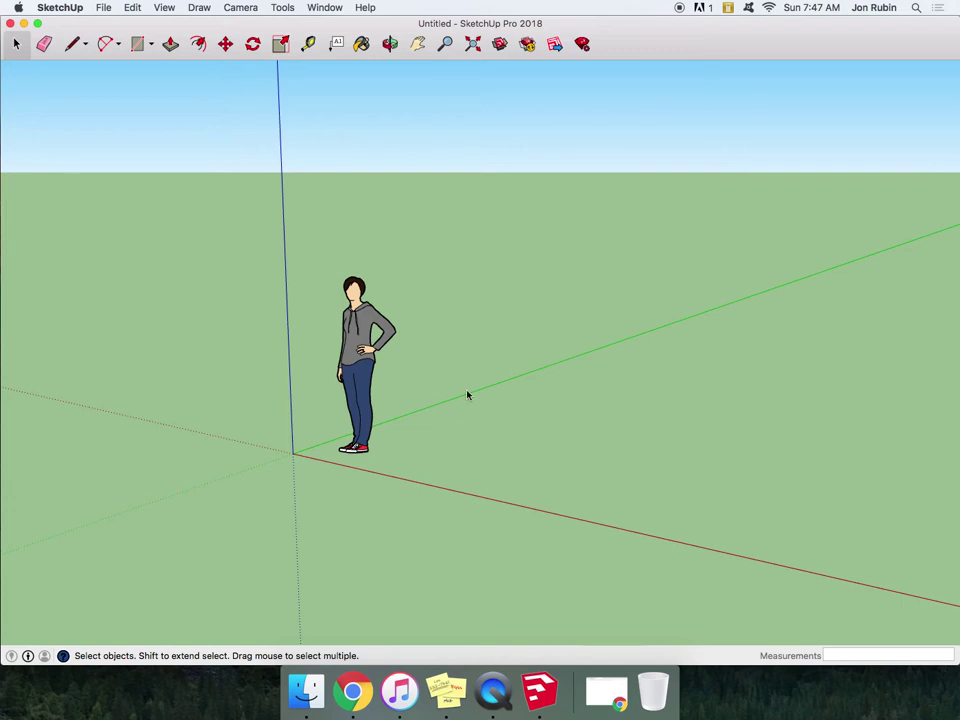
Begin saving the model under a new name, choosing the 3D Projects folder inside the personal folder in Documents.
click(104, 8)
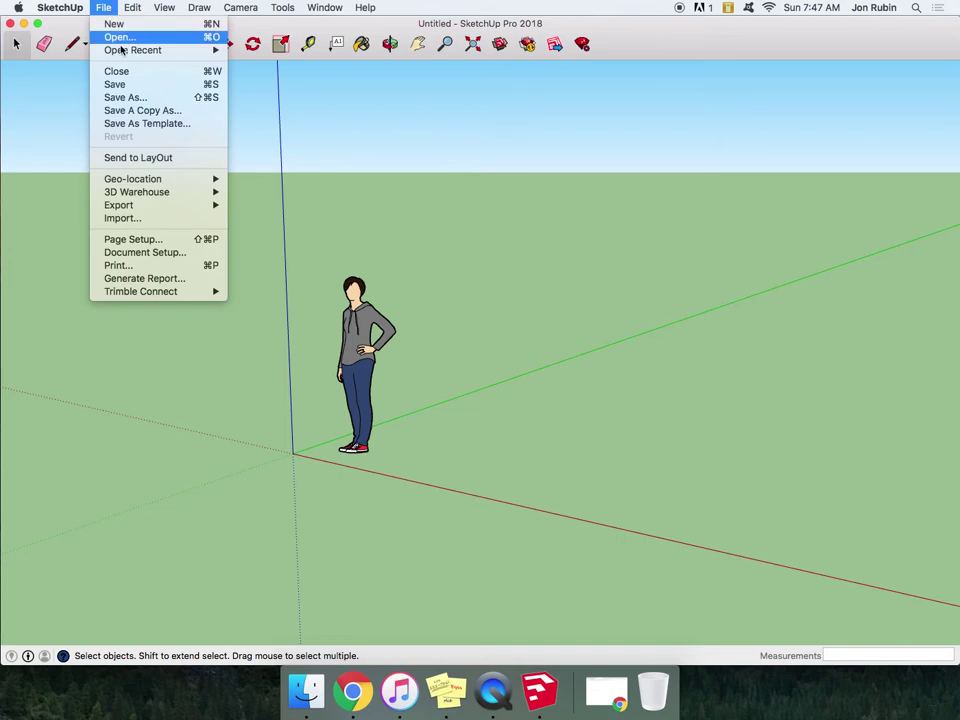
click(131, 98)
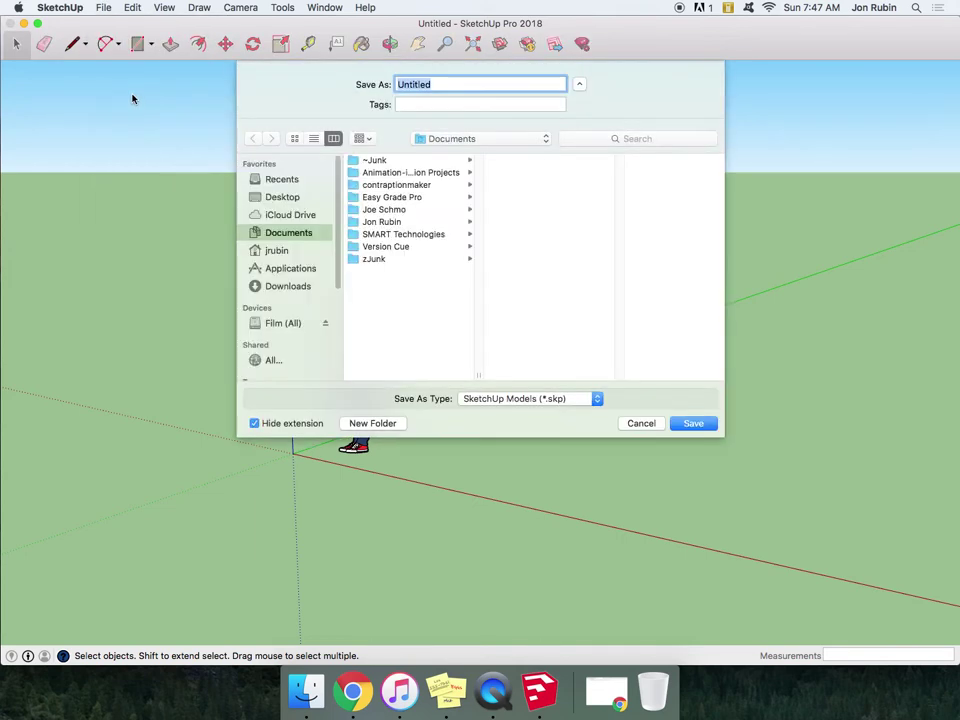
click(373, 224)
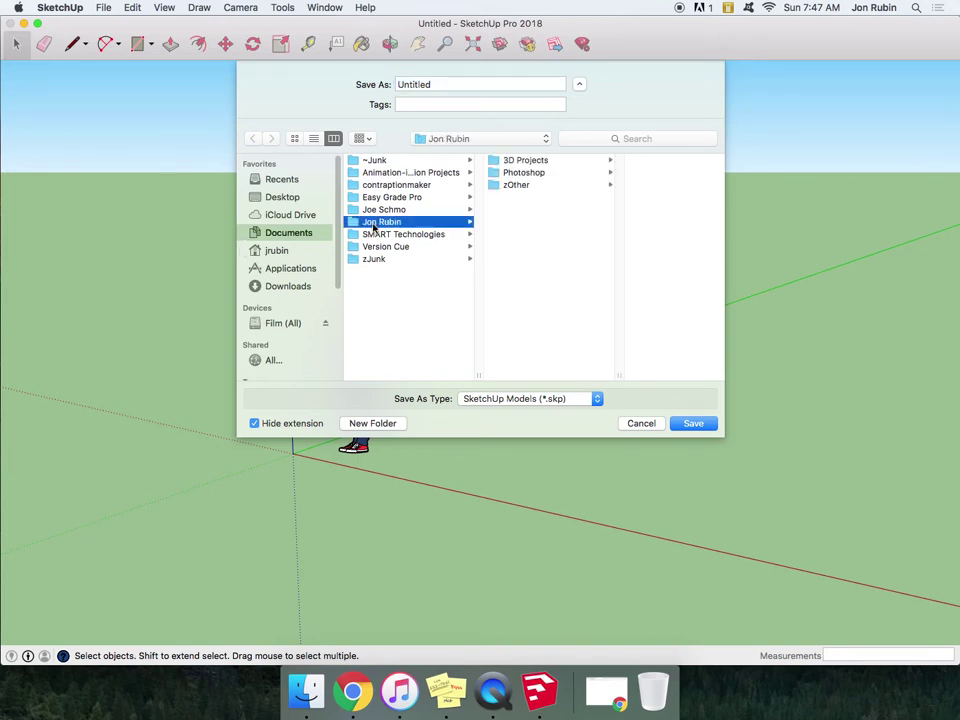
click(550, 161)
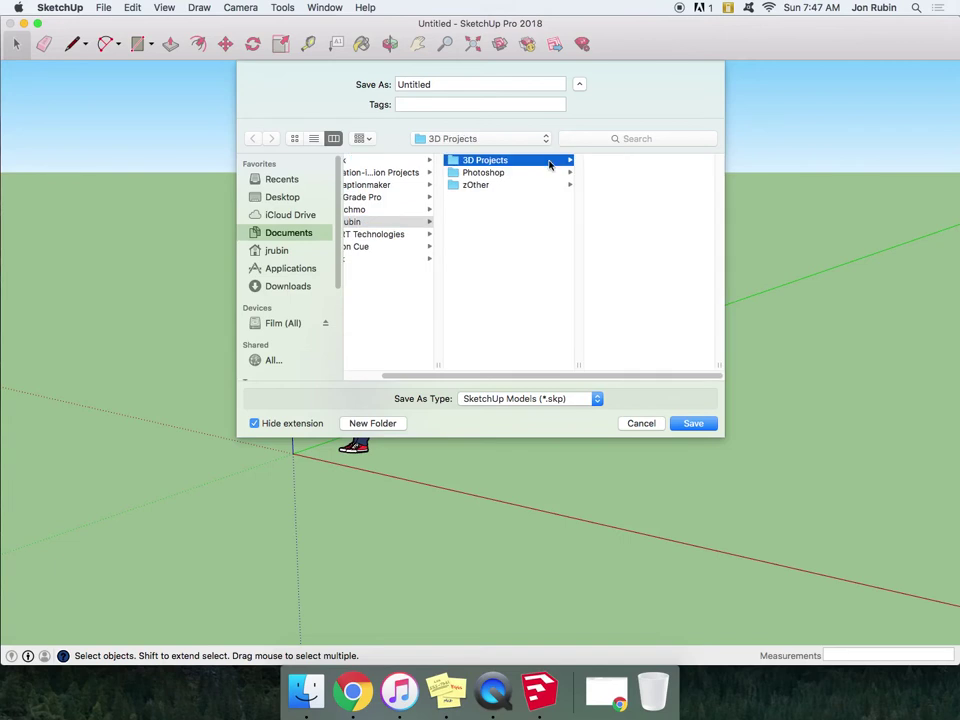
Collapse the save dialog to its compact form and expand it again, twice.
click(579, 85)
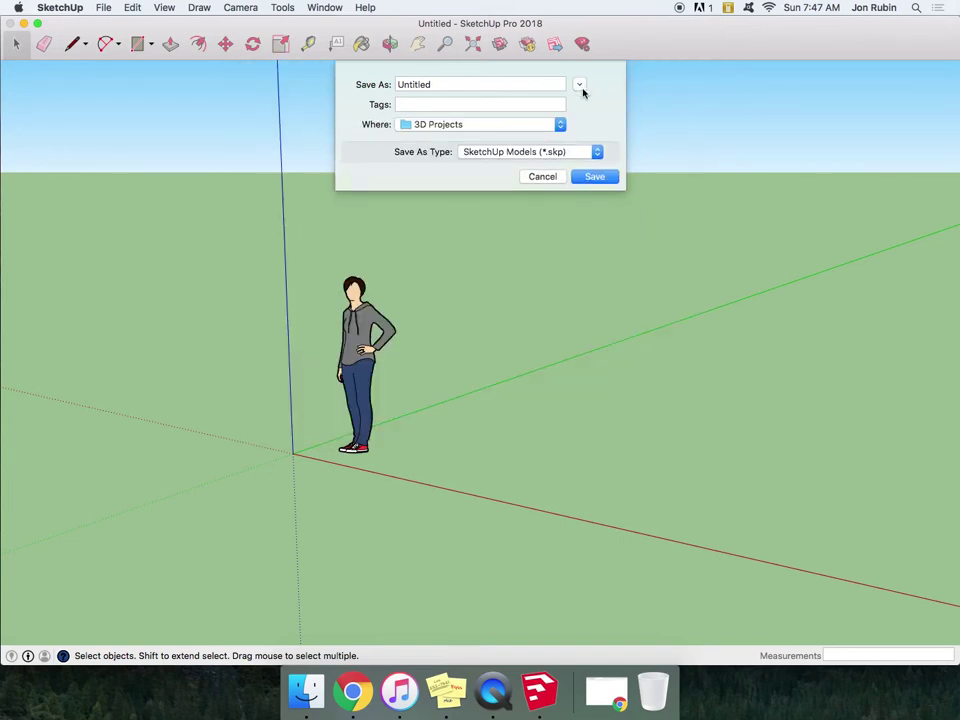
click(582, 91)
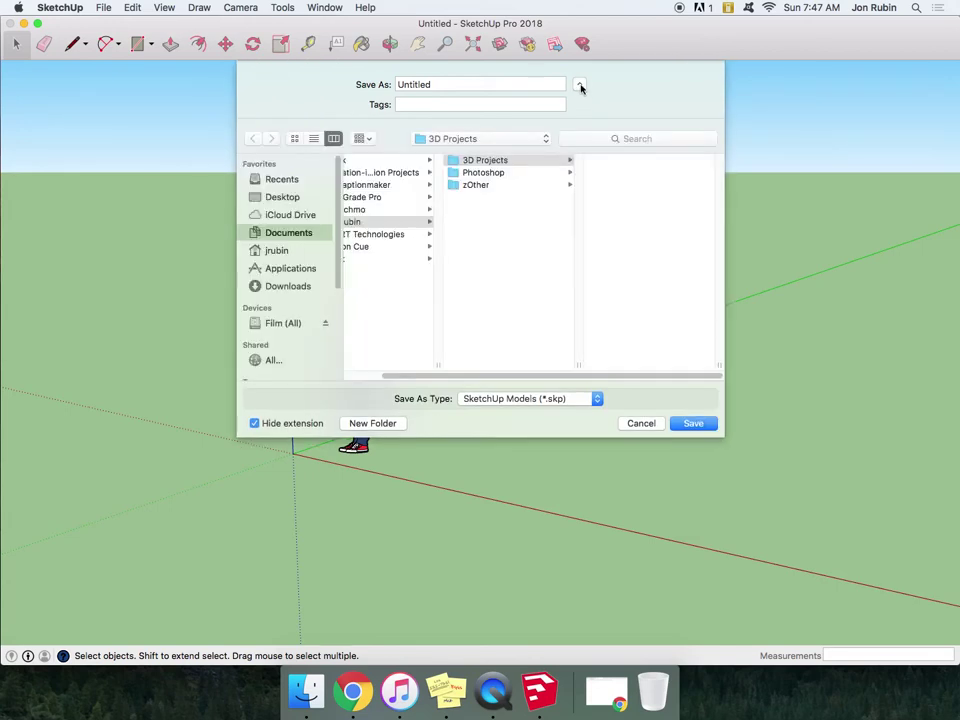
click(580, 87)
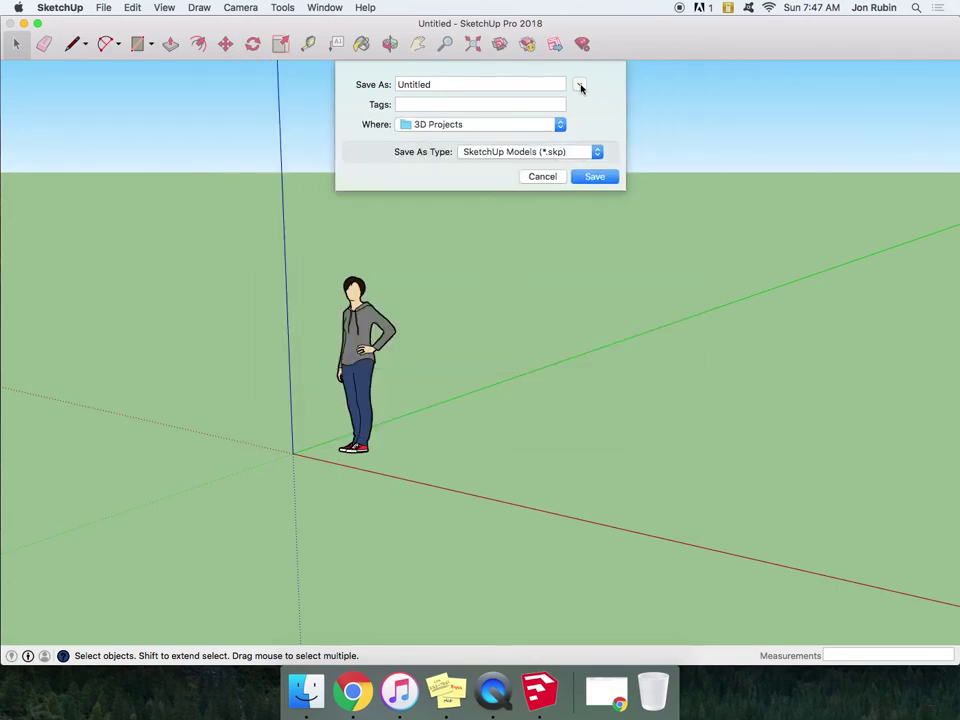
click(580, 87)
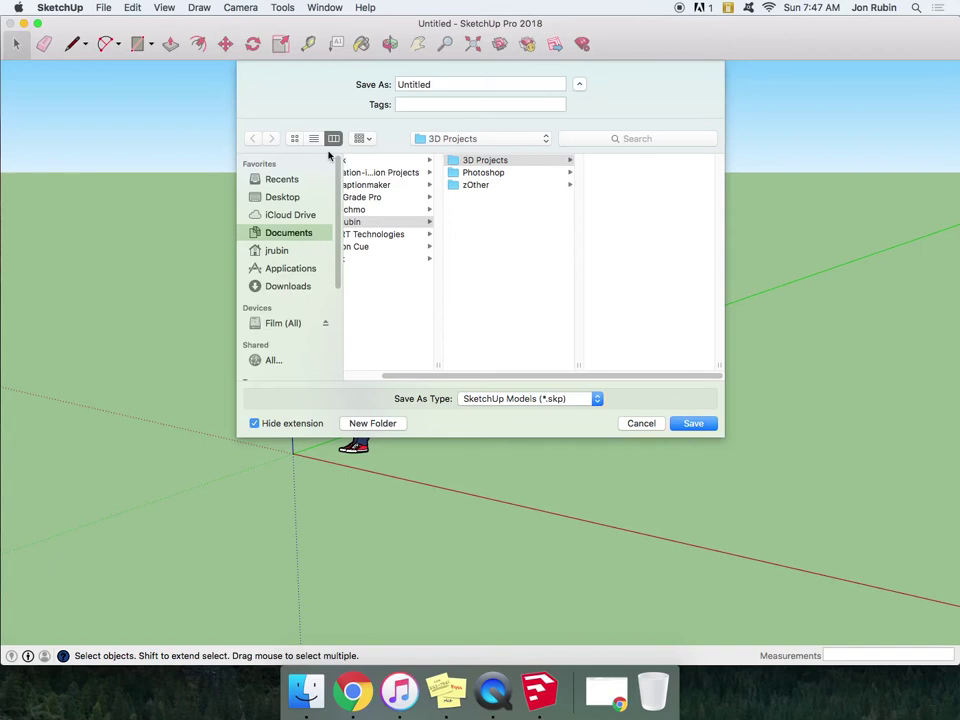
Browse again from Documents through the personal folder to 3D Projects as the save location.
click(292, 241)
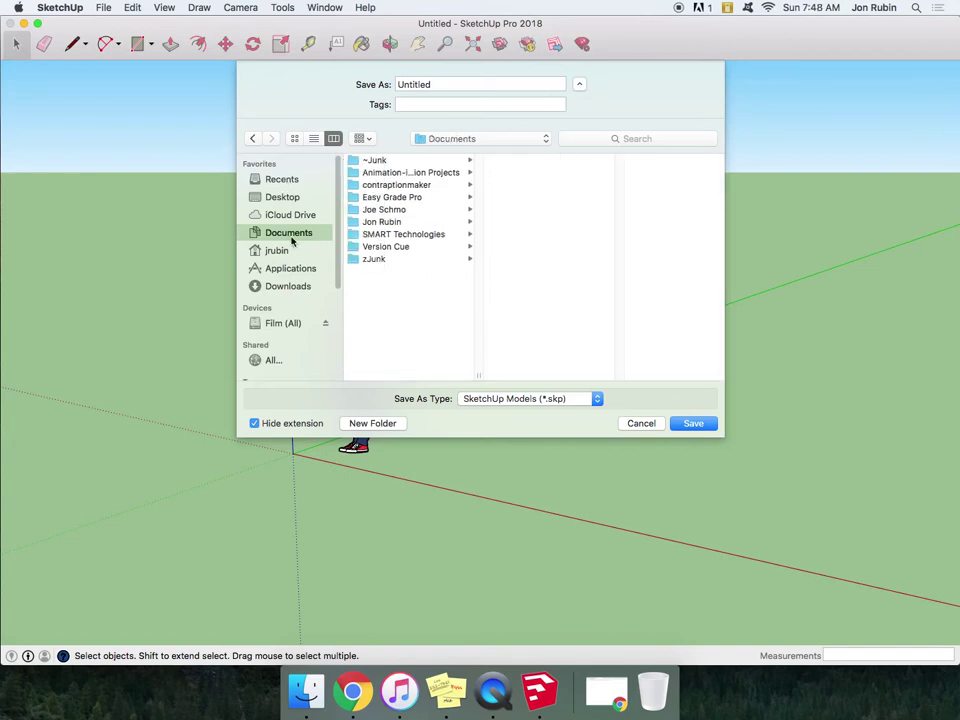
click(387, 223)
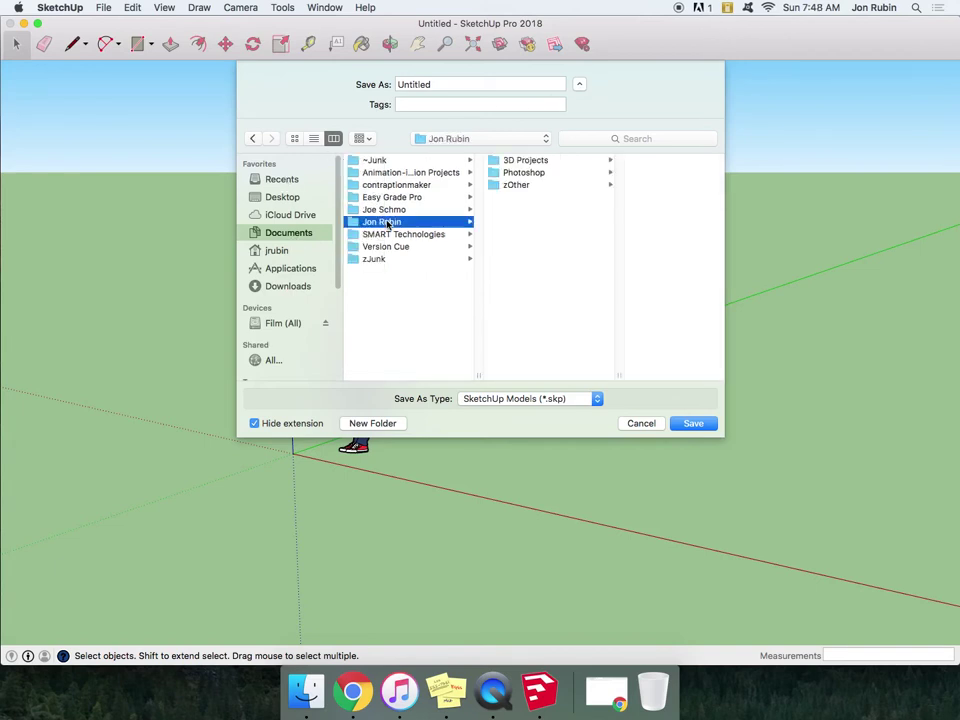
click(525, 160)
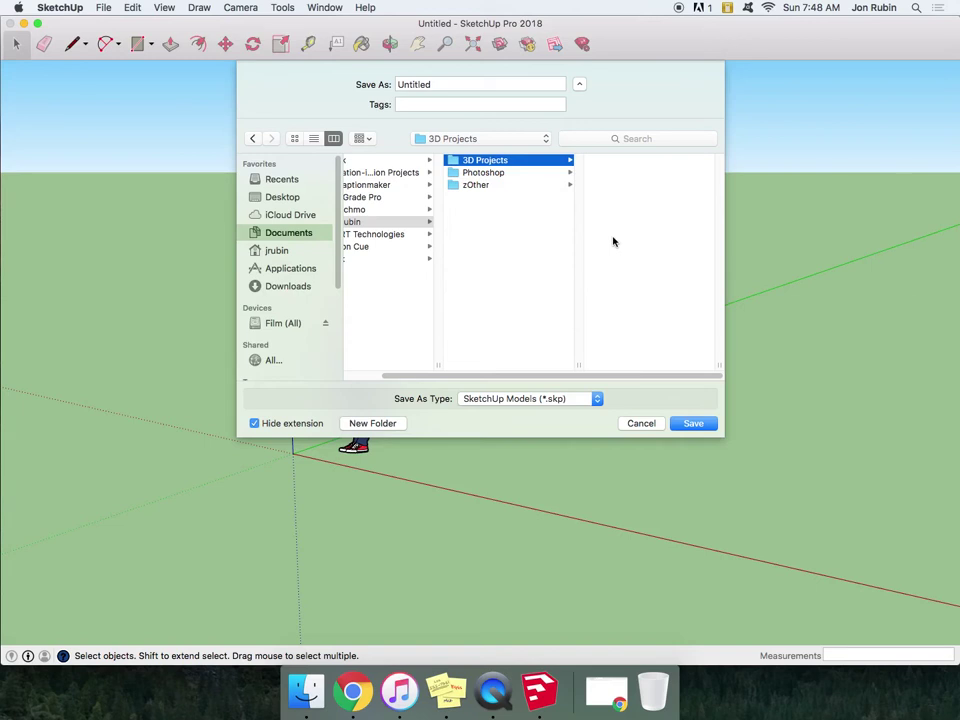
click(362, 223)
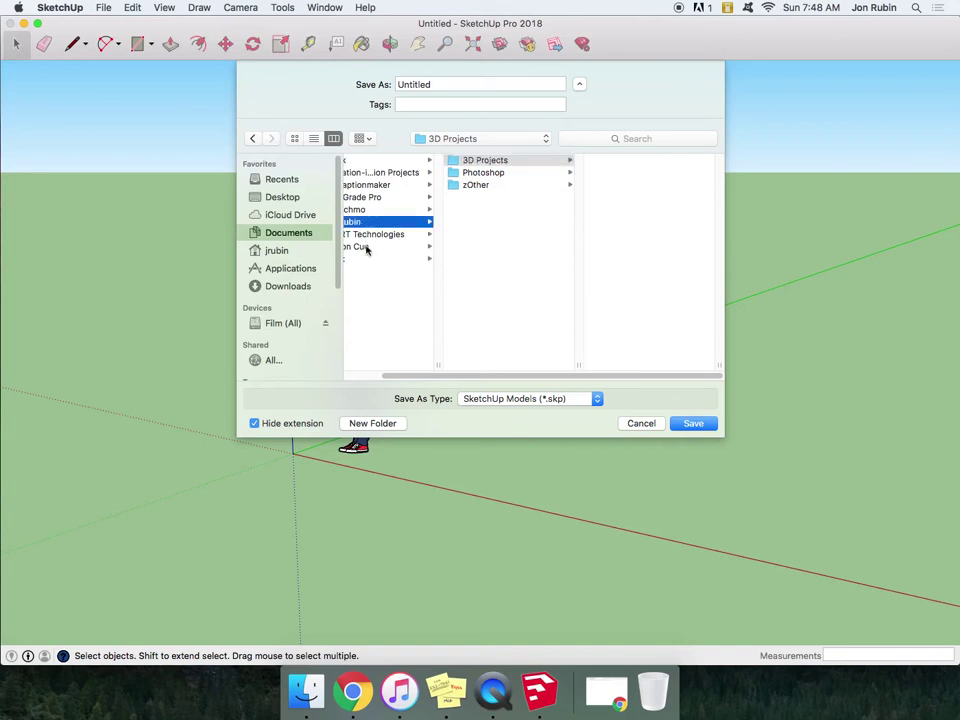
click(539, 162)
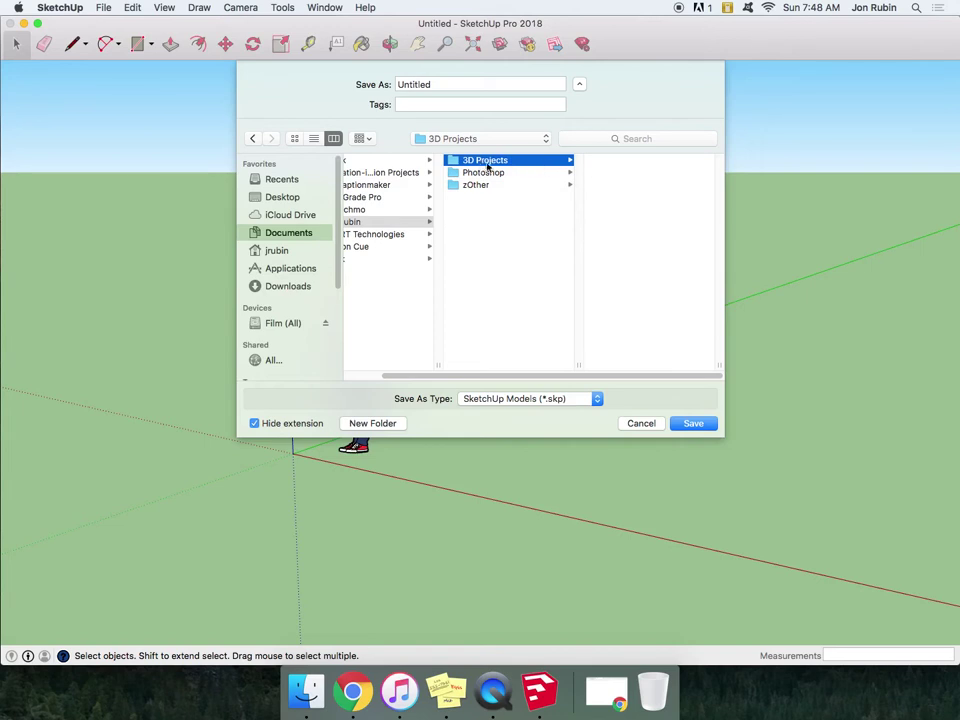
click(364, 222)
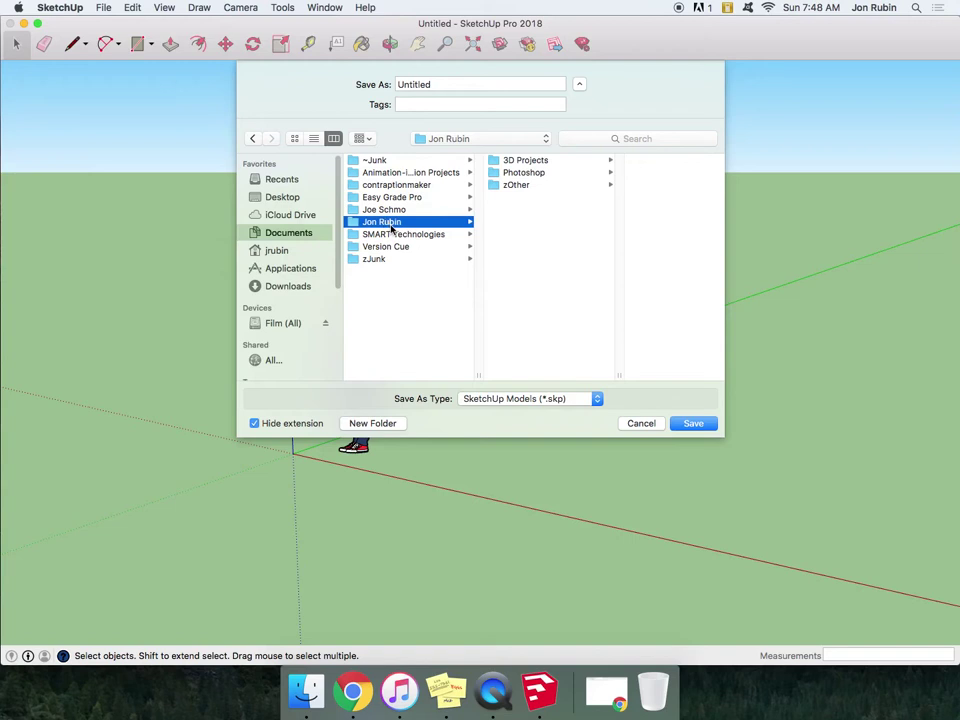
click(530, 161)
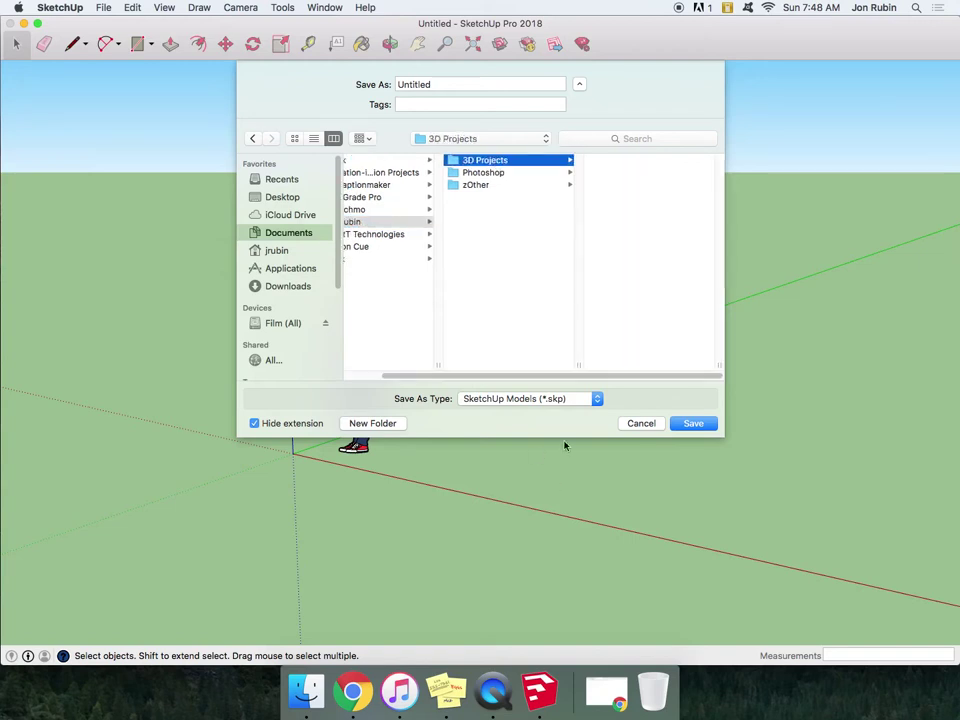
Keep the SketchUp Models (*.skp) file type and save the model as "My Name - Rev A".
click(581, 399)
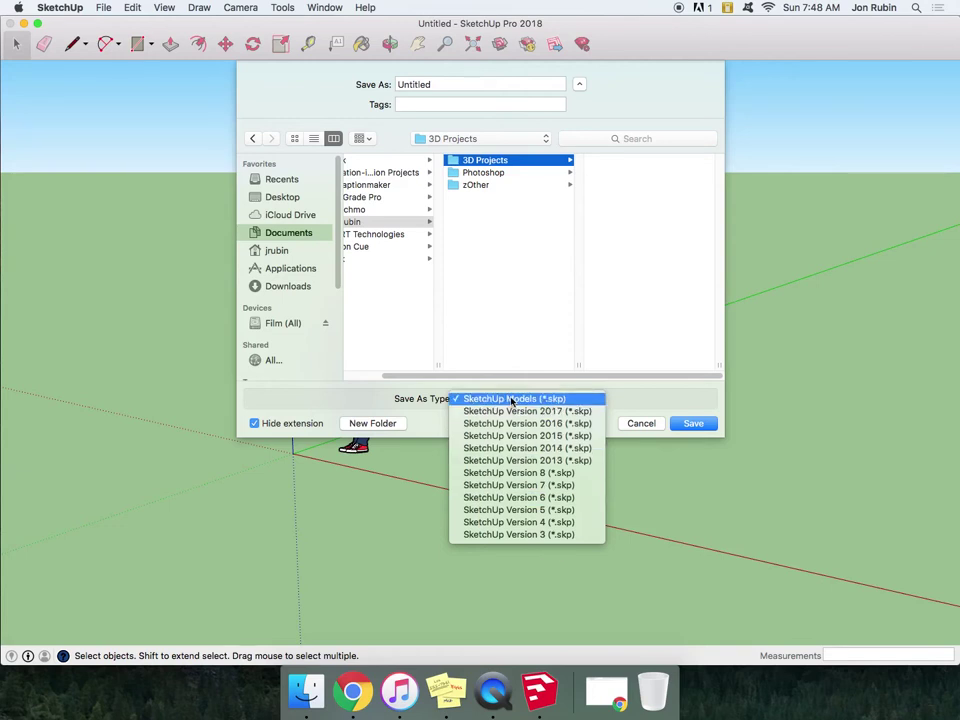
click(628, 401)
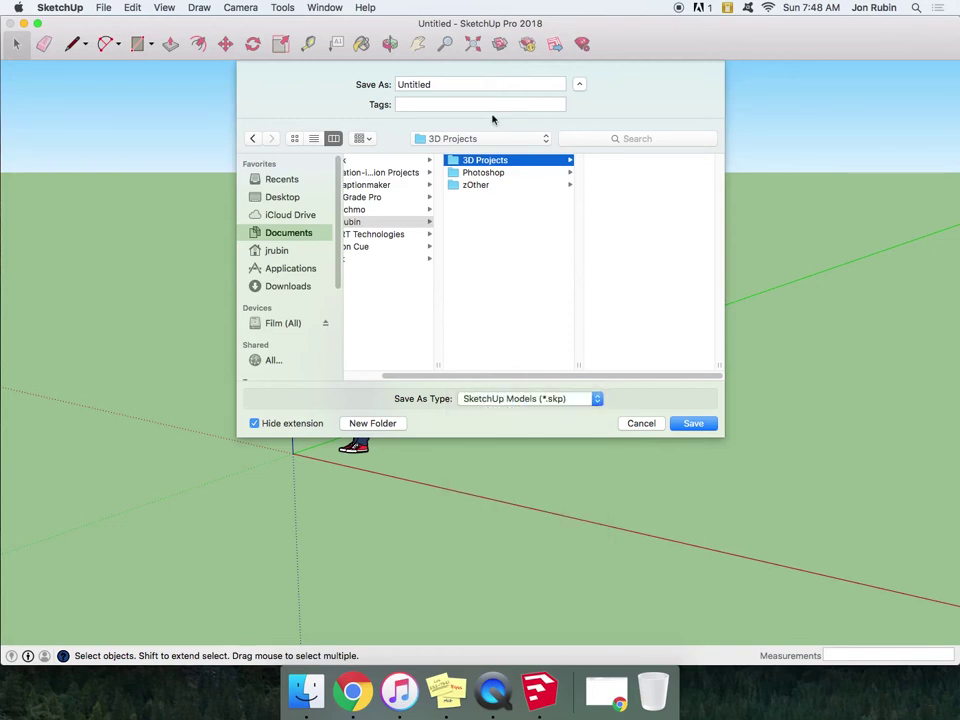
double_click(419, 86)
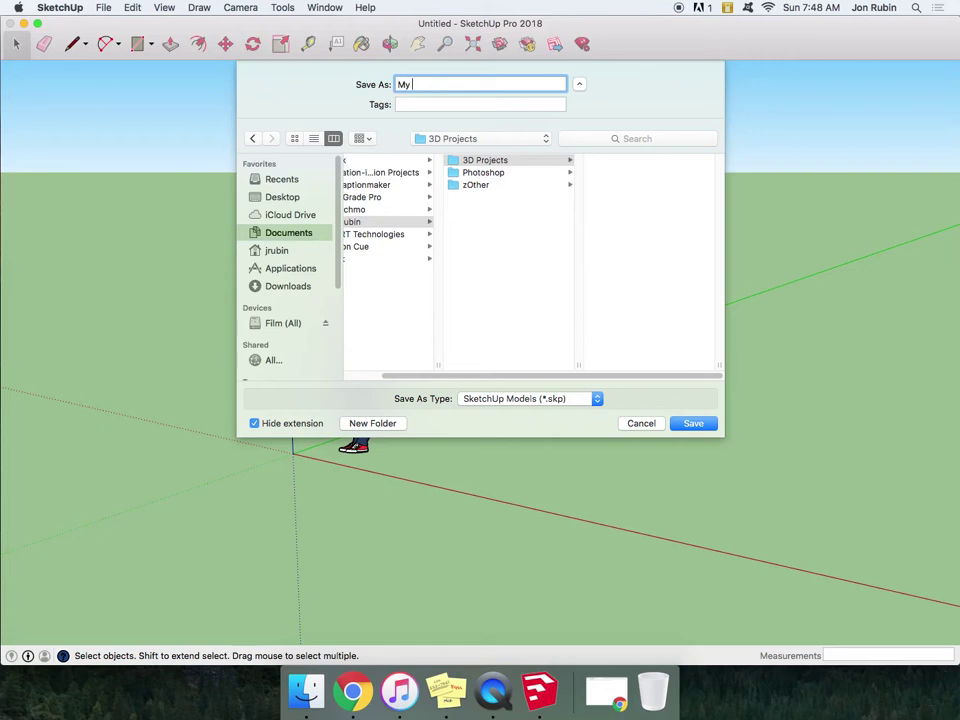
text(me)
text(A)
click(695, 424)
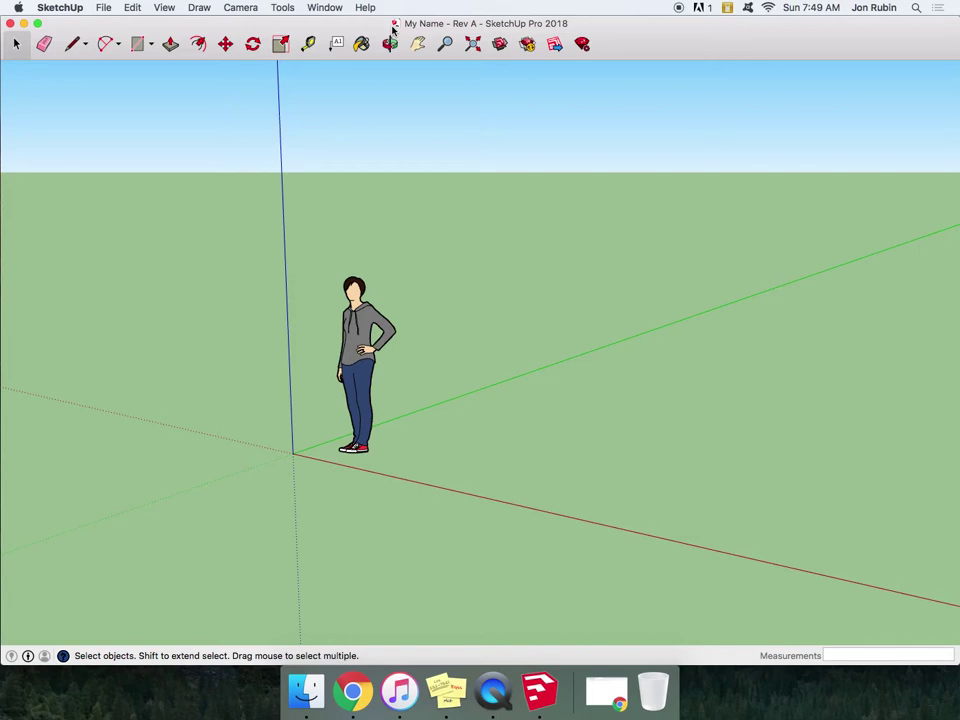
Delete the standing person figure near the origin.
click(362, 338)
key(Delete)
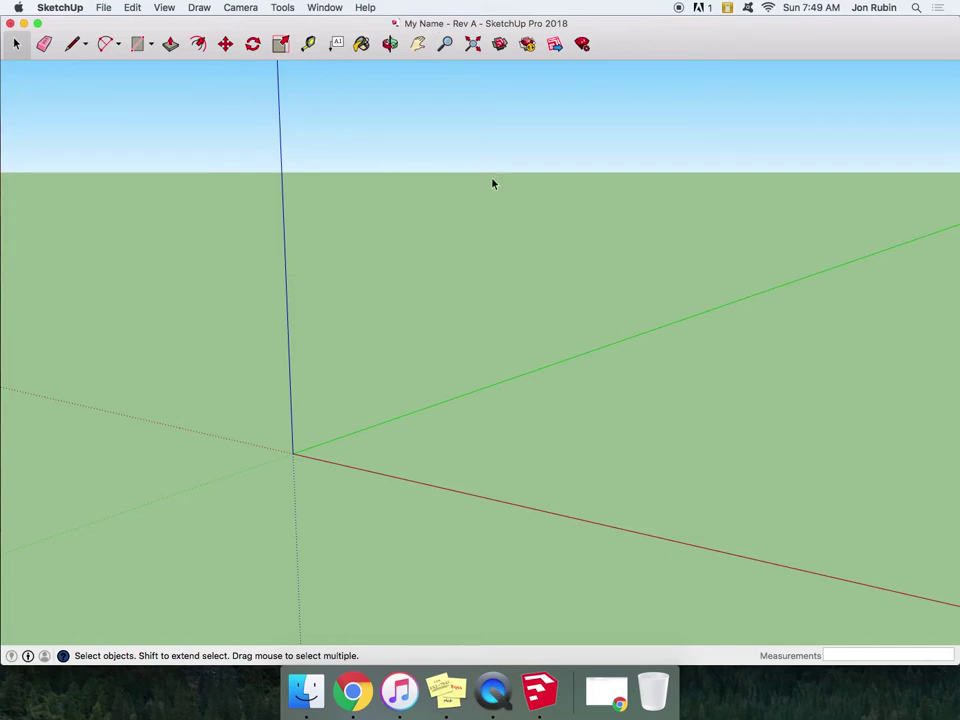
Close the "My Name - Rev A" model window and cycle through the running applications back to SketchUp.
key(super+w)
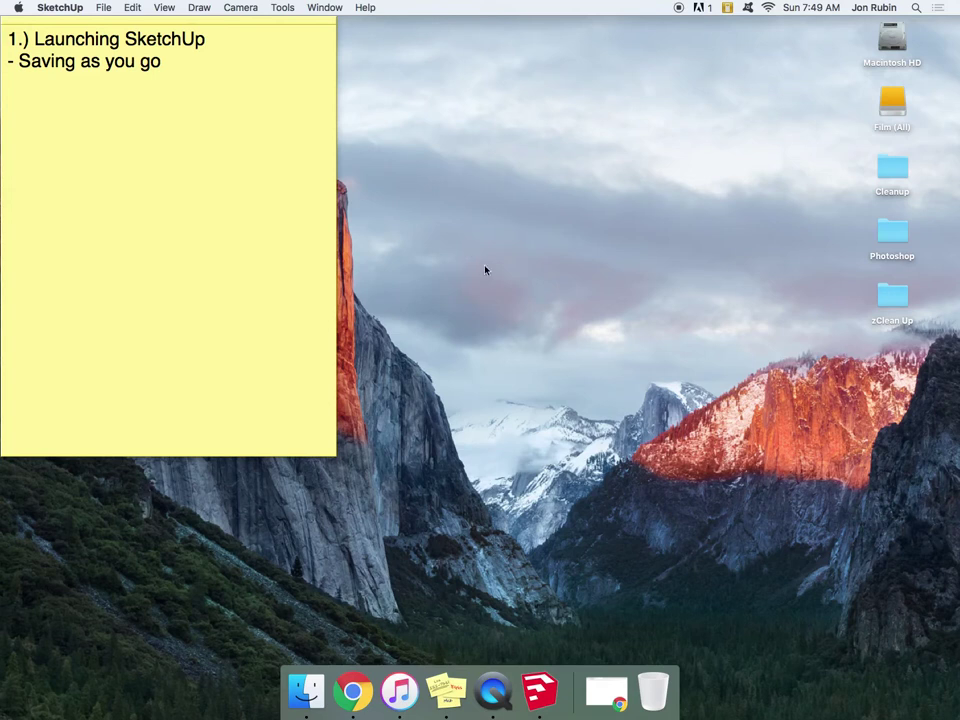
key(super+Tab)
key(super+Tab)
key(super+Tab)
key(super+Tab)
key(super+Tab)
key(super+Tab)
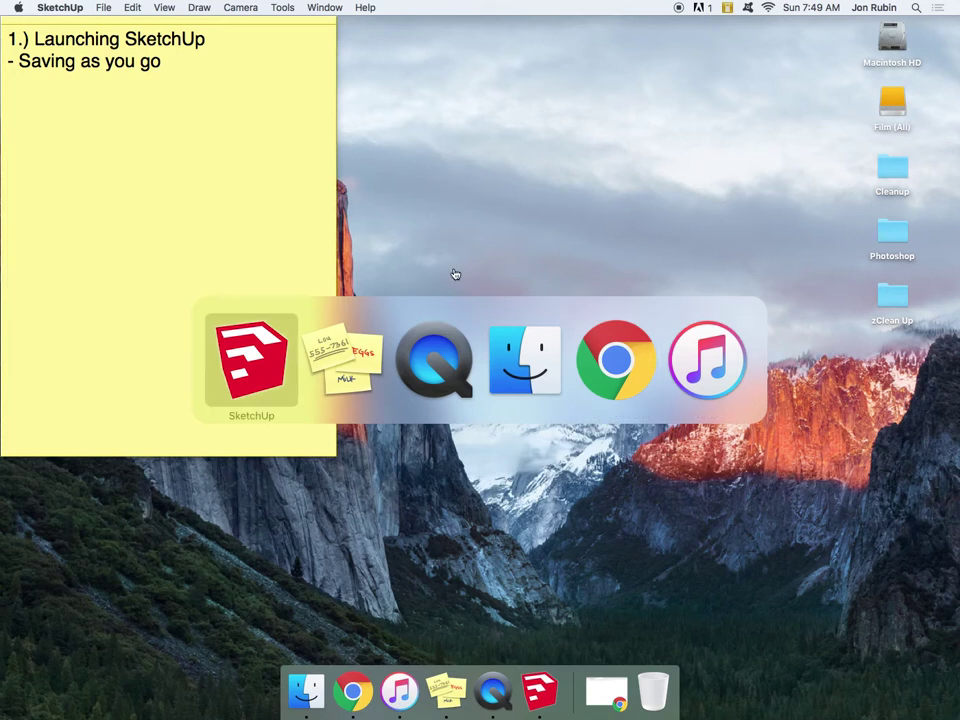
click(263, 369)
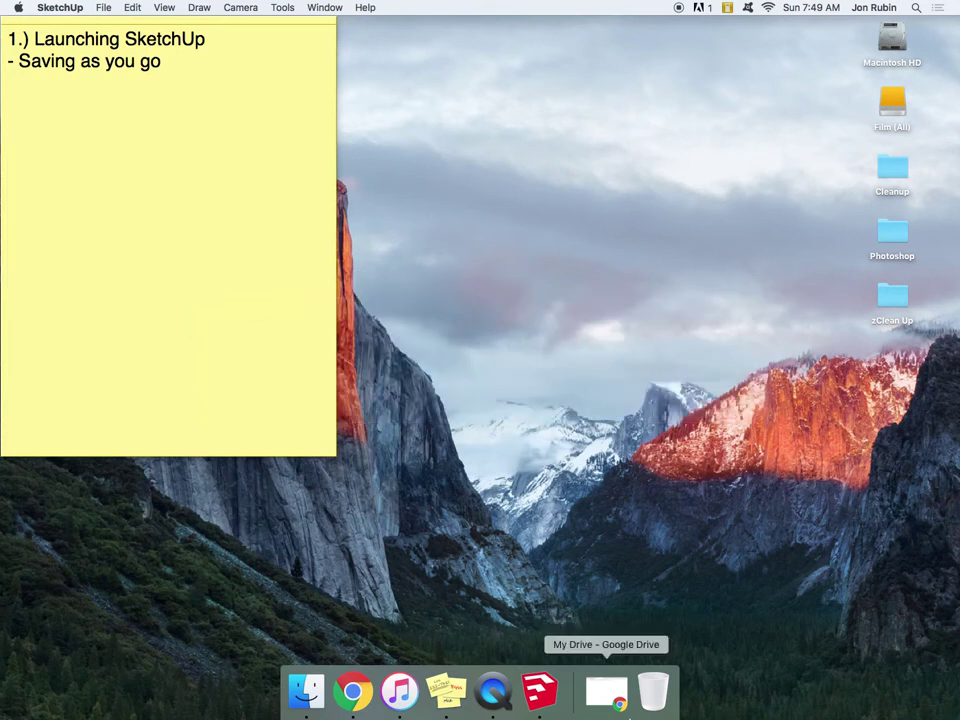
Bring up a blank untitled model, close it, and reopen "My Name - Rev A" from the recent files.
click(545, 699)
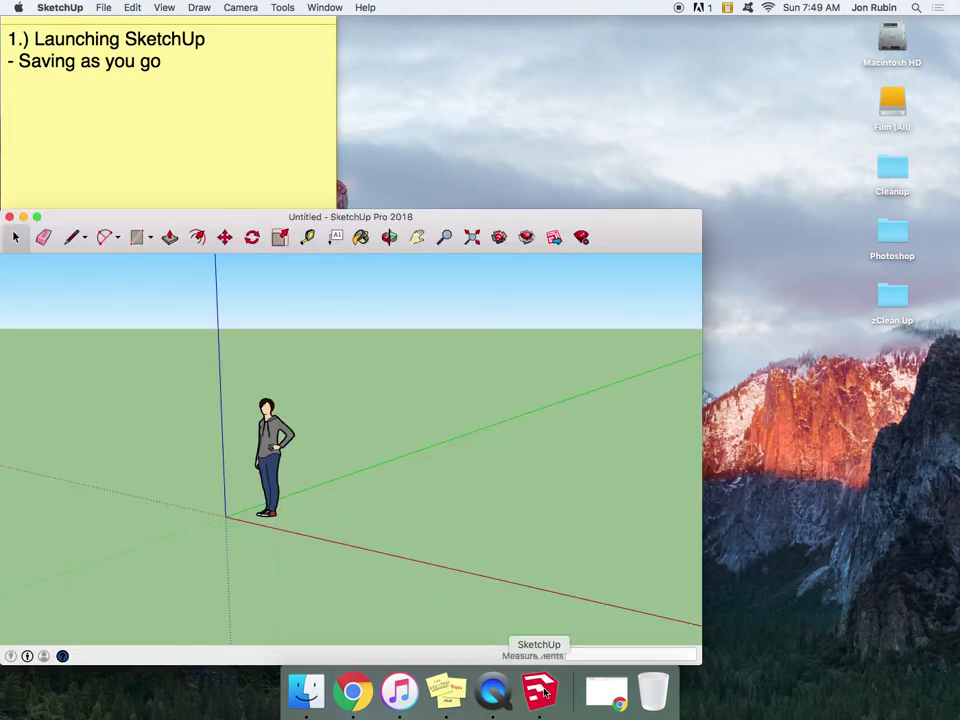
key(super+w)
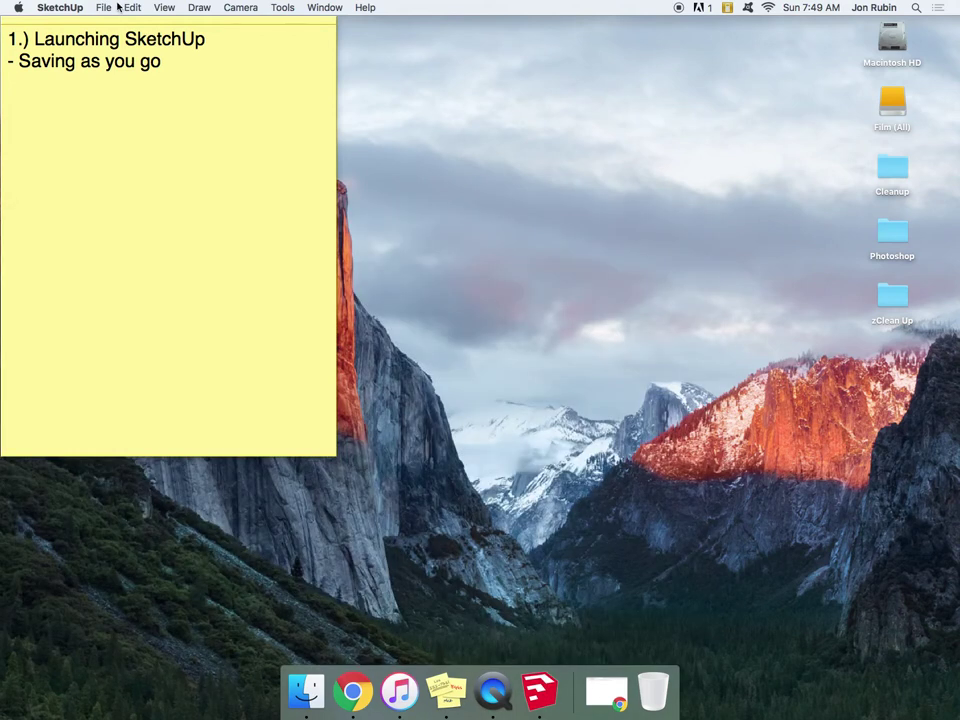
click(105, 7)
mouse_move(147, 51)
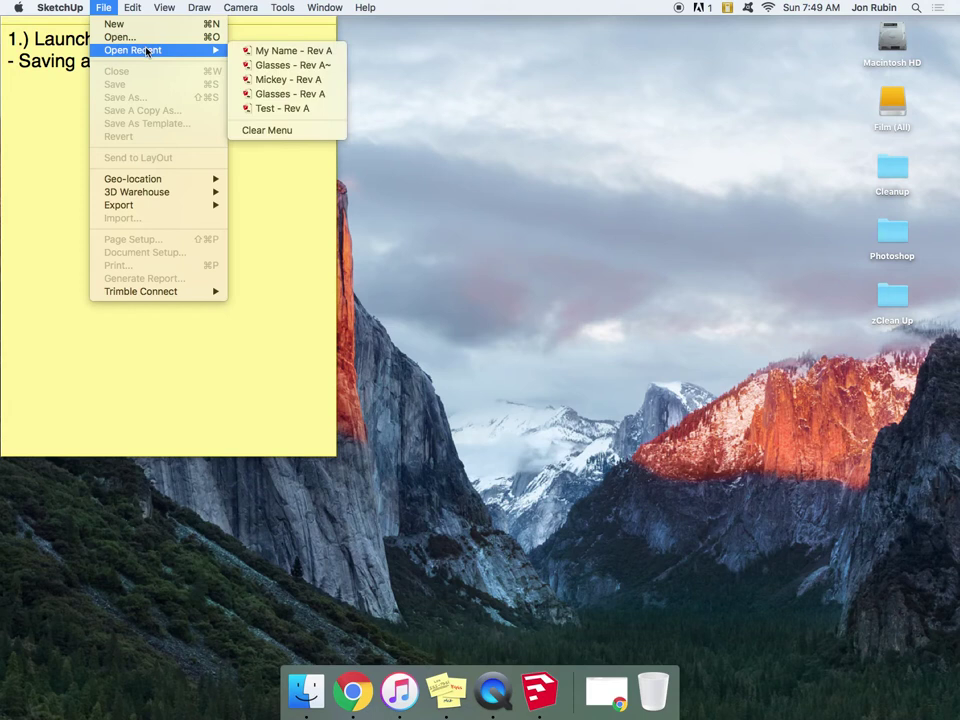
click(306, 51)
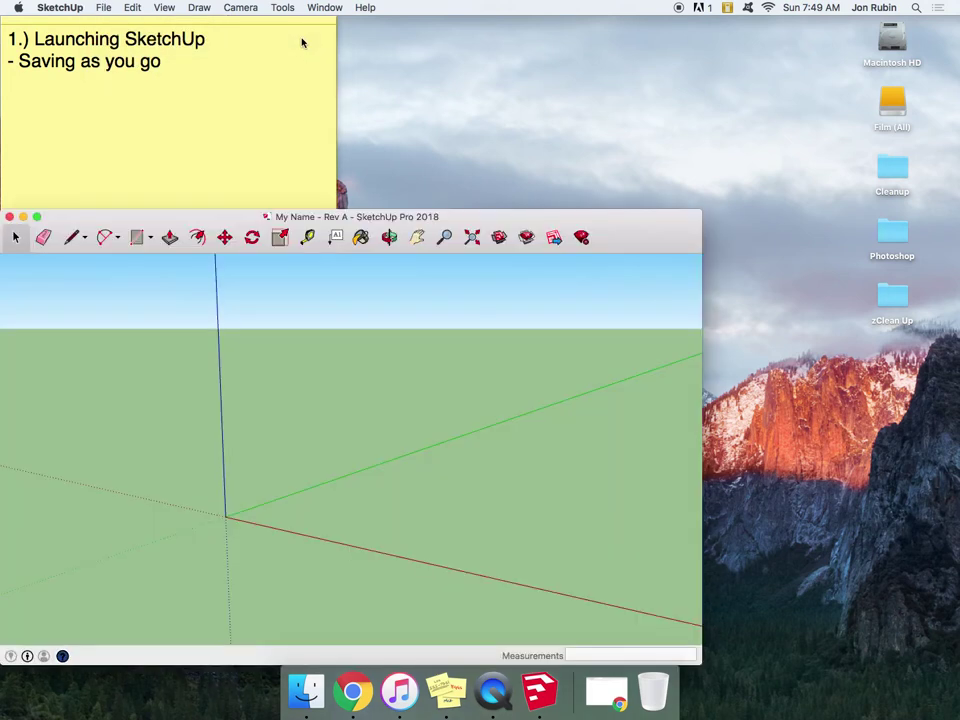
Move the reopened model's window up against the menu bar and enlarge it to fill the space above the Dock.
mouse_move(481, 216)
mouse_down()
mouse_move(493, 94)
mouse_move(483, 5)
mouse_up()
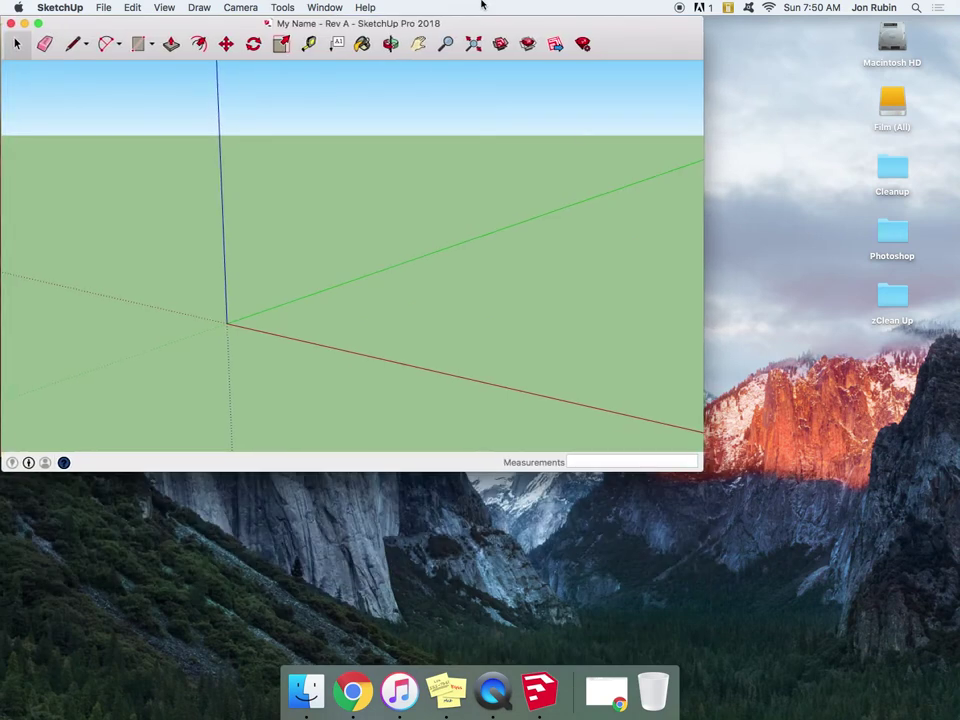
drag(703, 470, 805, 540)
drag(957, 662, 959, 665)
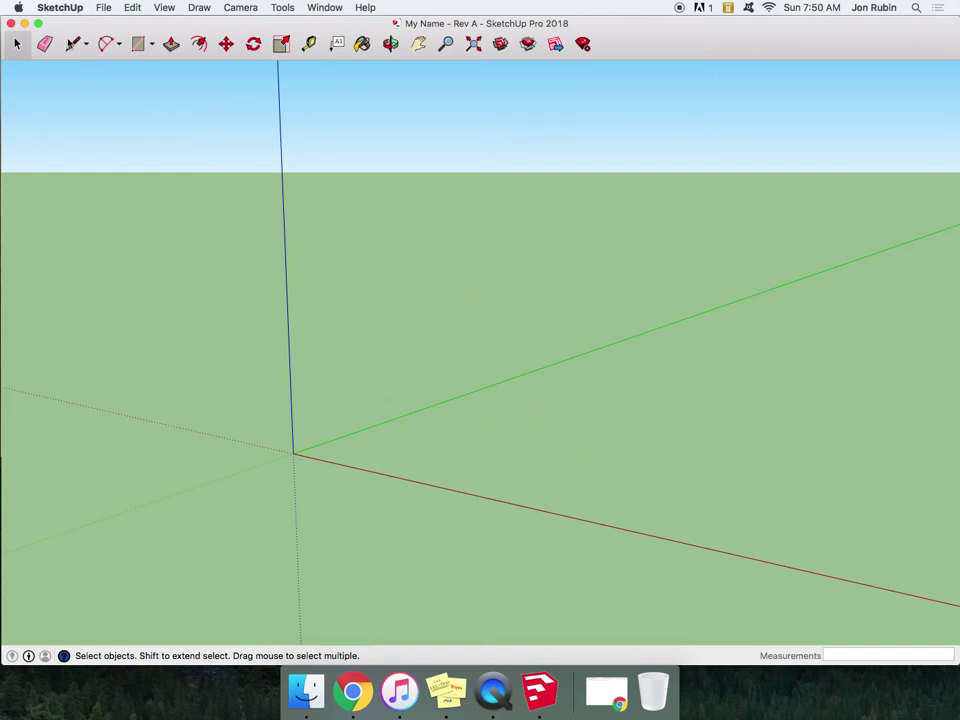
Draw a closed ten-sided irregular outline with the Line tool, starting on the green axis and crossing the red axis.
click(62, 38)
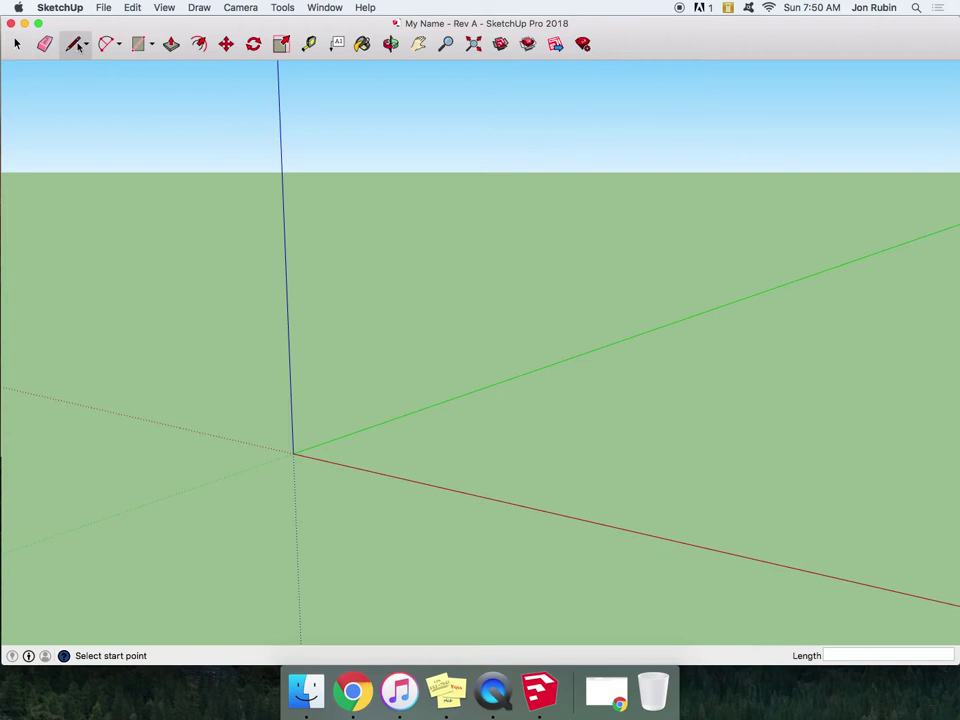
click(551, 363)
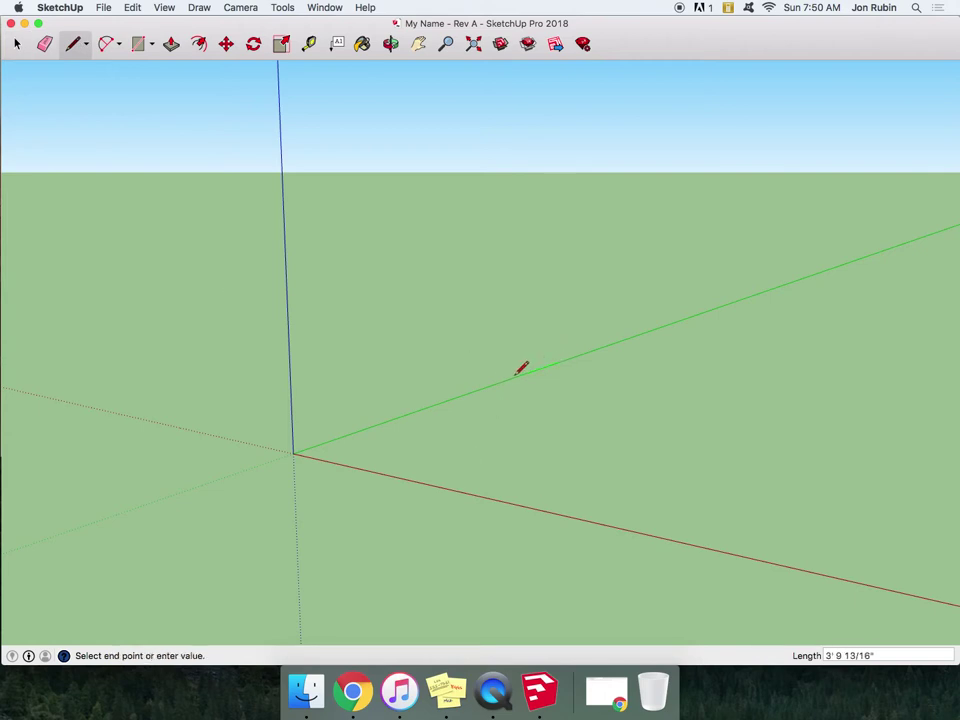
click(515, 377)
click(558, 402)
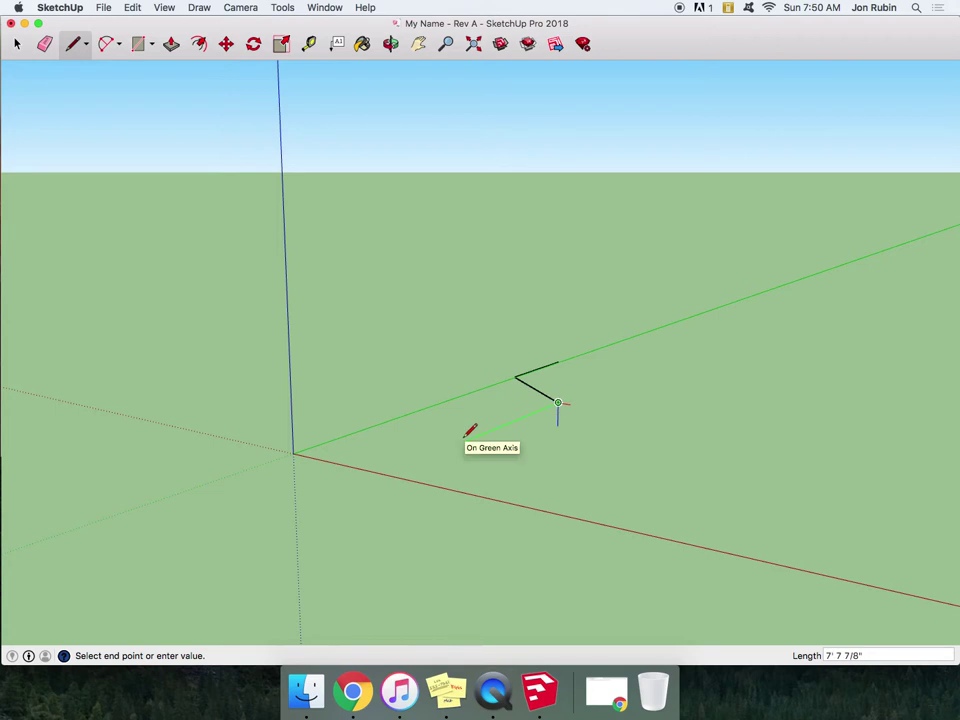
click(463, 441)
click(379, 426)
click(329, 497)
click(409, 546)
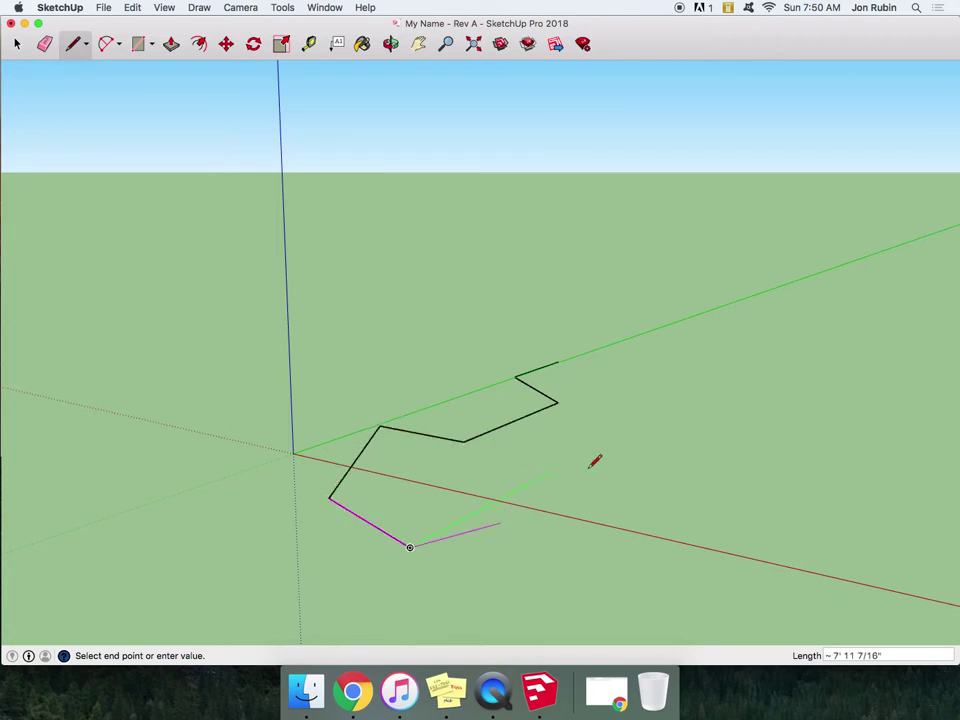
click(625, 433)
click(690, 442)
click(729, 418)
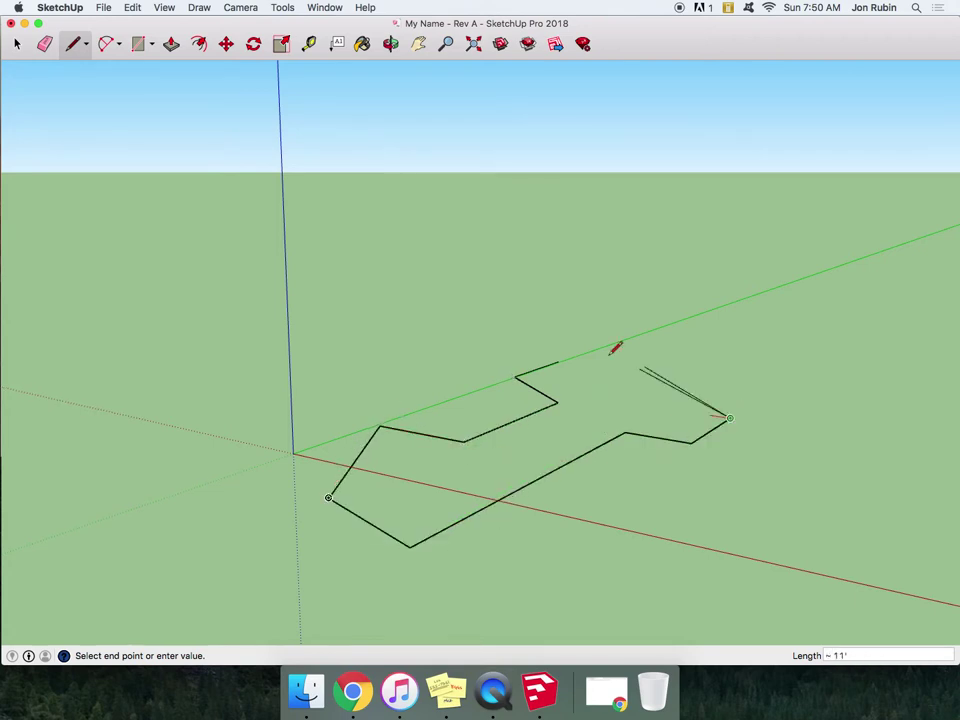
click(558, 362)
key(Escape)
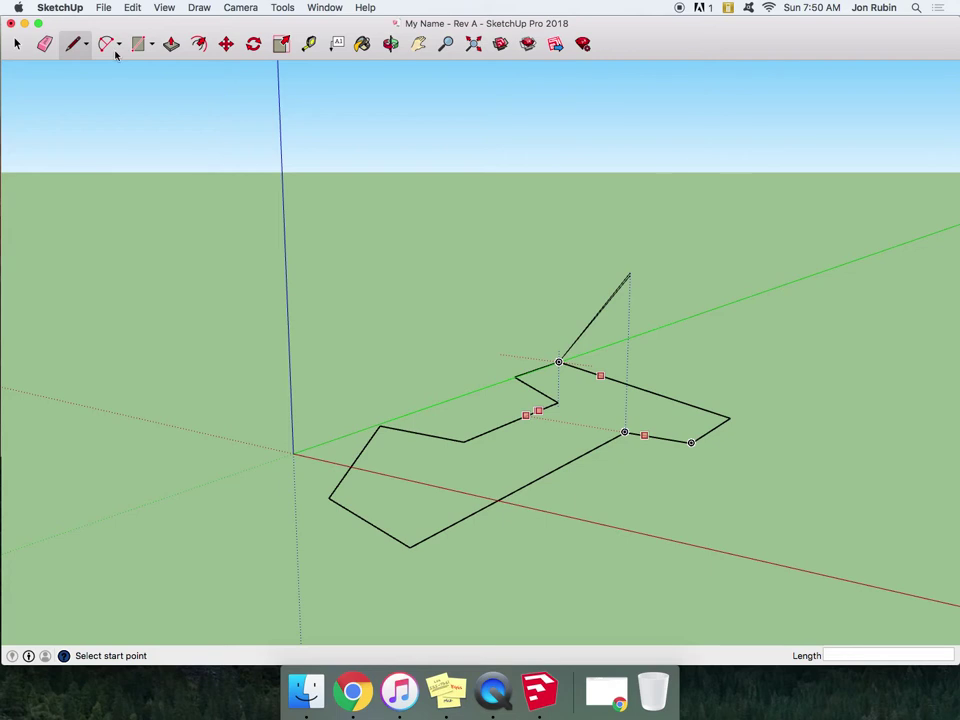
Minimize and restore the model window, and draw a closed five-sided line outline across the red axis.
click(25, 22)
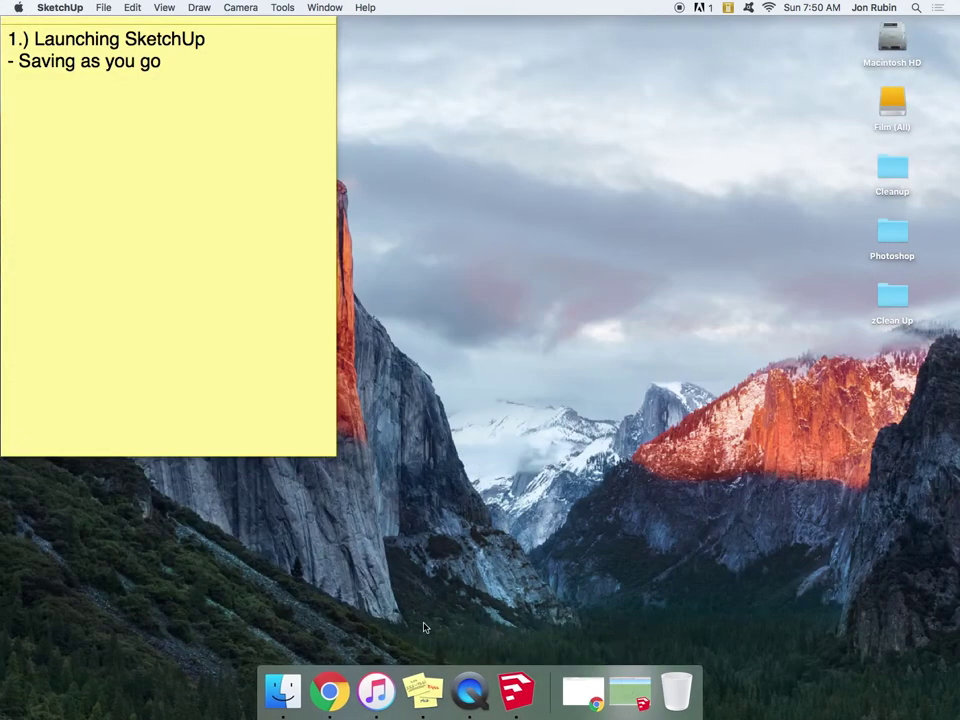
click(628, 690)
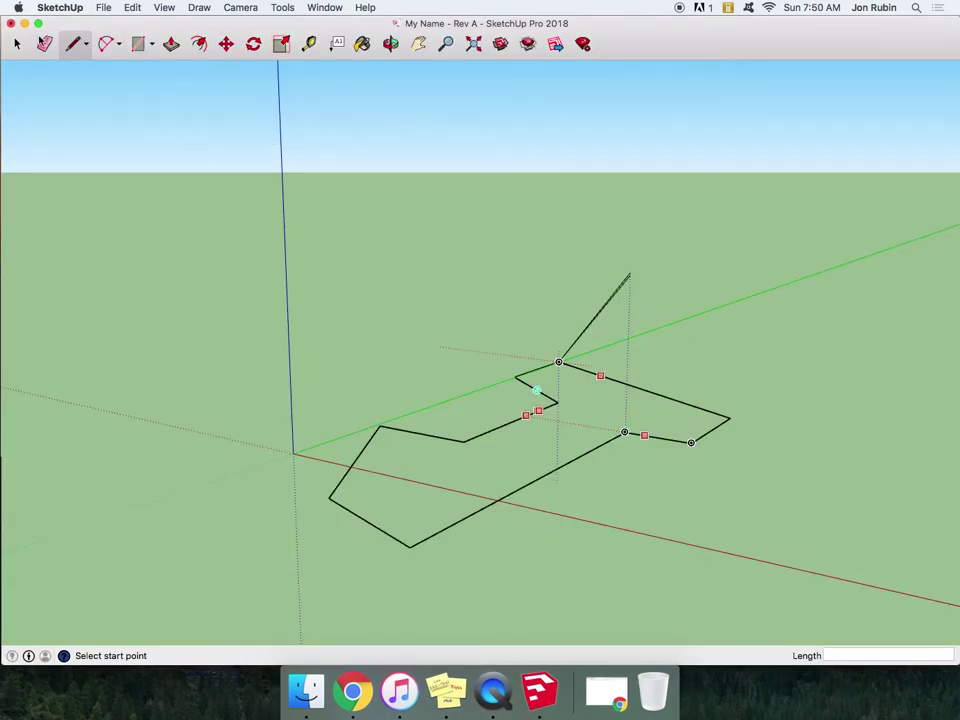
click(708, 516)
click(598, 502)
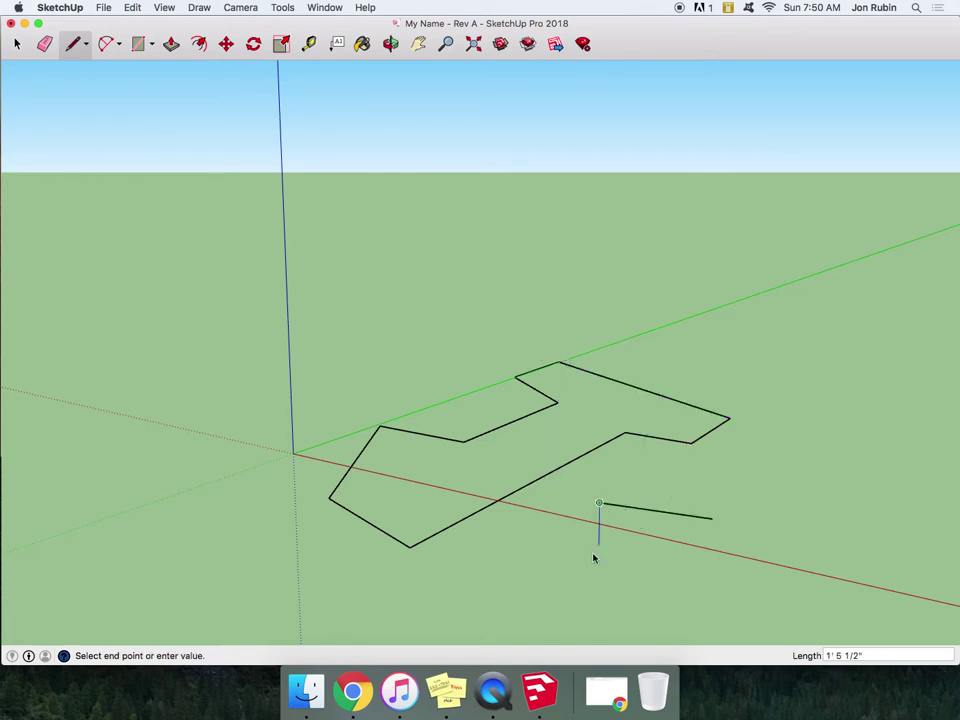
click(598, 555)
click(688, 578)
click(765, 557)
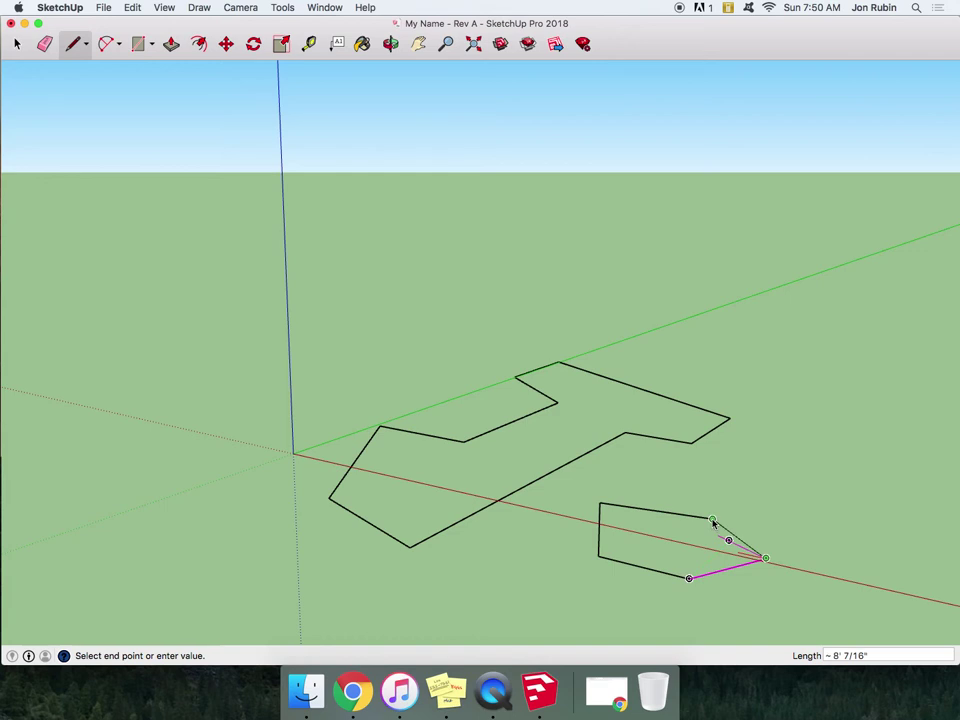
click(712, 518)
Draw a small closed four-sided shape with lines inside the five-sided outline.
click(686, 541)
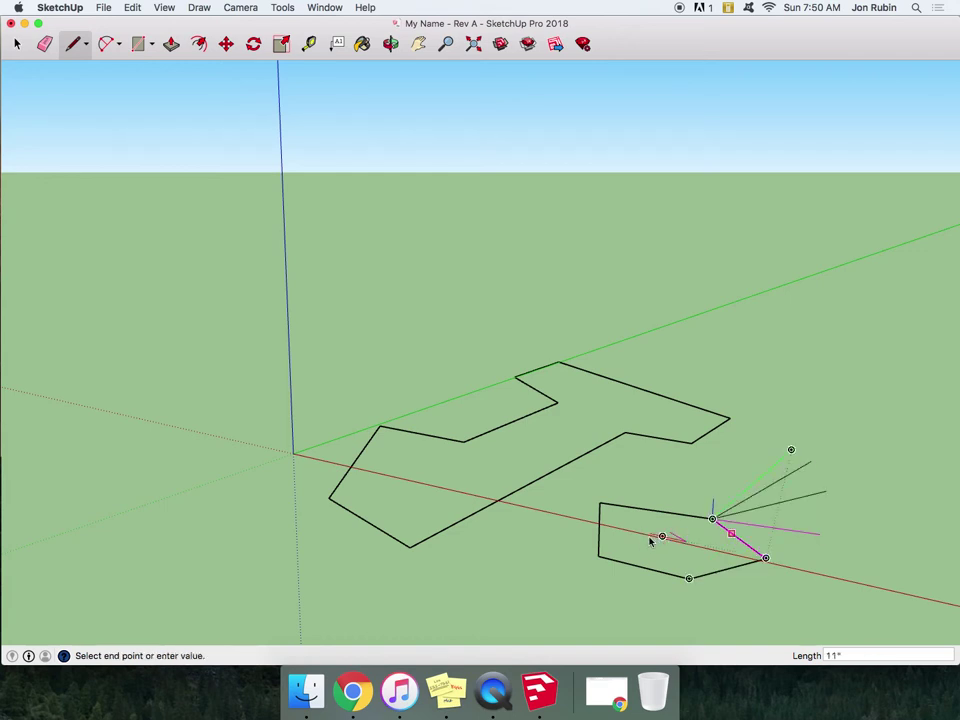
click(649, 536)
click(649, 557)
click(686, 565)
click(686, 541)
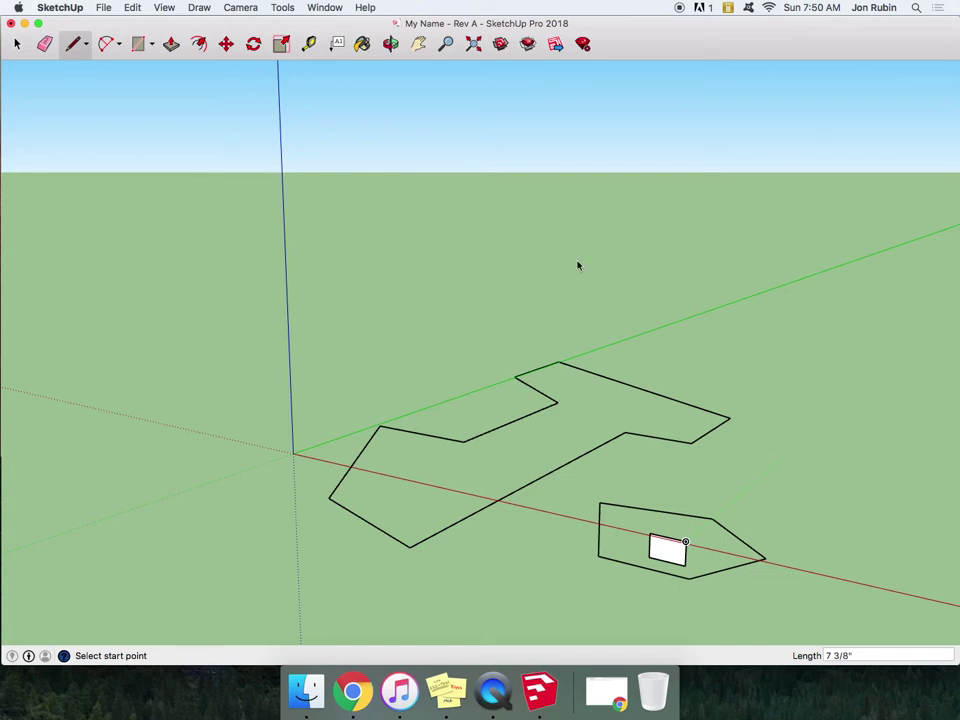
Draw an open chain of lines beyond the large outline, with two segments branching from its far endpoint, and end the line.
click(391, 193)
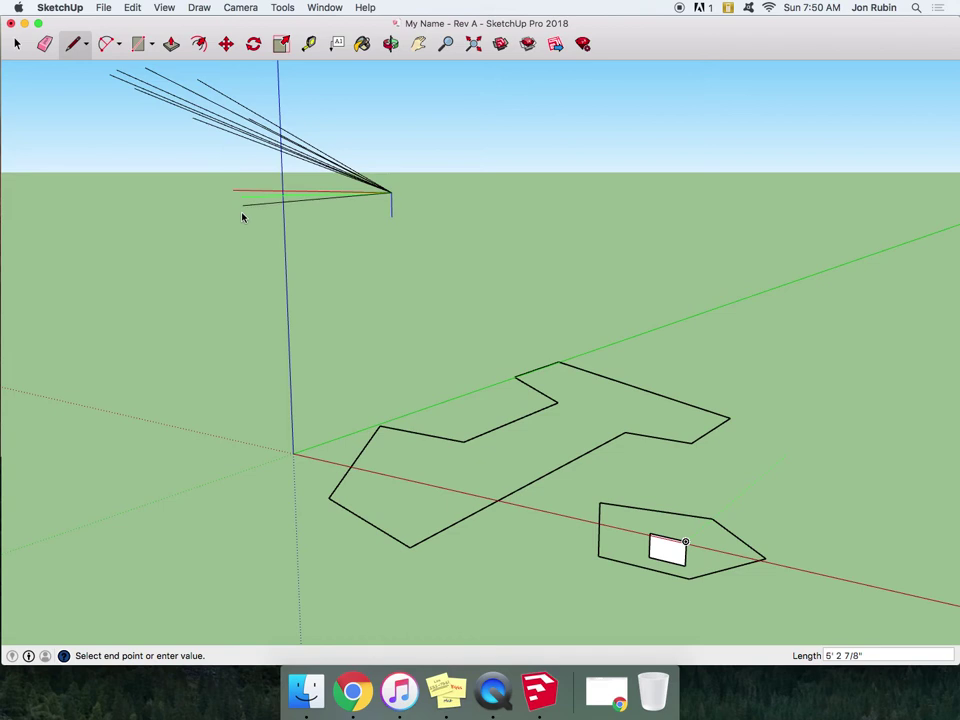
click(392, 293)
click(568, 214)
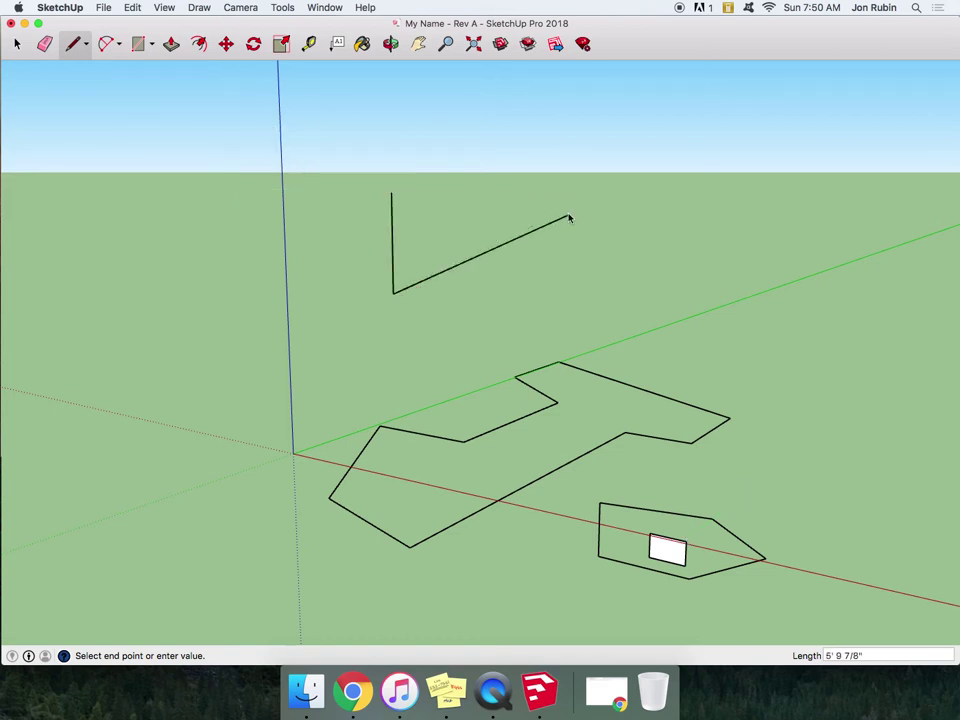
click(492, 164)
click(568, 215)
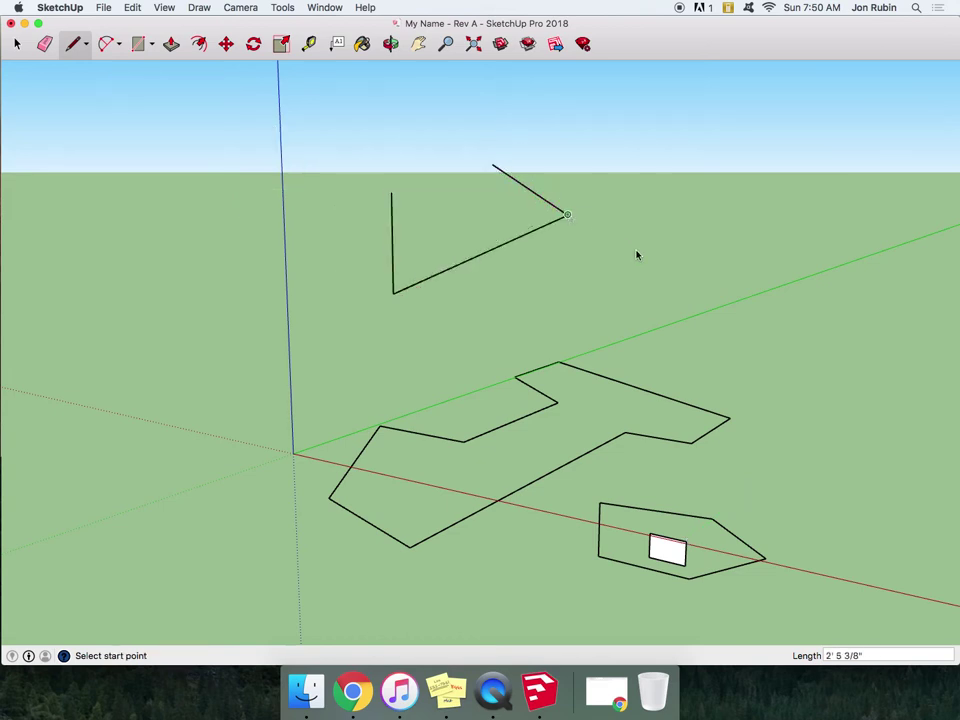
click(636, 251)
click(567, 215)
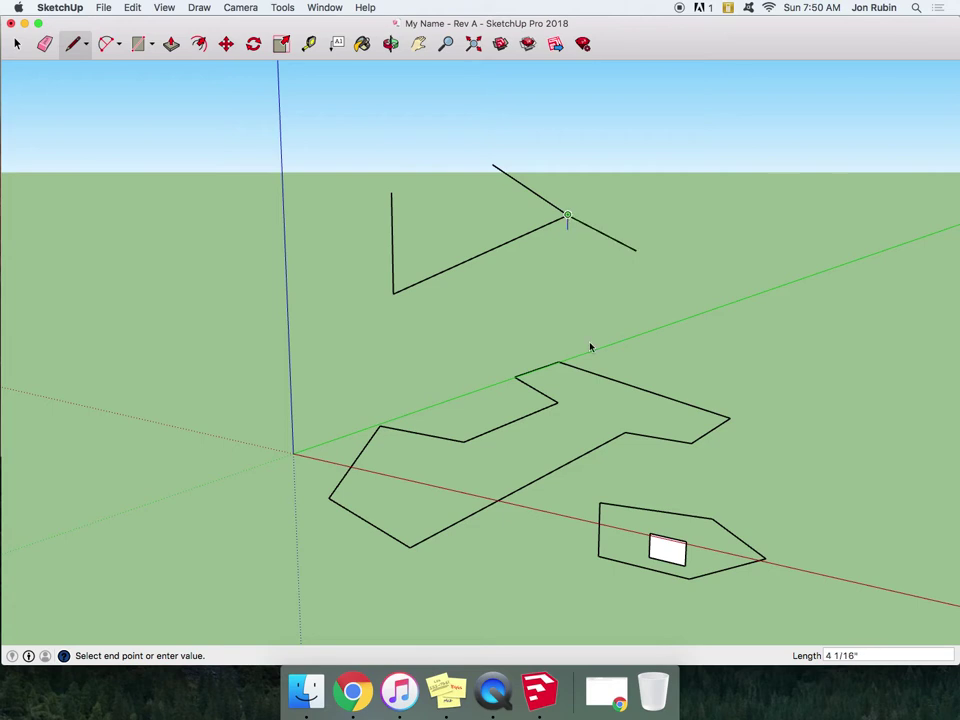
key(Escape)
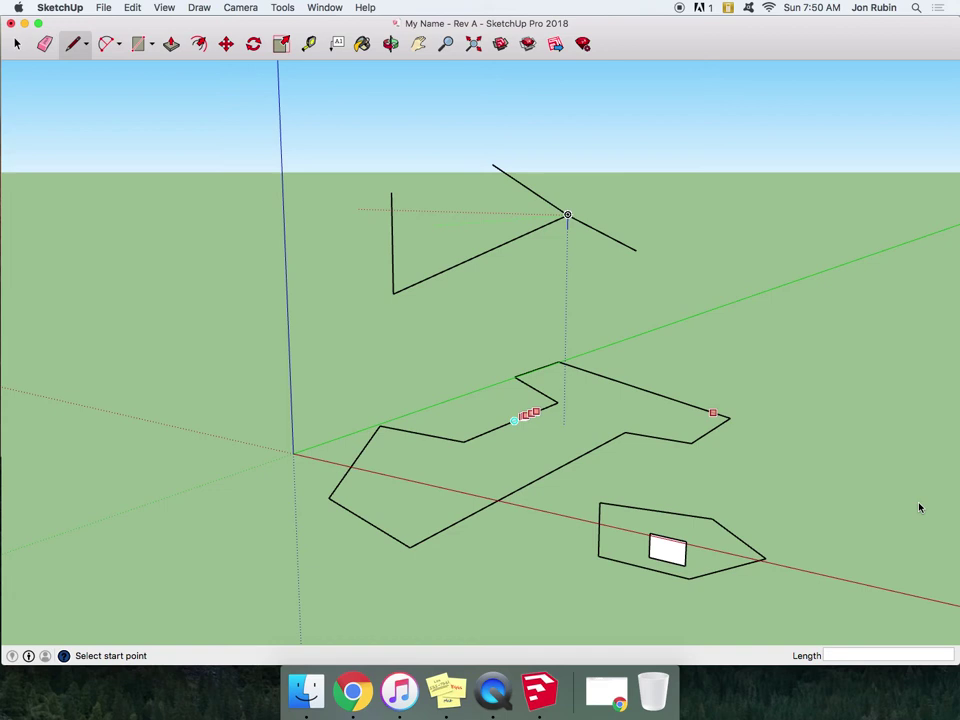
Draw a closed nine-sided N-shaped line outline across the red axis, beyond the five-sided outline.
click(831, 528)
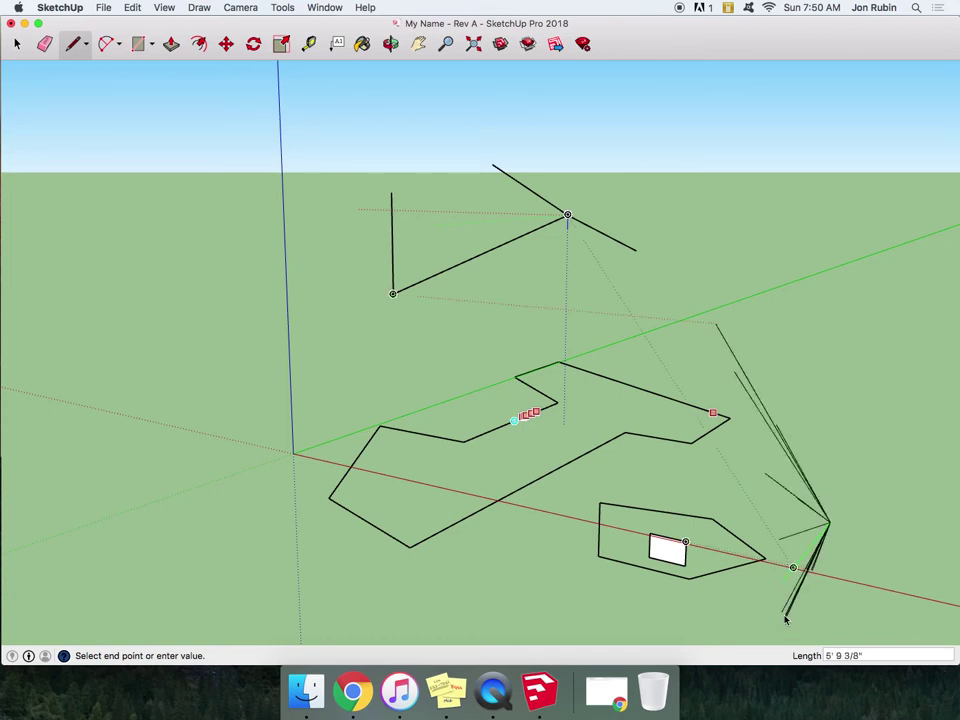
click(784, 615)
click(831, 627)
click(836, 567)
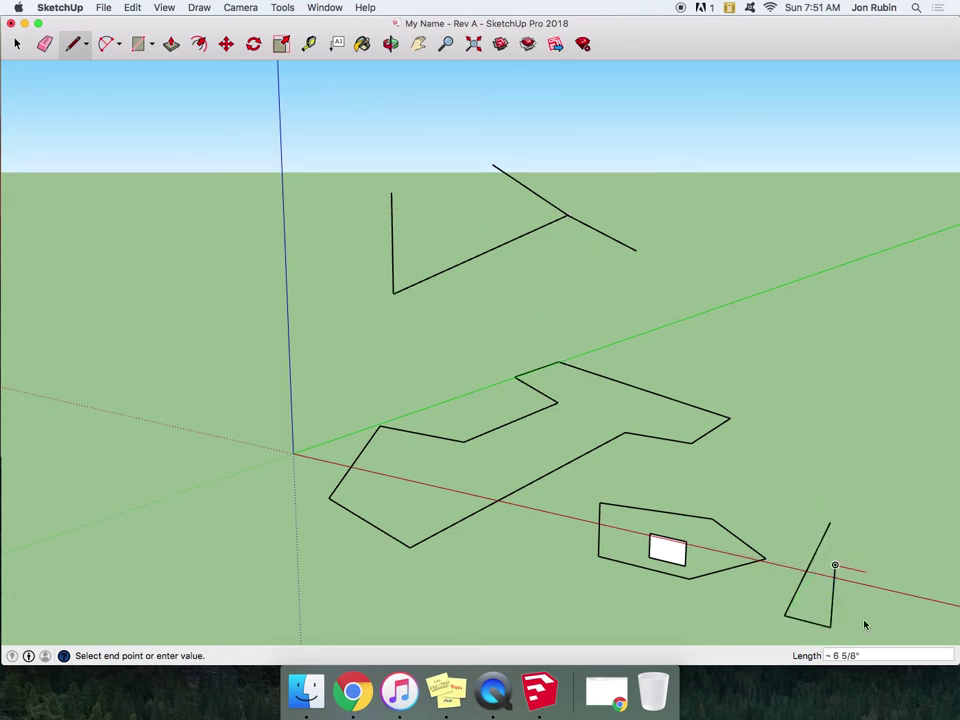
click(866, 636)
click(912, 628)
click(921, 535)
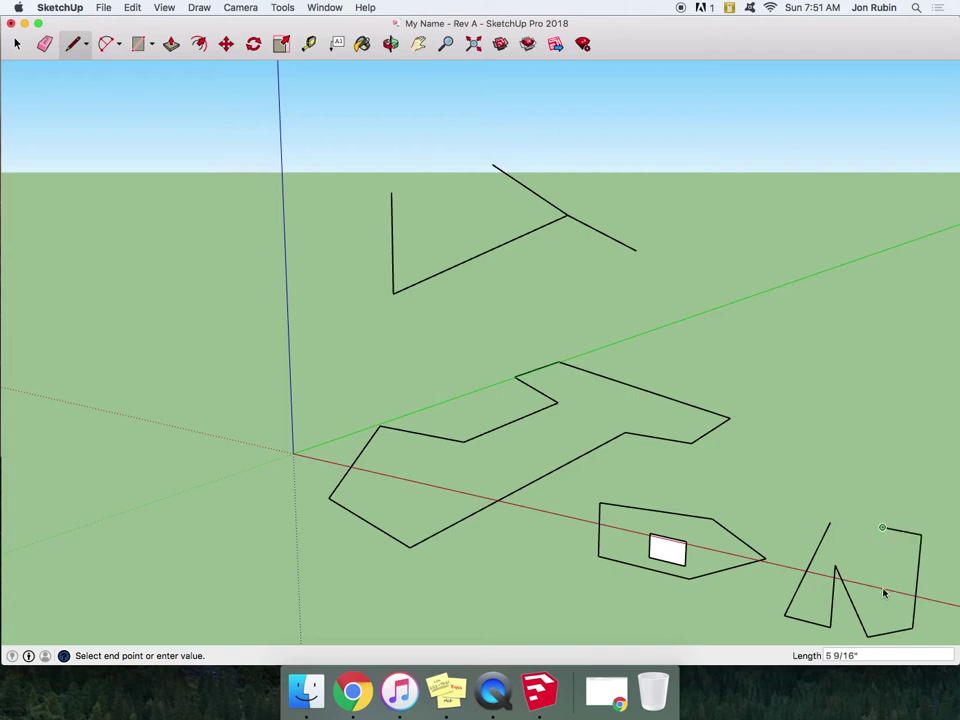
click(882, 528)
click(878, 587)
click(829, 522)
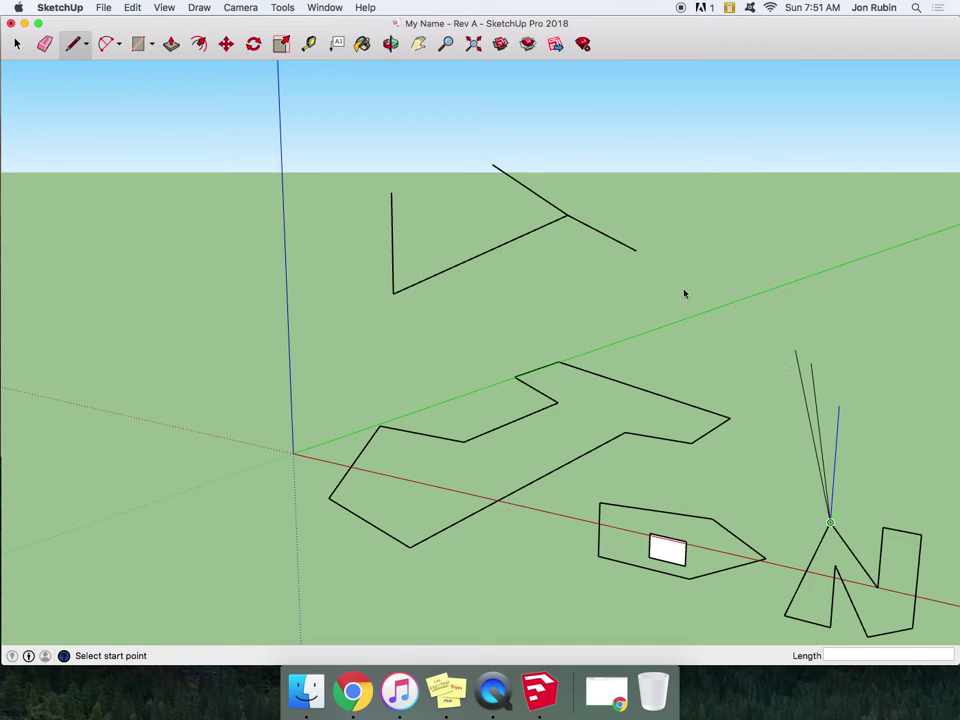
Orbit to view the drawn lines from a higher angle and delete all geometry in the model.
click(391, 44)
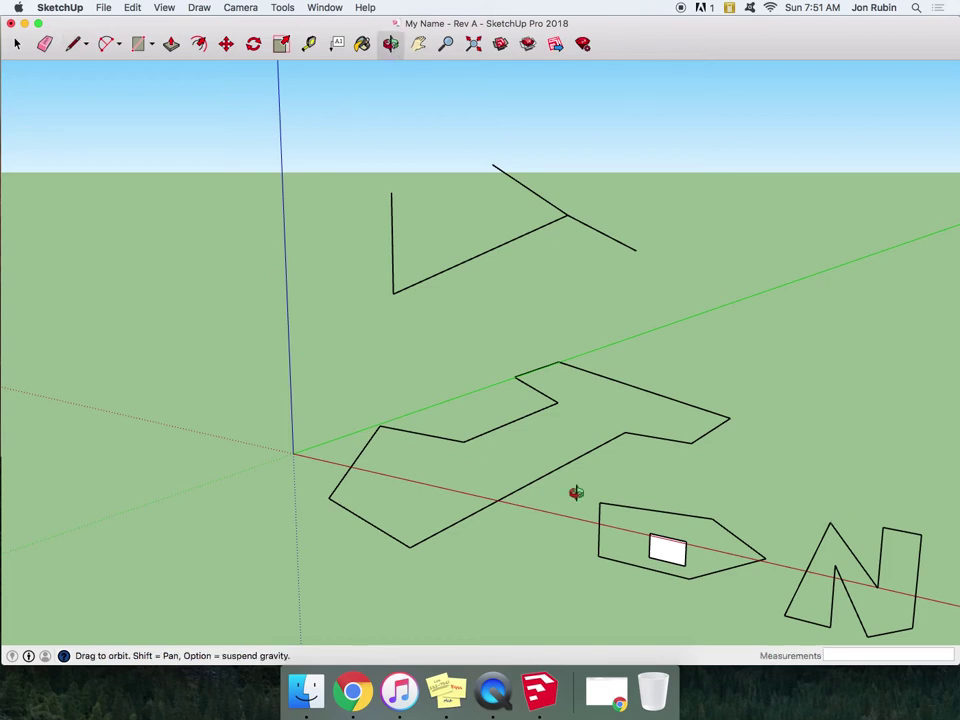
drag(349, 287, 430, 322)
drag(920, 319, 696, 467)
key(super+a)
key(Delete)
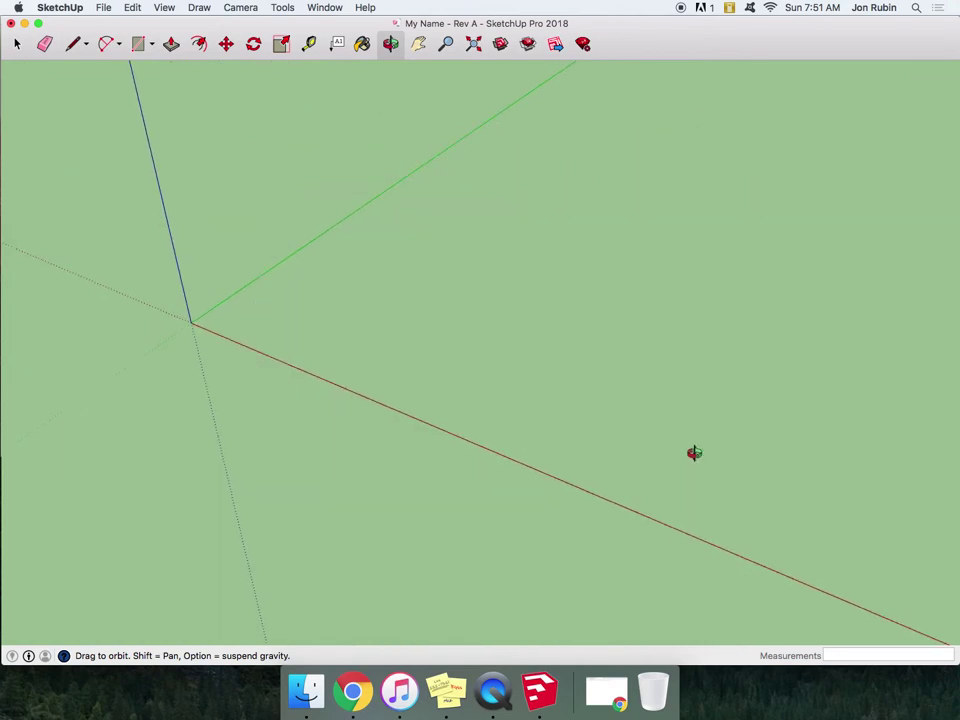
Draw a flat ground rectangle of about 13' by 19' from the origin between the red and green axes.
click(138, 44)
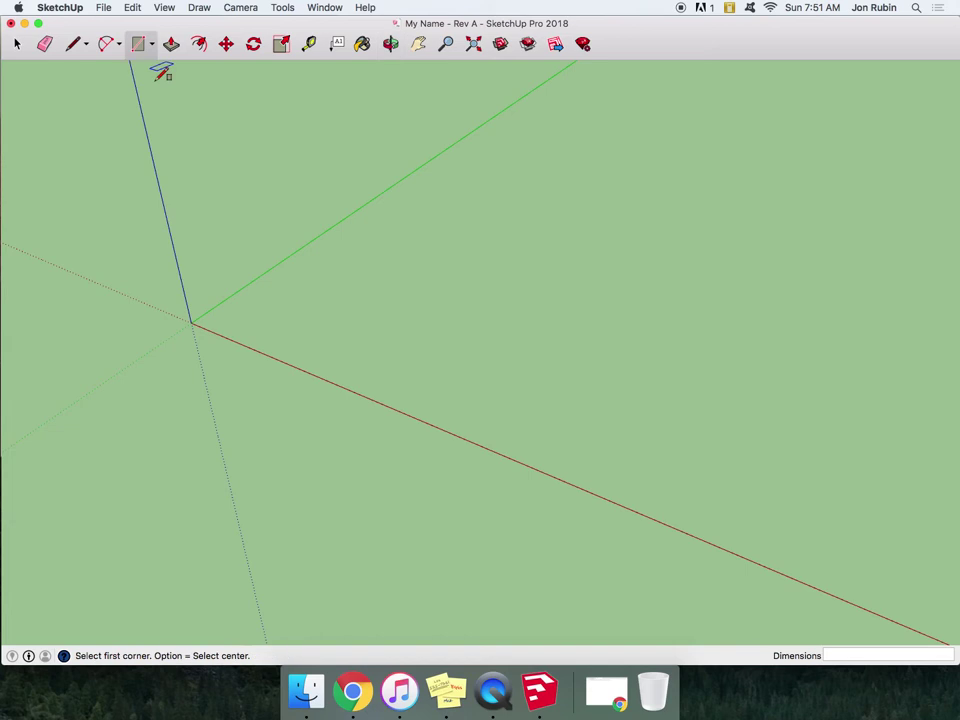
click(192, 322)
click(803, 180)
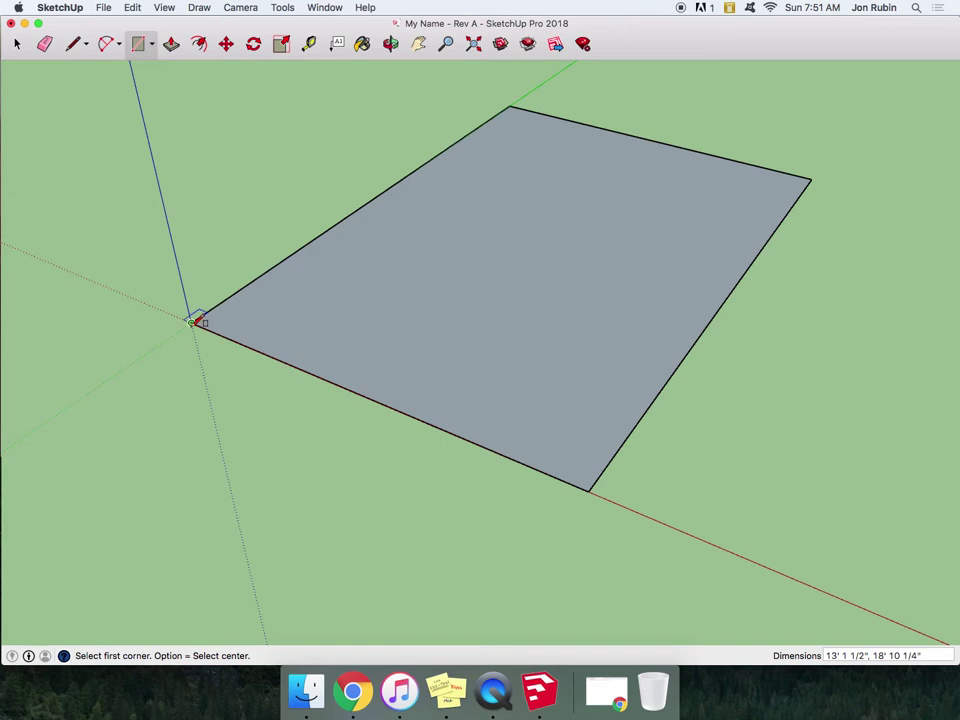
Draw an upright wall face about 6' high with lines from the origin over the ground rectangle's green-axis edge.
click(72, 43)
click(192, 322)
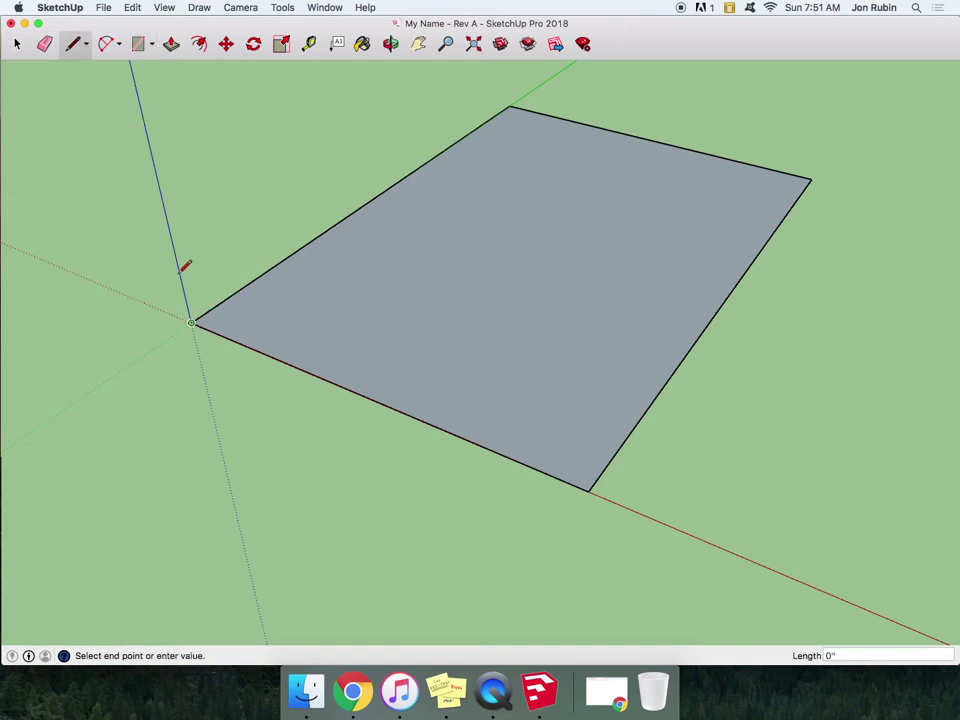
click(152, 140)
scroll(505, 135, down, 1)
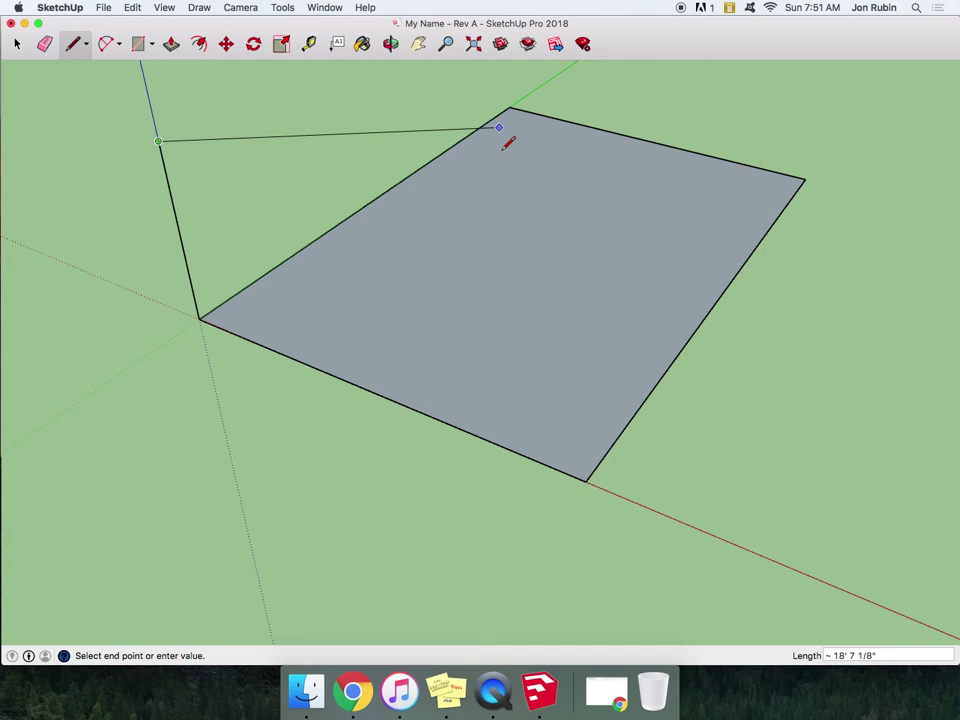
scroll(512, 118, down, 2)
scroll(506, 66, down, 1)
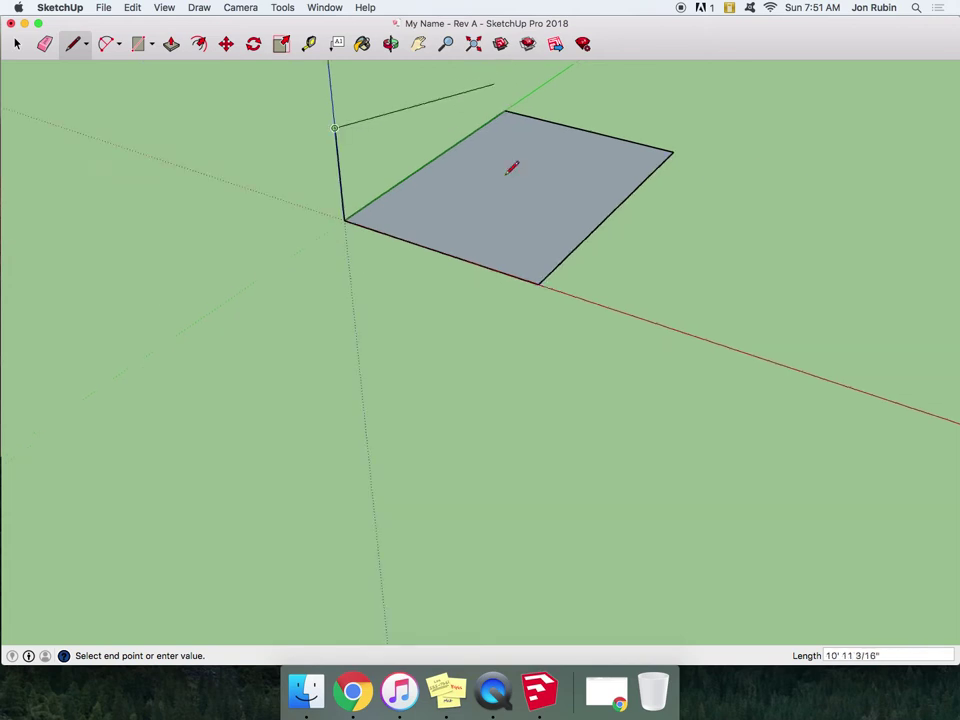
scroll(505, 105, down, 2)
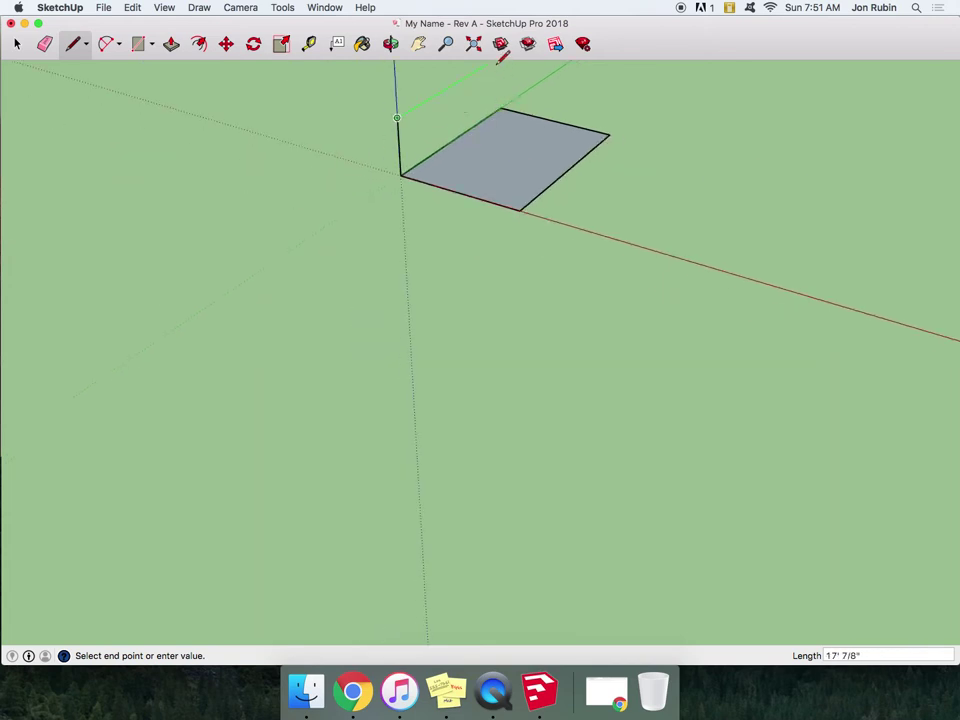
click(500, 108)
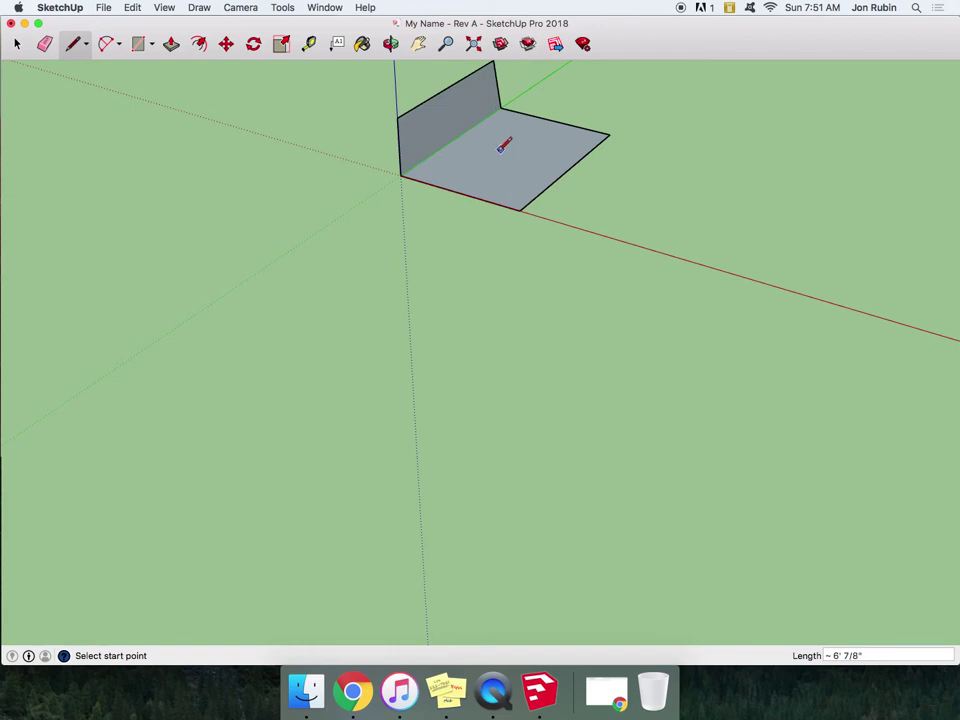
Undo the wall's closing line and rebuild that corner with overlong crossing lines, erasing their overhanging ends.
scroll(515, 258, down, 1)
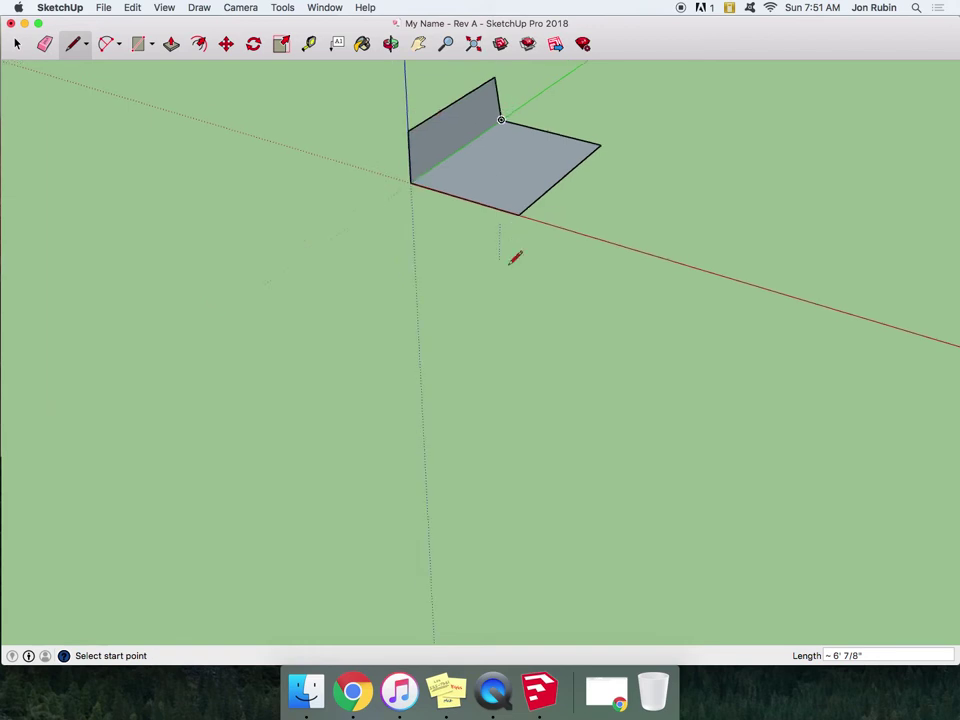
scroll(515, 258, down, 2)
key(super+z)
click(502, 173)
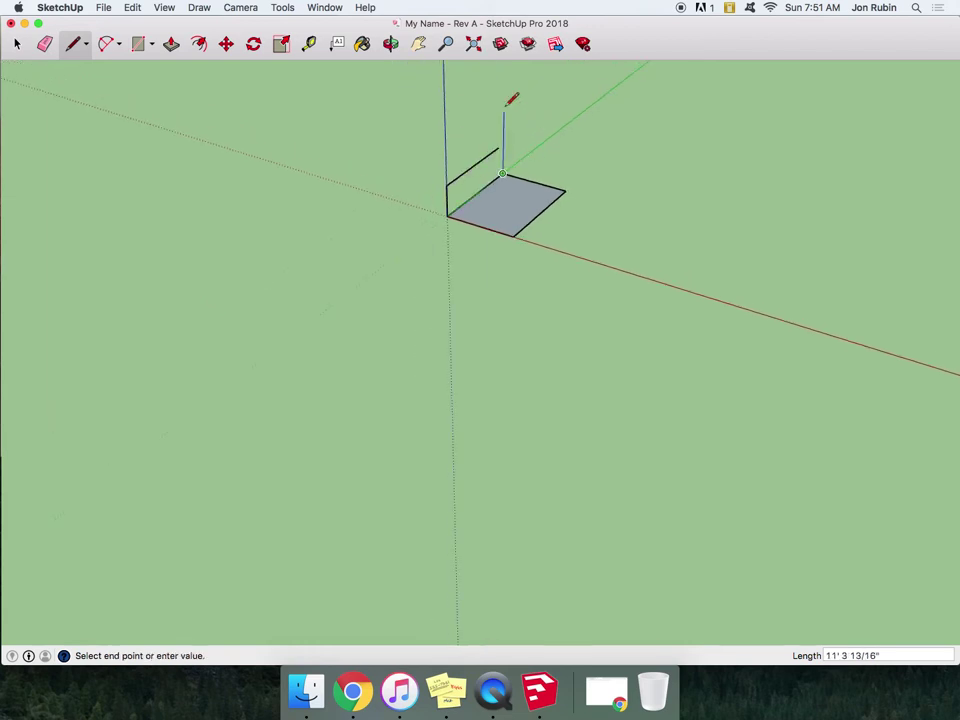
click(503, 107)
key(Escape)
click(446, 185)
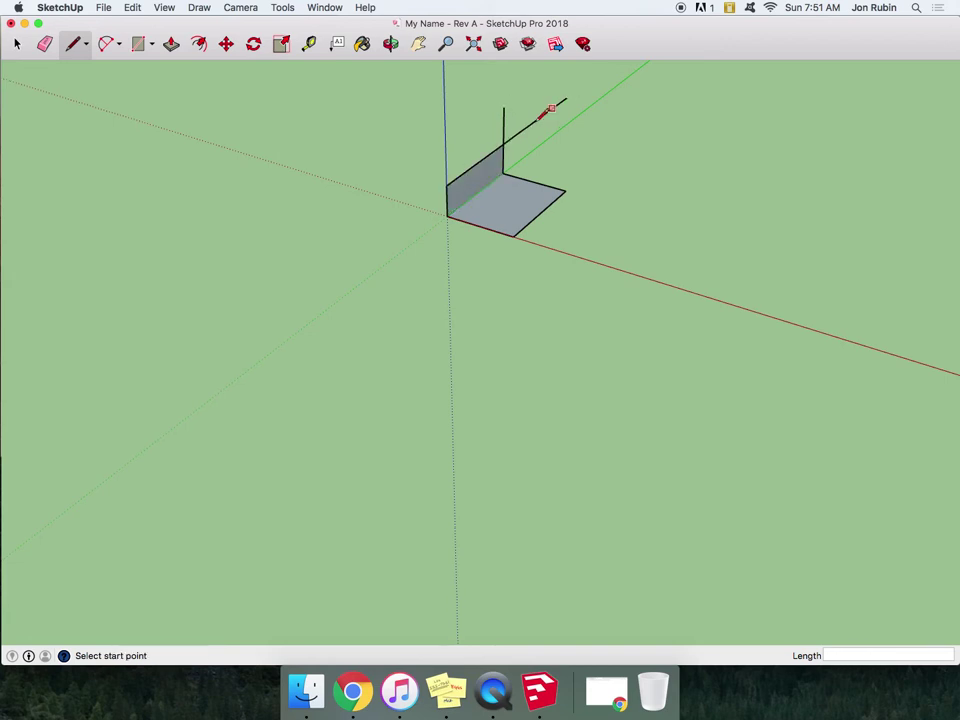
key(e)
mouse_move(503, 122)
mouse_down()
mouse_move(529, 133)
mouse_move(550, 160)
mouse_up()
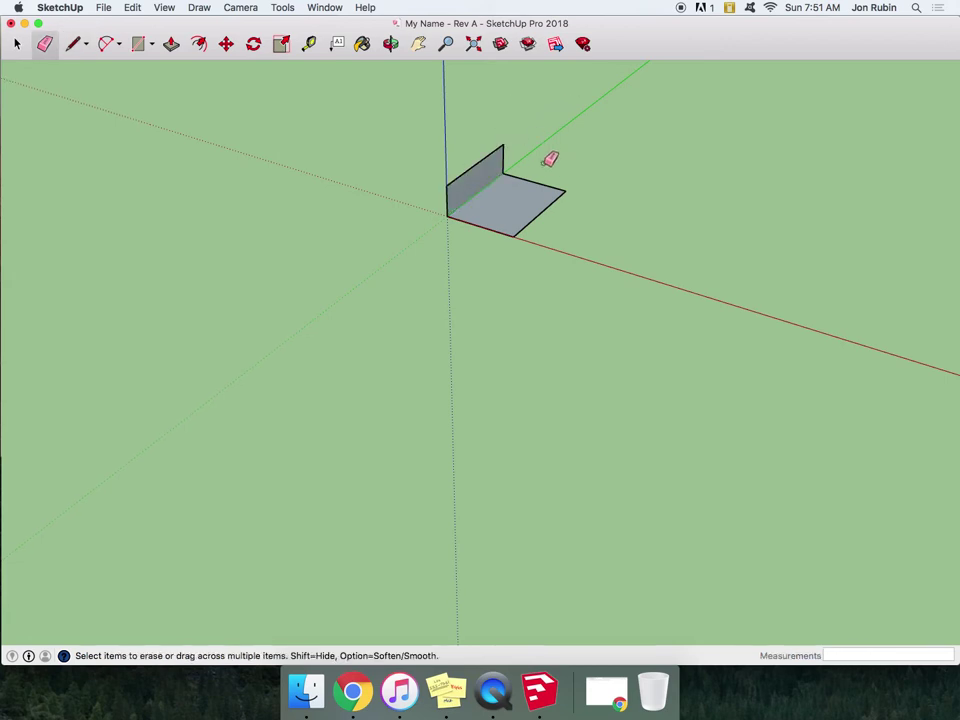
Draw a vertical wall rectangle of about 13' by 6' on the ground rectangle's far short edge.
click(141, 45)
click(498, 148)
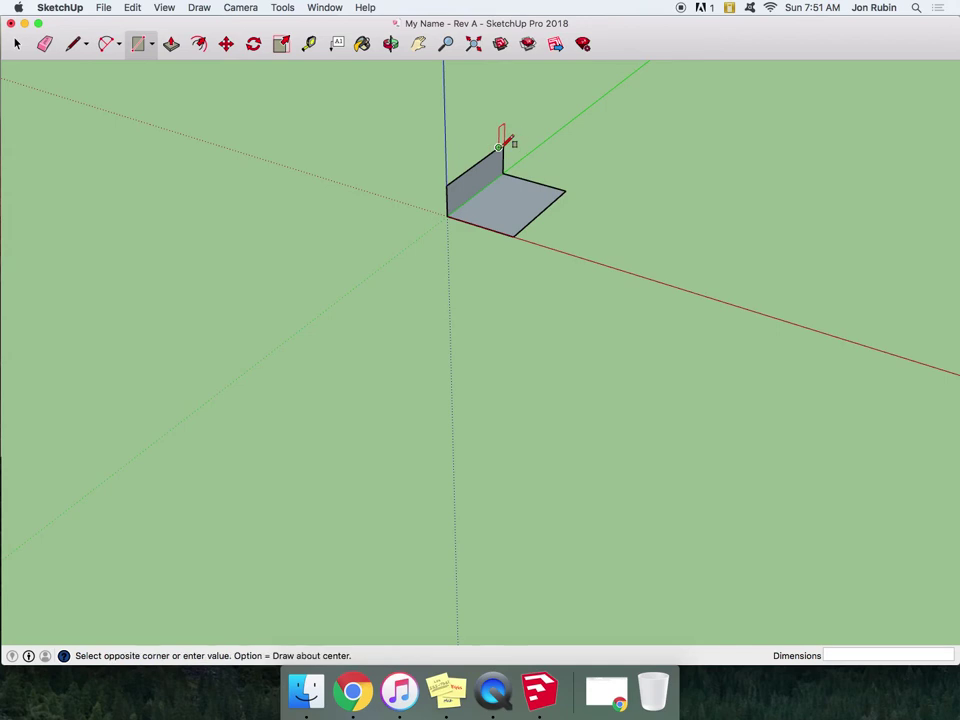
click(567, 190)
click(541, 160)
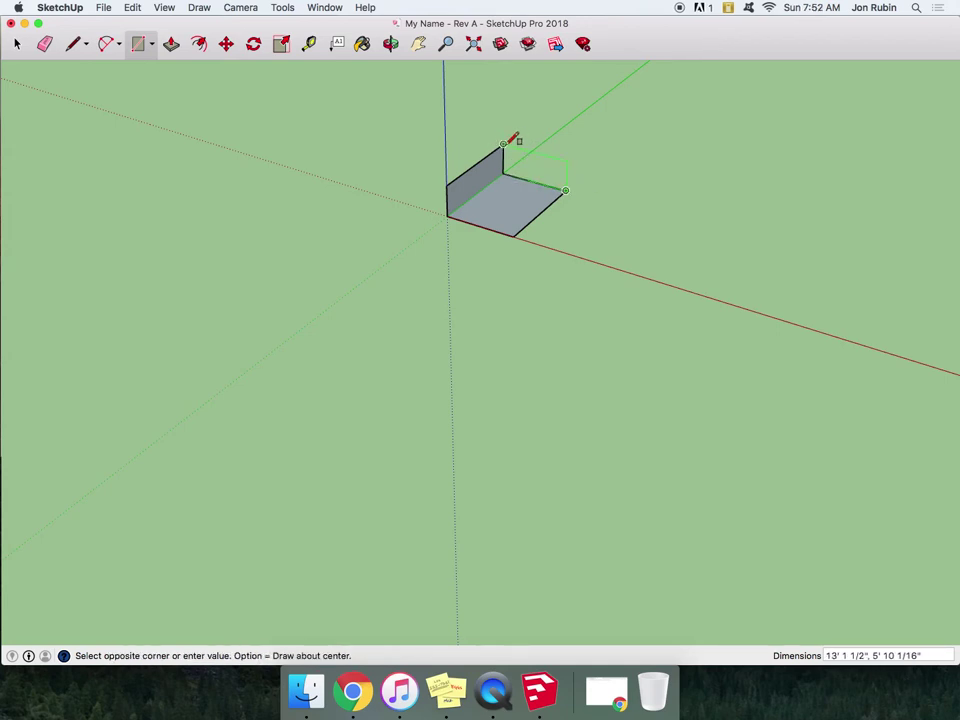
click(576, 151)
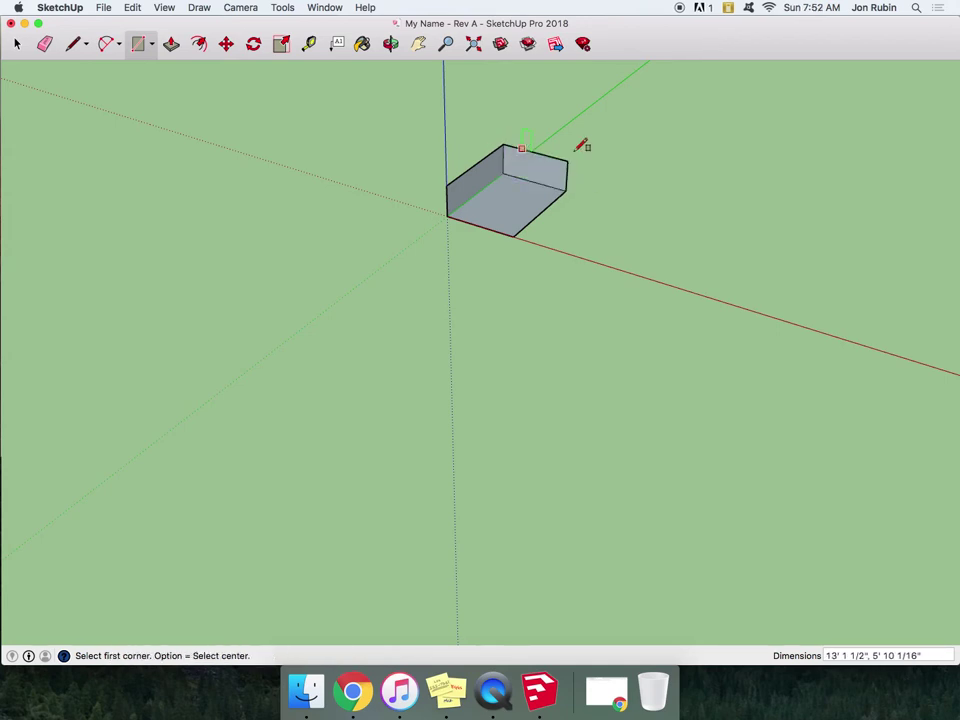
Draw the two remaining wall rectangles, about 13' by 6' on the red axis and 19' by 6' opposite the green-axis wall, closing the box.
click(391, 44)
drag(460, 110, 332, 328)
click(138, 44)
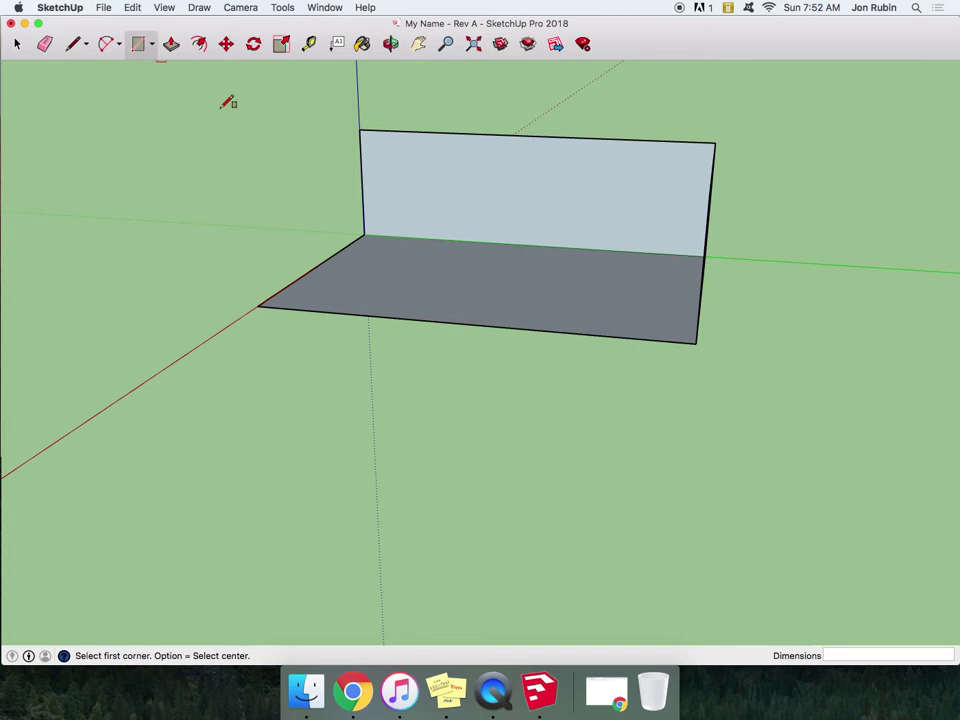
click(361, 130)
click(257, 307)
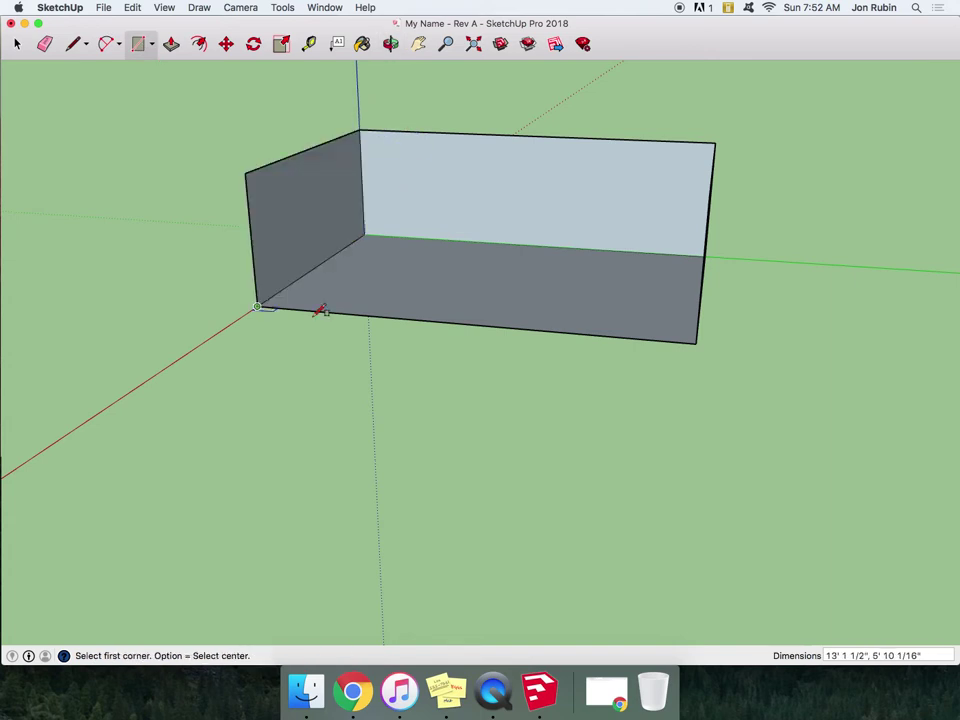
click(245, 173)
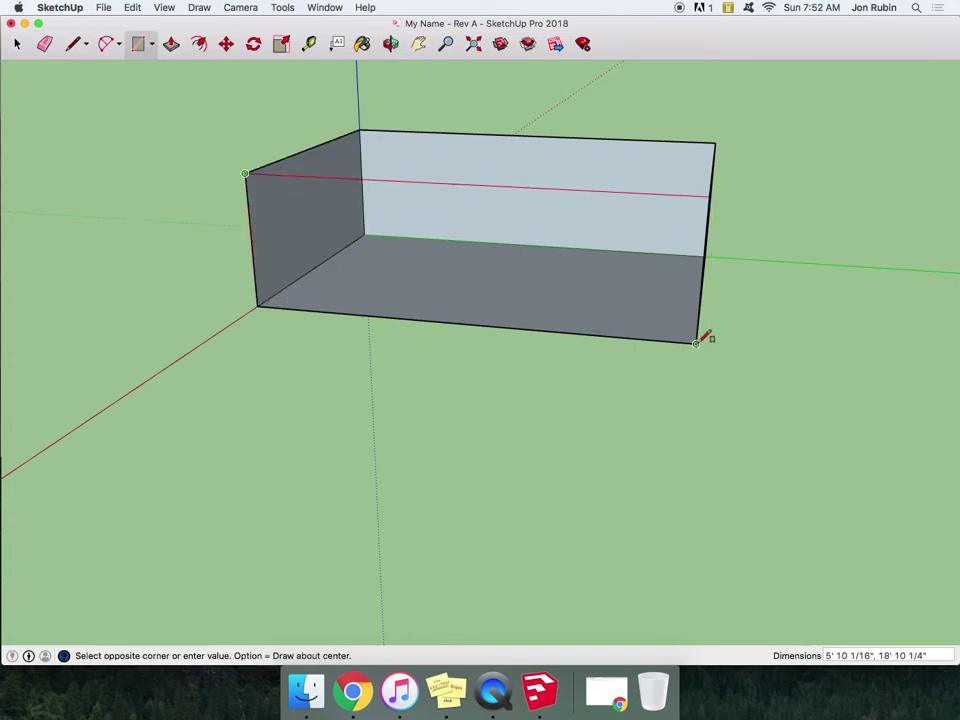
click(696, 343)
click(195, 270)
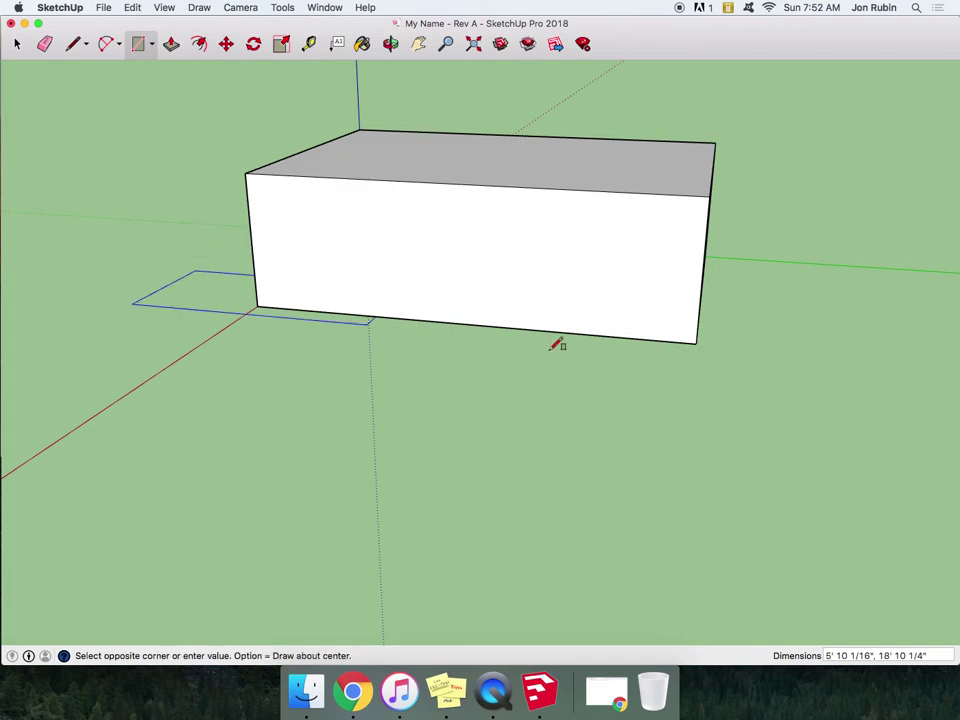
click(740, 369)
key(super+z)
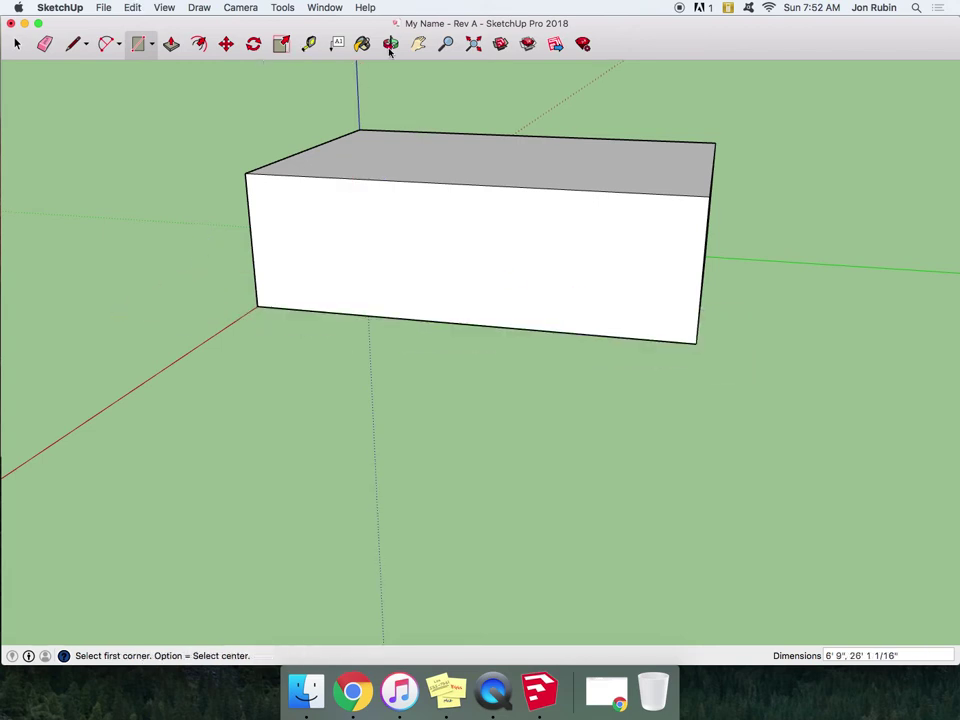
Orbit around the closed box and switch to the Stickies note to review the lesson outline.
click(390, 43)
drag(223, 176, 503, 371)
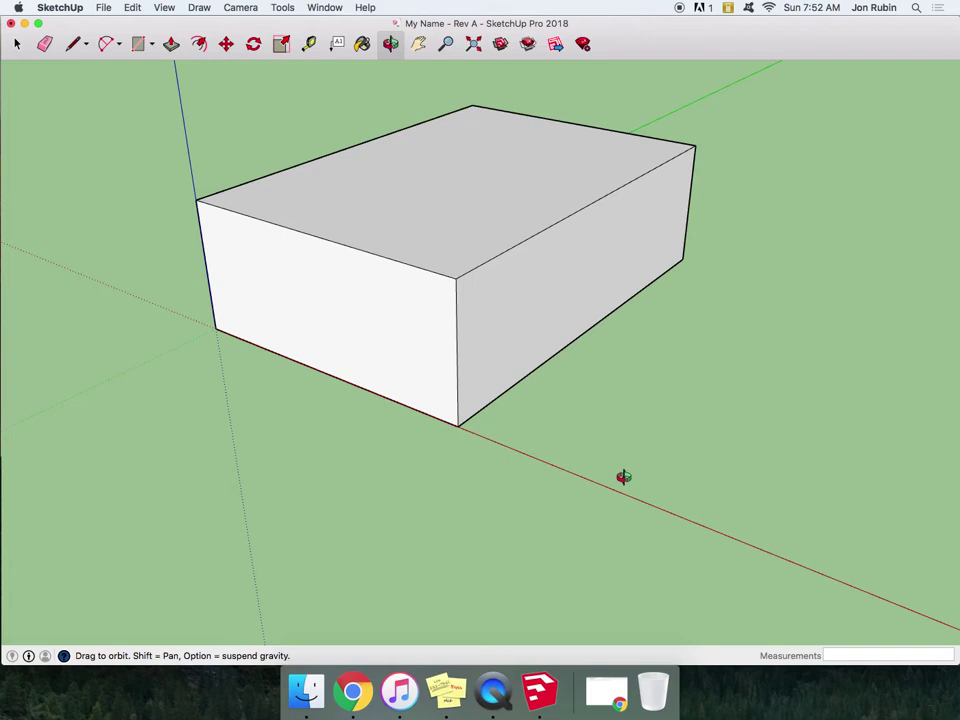
click(446, 690)
drag(37, 43, 229, 109)
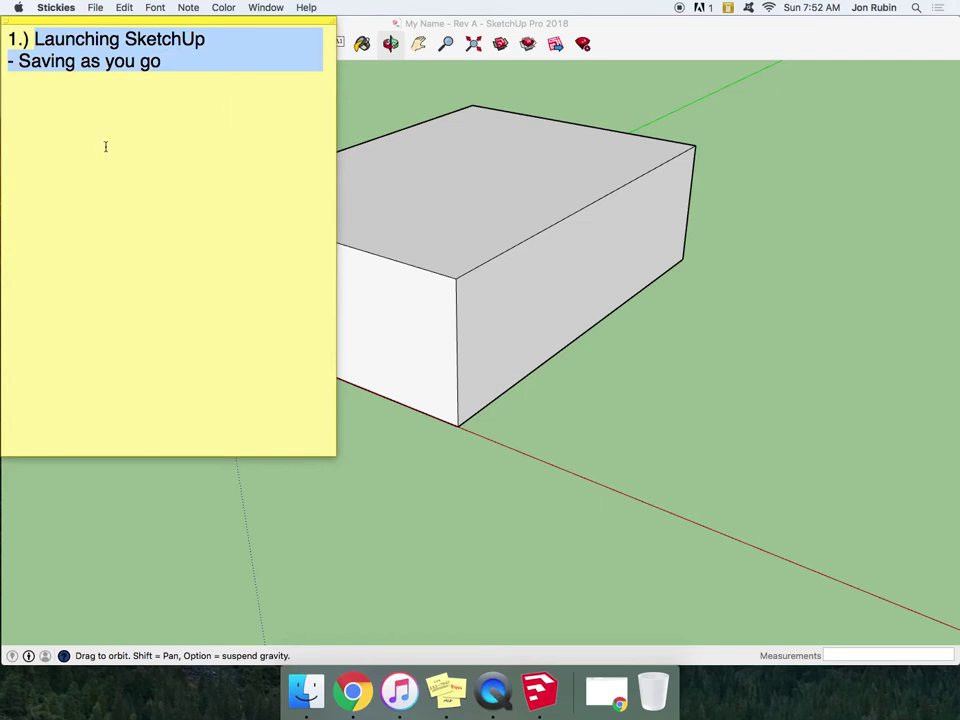
key(super+z)
click(50, 108)
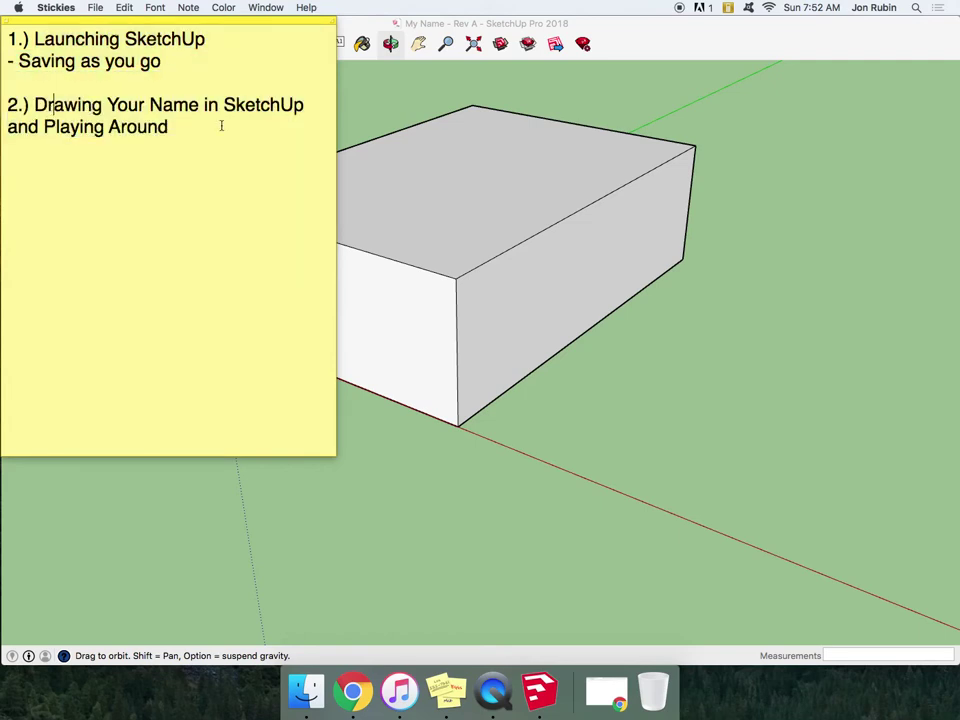
Switch back to SketchUp and delete the entire box.
click(438, 204)
key(super+a)
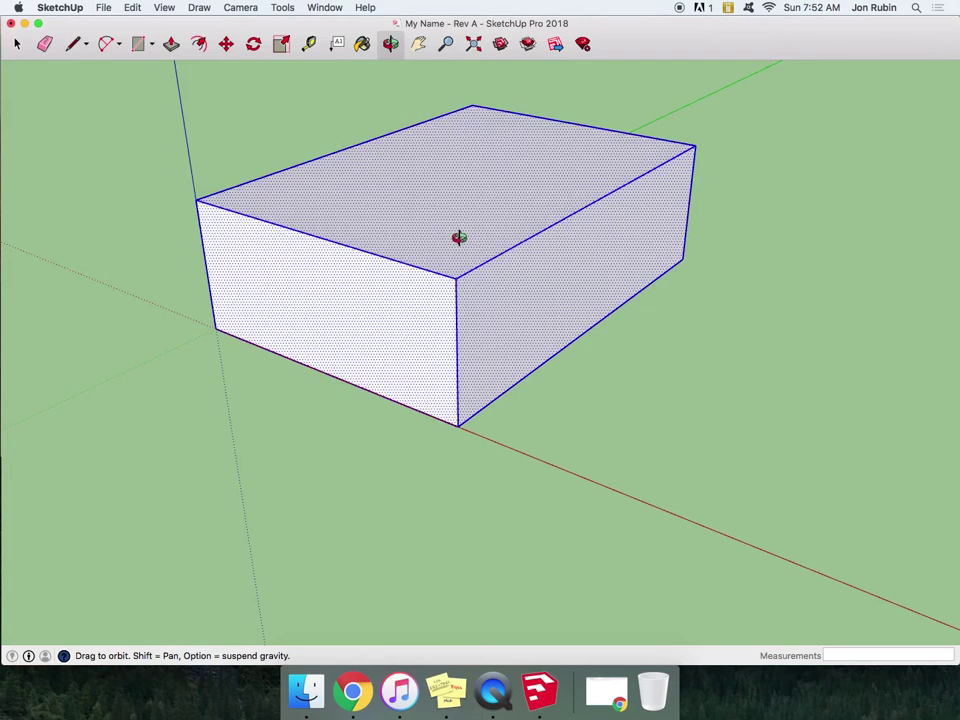
key(Delete)
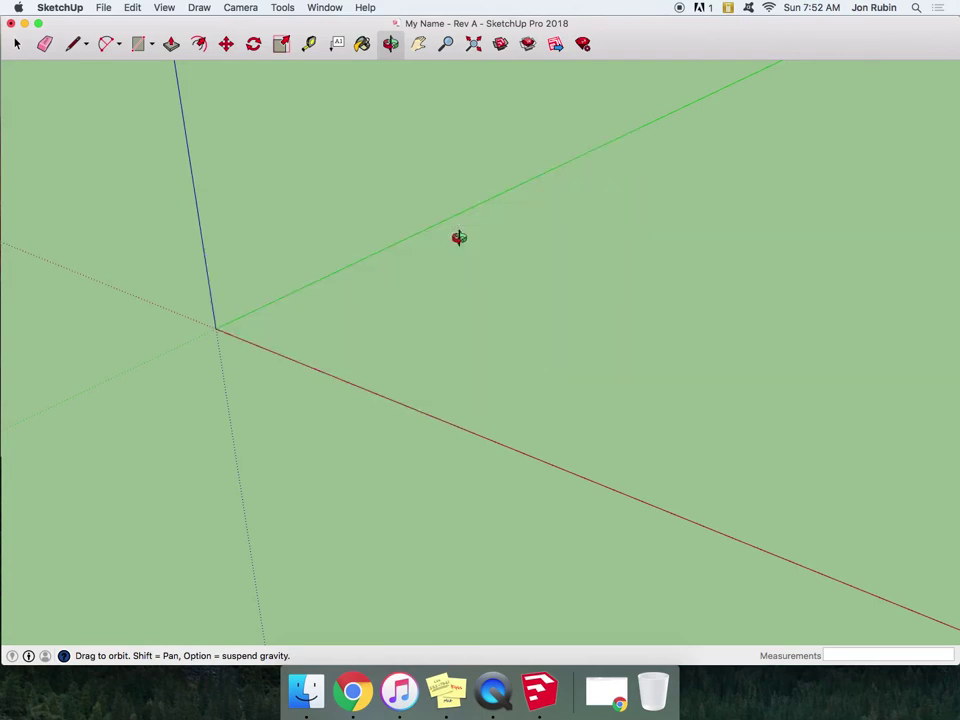
Draw two adjoining ground rectangles forming a T, with the crossbar starting on the green axis and the stem ending at the red axis.
click(139, 44)
click(215, 328)
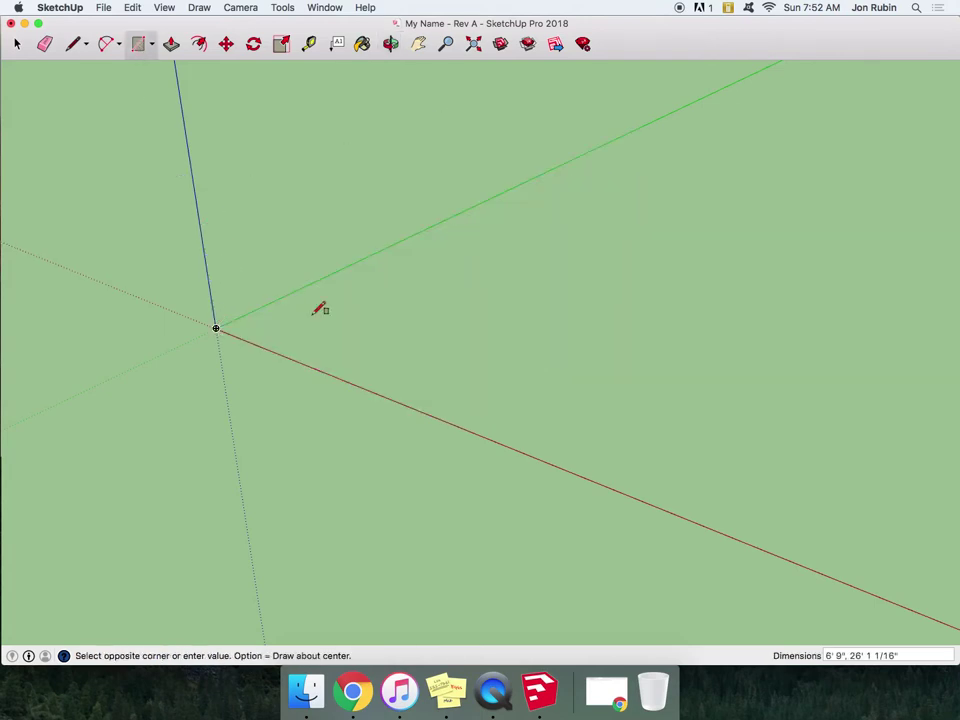
key(Escape)
click(471, 208)
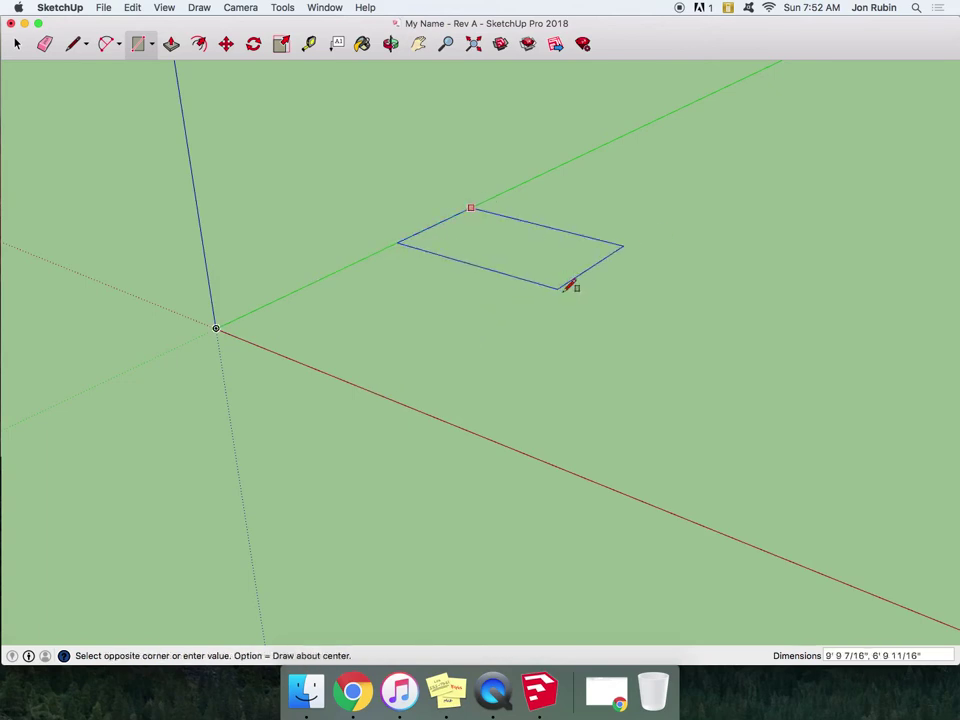
click(598, 293)
click(463, 256)
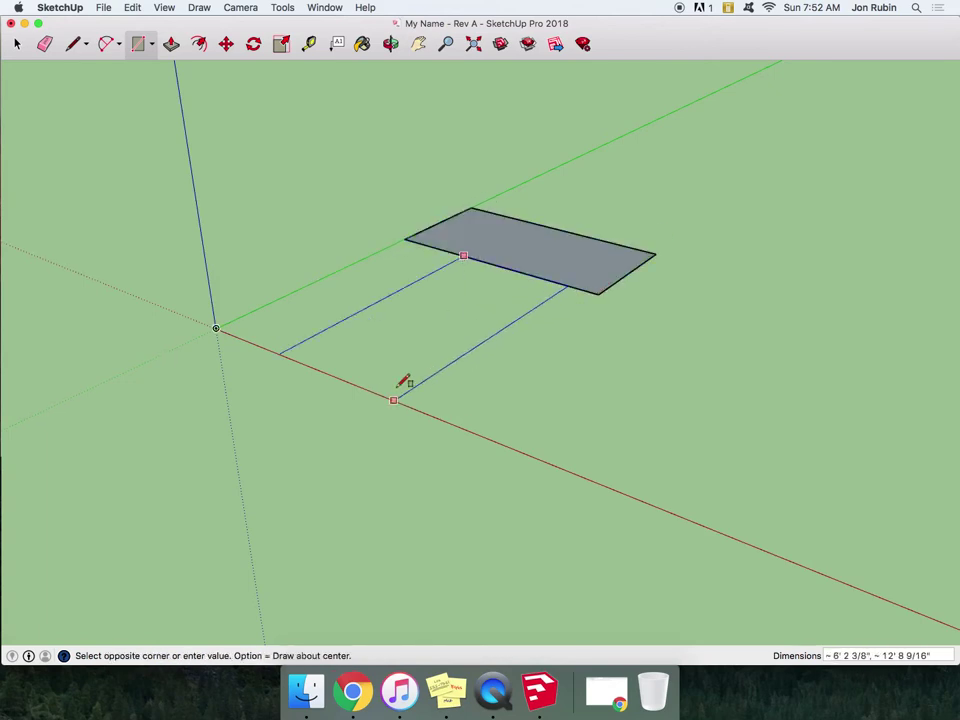
click(347, 380)
Try erasing the edge between the T's two rectangles and applying Push/Pull to the merged face, and undo these changes.
key(e)
click(478, 261)
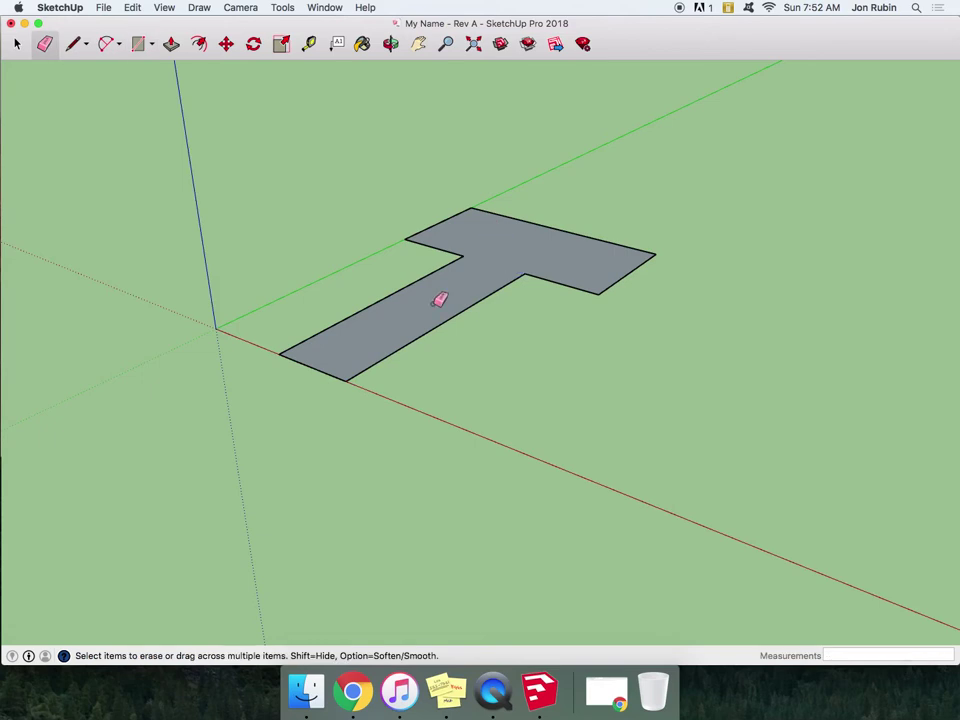
click(171, 44)
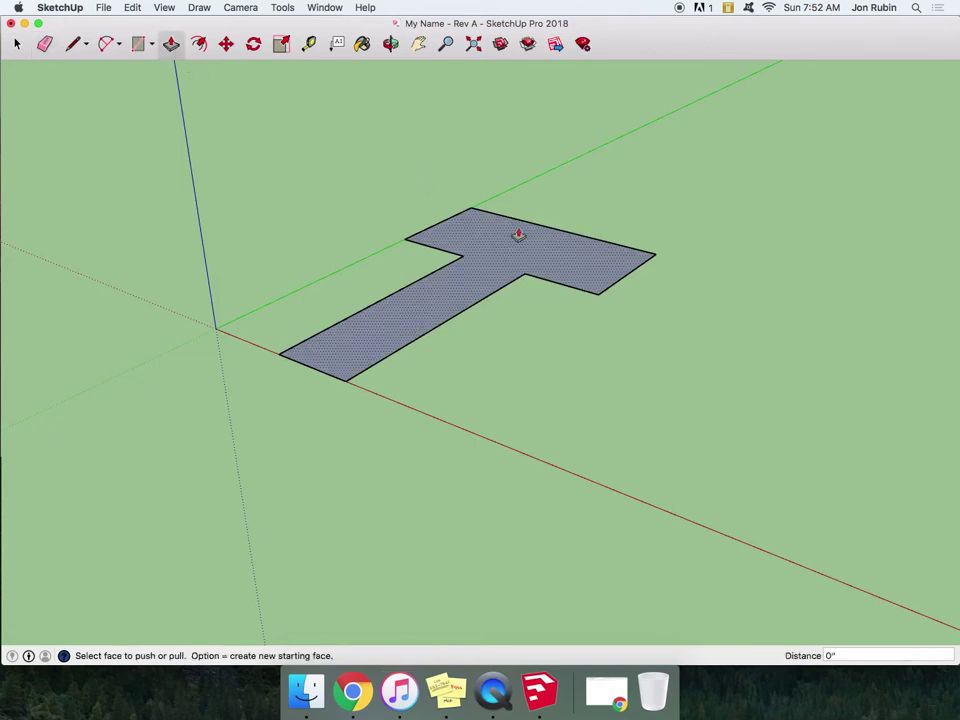
drag(518, 235, 493, 263)
key(super+z)
key(super+z)
Save the model, delete all of its geometry, and activate the Rectangle tool.
key(super+s)
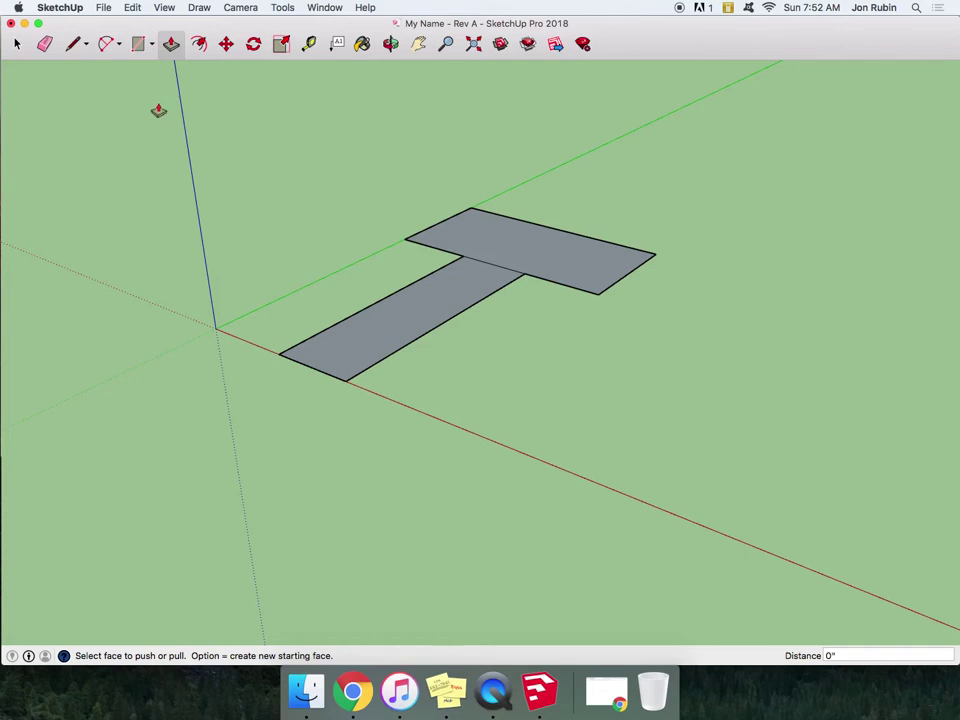
click(18, 45)
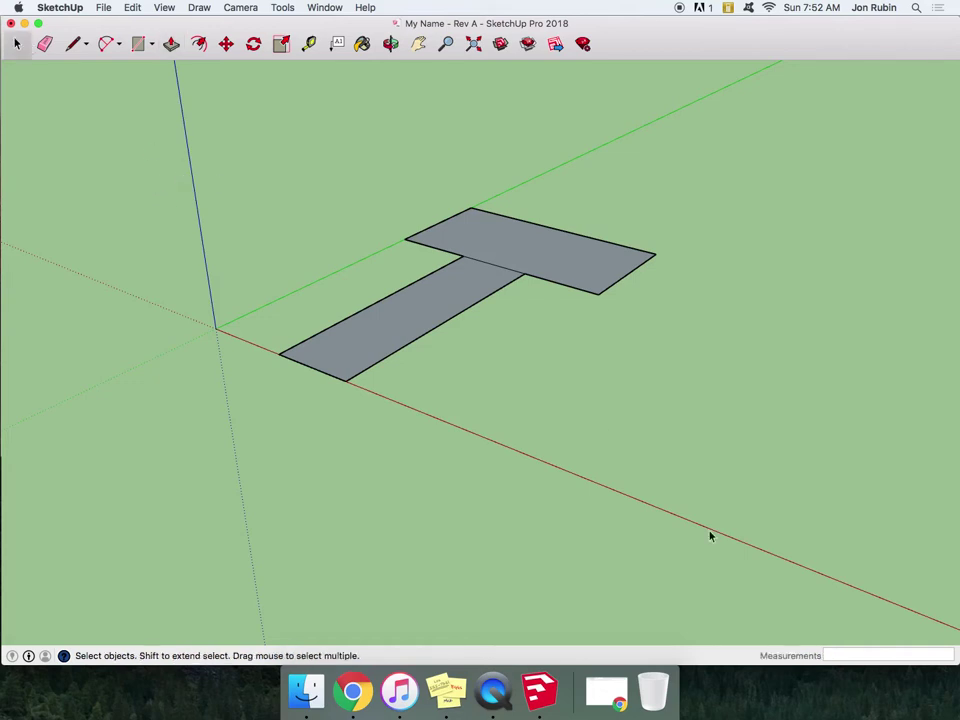
key(super+a)
key(Delete)
click(147, 47)
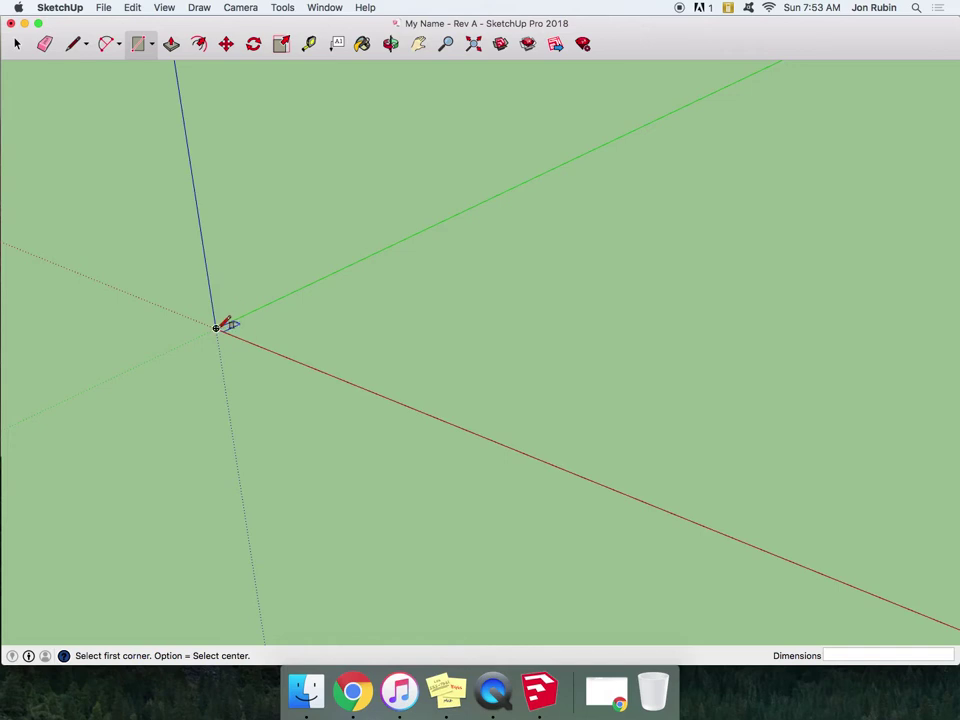
Add "3.) 3D Drawing", "trial and error" and "try - mess it up, repeat the process" to the Stickies note and return to SketchUp.
click(446, 690)
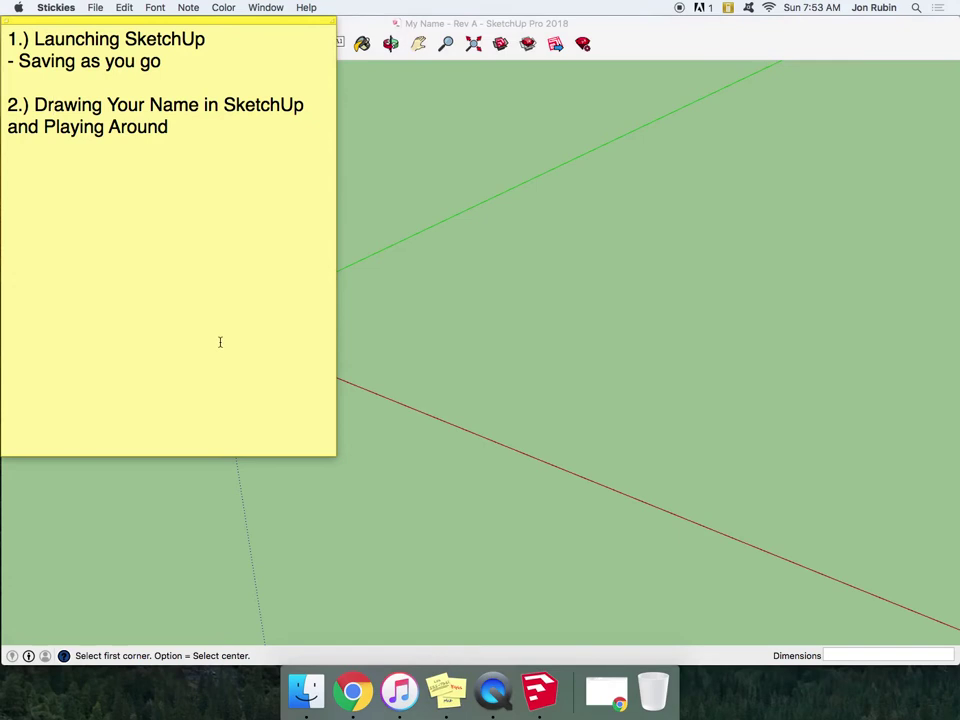
key(Return)
key(Return)
text(3.) 3D Drawing  )
text(trial and error  try - )
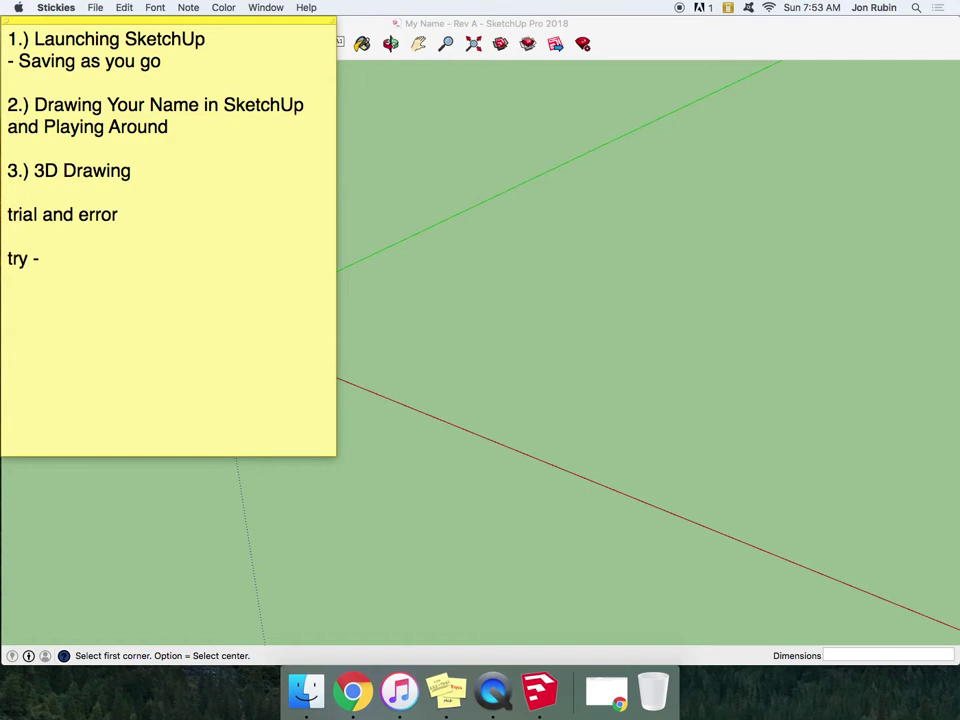
text(mess it up)
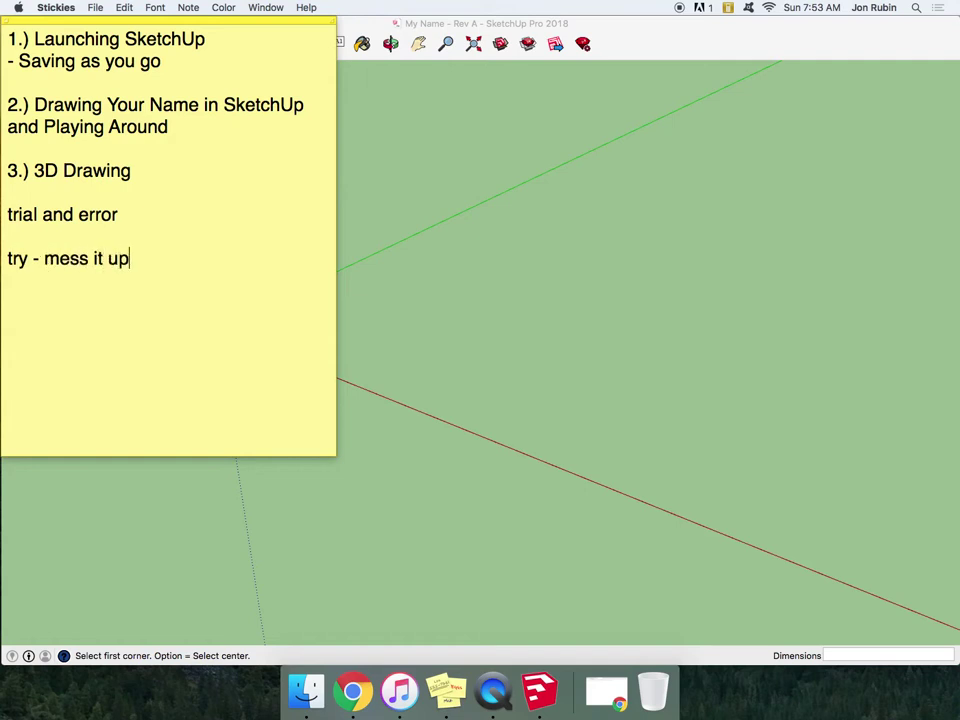
text(, repeat the process)
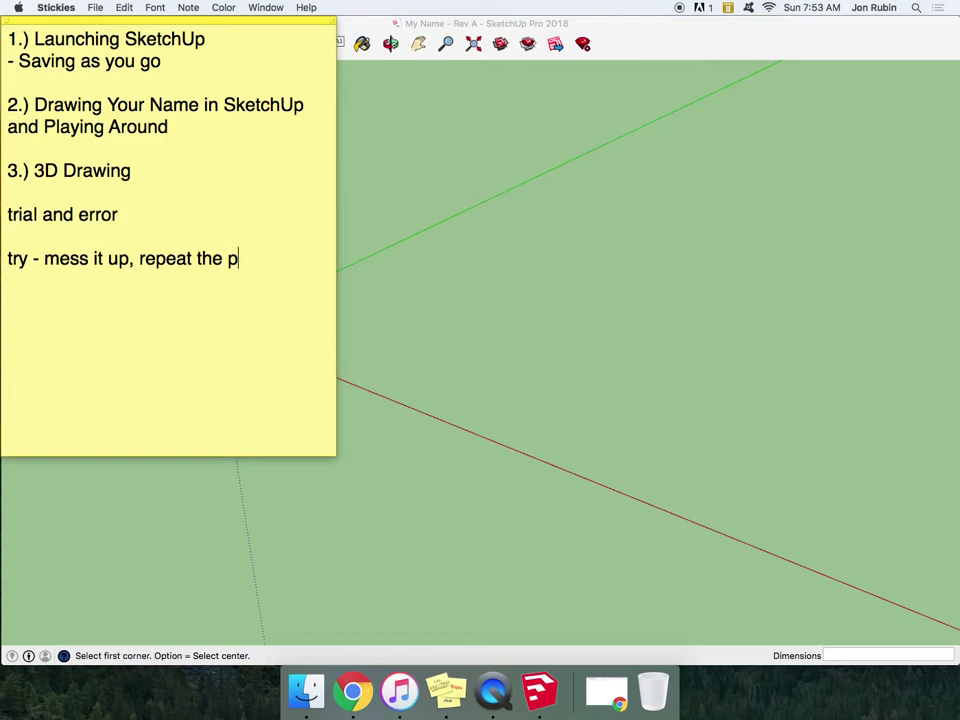
click(649, 390)
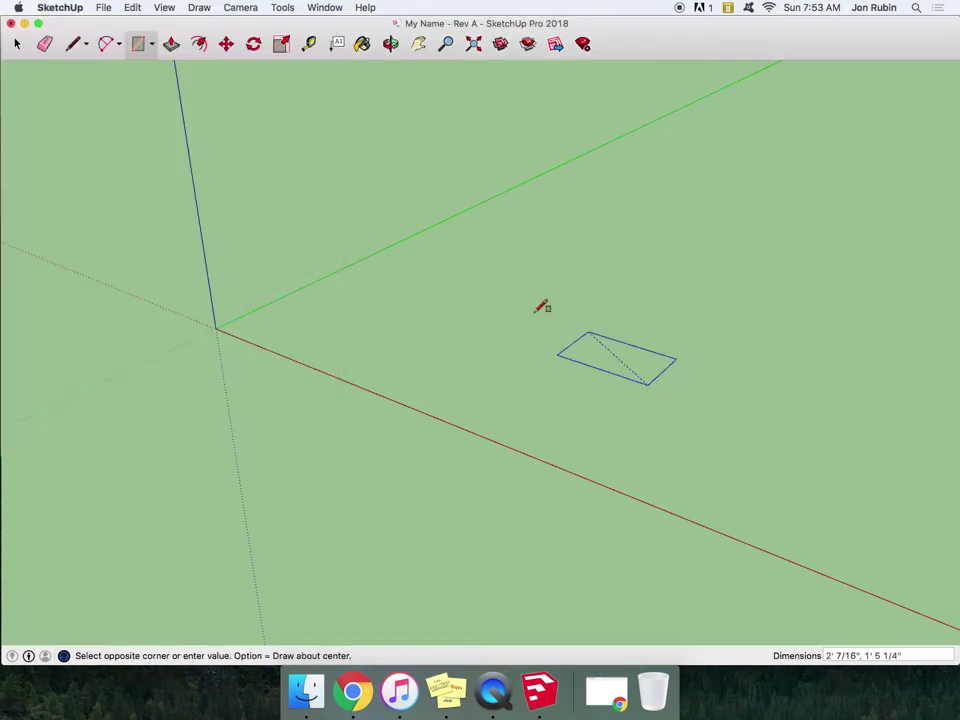
key(Escape)
click(66, 43)
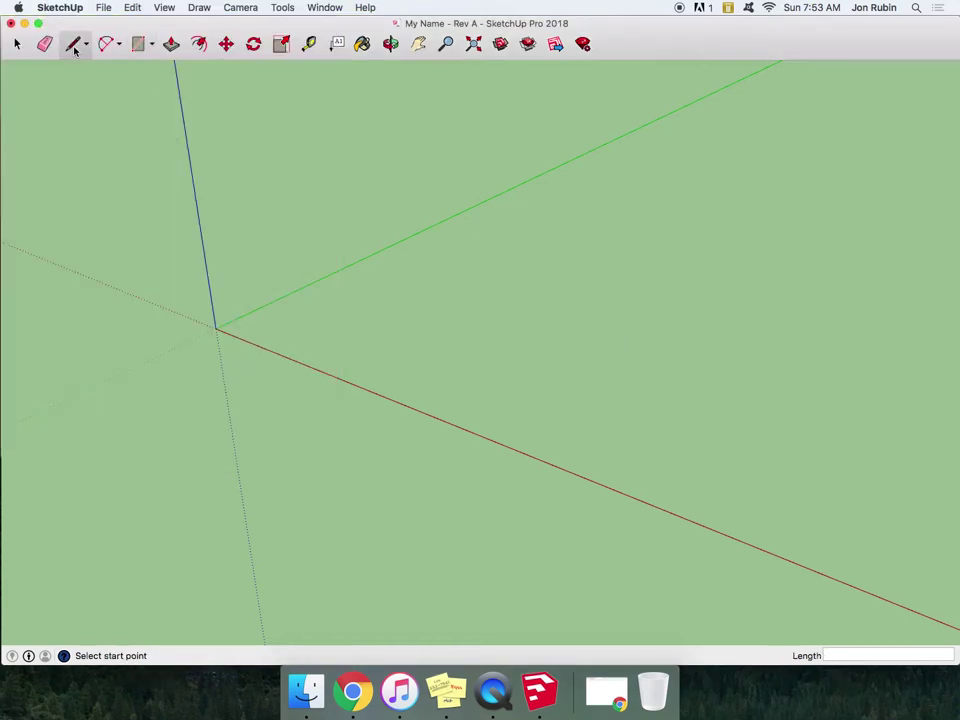
click(138, 44)
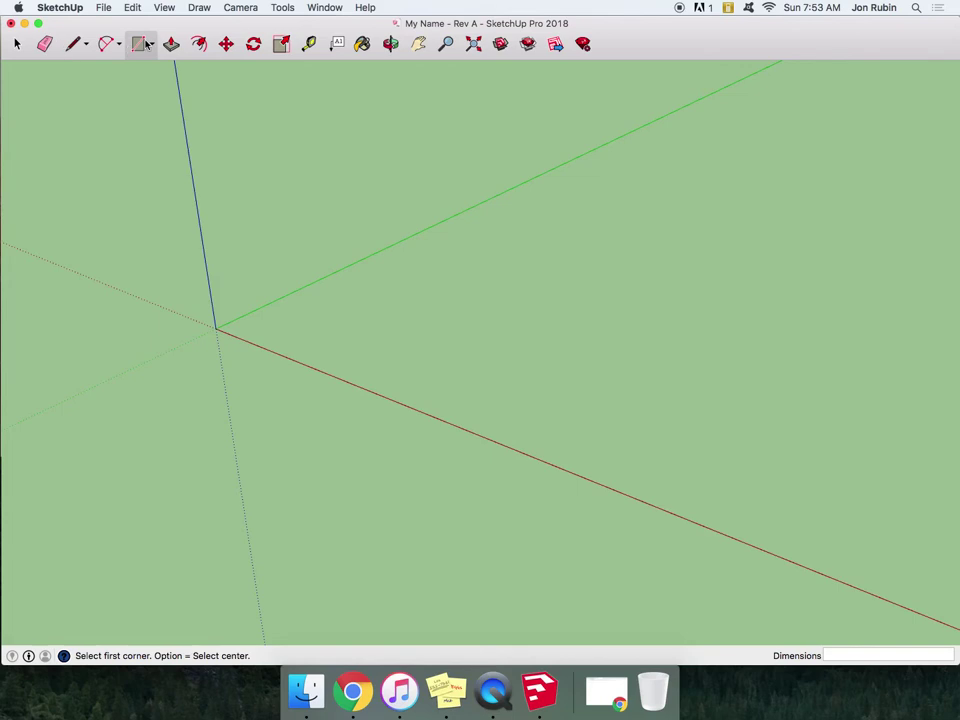
click(153, 45)
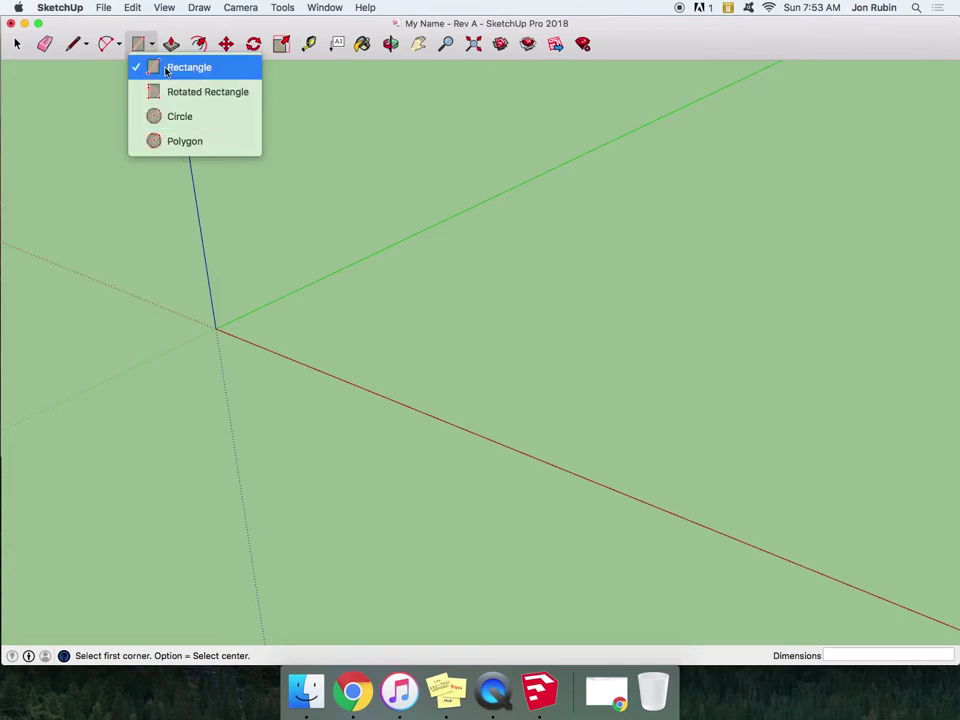
click(166, 70)
click(215, 328)
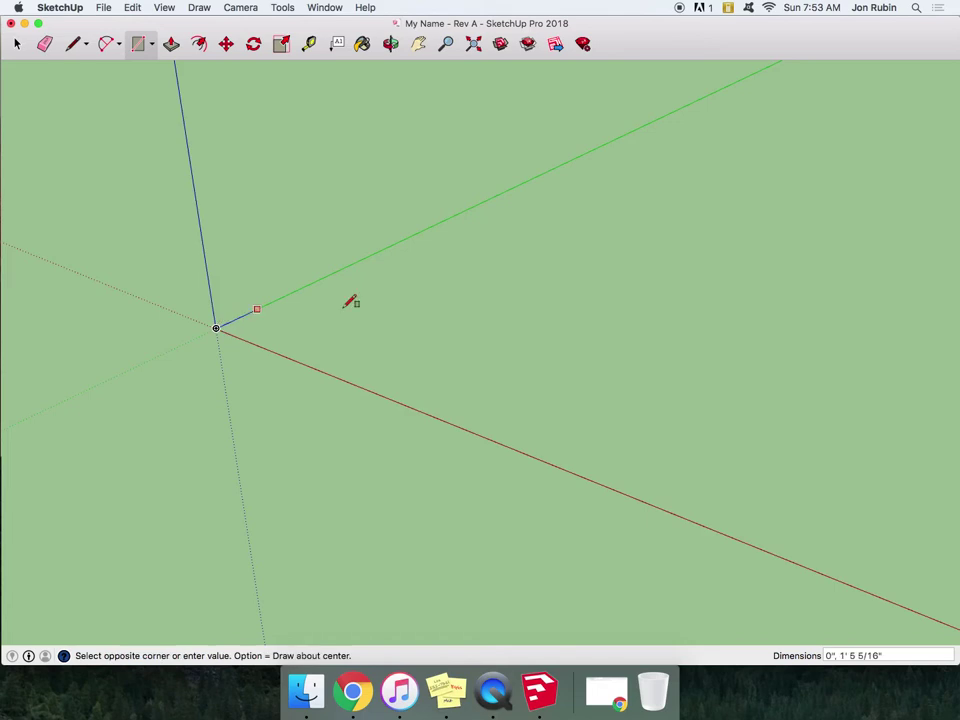
click(606, 243)
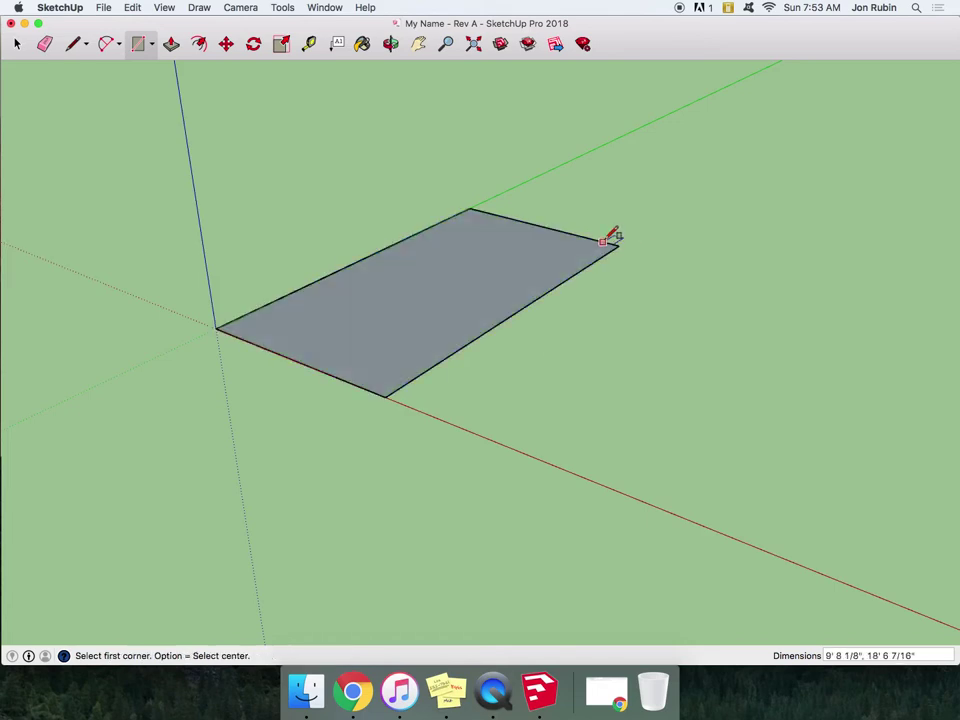
key(super+z)
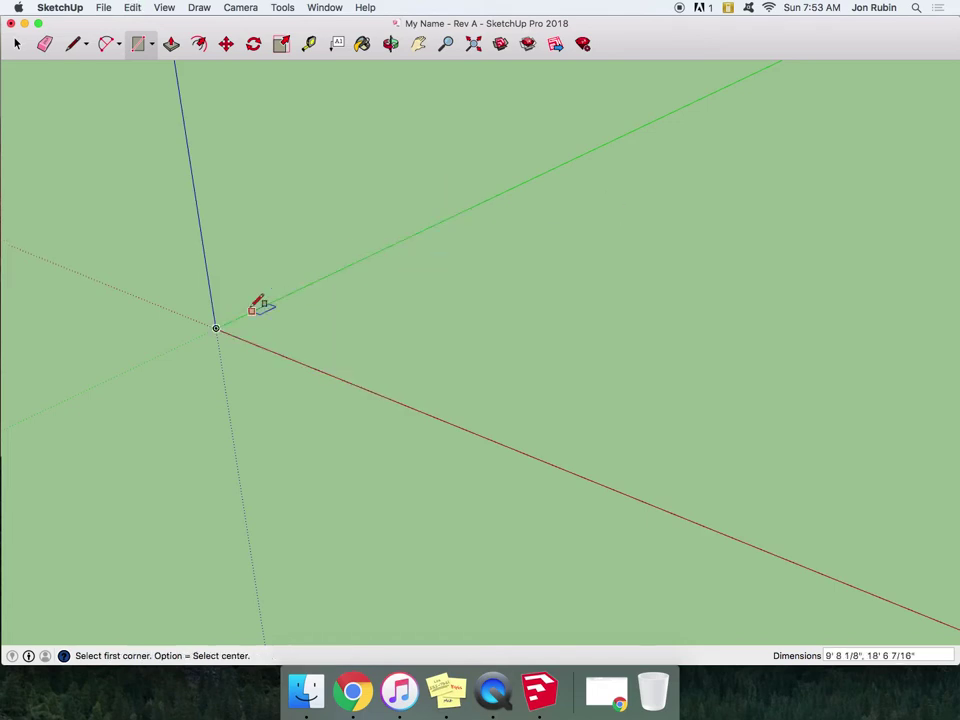
click(216, 328)
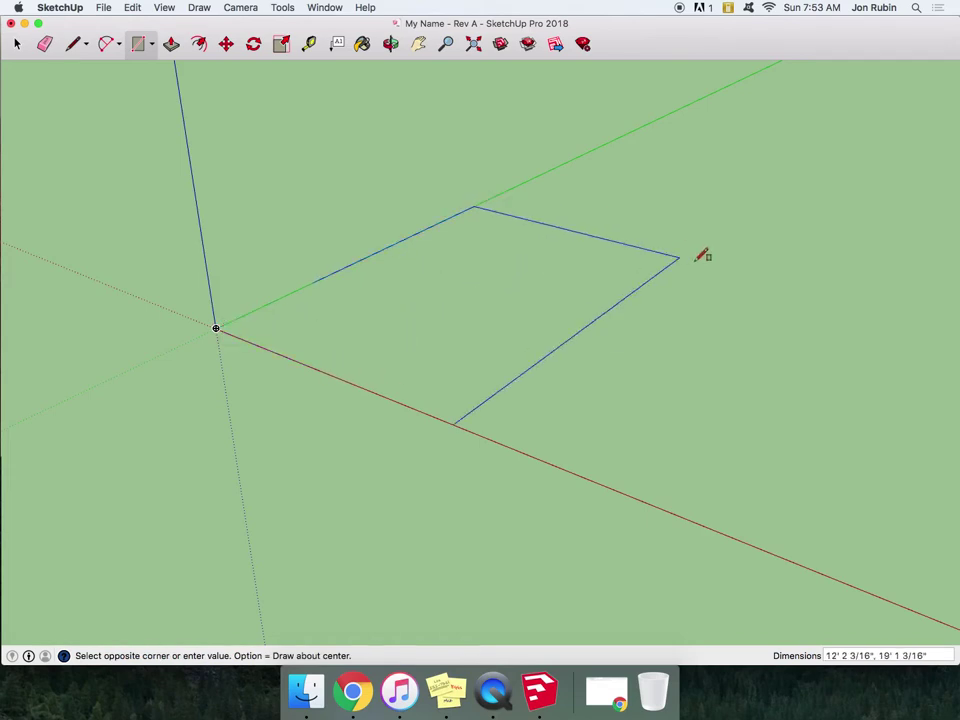
click(726, 232)
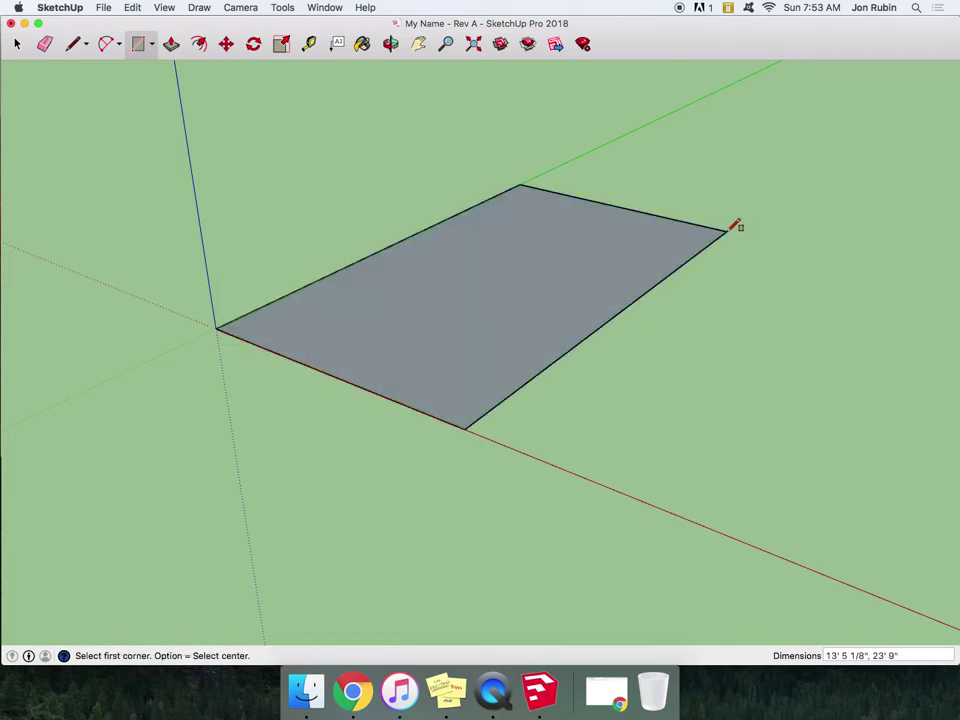
click(72, 45)
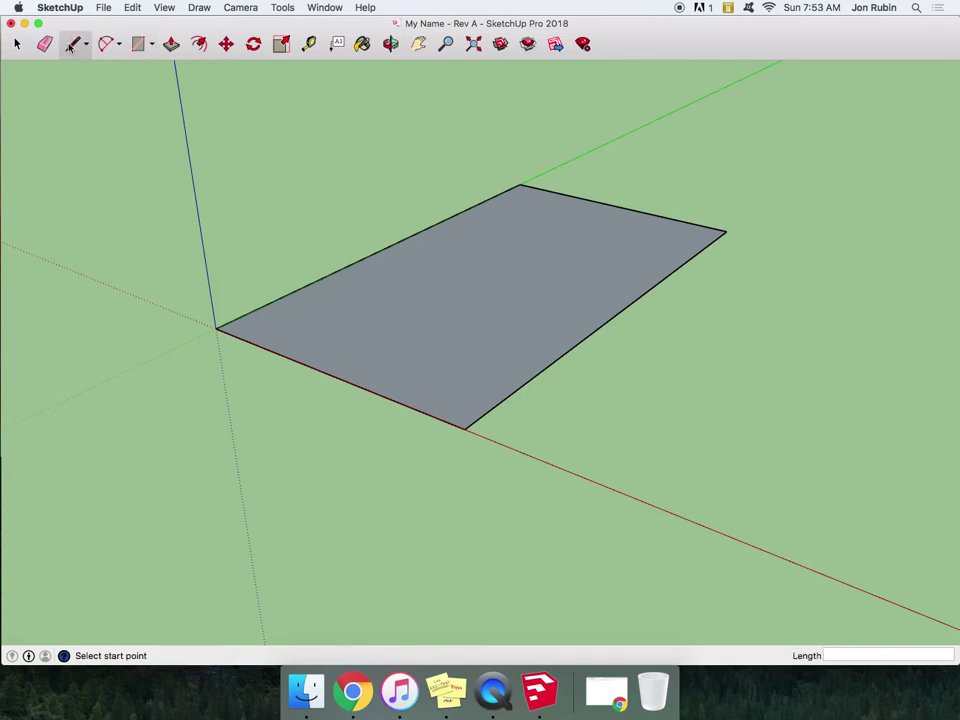
key(super+z)
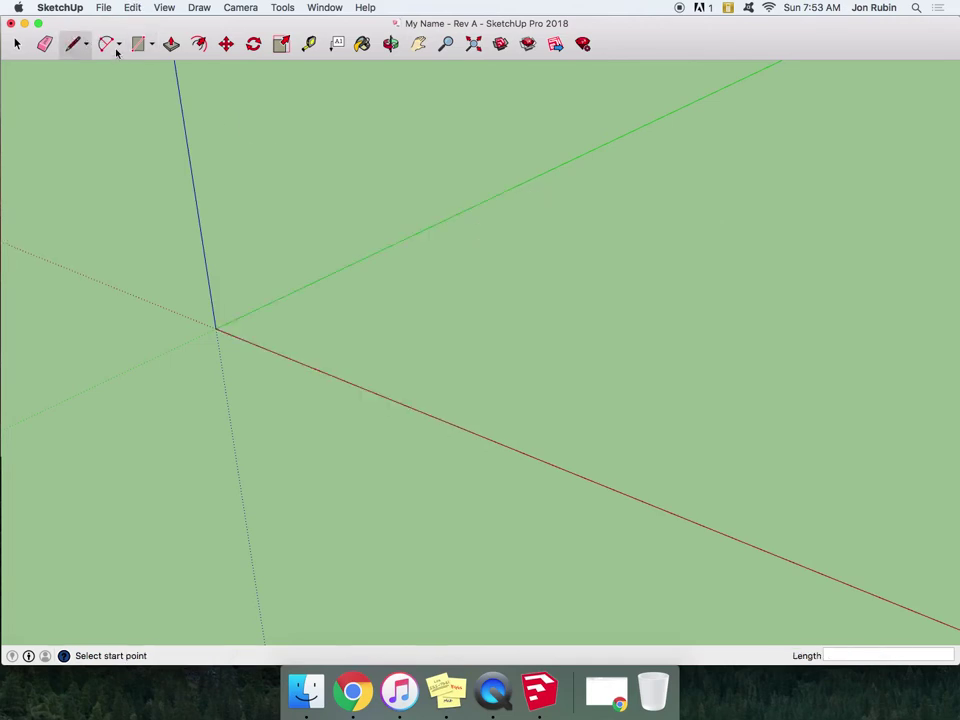
Draw a ground rectangle of about 12' 9" by 23' 9" starting at the origin, between the red and green axes.
click(138, 44)
click(217, 327)
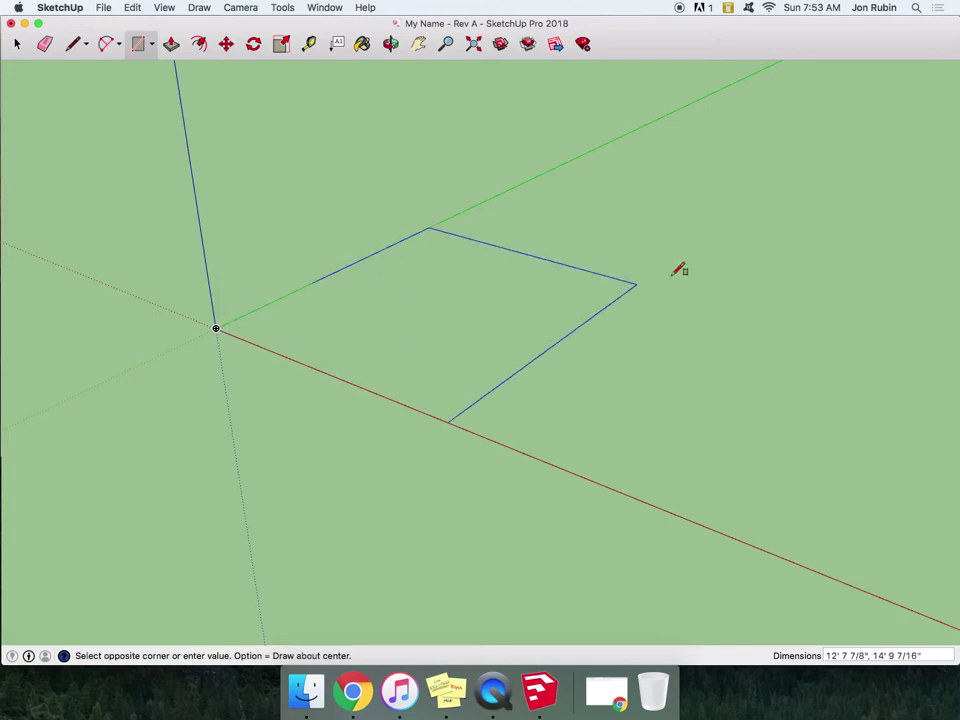
click(900, 576)
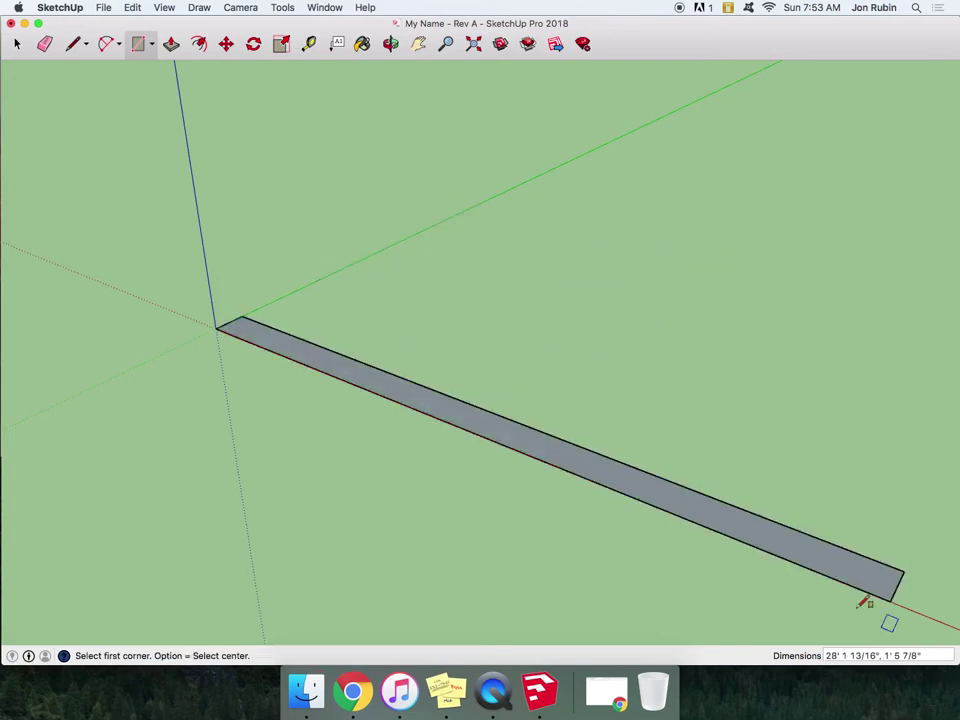
key(super+z)
click(217, 328)
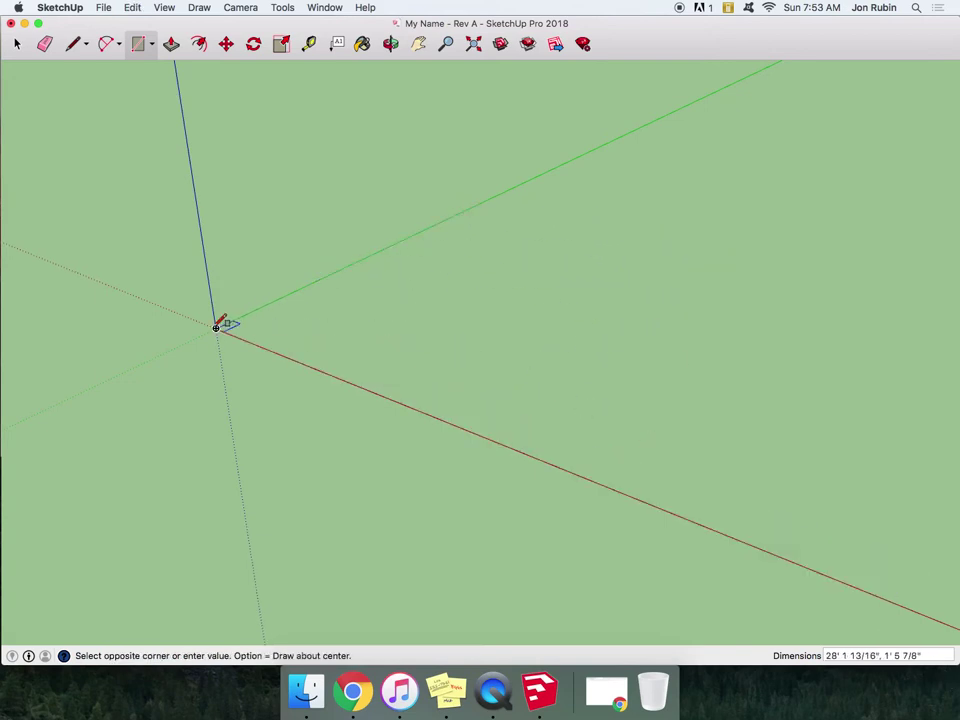
click(712, 228)
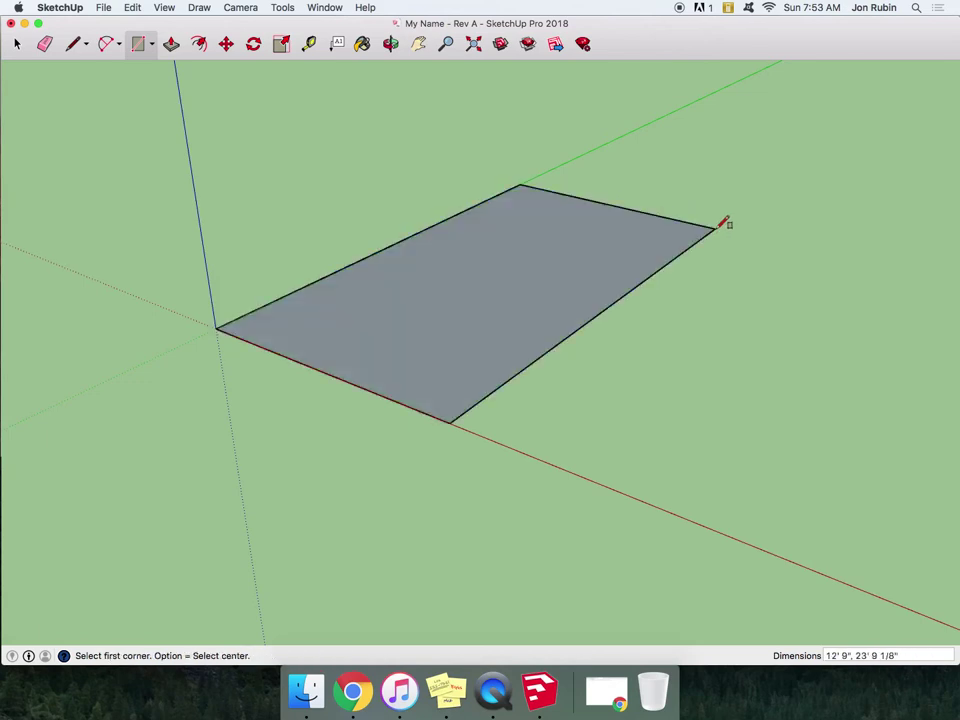
Draw a line parallel to the red axis across the rectangle near its far end, and erase the part overhanging the opposite edge.
click(73, 45)
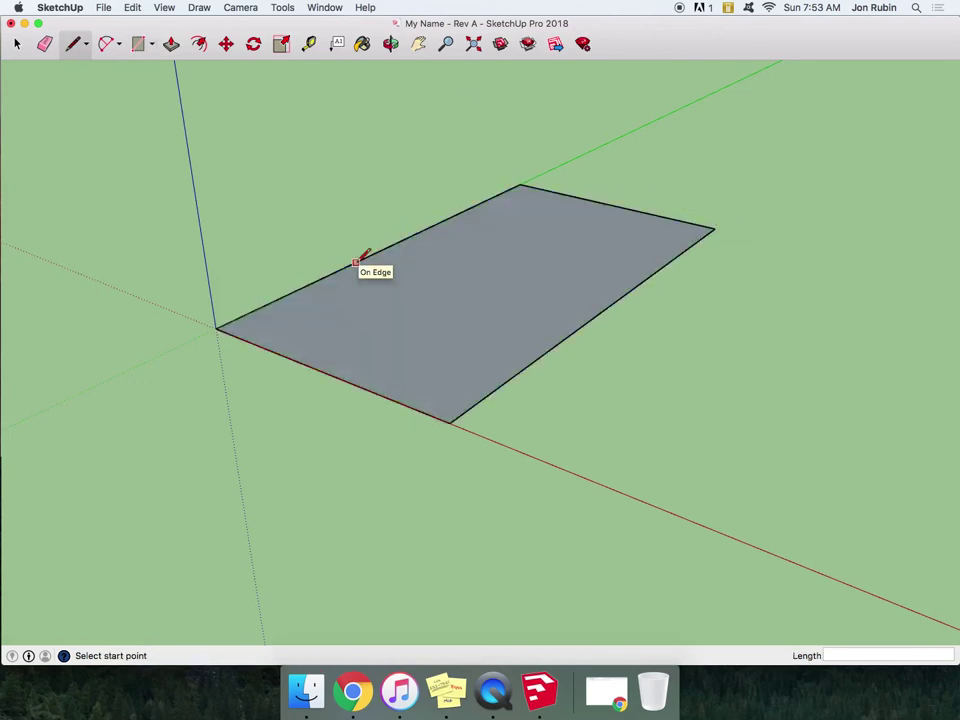
click(476, 205)
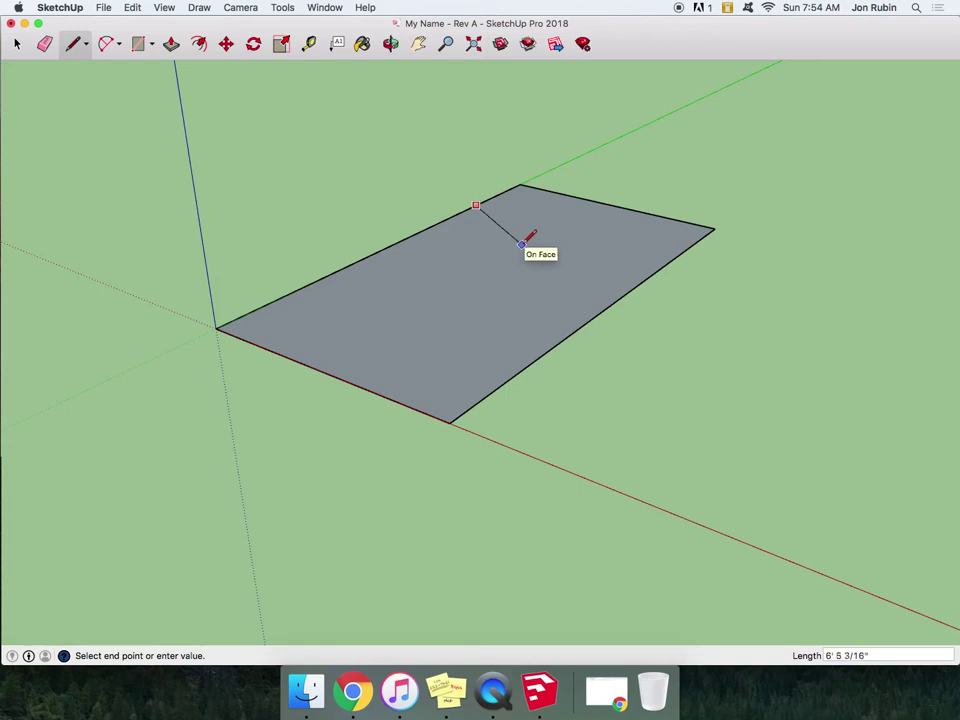
text(4')
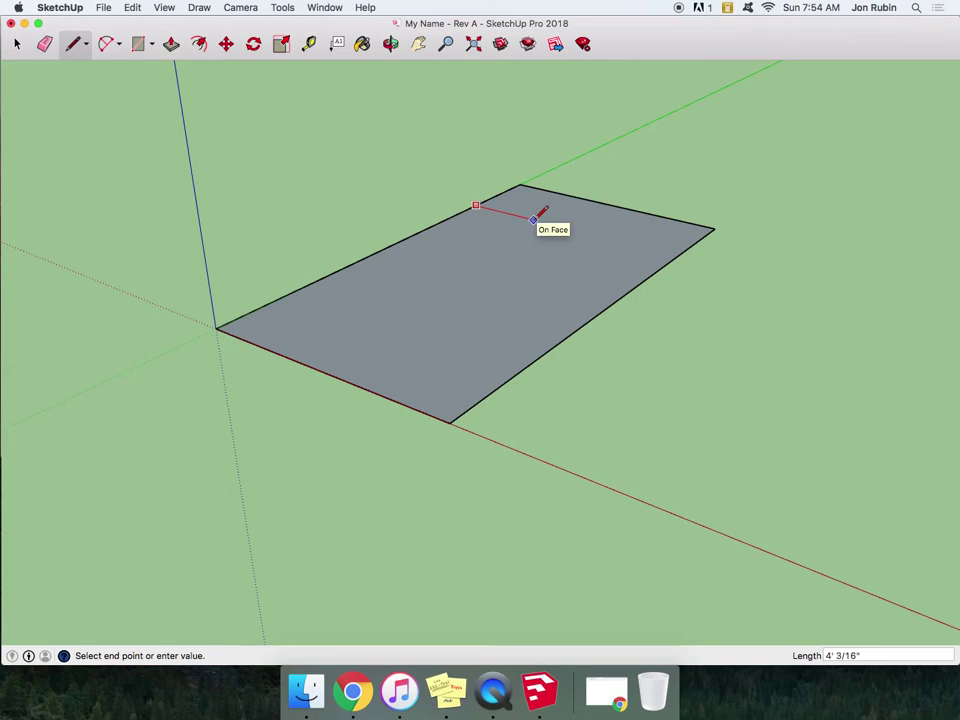
click(885, 304)
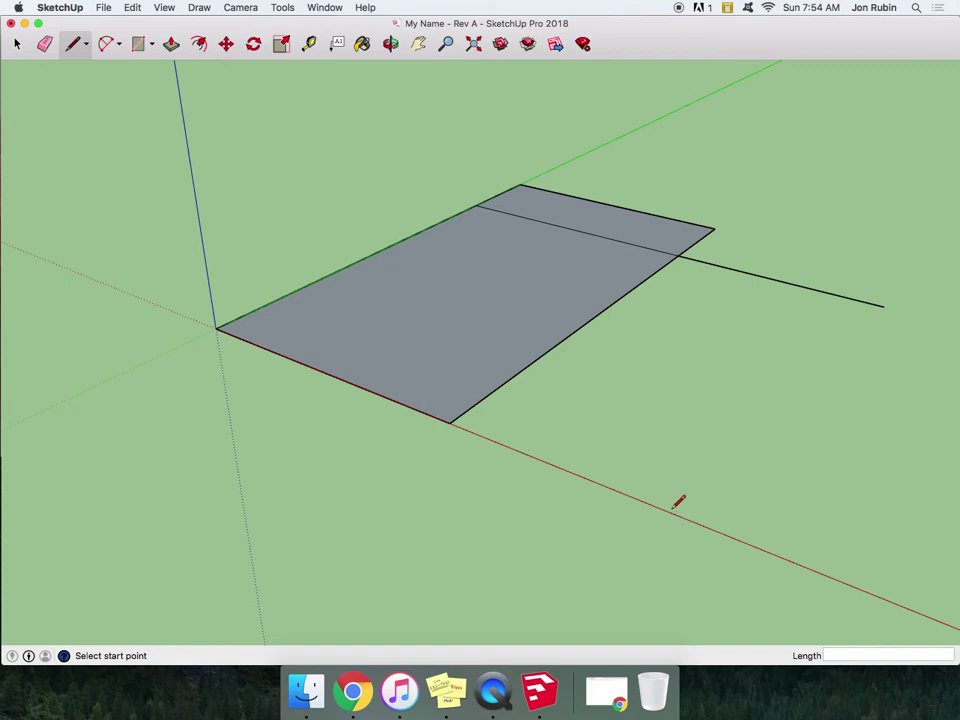
click(45, 46)
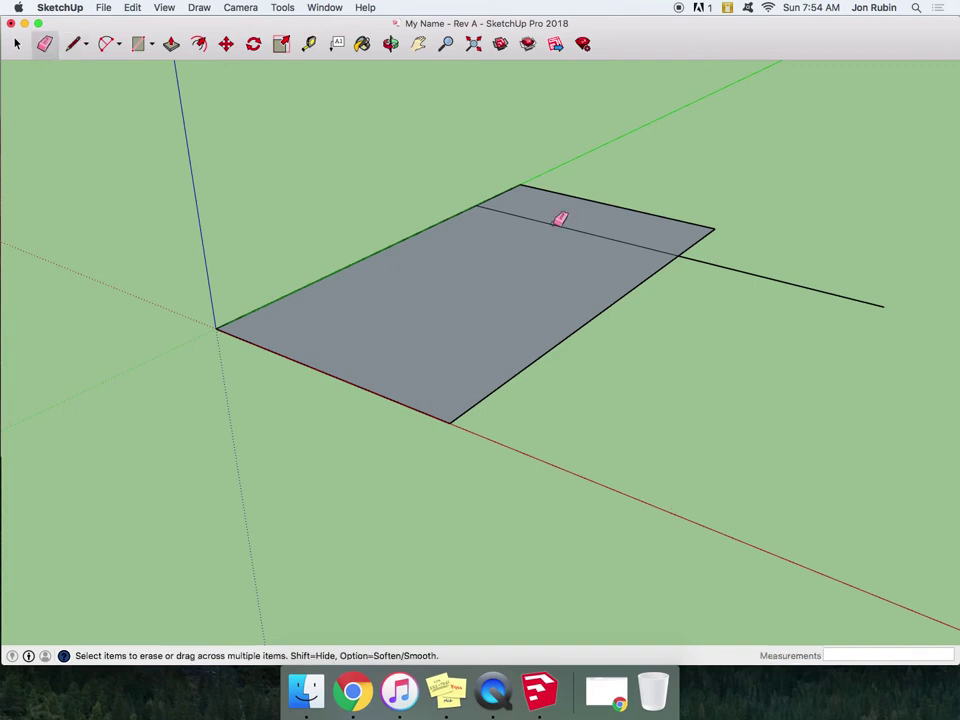
click(815, 286)
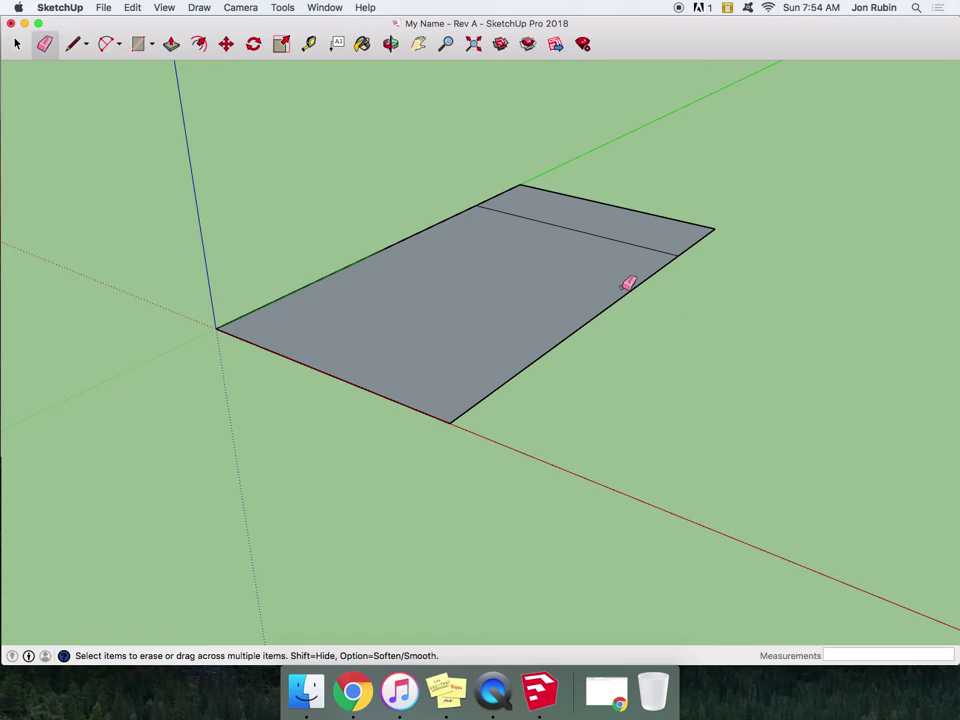
Draw two lines parallel to the green axis from the crossing line to just past the rectangle's edge on the red axis.
click(74, 45)
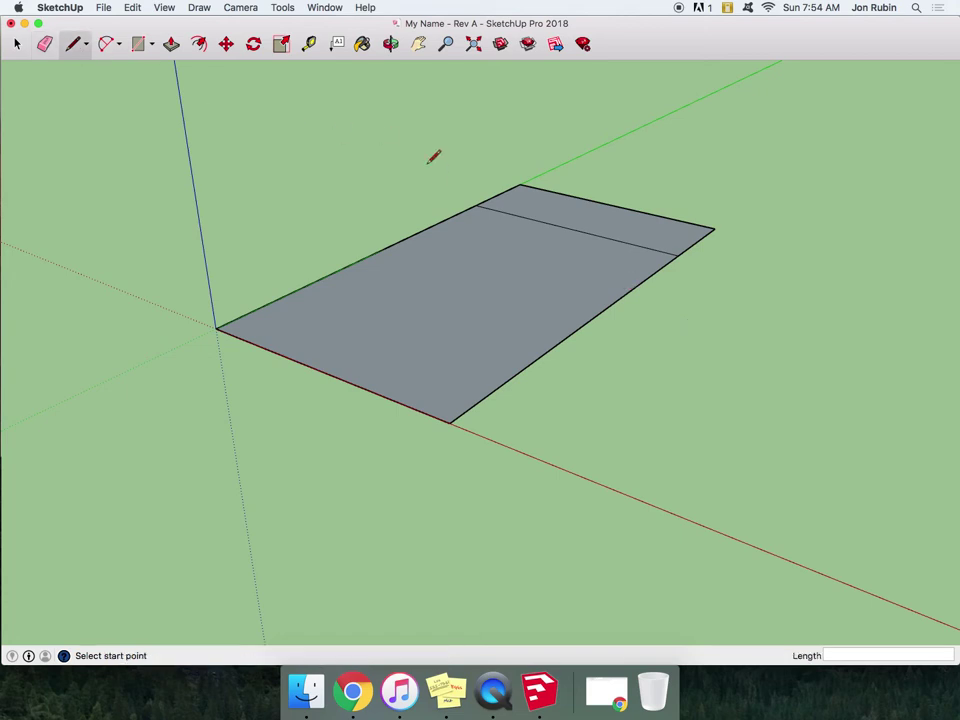
click(539, 221)
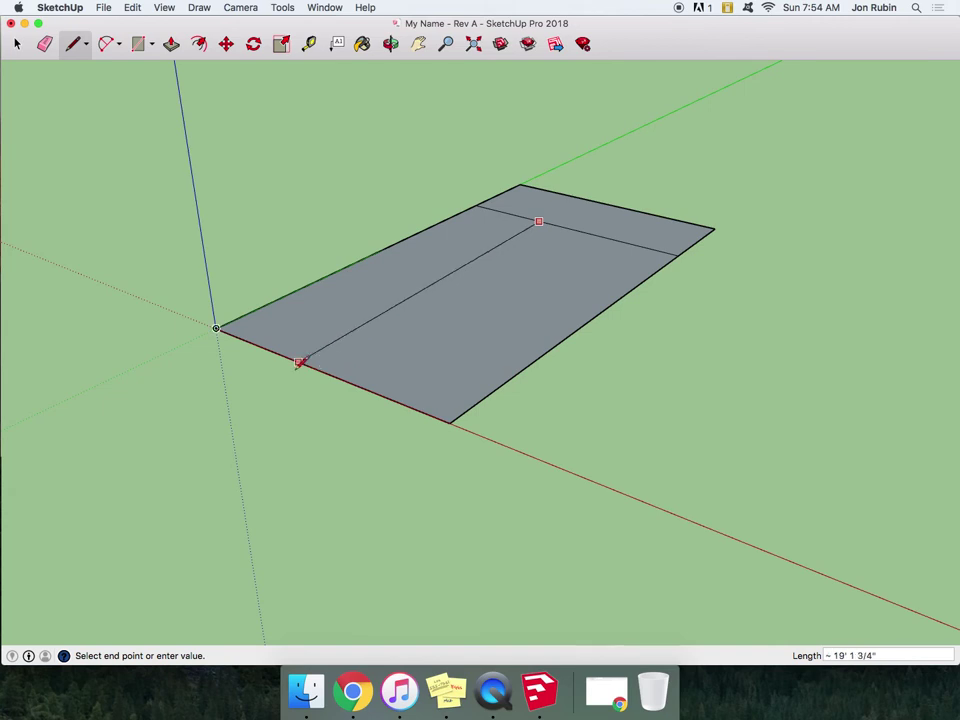
click(258, 372)
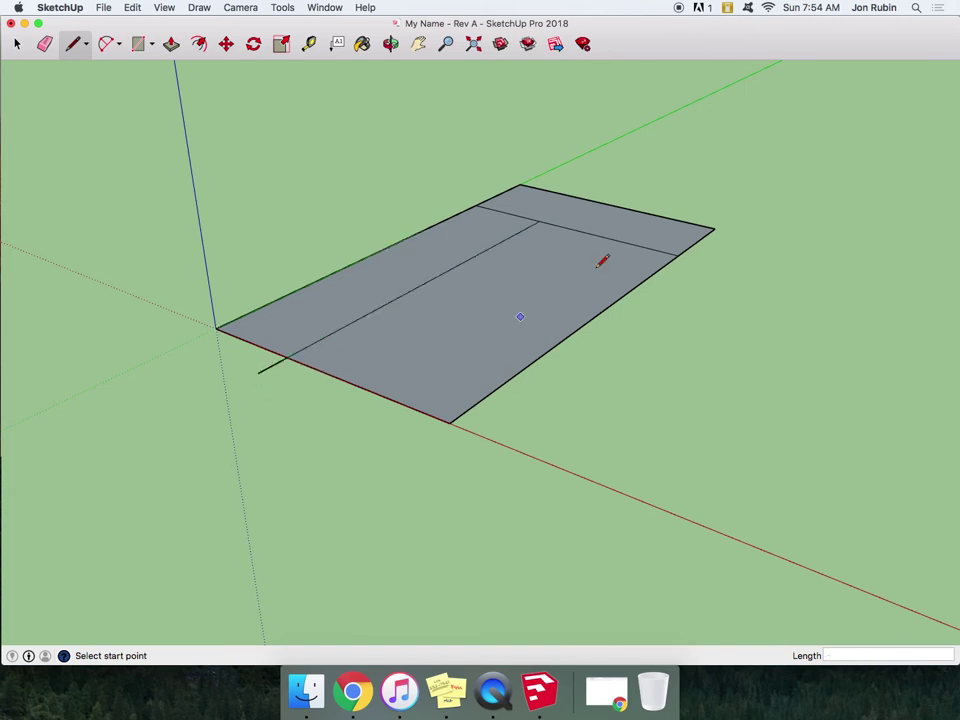
click(589, 234)
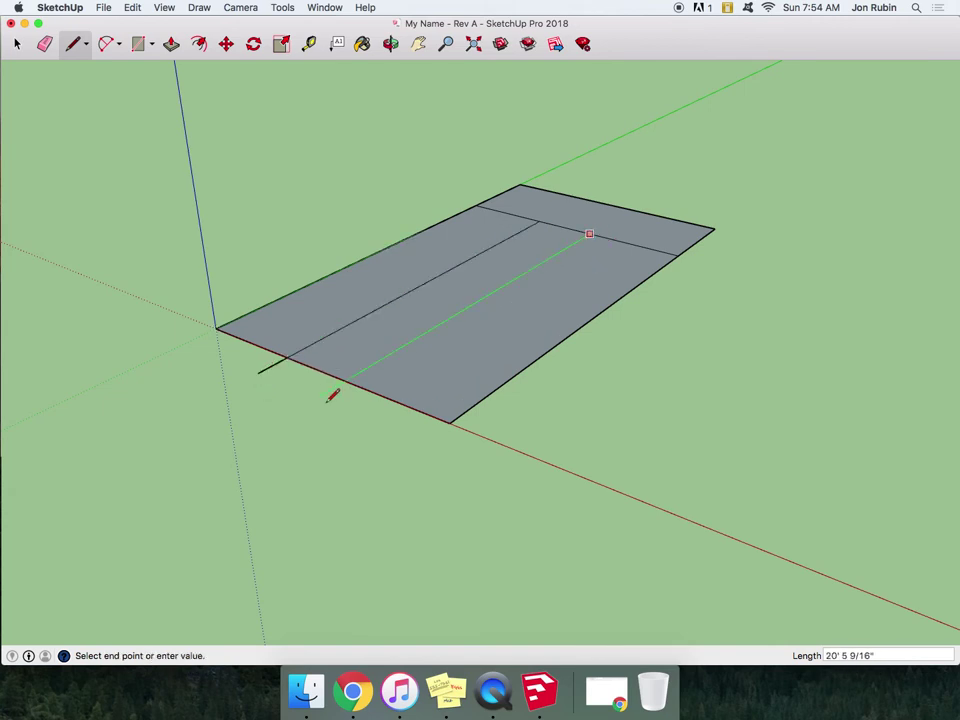
click(293, 410)
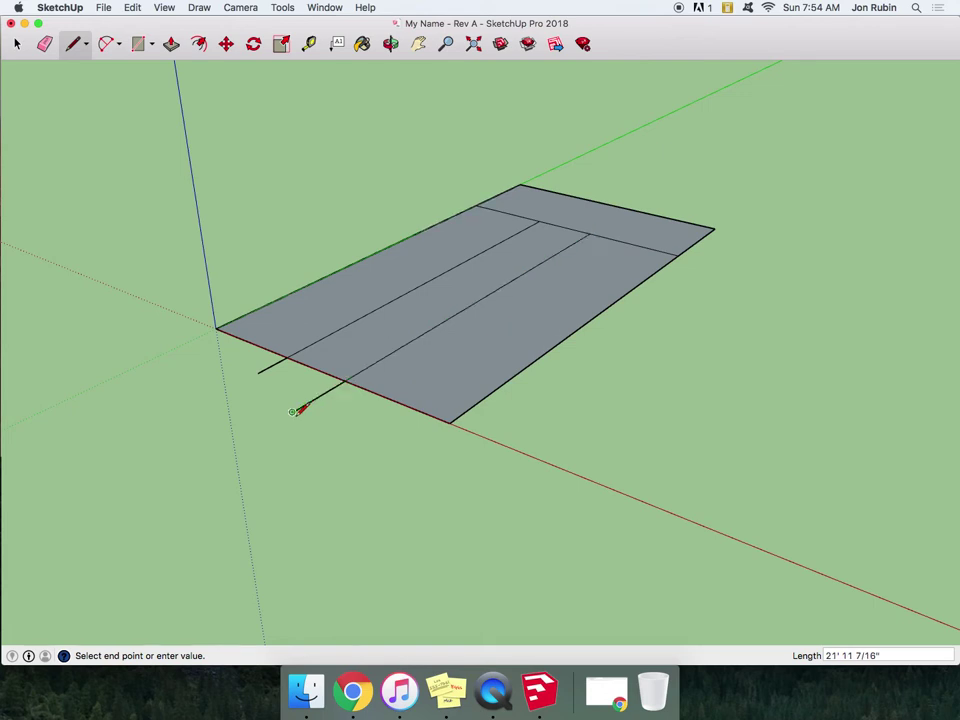
Erase the rectangle's outer edges beside the second long line, and the two line ends overhanging the red axis.
key(e)
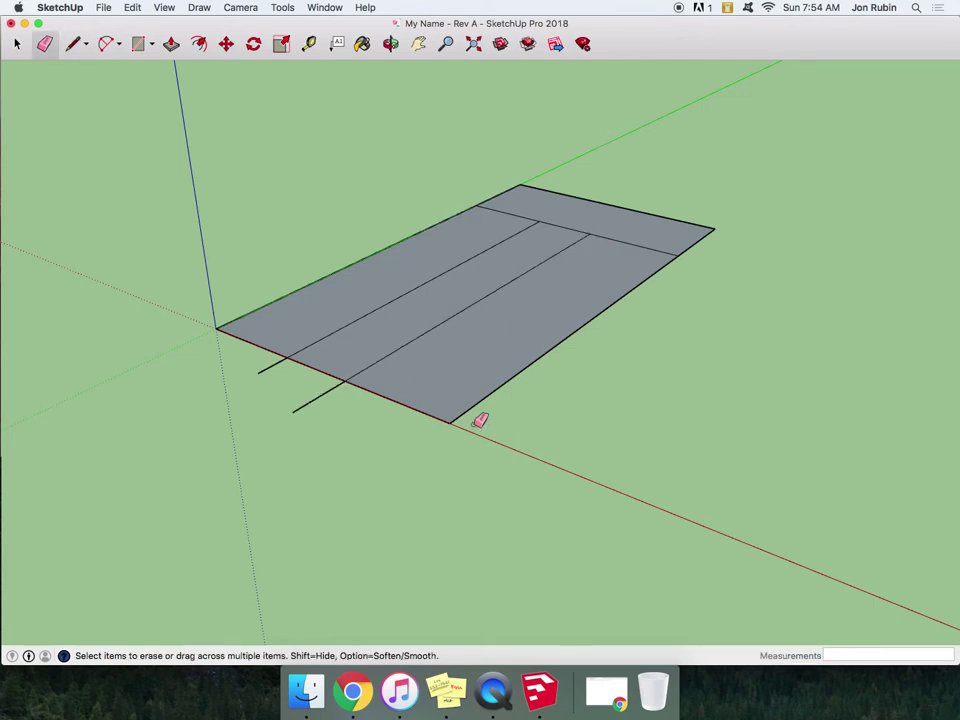
mouse_move(480, 420)
mouse_down()
mouse_move(439, 421)
mouse_move(469, 412)
mouse_up()
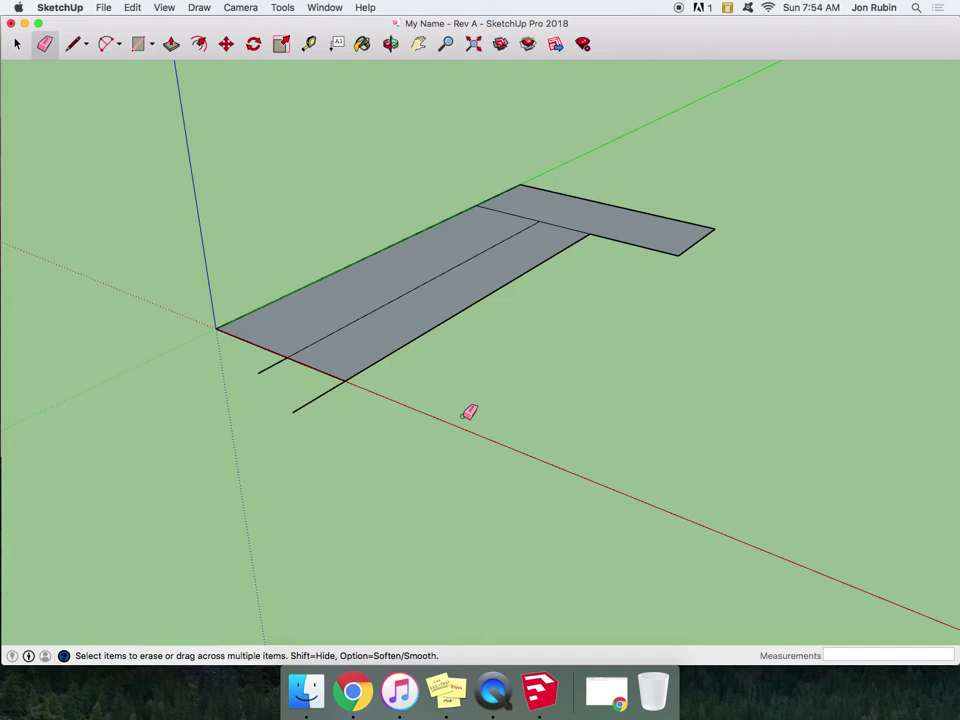
click(270, 365)
click(316, 398)
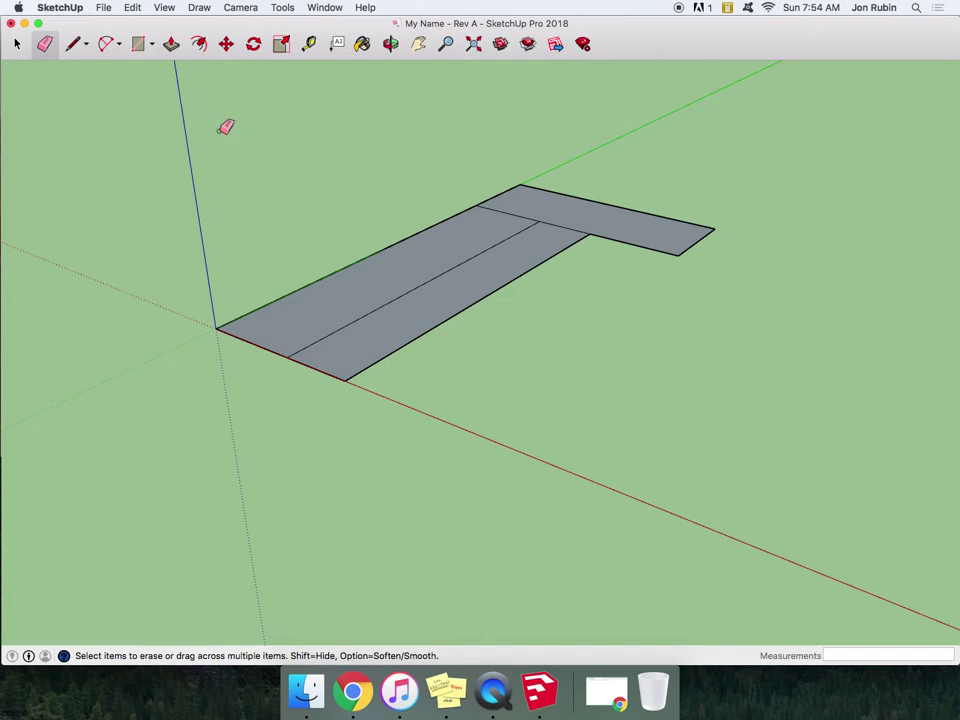
Draw a line parallel to the red axis across the near end, and erase its overhang and the middle section of the green-axis edge.
click(79, 45)
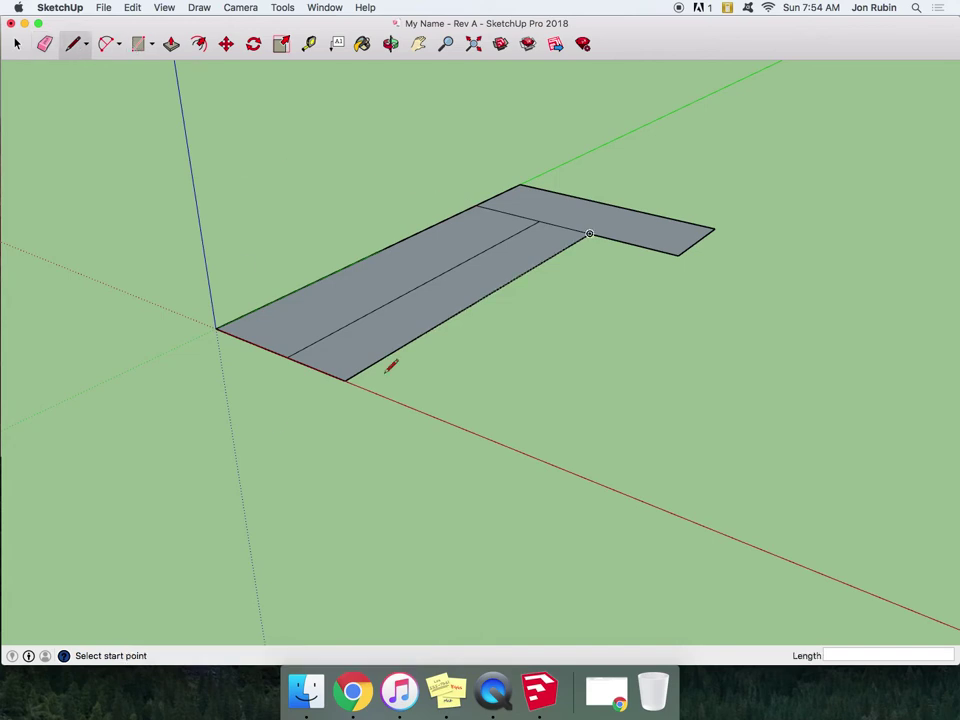
click(397, 348)
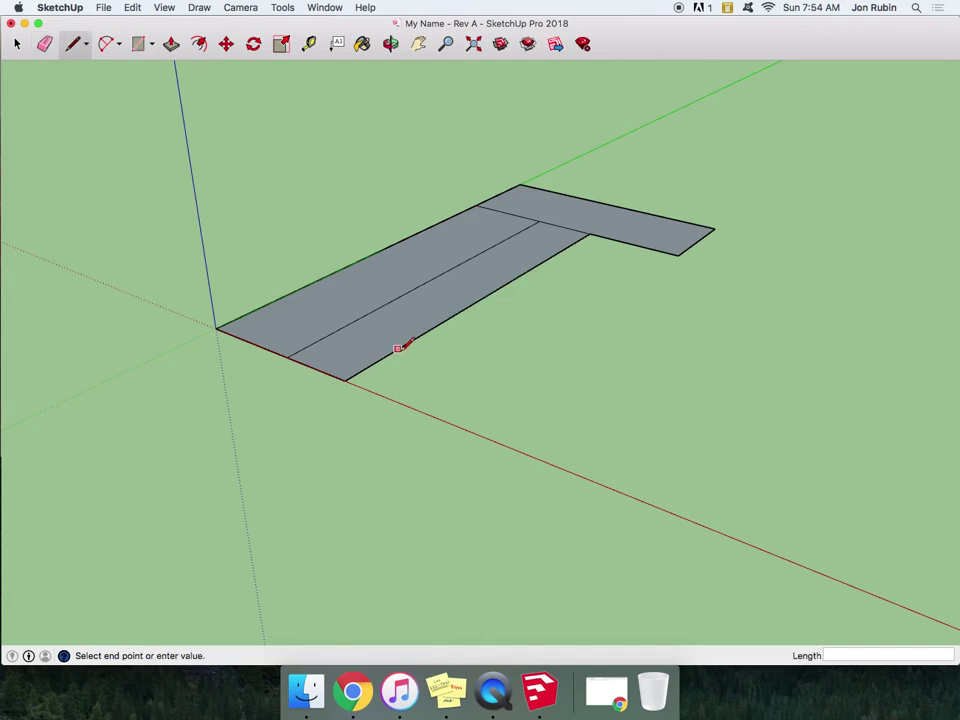
click(184, 271)
key(Escape)
key(e)
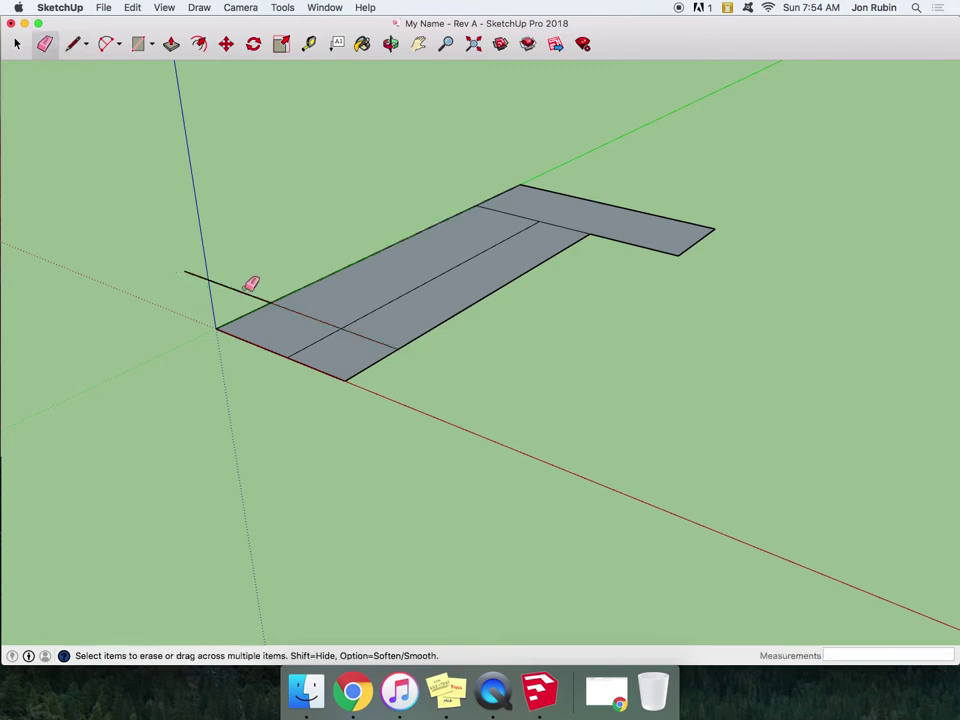
click(247, 292)
click(346, 271)
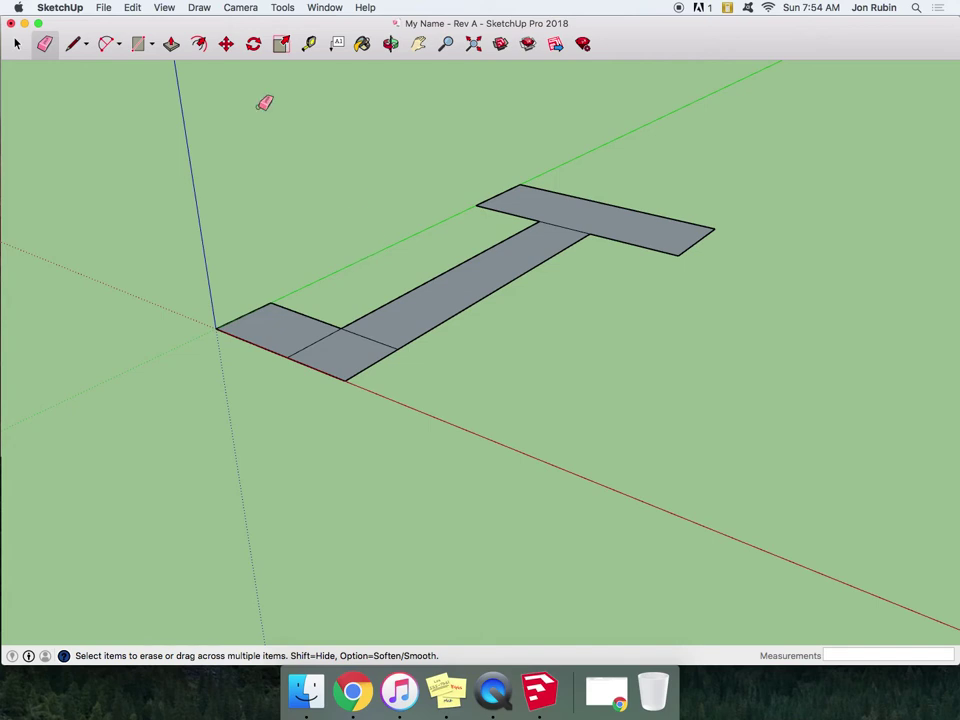
Push/Pull the far crossbar up about 2' 1", the stem to a slightly lower height, and the near-end faces up about 6 9/16".
click(171, 43)
drag(607, 238, 606, 191)
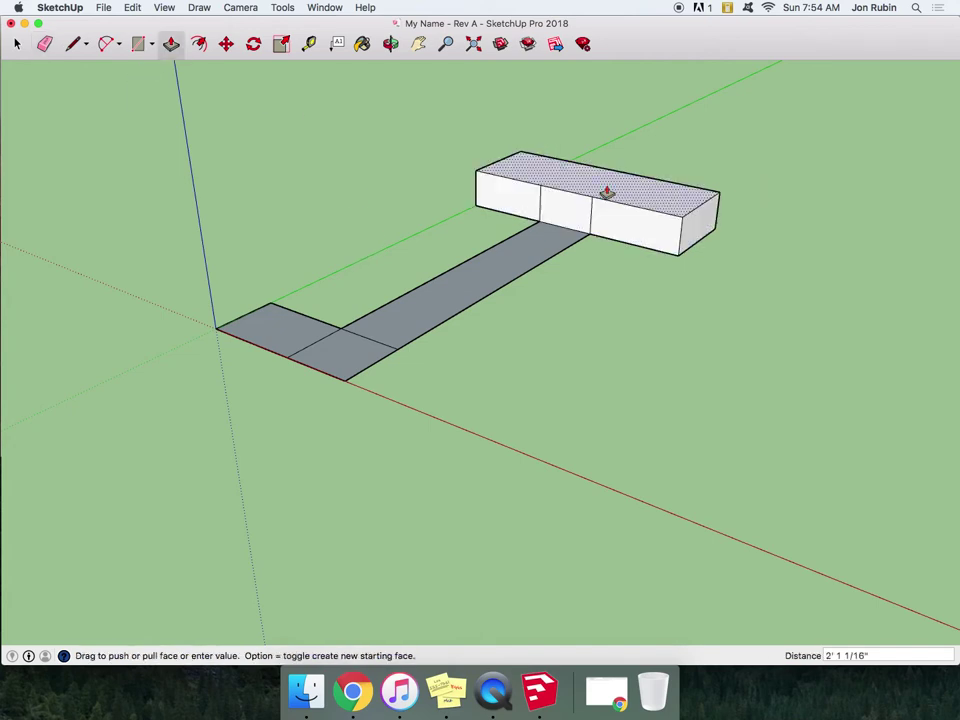
drag(545, 245, 544, 212)
drag(279, 333, 289, 289)
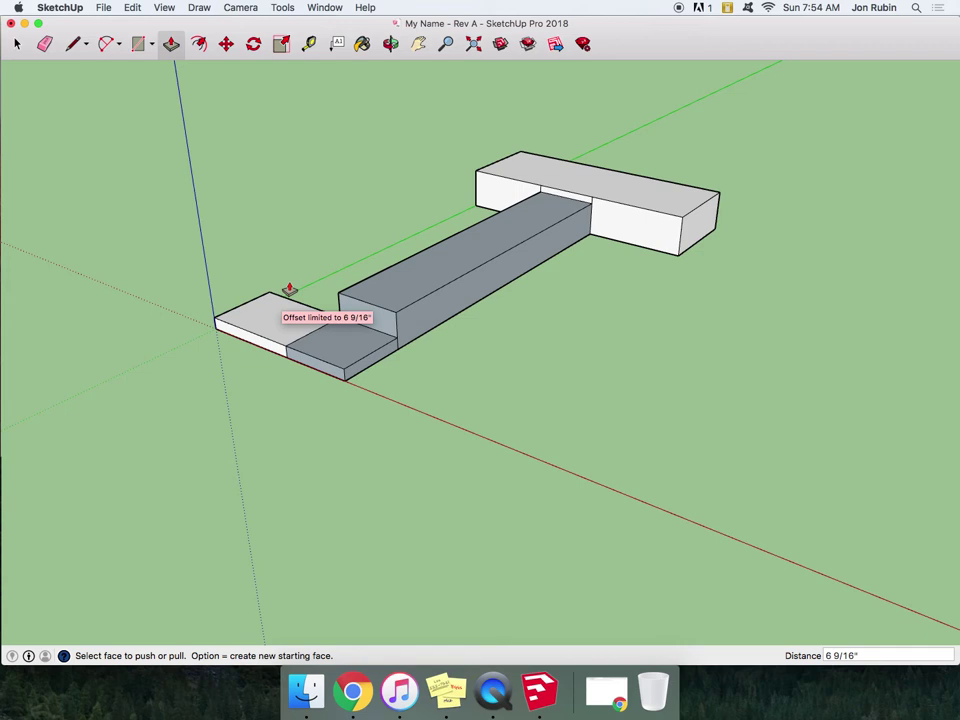
click(174, 45)
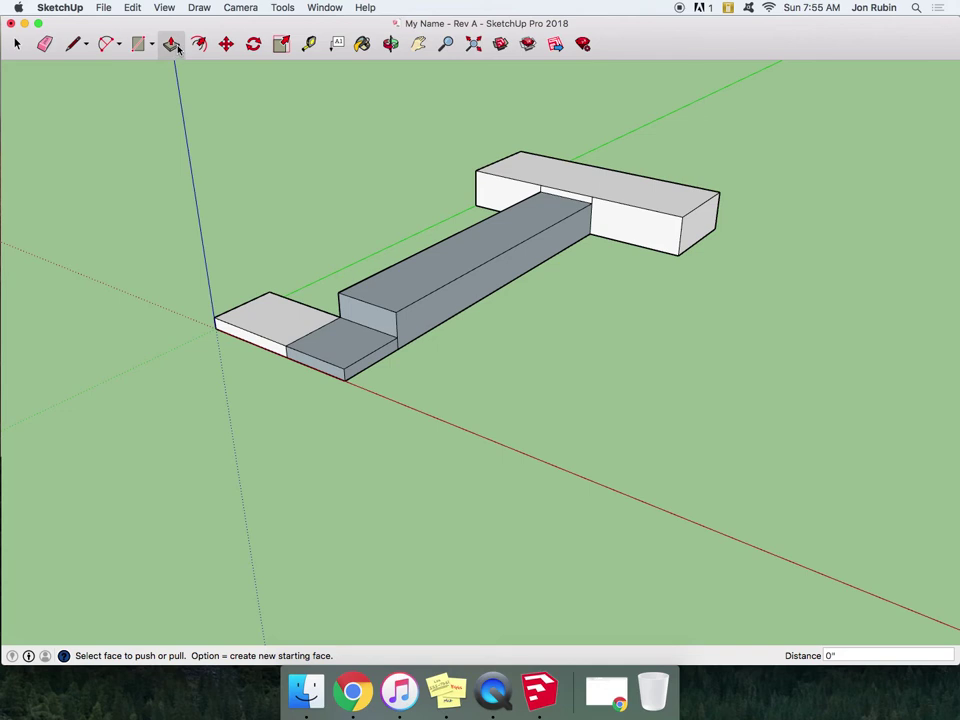
Undo all the Push/Pull operations on the letter so its faces are flat again.
key(super+z)
key(super+z)
key(super+z)
key(super+z)
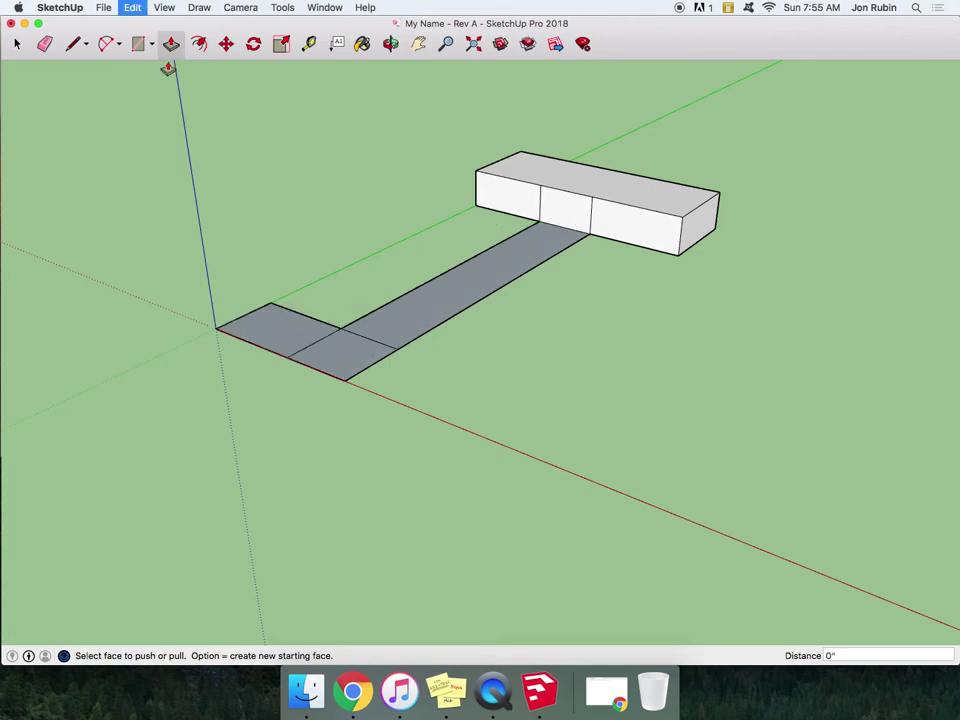
key(super+z)
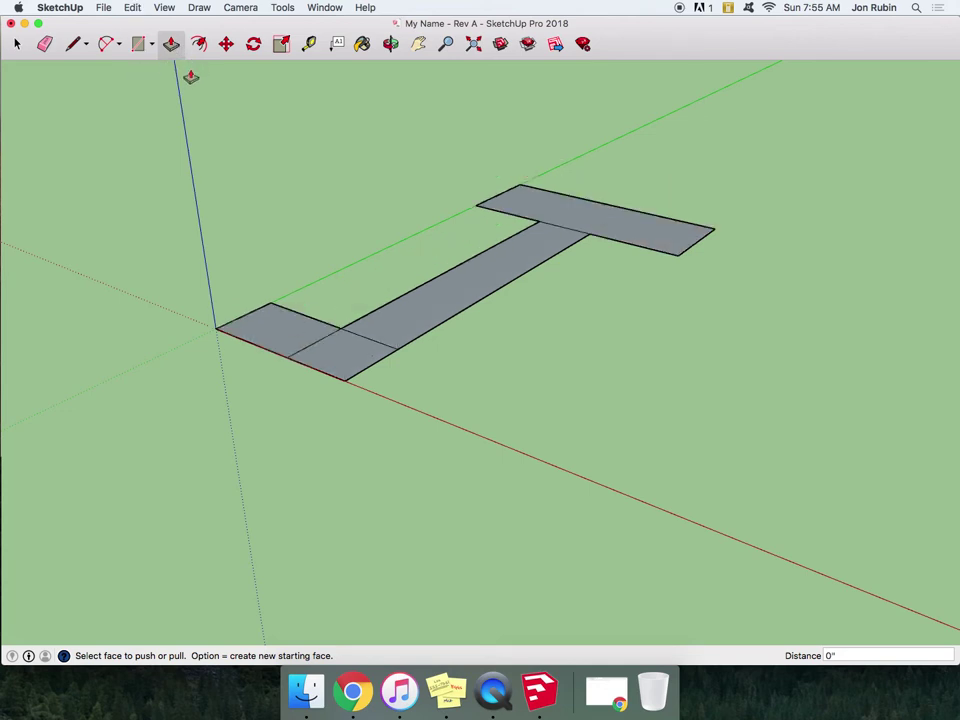
Erase the inner lines dividing the flat letter shape and save the model.
key(e)
mouse_move(240, 259)
mouse_down()
mouse_move(301, 355)
mouse_move(307, 344)
mouse_move(334, 351)
mouse_move(498, 266)
mouse_move(551, 231)
mouse_up()
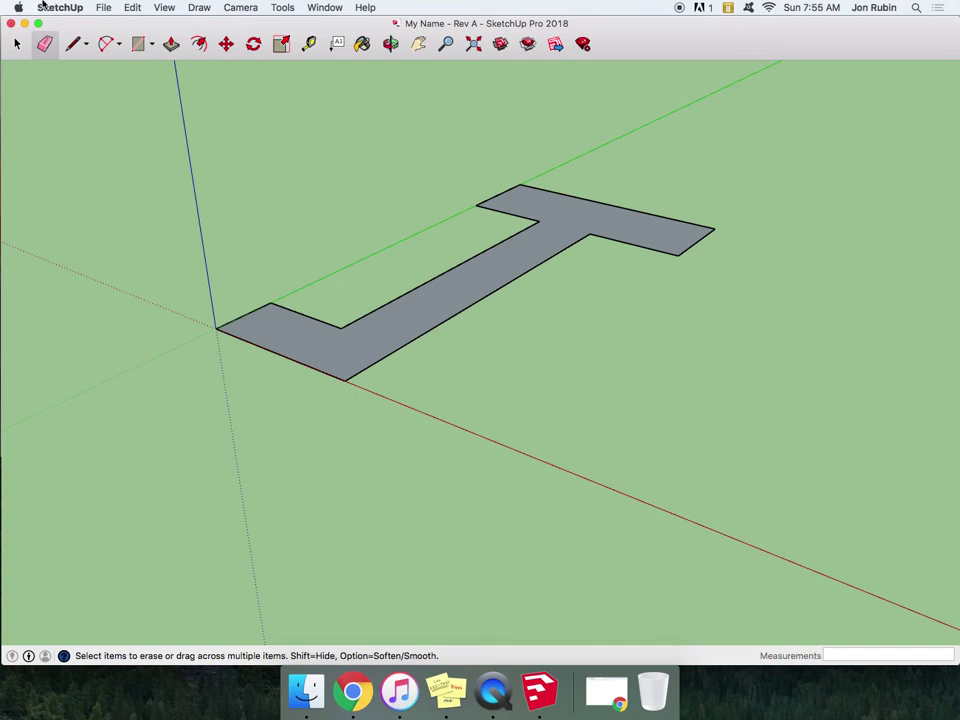
click(103, 7)
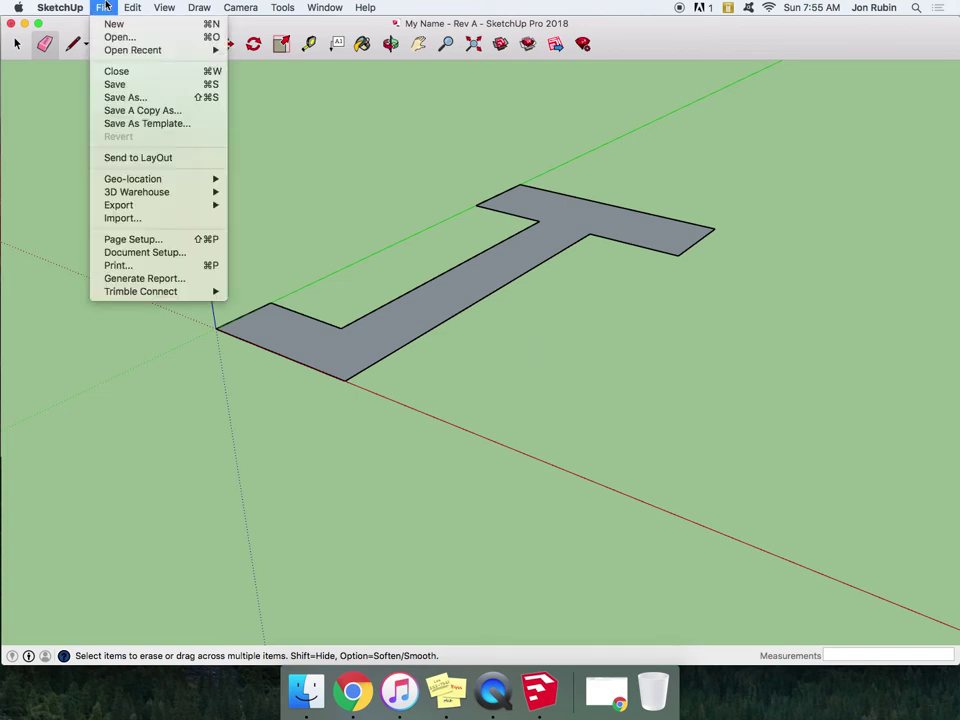
click(143, 88)
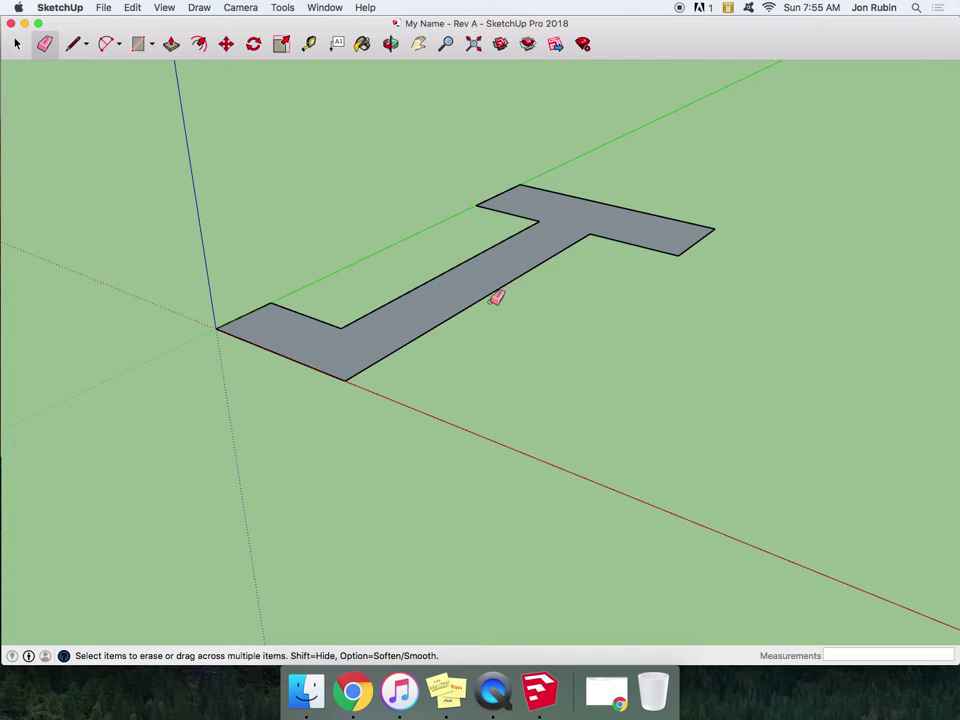
Save the model as "My Name - Rev B" in the 3D Projects folder inside the personal folder in Documents.
click(102, 7)
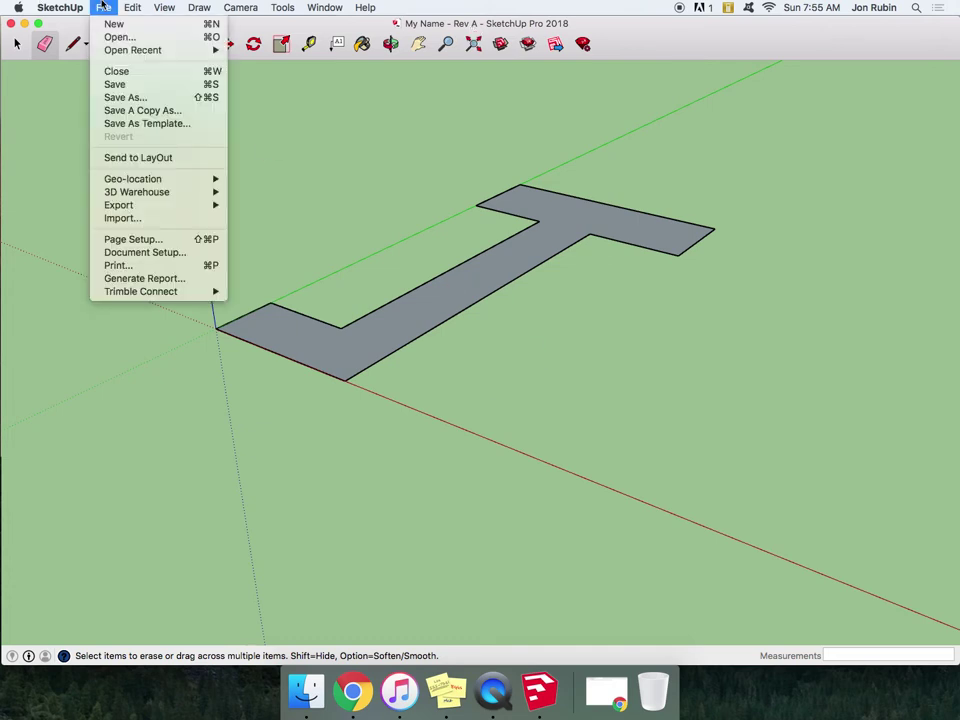
click(129, 97)
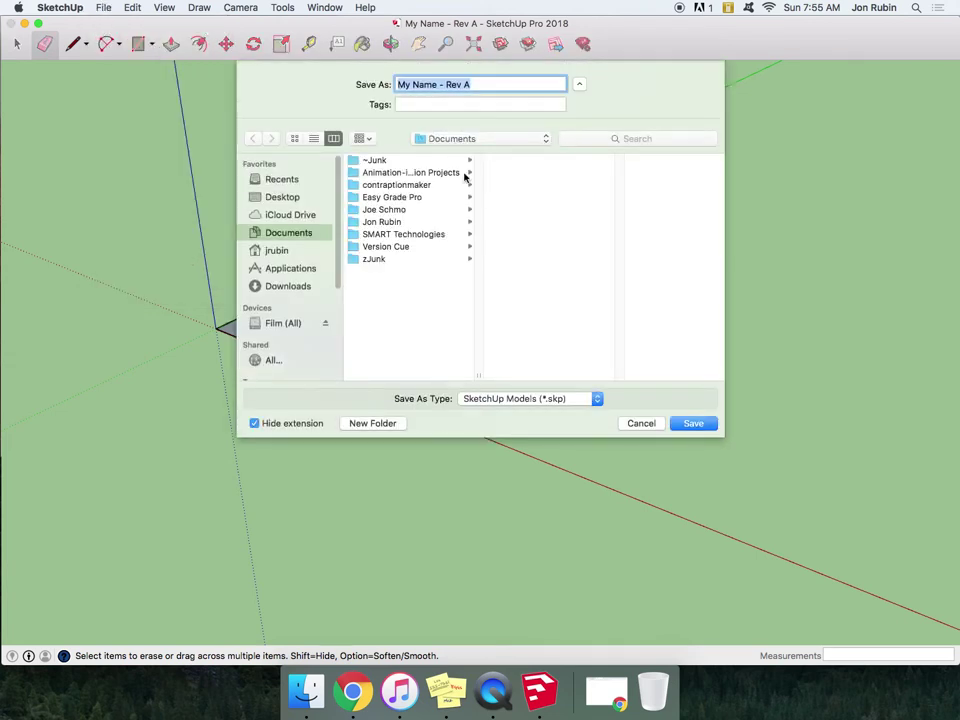
click(385, 221)
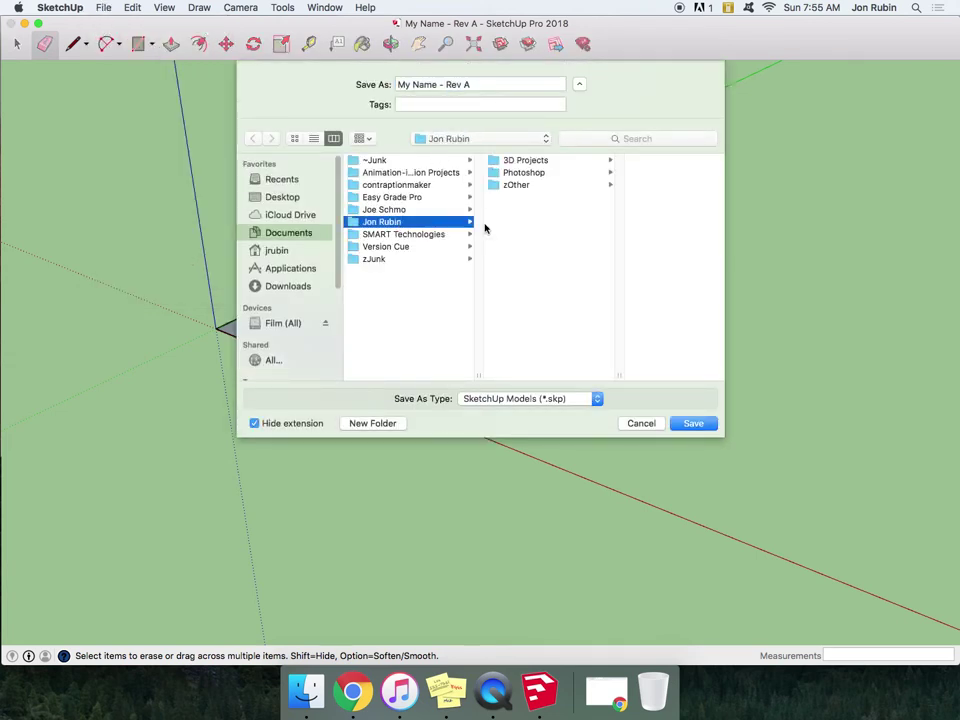
click(560, 162)
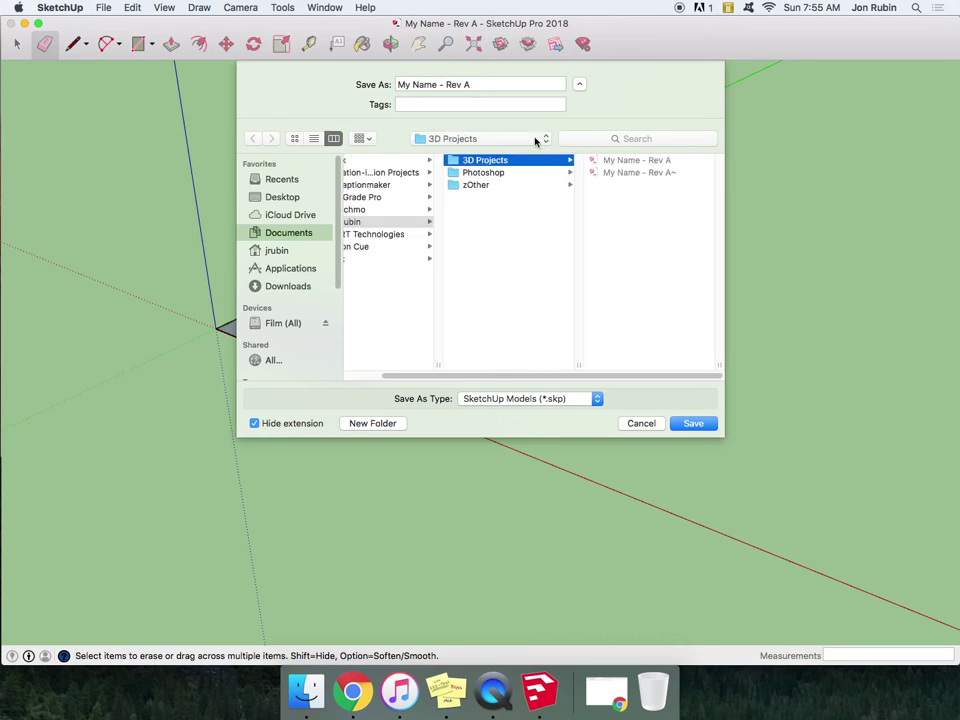
drag(464, 84, 501, 84)
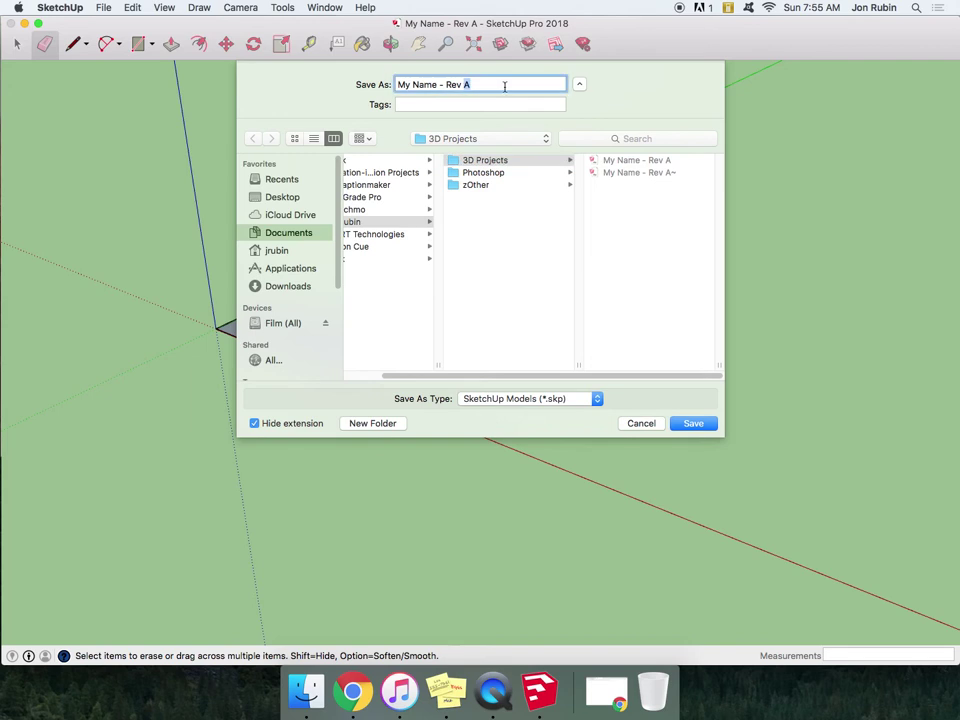
text(B)
click(692, 423)
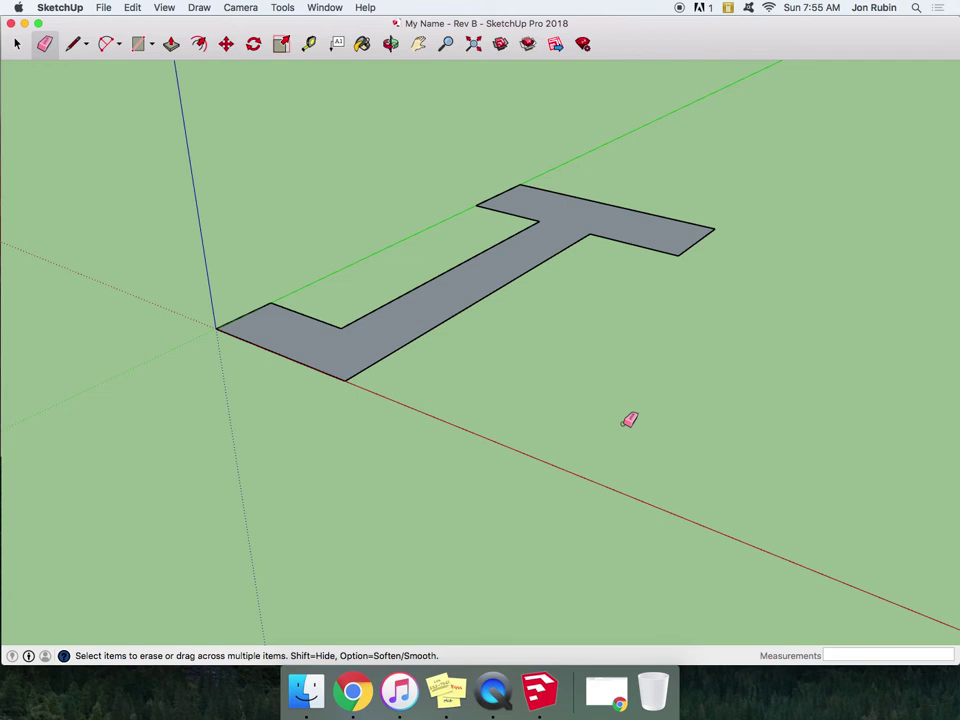
Push/Pull the whole letter face up about 1' 7 7/16".
click(171, 43)
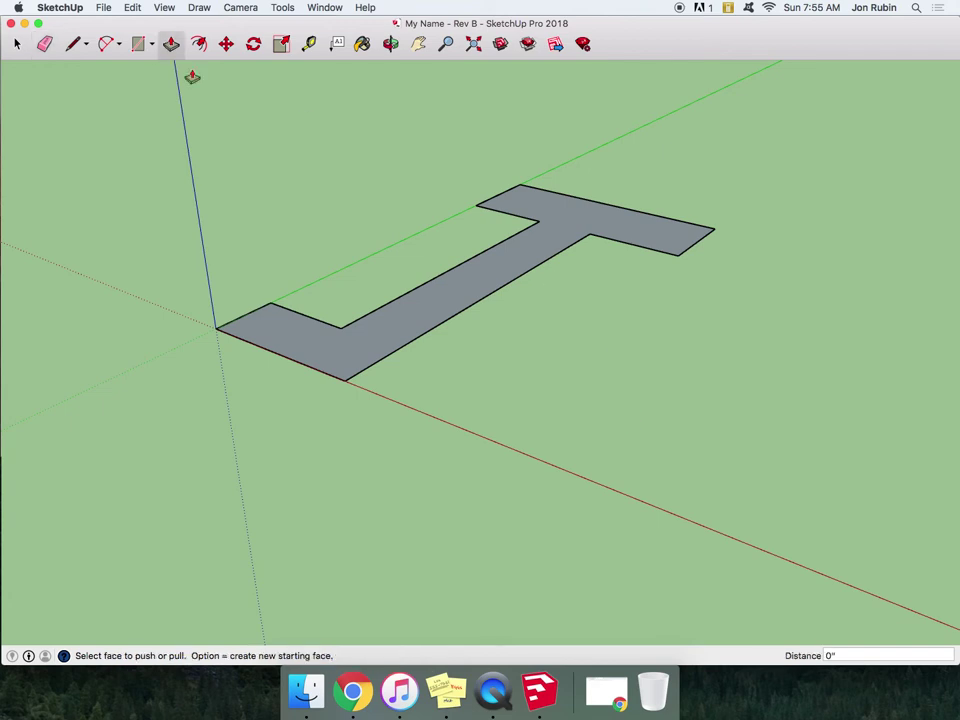
click(382, 338)
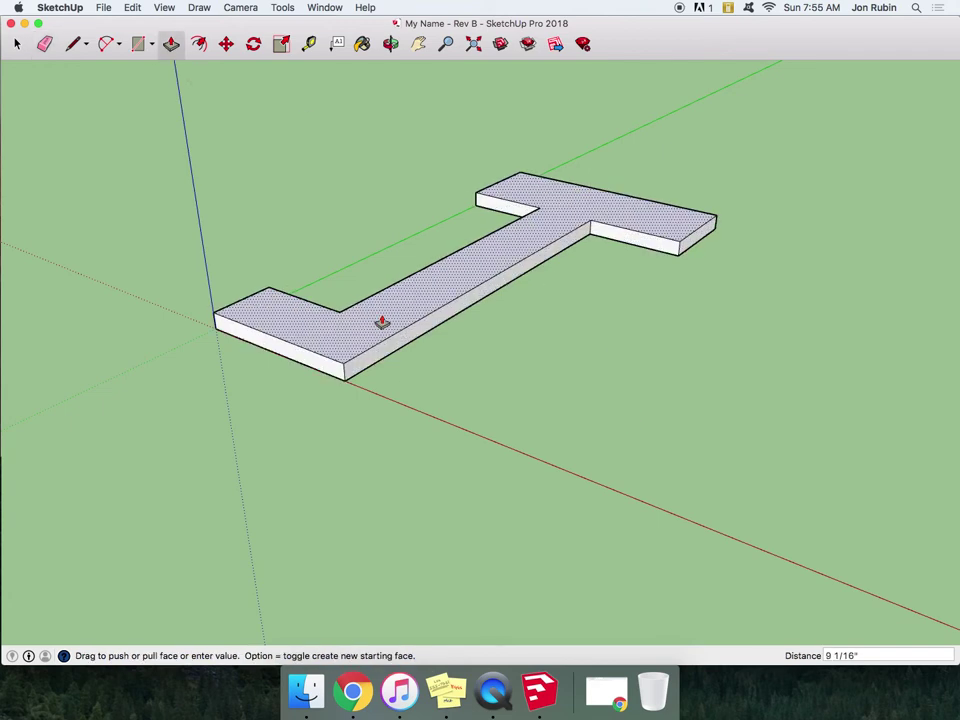
click(385, 304)
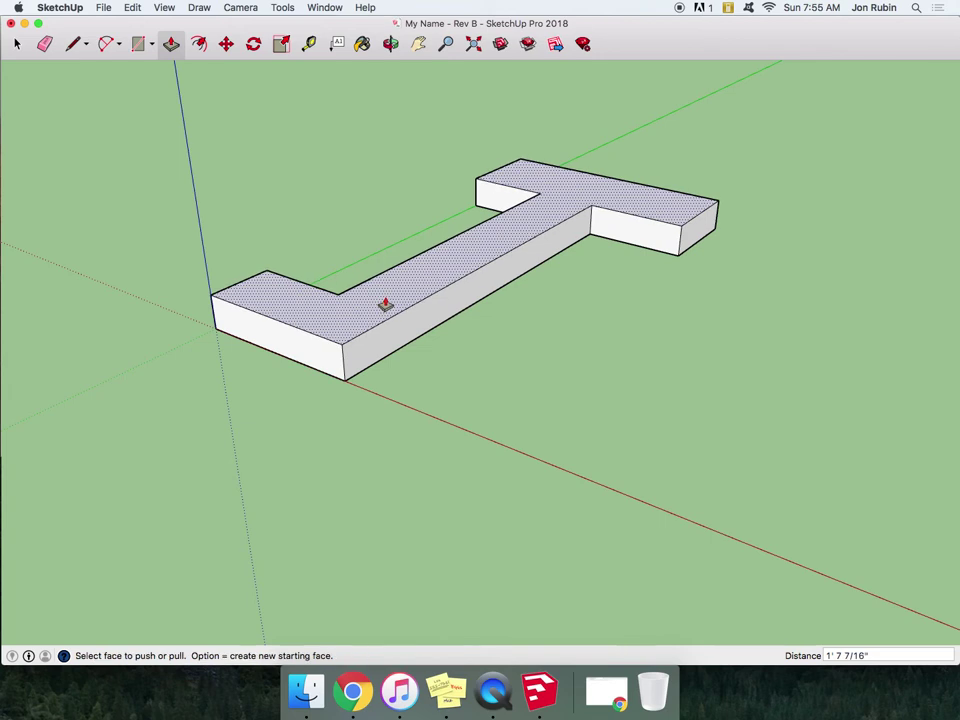
Save the extruded model in Documents as "My Name - Rev B (3D Version)".
click(101, 8)
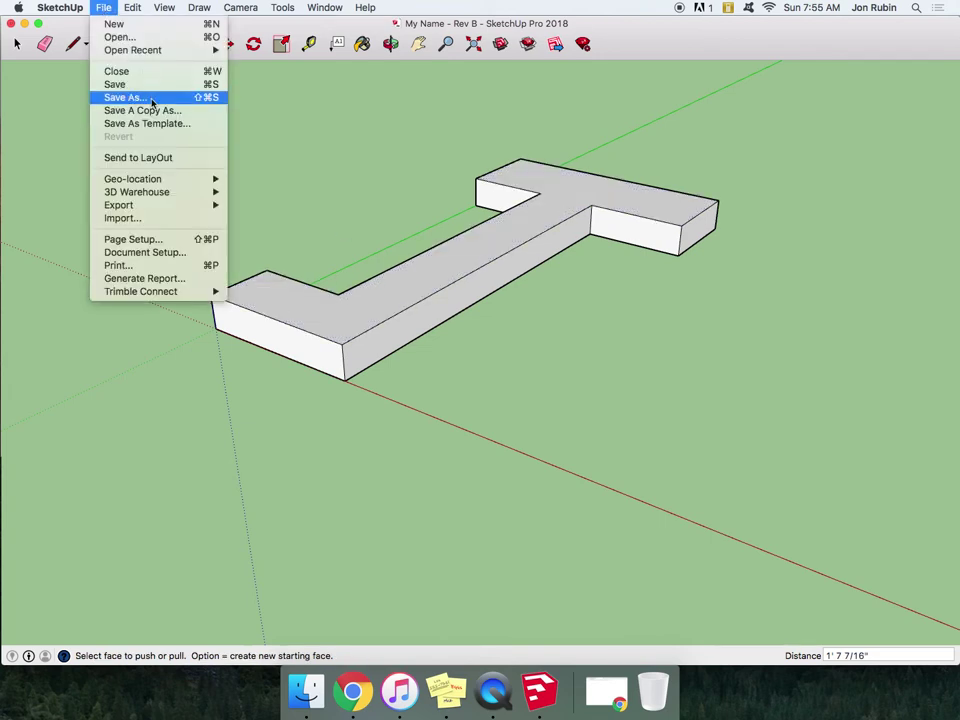
click(125, 97)
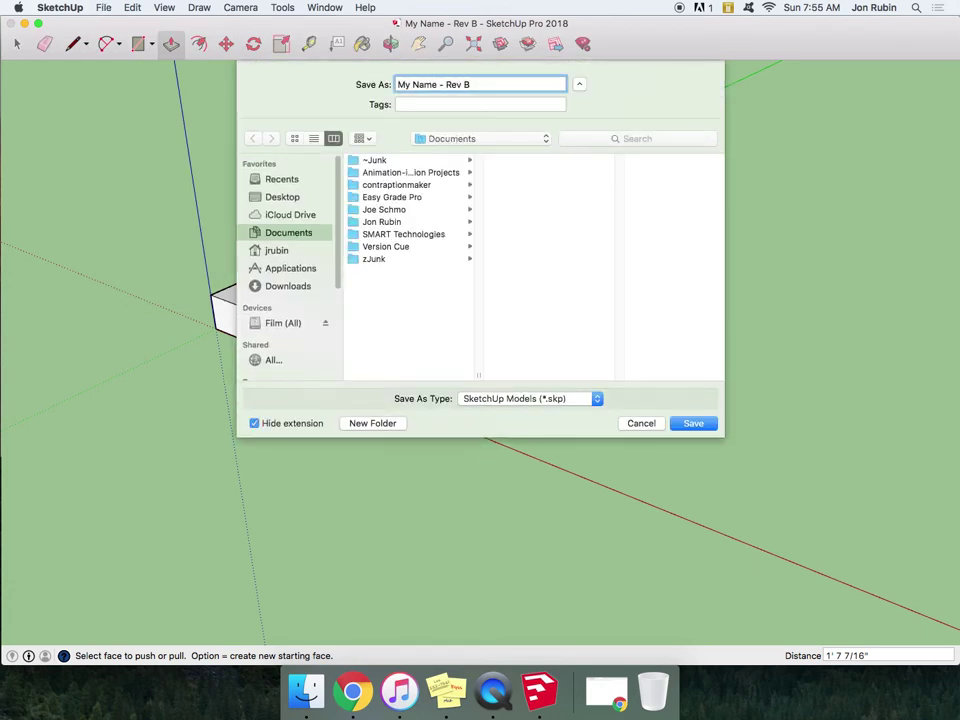
text((3D Version)
key(Return)
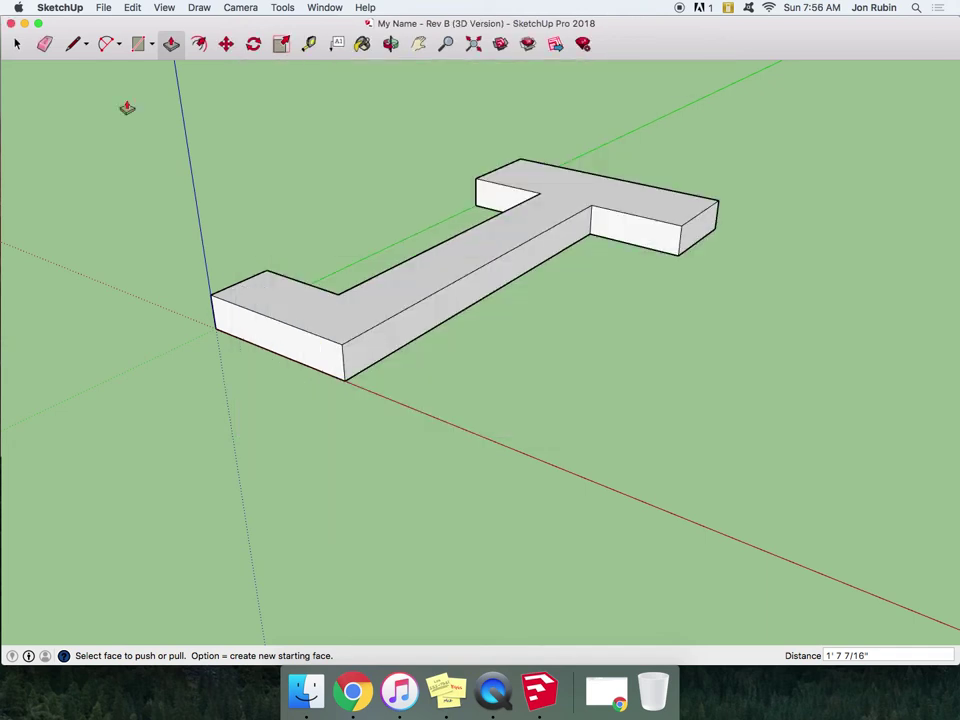
Minimise the model window and, in Finder, move "My Name - Rev B (3D Version)" from Documents into the personal folder's 3D Projects folder.
click(100, 7)
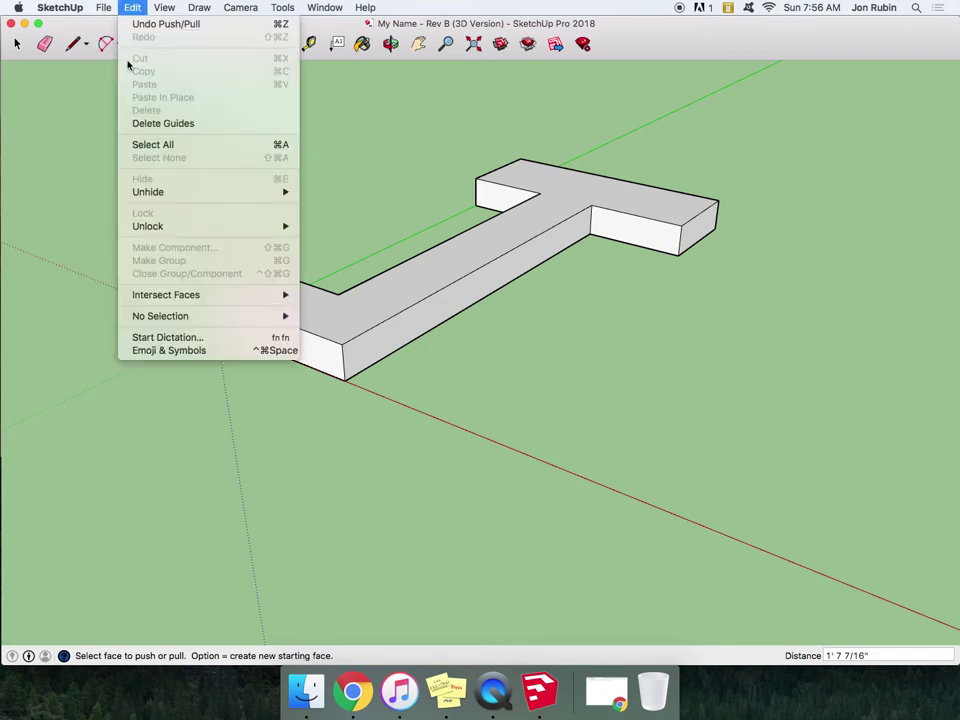
click(25, 20)
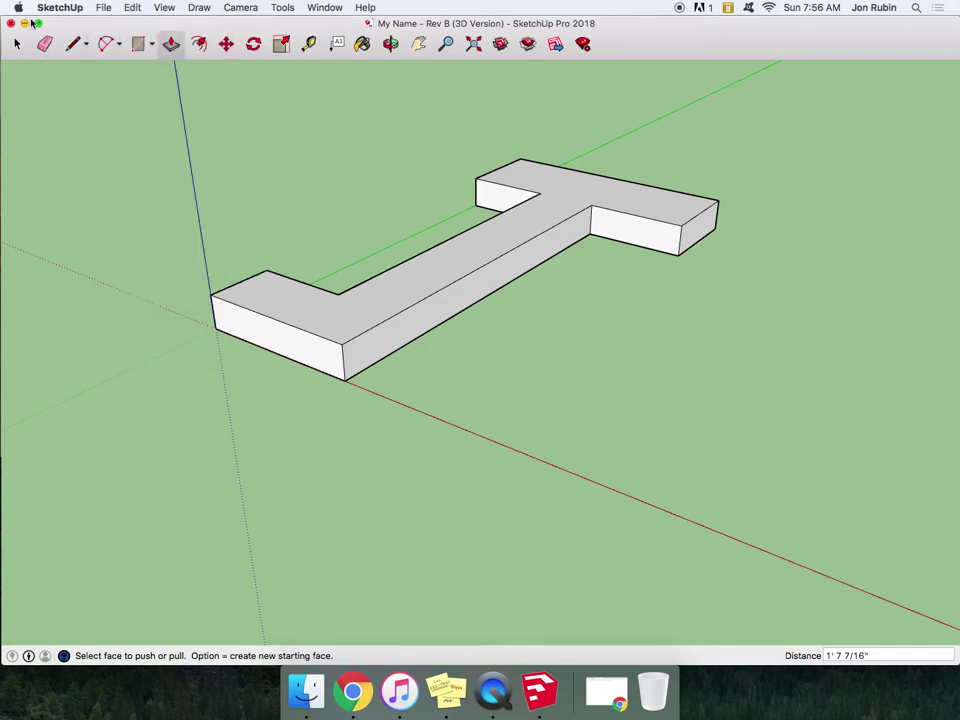
click(25, 23)
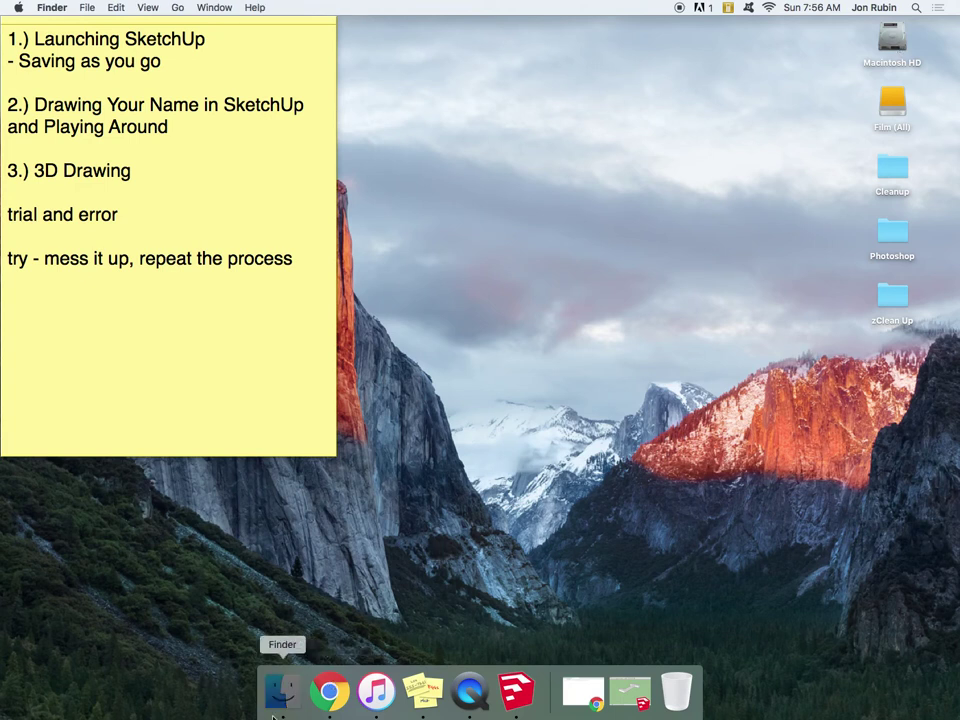
key(super+n)
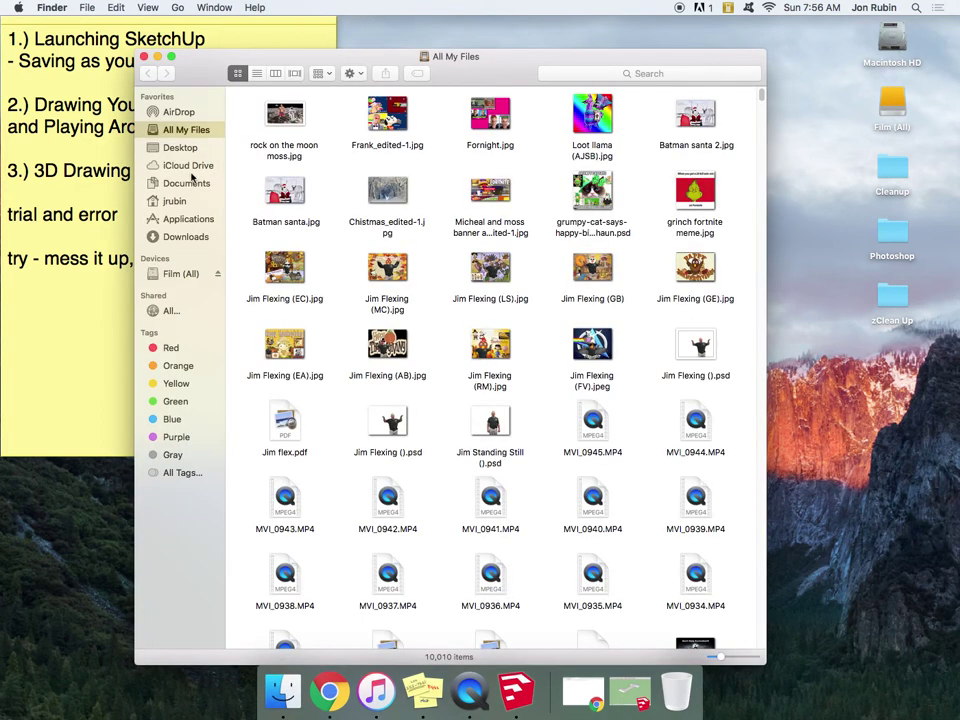
click(190, 183)
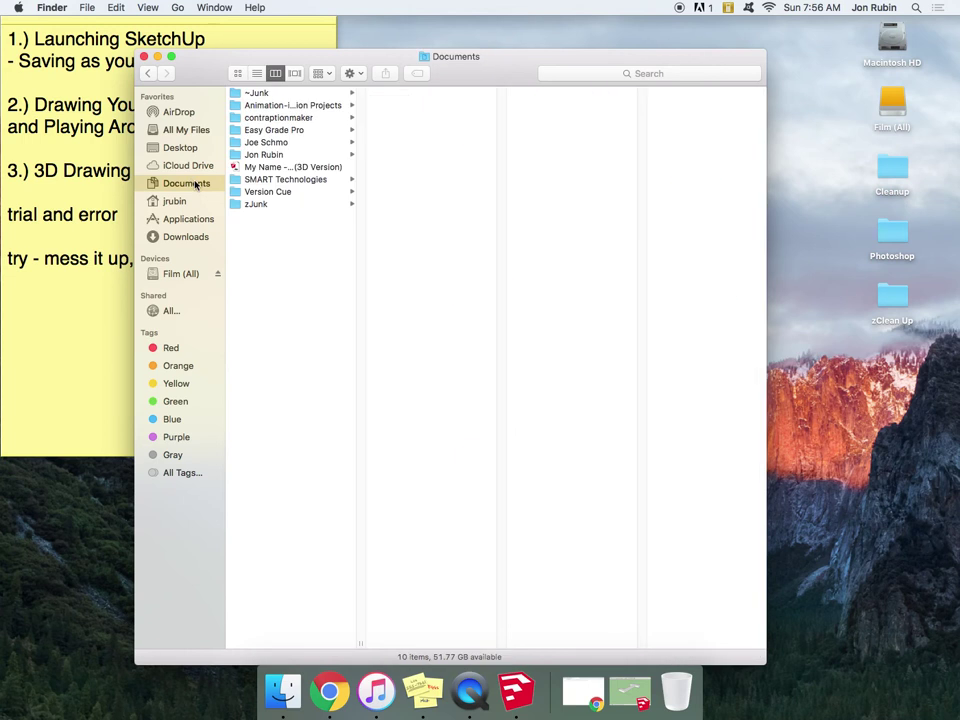
click(268, 155)
click(410, 93)
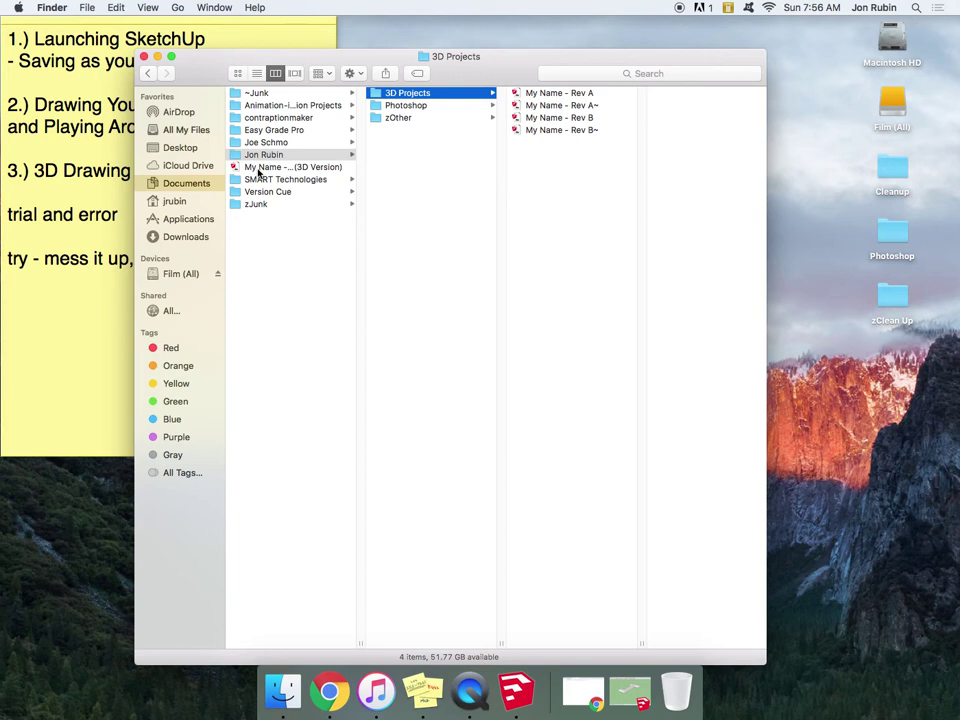
drag(262, 167, 545, 165)
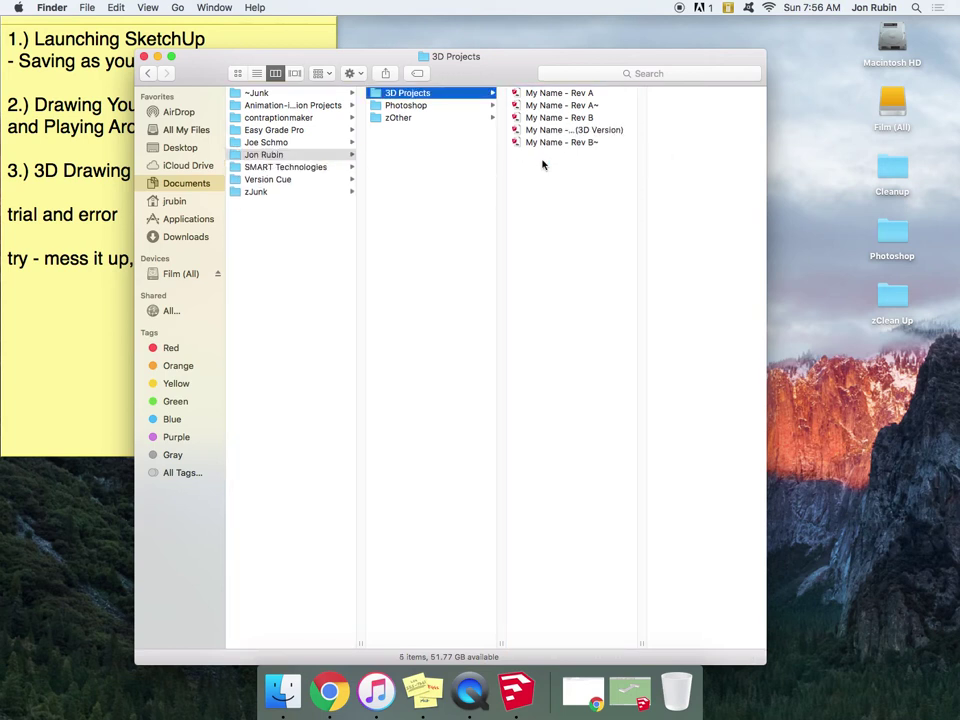
Check the file details of the "My Name - Rev A~" backup and close the Finder window.
click(590, 105)
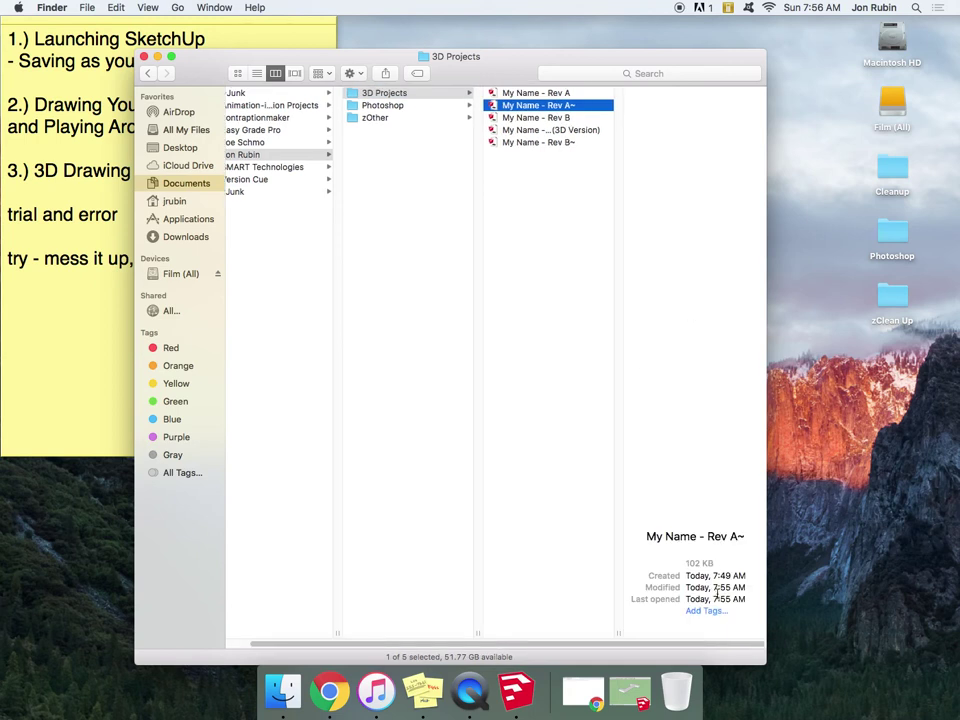
click(561, 304)
key(super+w)
Highlight item 2, "Drawing Your Name in SketchUp and Playing Around", in the Stickies note.
click(206, 139)
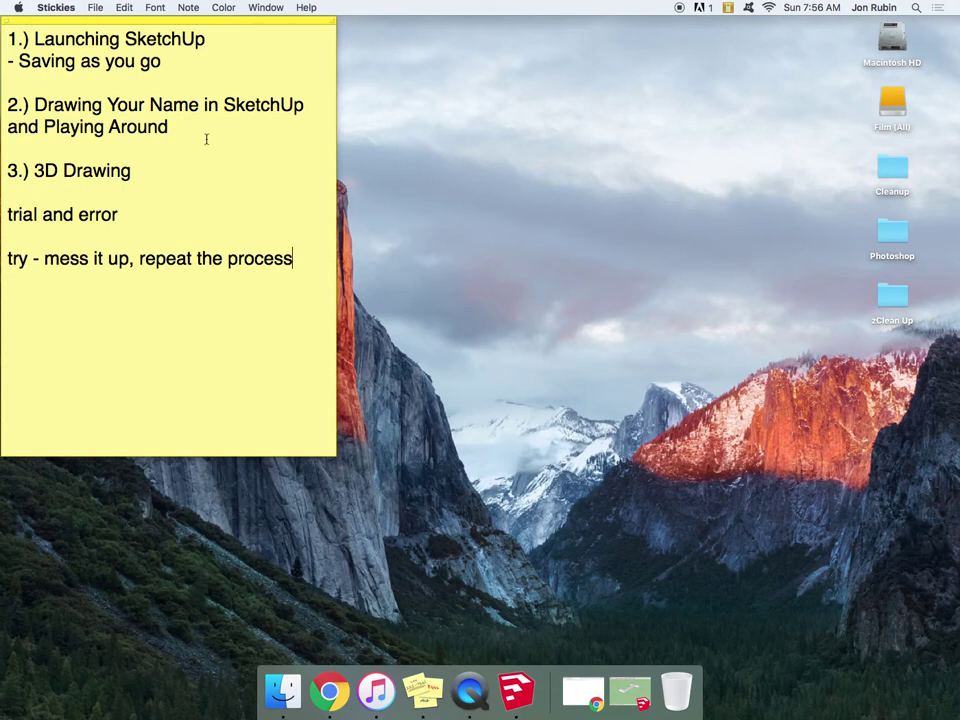
drag(186, 129, 3, 91)
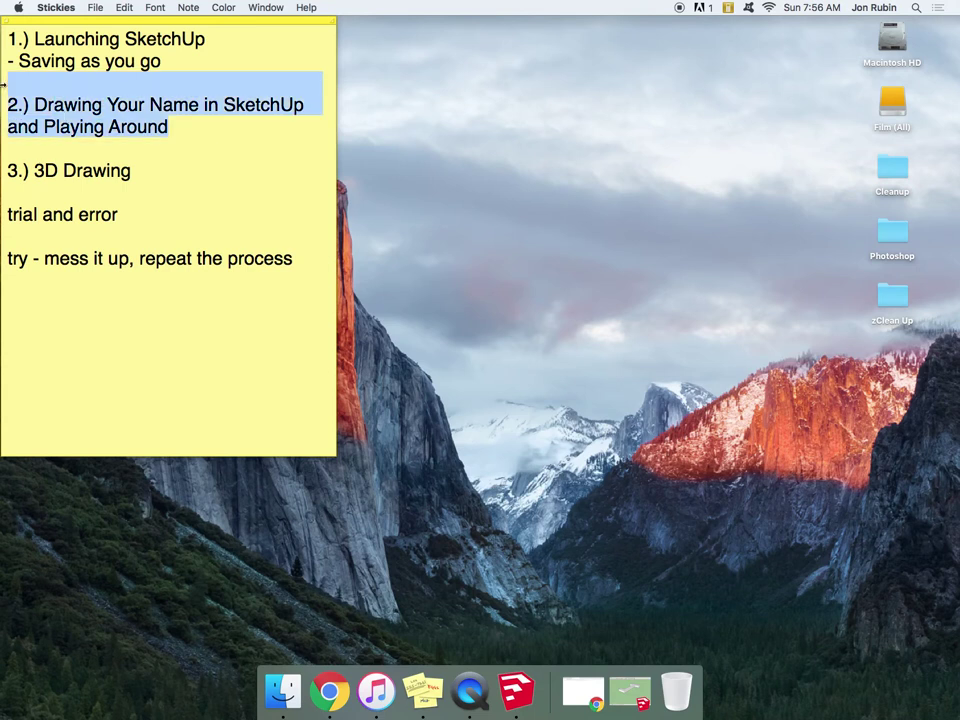
Switch back to the minimised SketchUp model and create a new blank model.
click(623, 703)
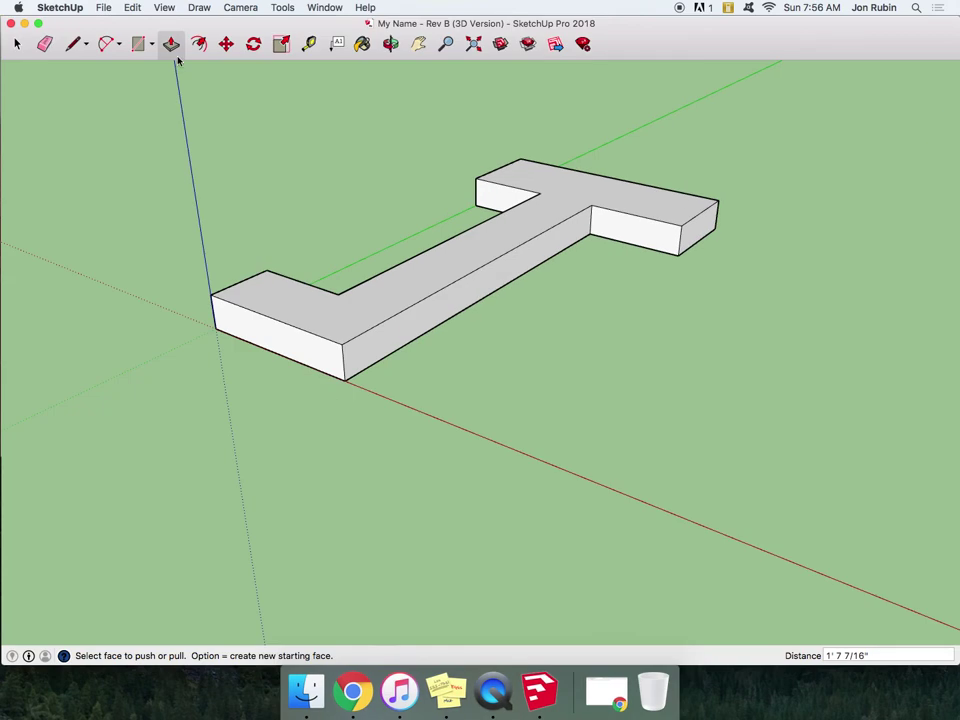
click(104, 8)
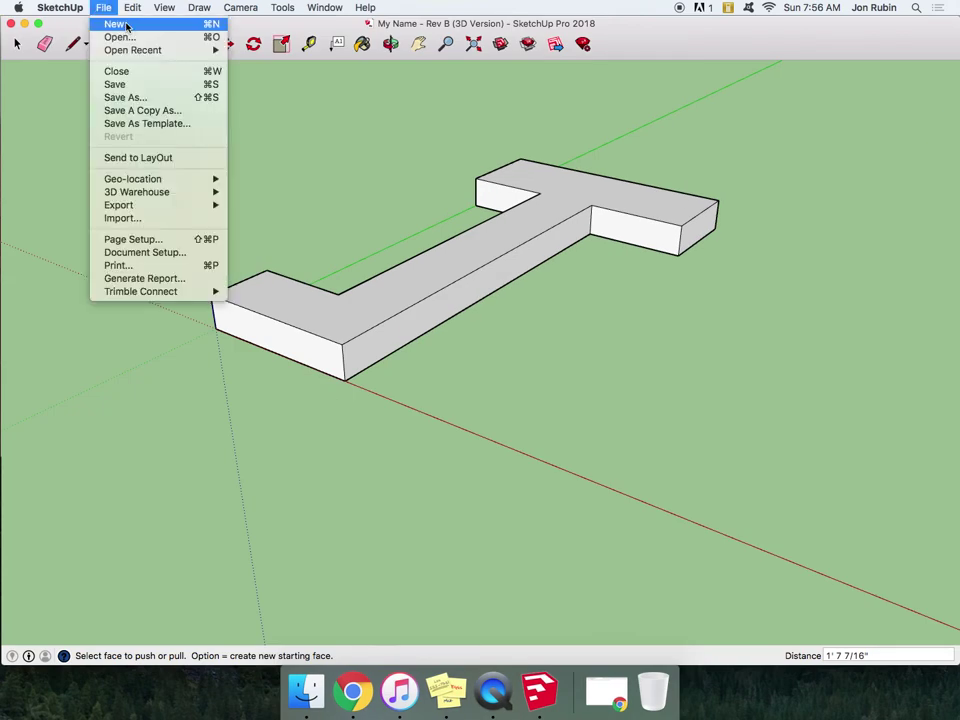
click(126, 25)
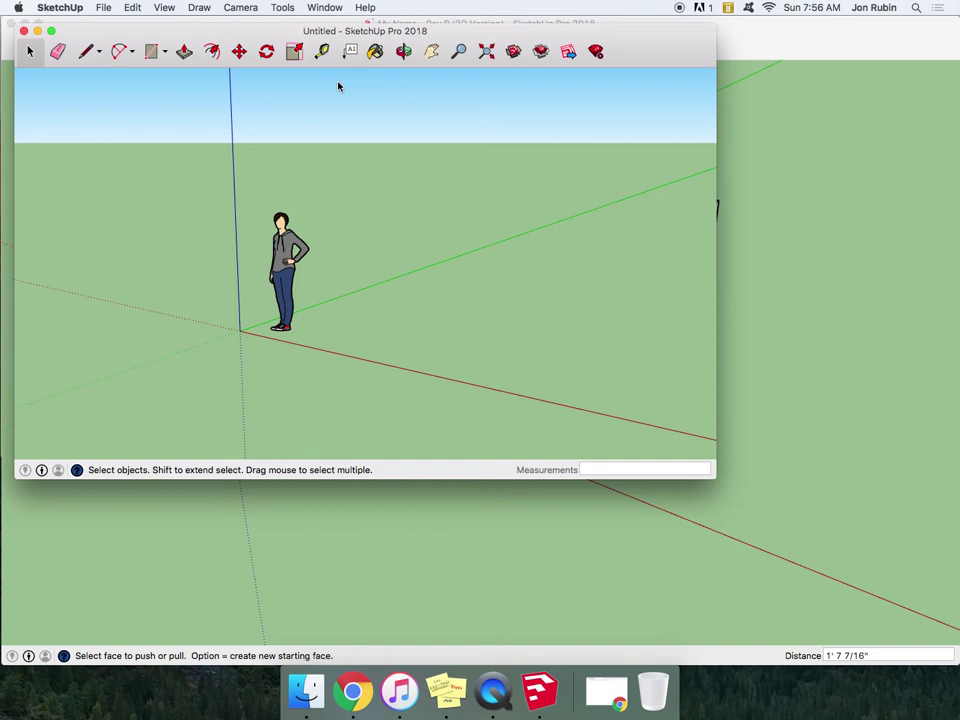
Save the new model as "Playing Around (Test)" in the 3D Projects folder inside the personal folder.
click(105, 8)
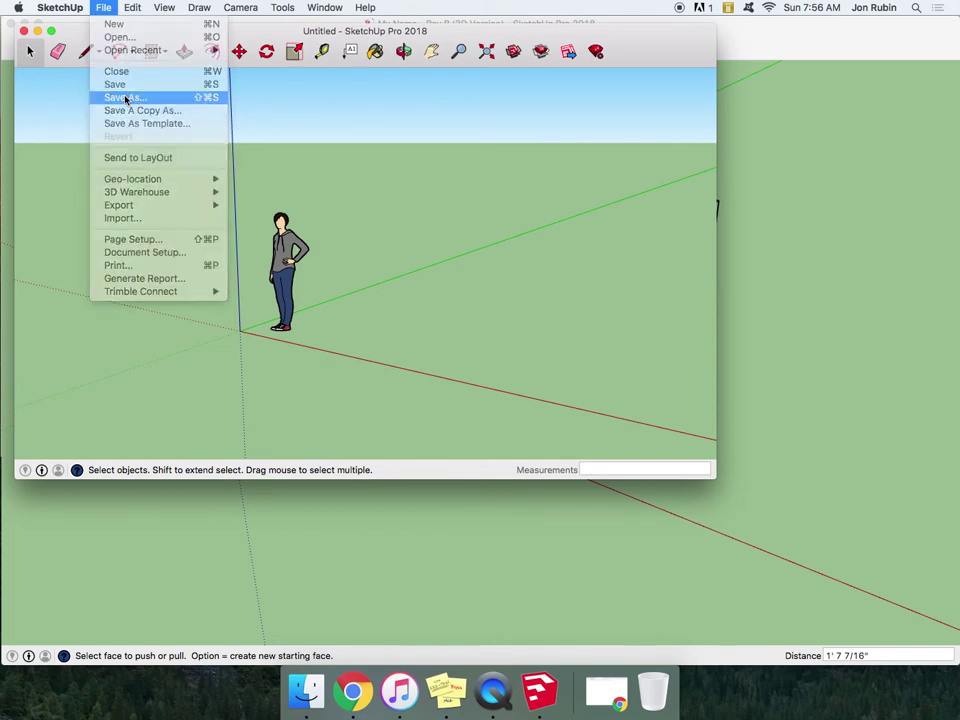
click(125, 98)
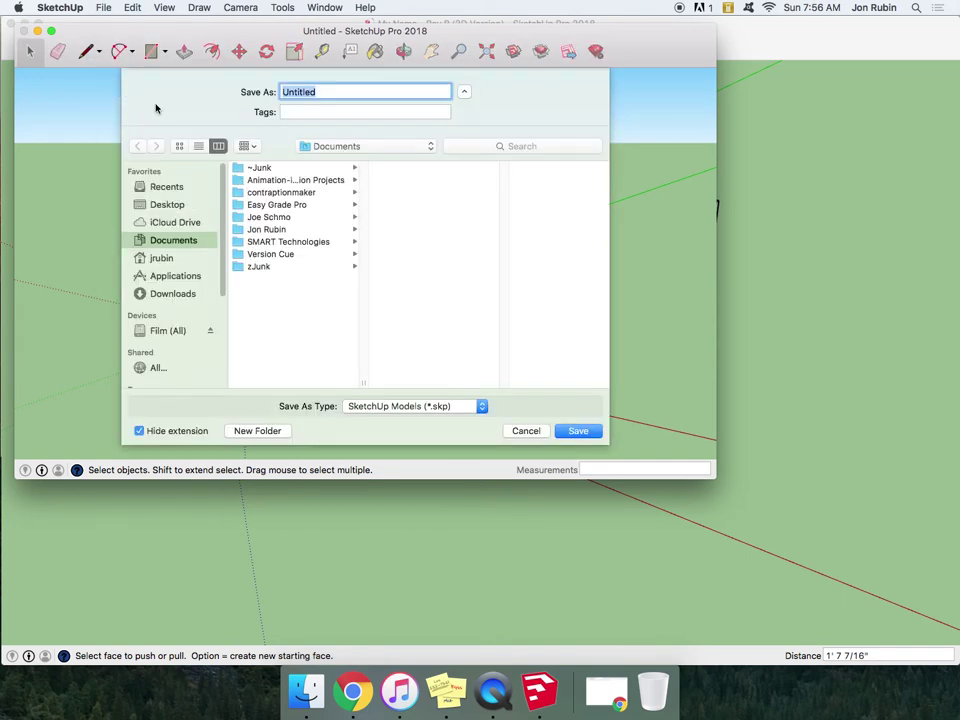
click(262, 229)
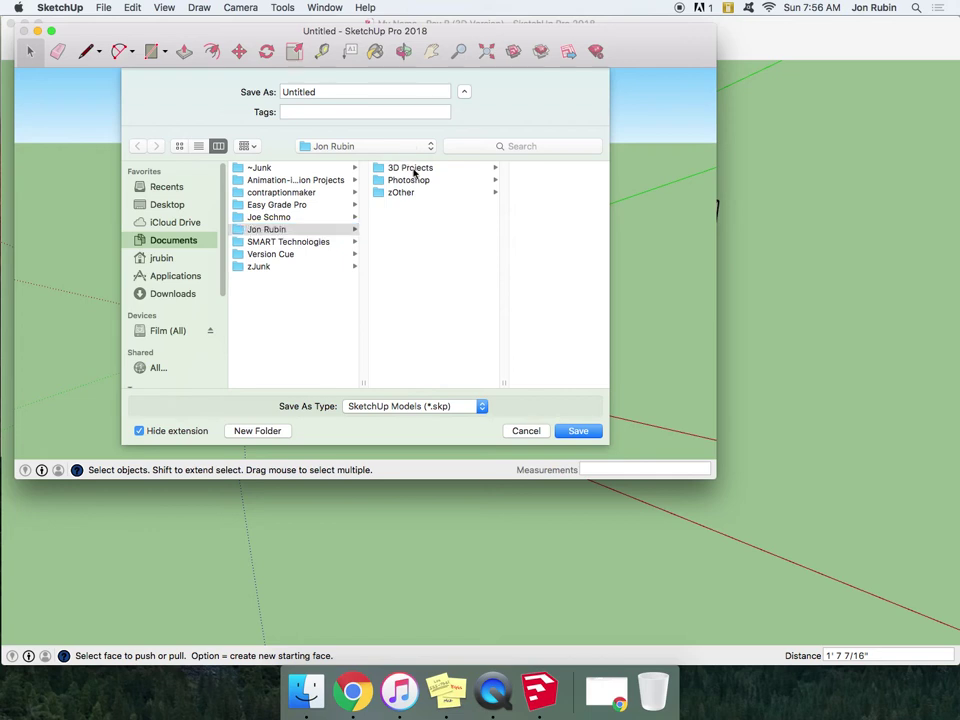
click(430, 168)
double_click(303, 91)
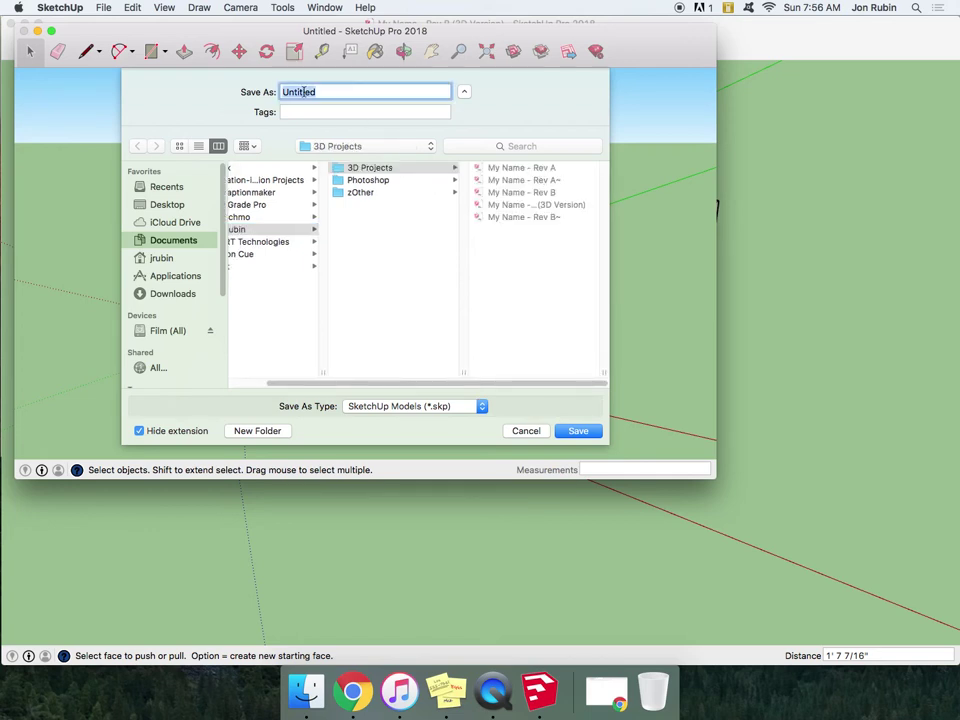
text(Playing Around)
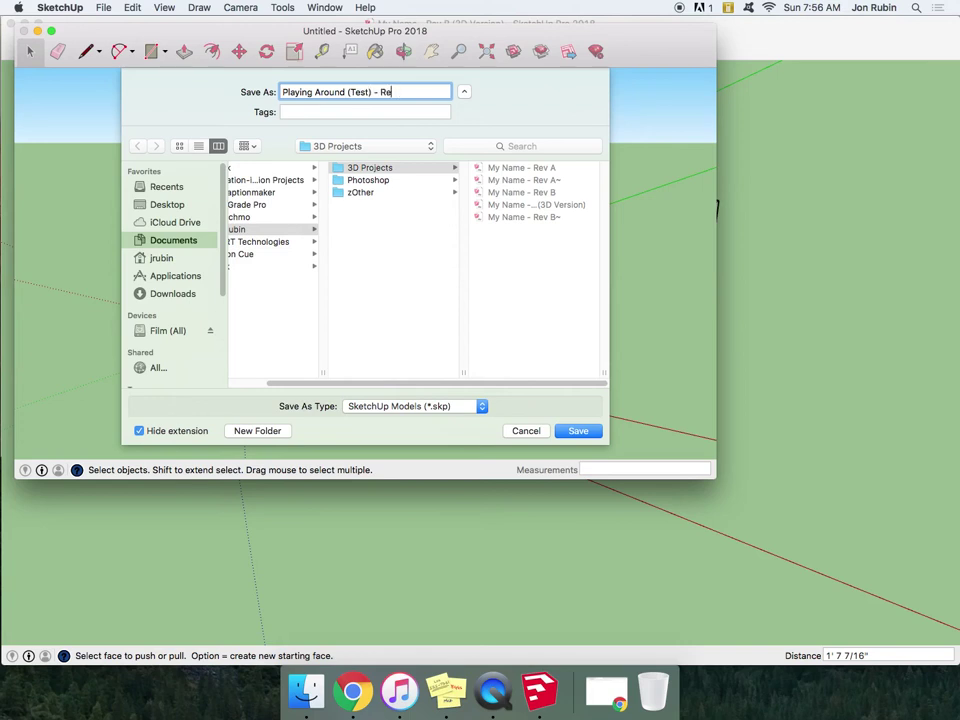
text((Test) - Re)
key(BackSpace)
key(BackSpace)
key(BackSpace)
key(BackSpace)
key(Return)
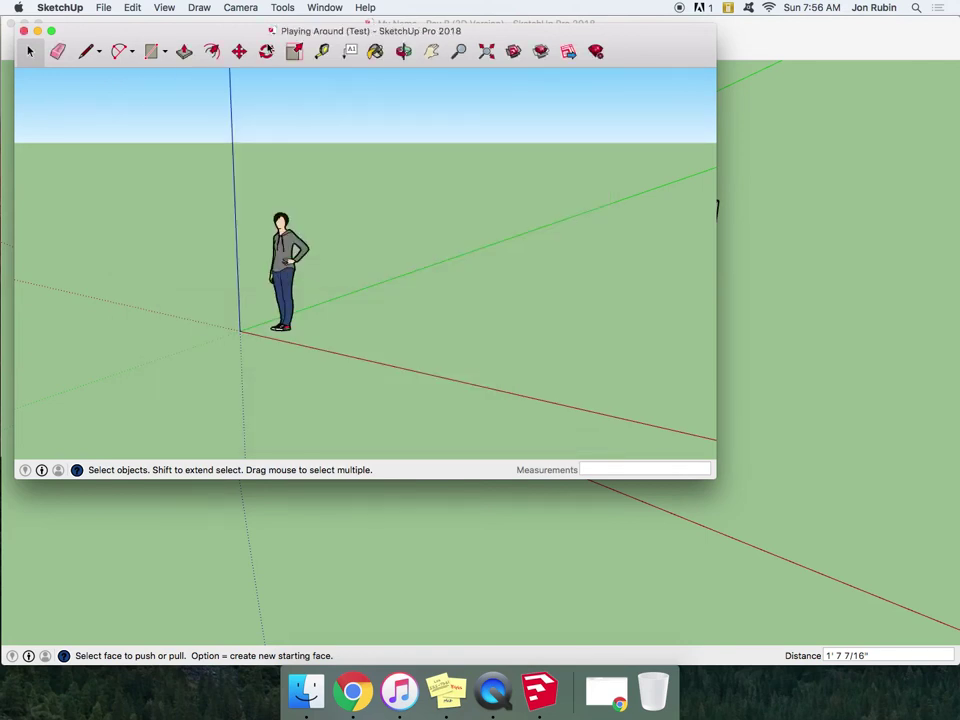
click(286, 280)
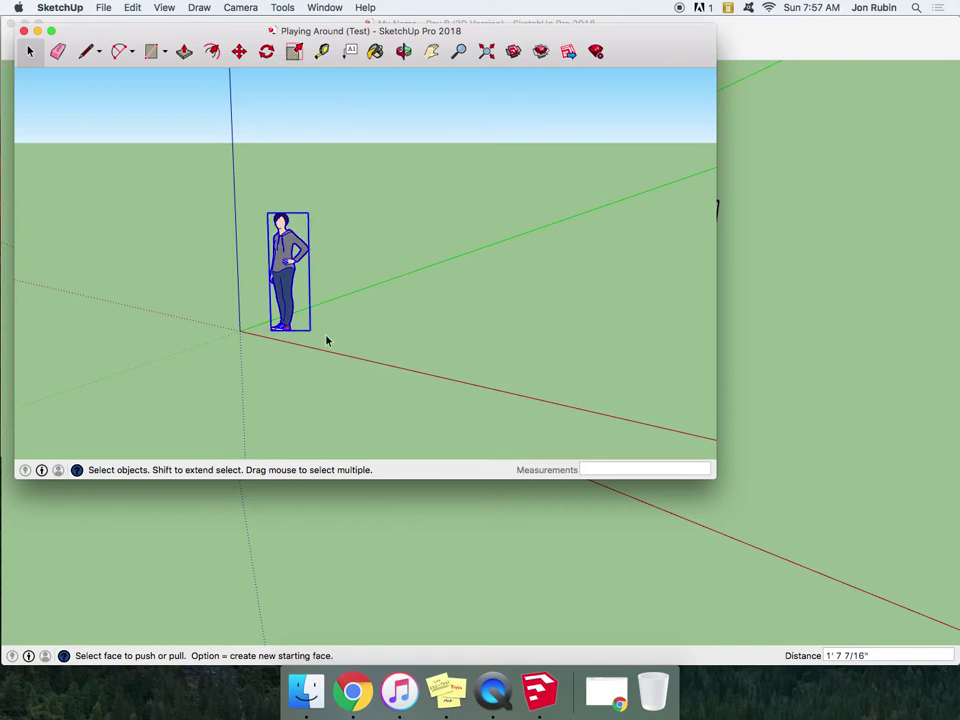
key(Delete)
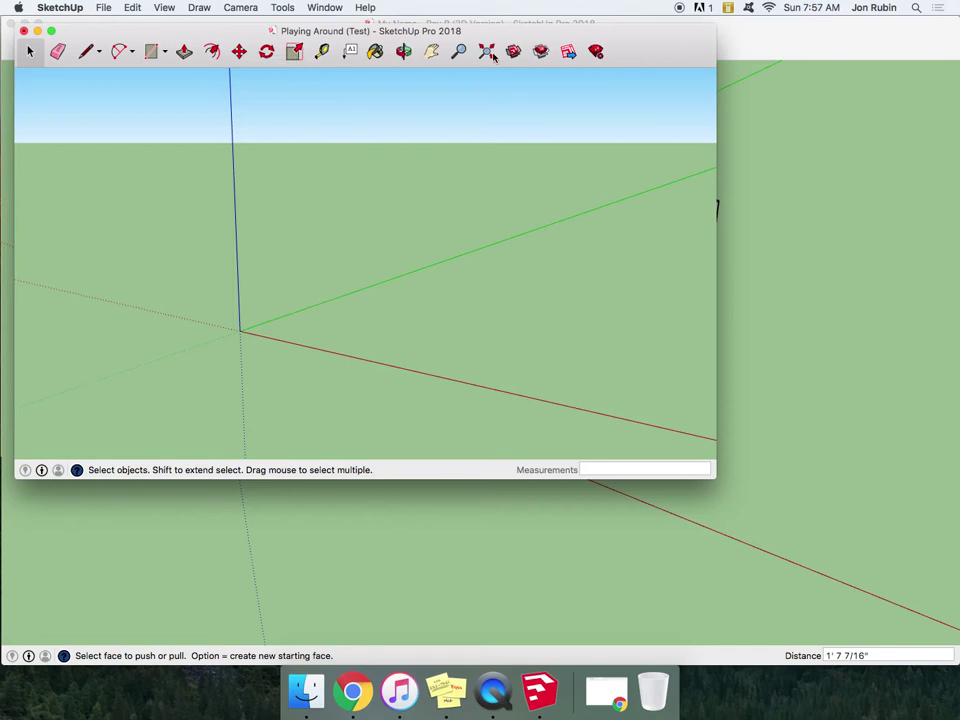
key(super+z)
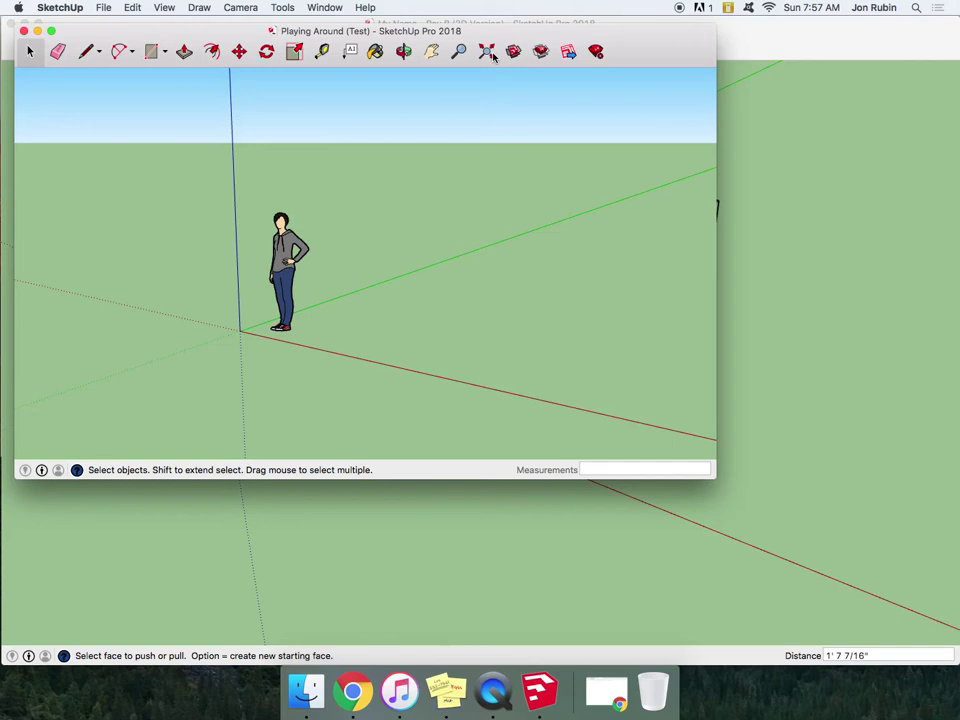
Delete everything in the new model and enlarge its window to fill the screen above the Dock.
key(super+a)
key(Delete)
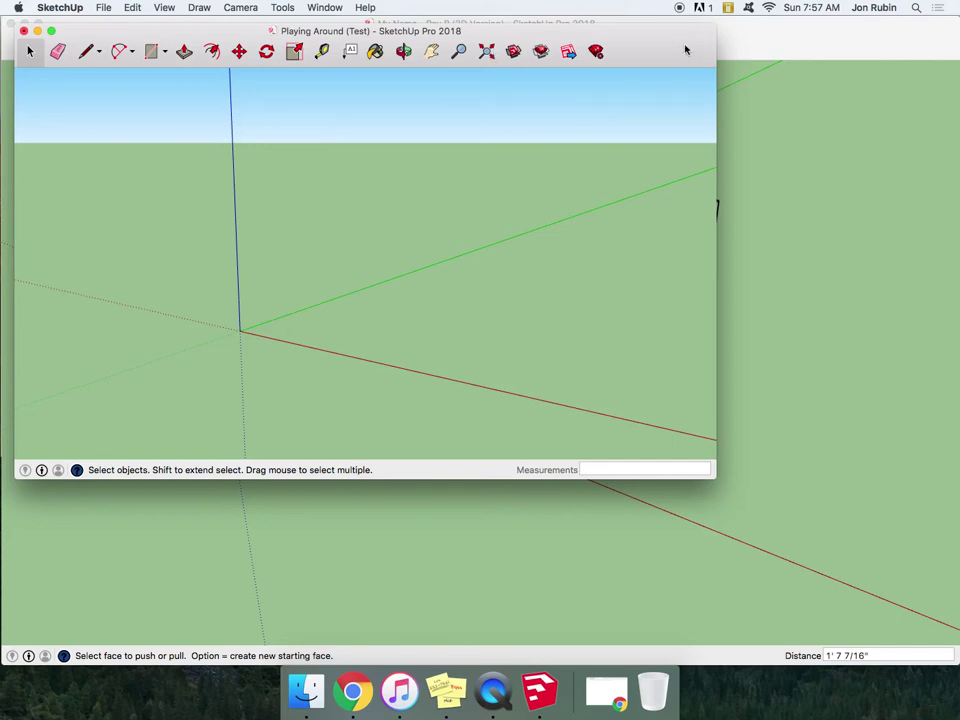
drag(677, 34, 664, 26)
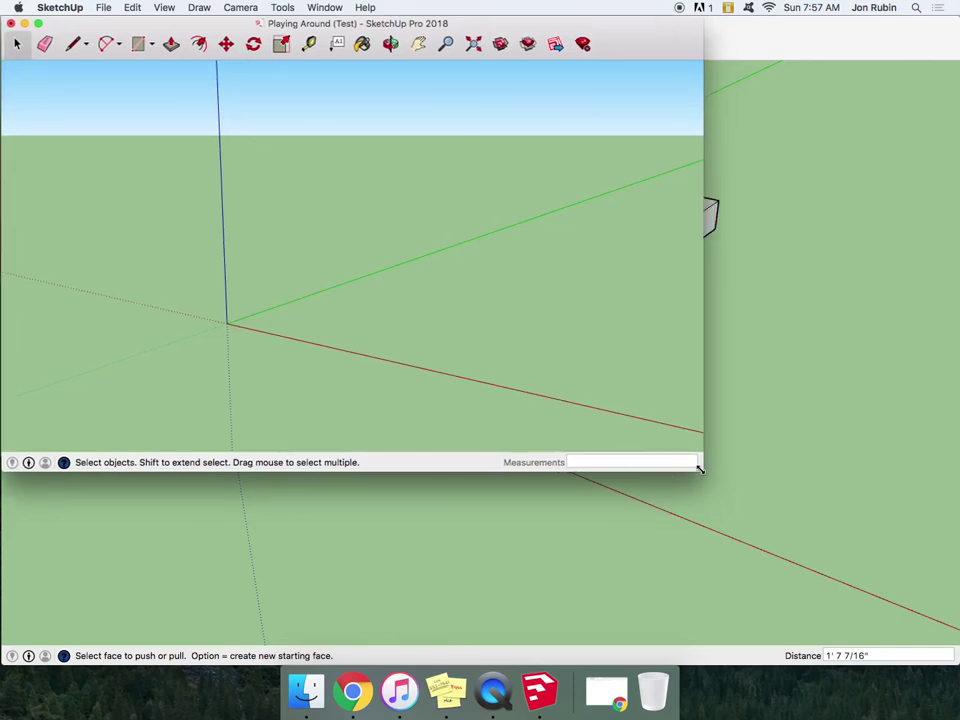
drag(700, 468, 955, 661)
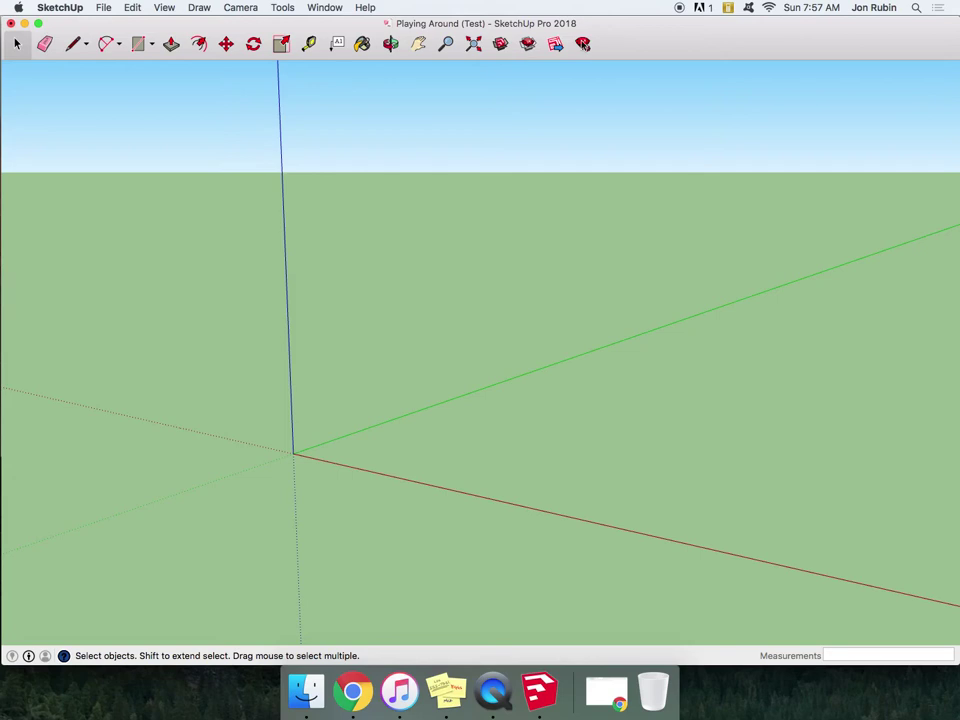
Draw a ground rectangle about 11' 3" by 11' 11" from the origin and push/pull it up about 3' 8" into a box.
click(76, 50)
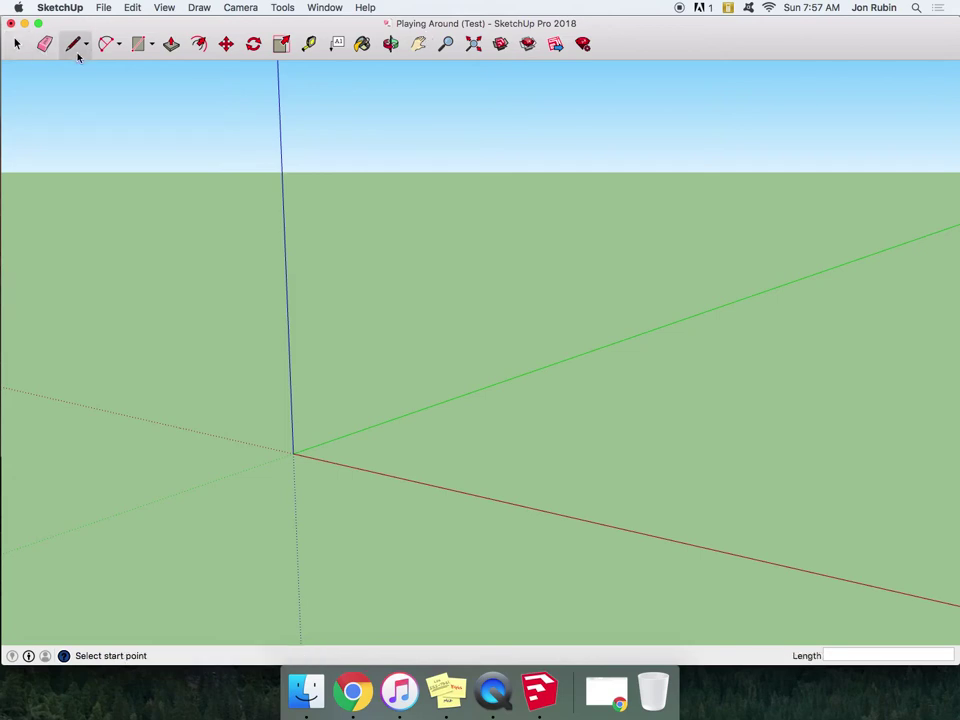
click(139, 44)
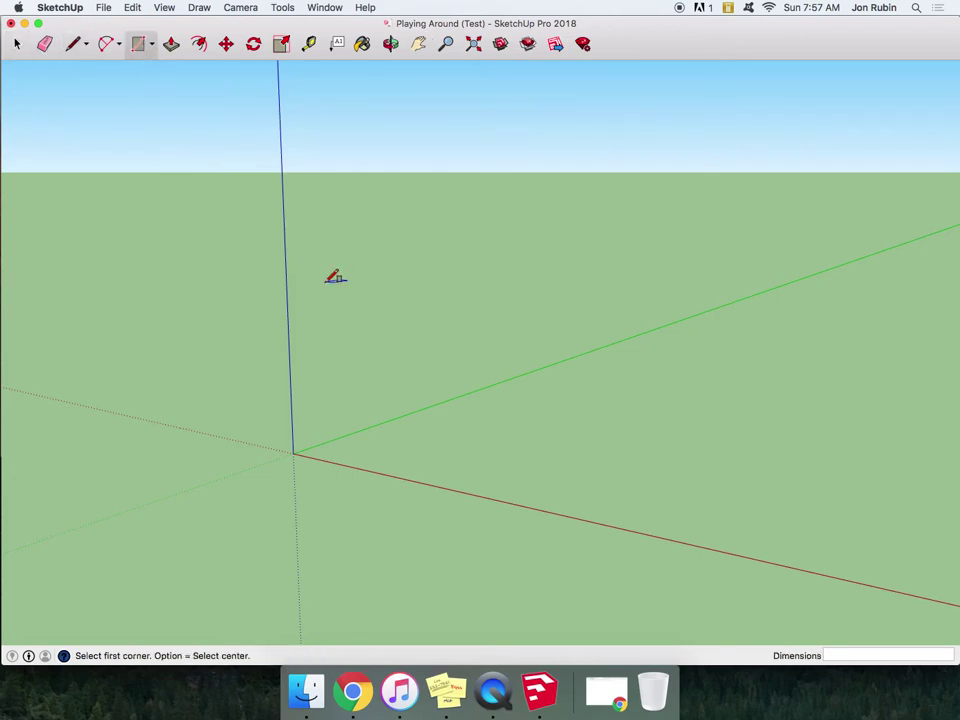
click(293, 453)
click(773, 424)
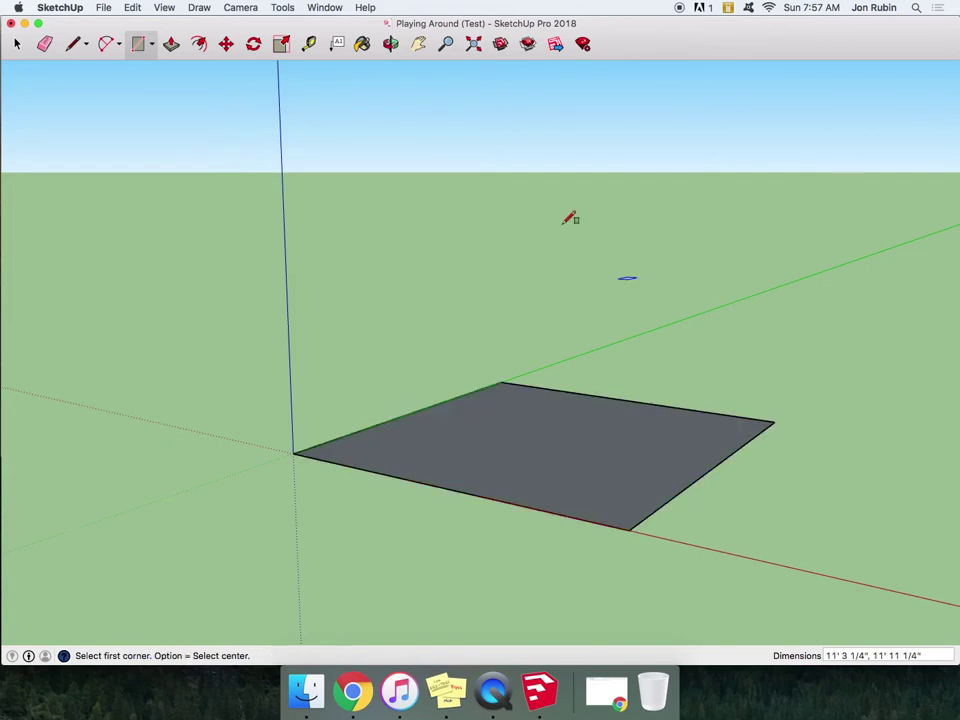
click(171, 44)
drag(514, 458, 416, 167)
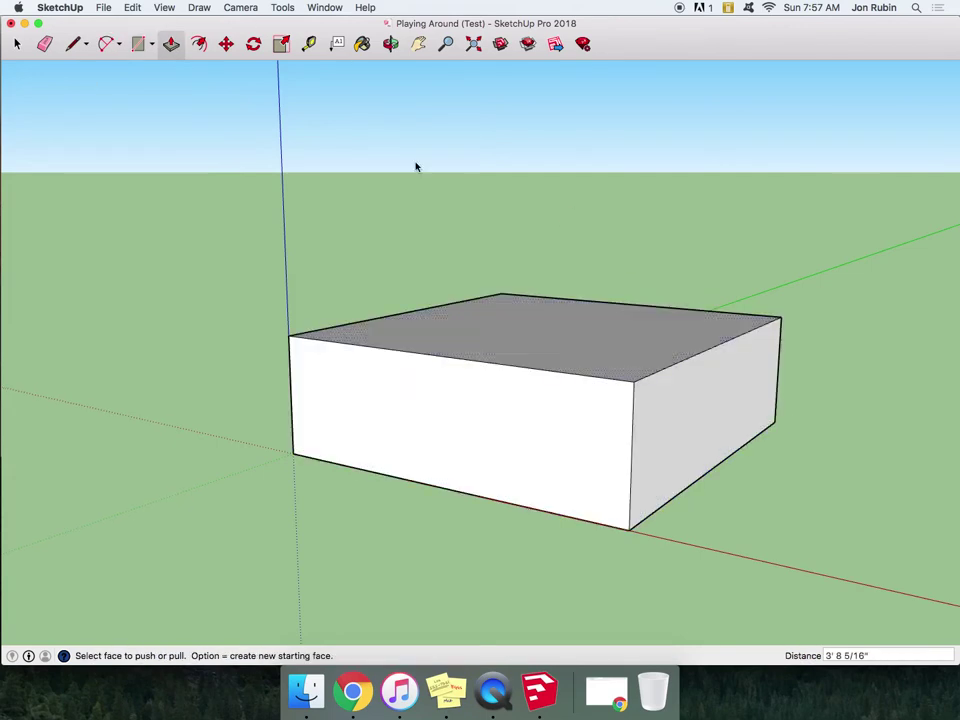
Draw a rectangle about 3' 3" wide on the box's front face and push it 11' 11 1/4" through to the back.
click(139, 44)
click(413, 422)
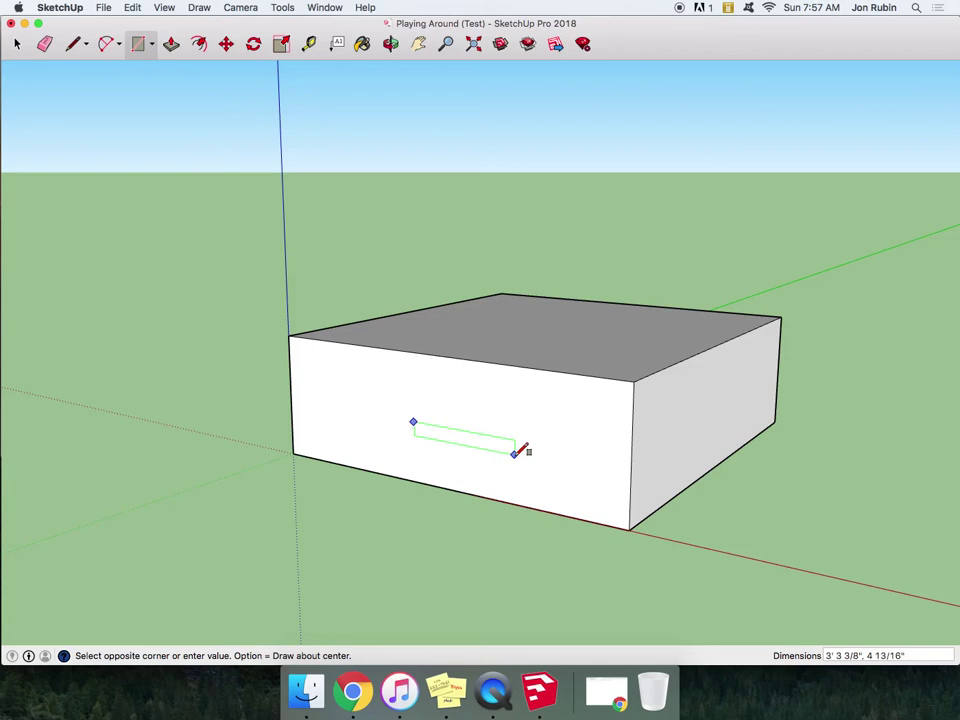
click(516, 452)
click(171, 44)
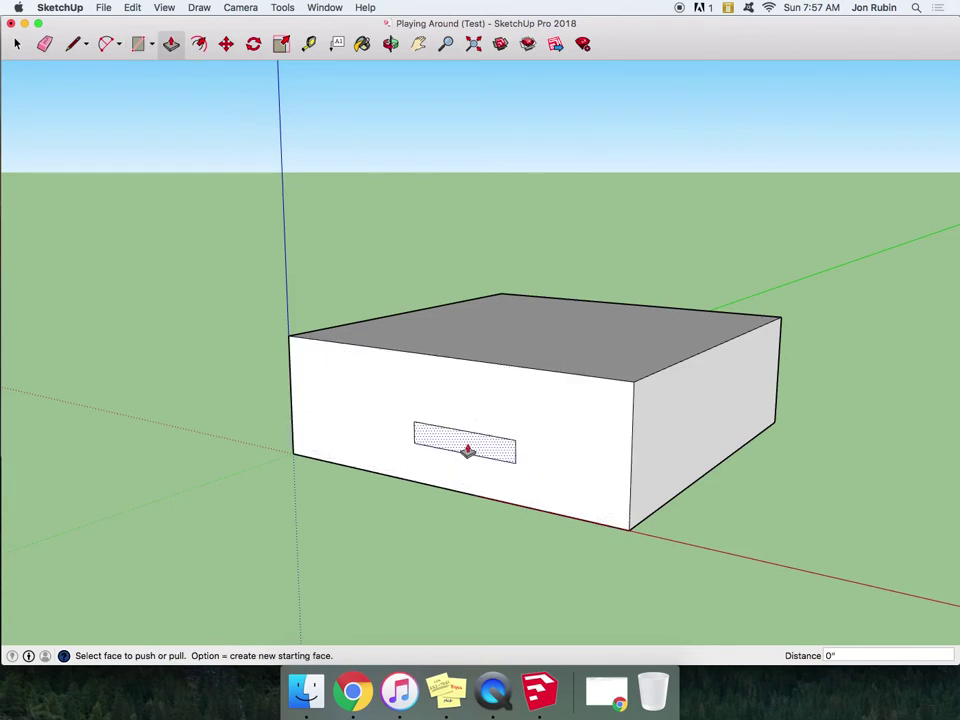
drag(466, 451, 778, 388)
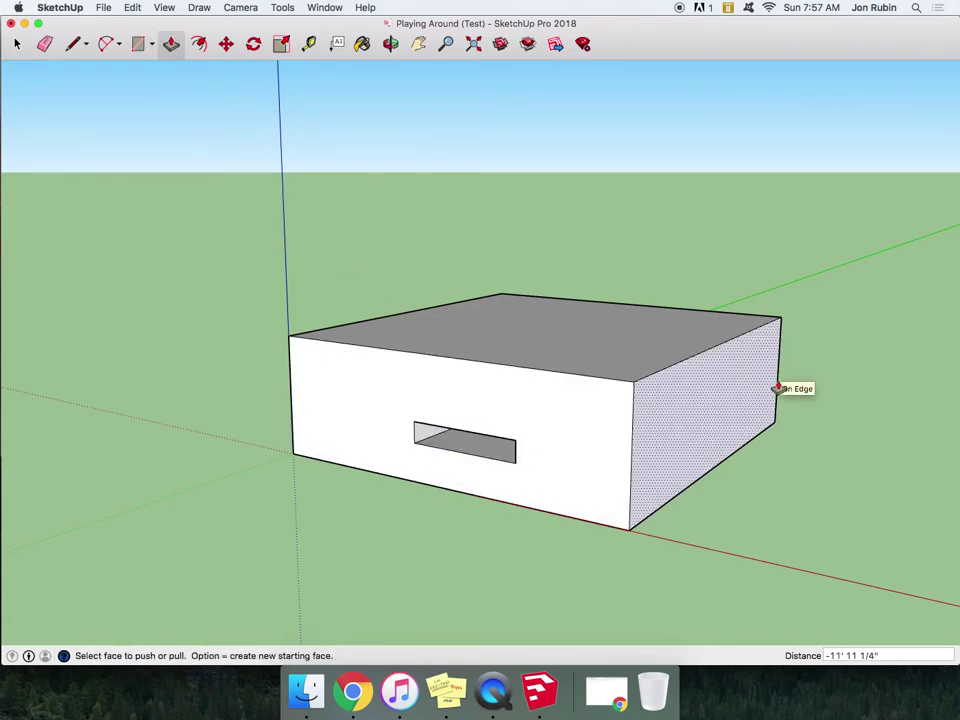
click(390, 44)
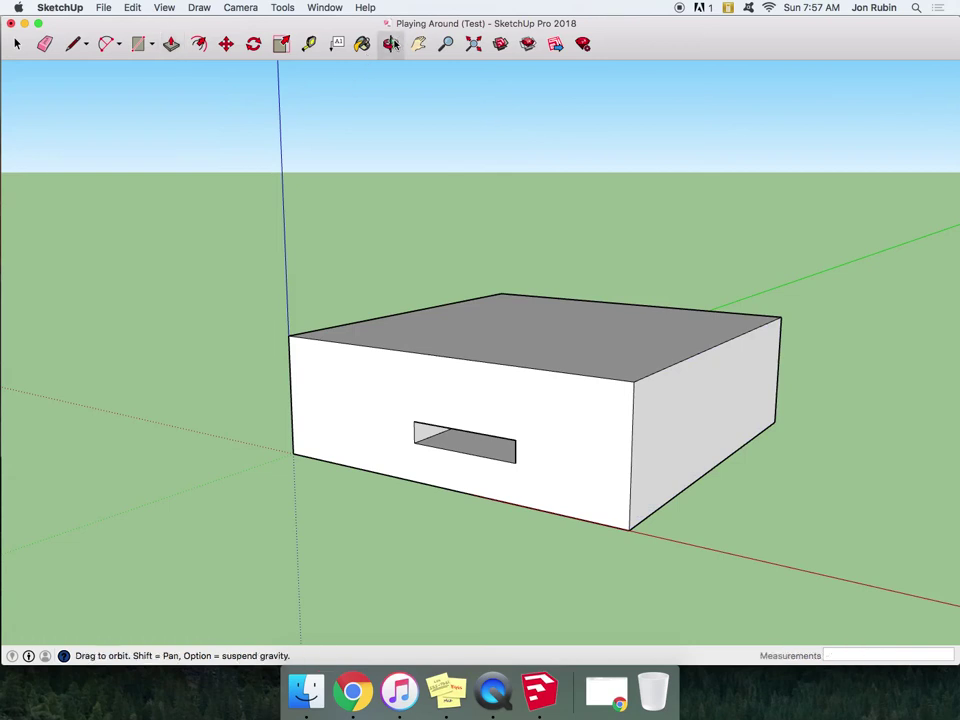
drag(180, 400, 160, 440)
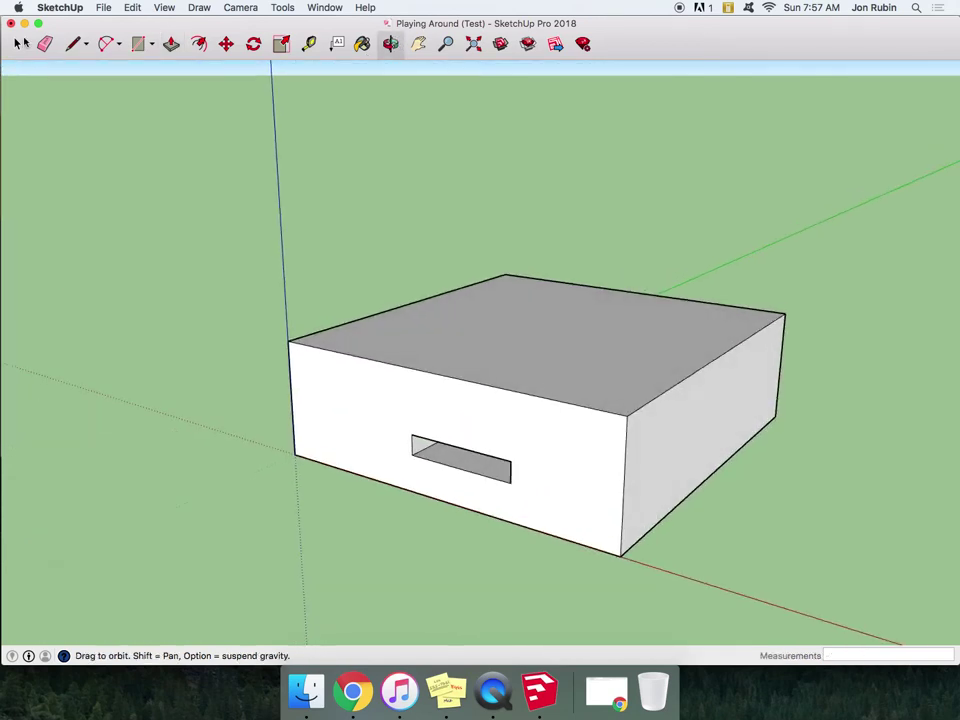
Close the "Playing Around (Test)" model, saving its changes, and close the "My Name - Rev B (3D Version)" model.
click(11, 23)
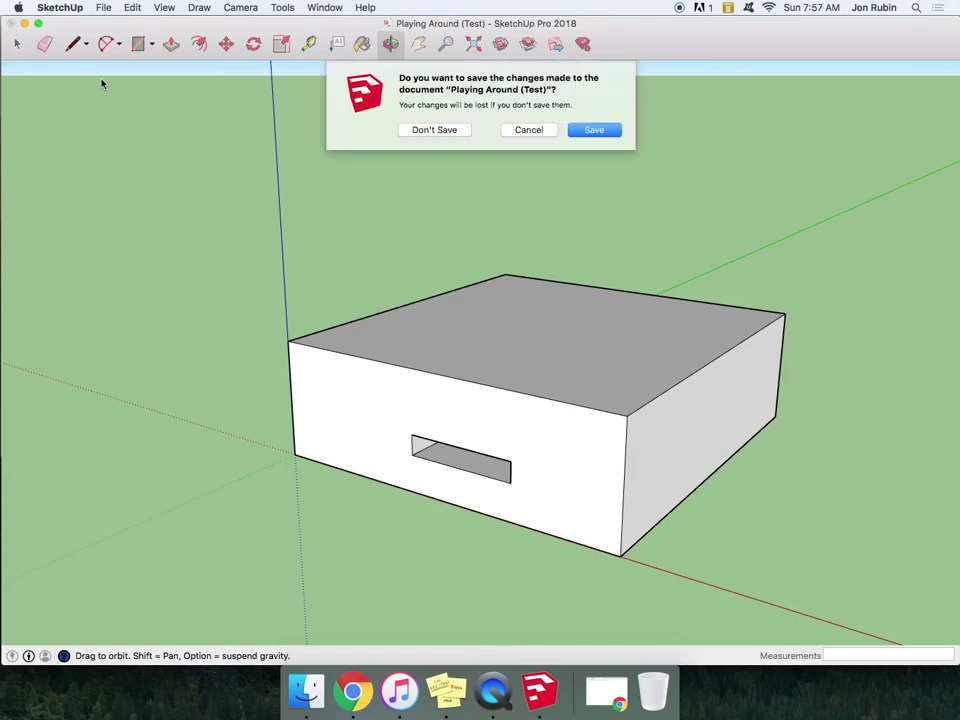
click(613, 133)
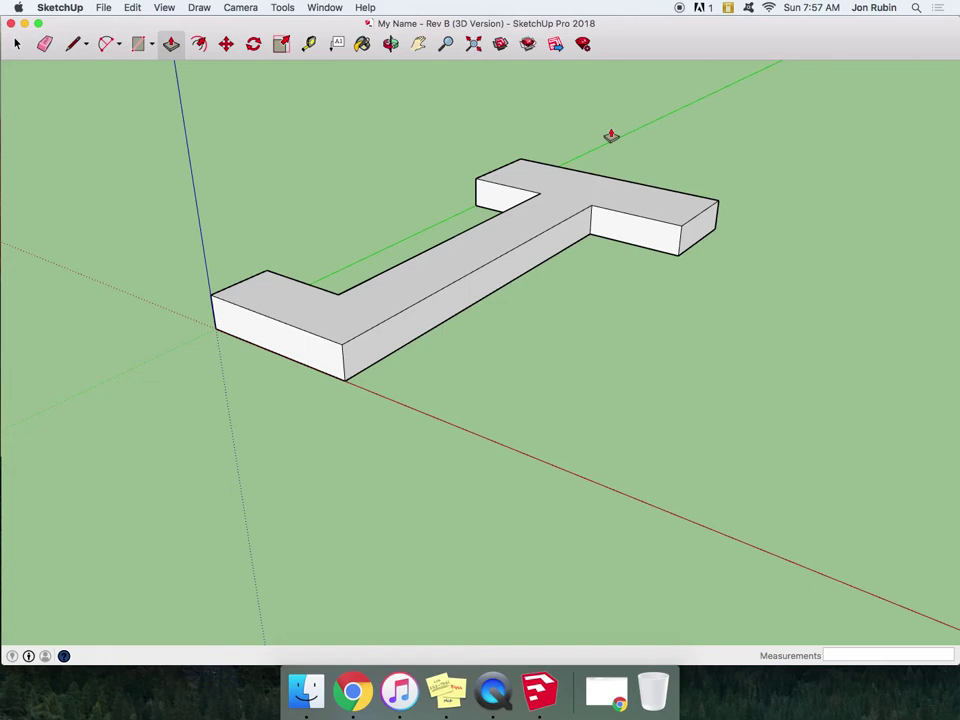
key(super+w)
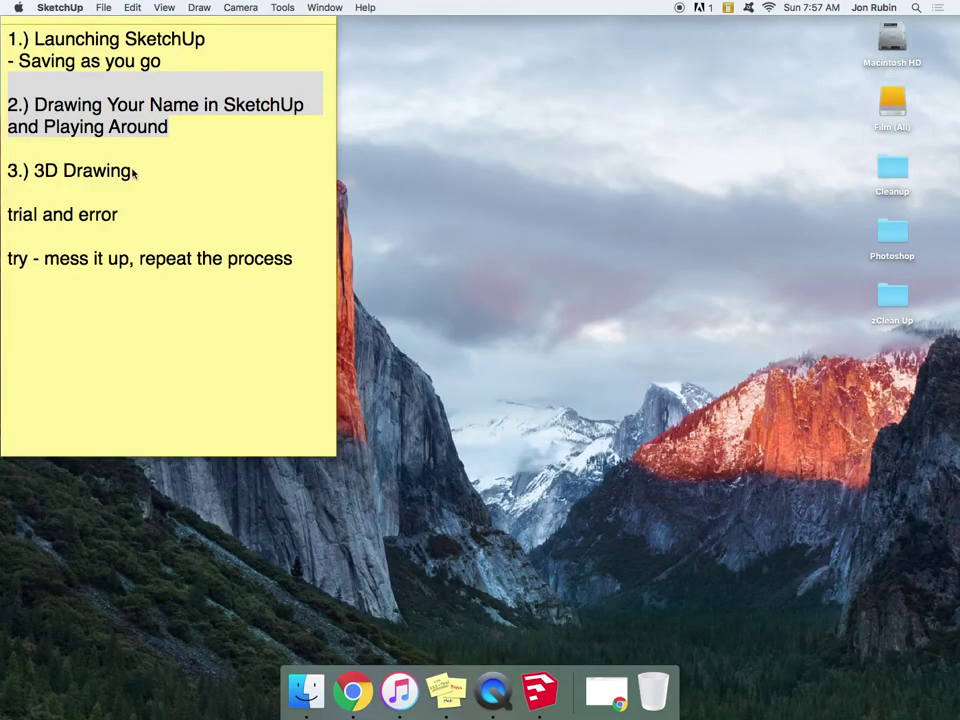
Delete the "trial and error" and "try - mess it up, repeat the process" lines from the Stickies note.
click(139, 171)
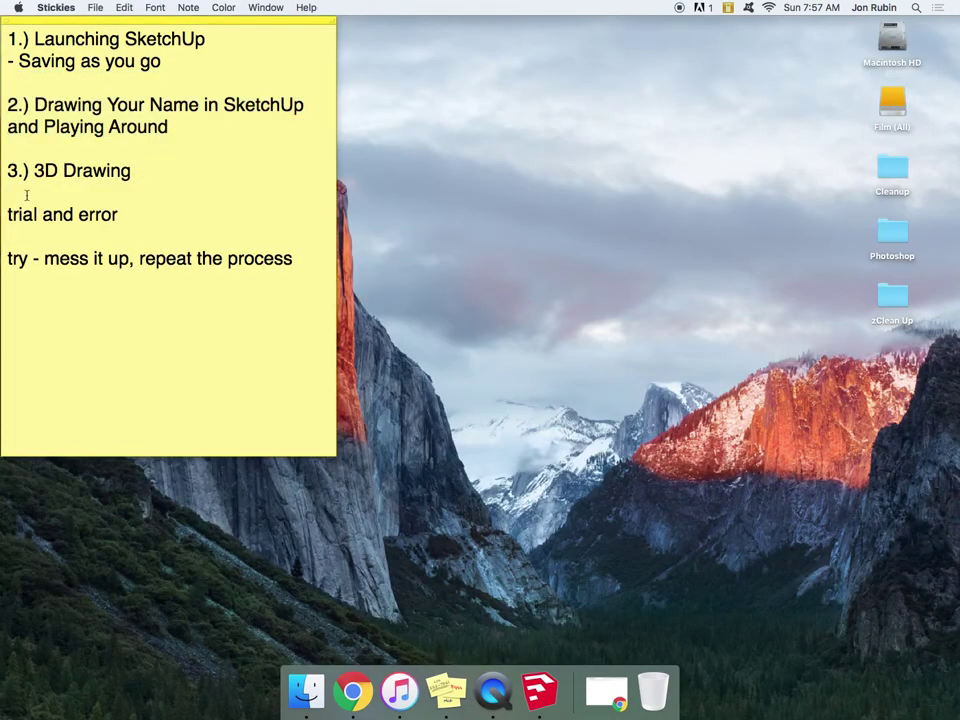
drag(26, 193, 593, 386)
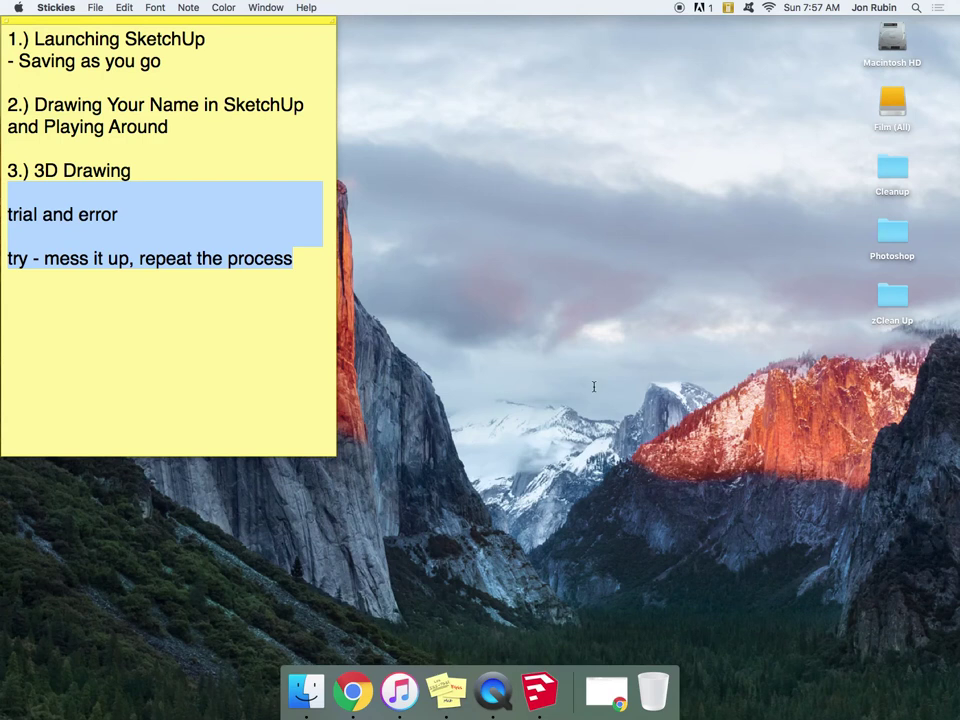
key(BackSpace)
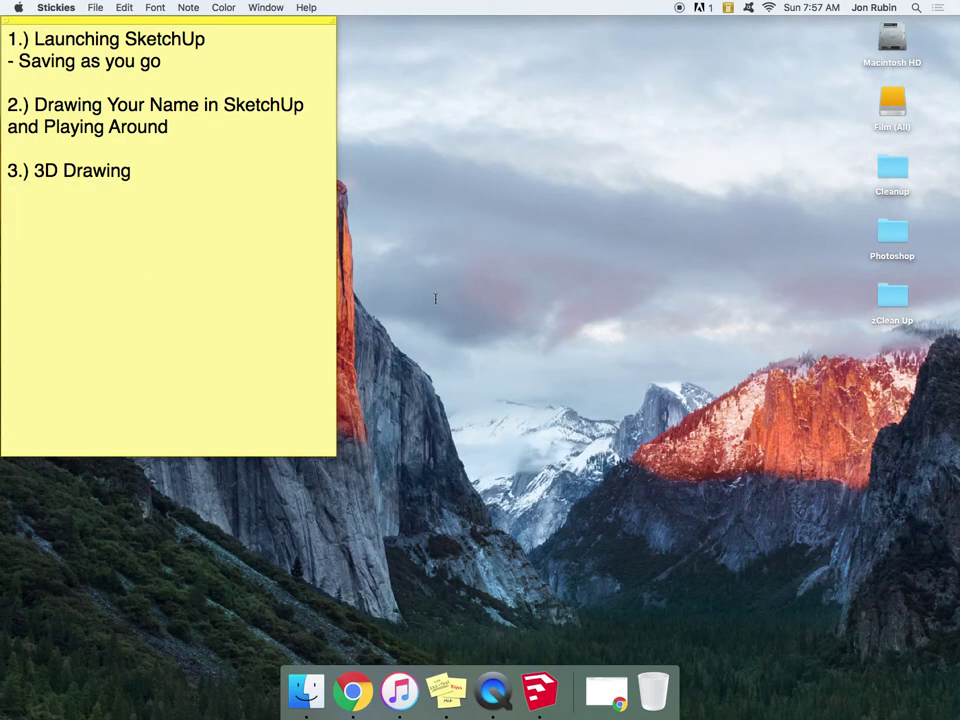
Review the three items in the note, highlighting "Launching SketchUp", "Playing Around" and "3D Drawing" in turn.
drag(188, 69, 2, 14)
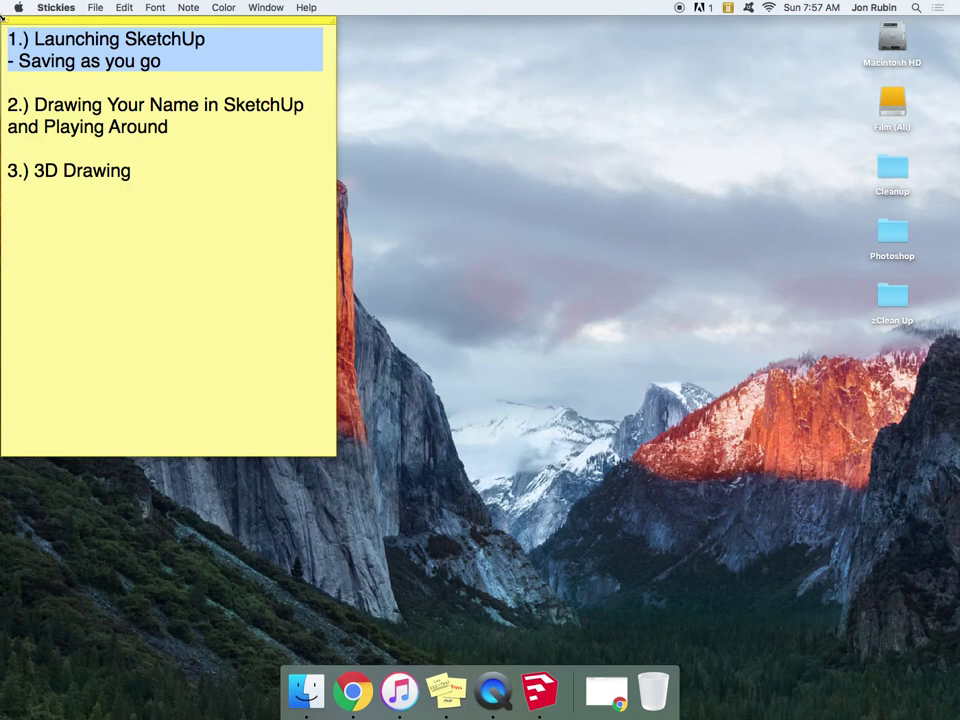
mouse_move(204, 104)
mouse_down()
mouse_move(34, 104)
mouse_move(192, 126)
mouse_up()
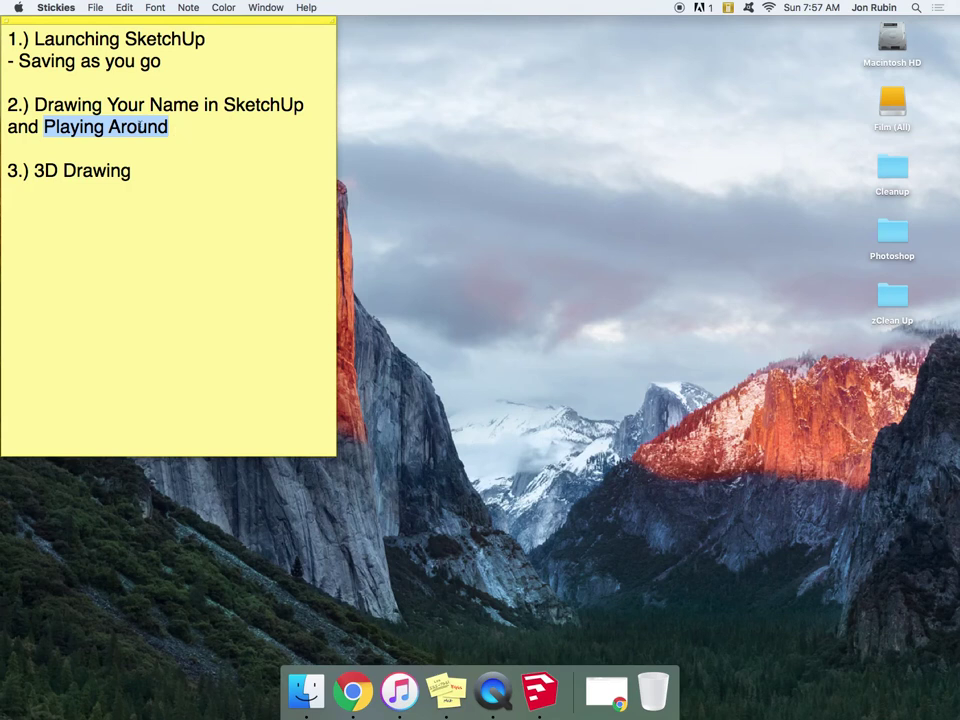
drag(44, 183, 215, 176)
click(221, 158)
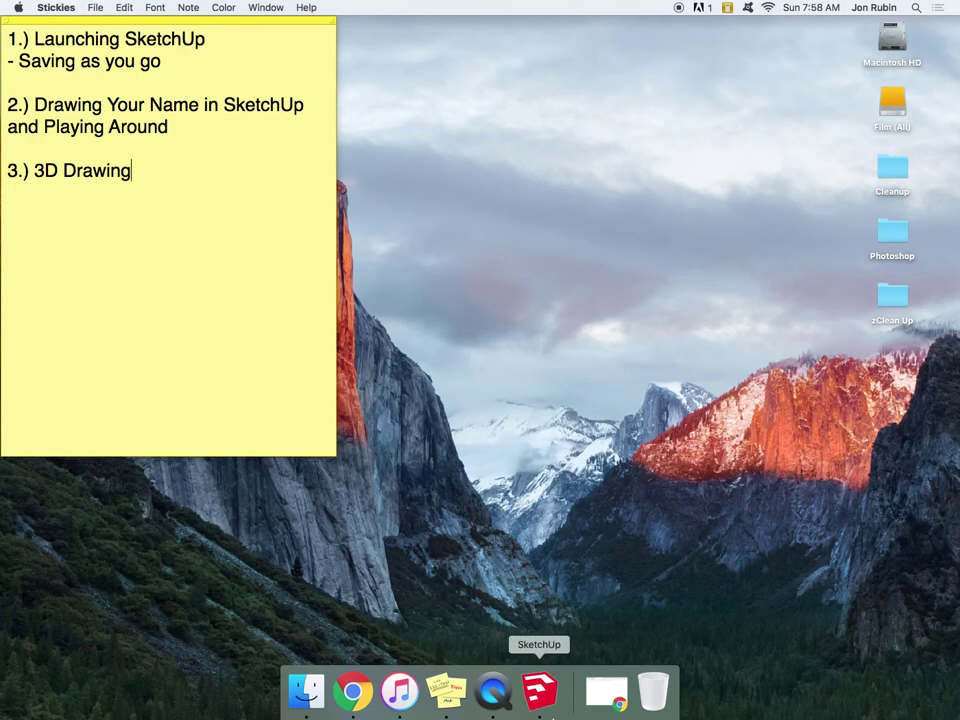
Switch back to SketchUp, close the untitled model that opens, and create a new blank model.
click(540, 690)
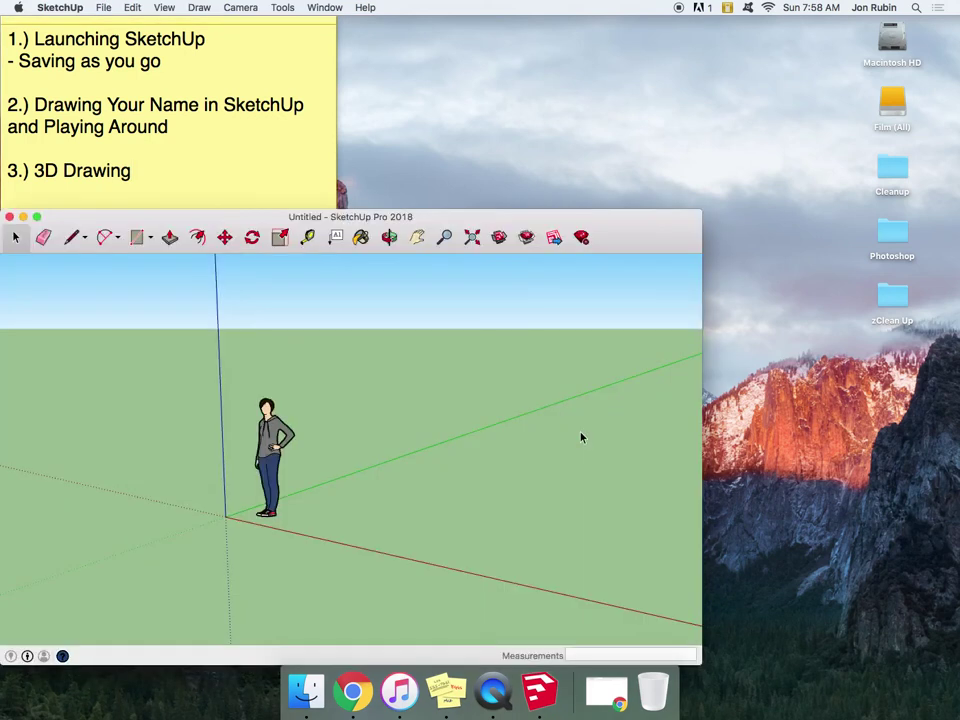
key(super+w)
click(103, 7)
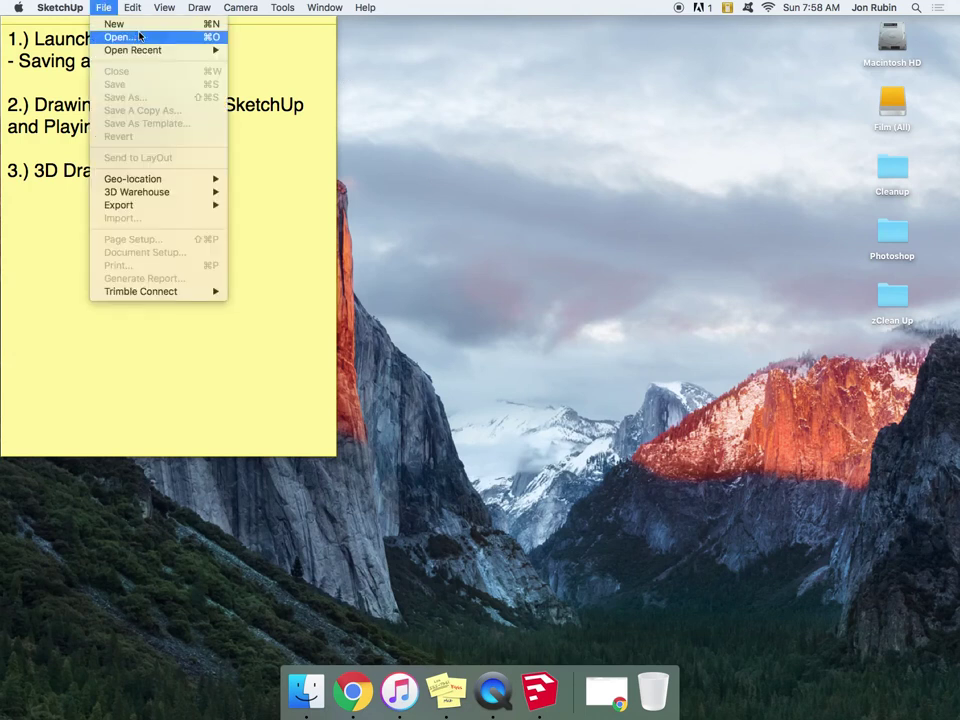
click(143, 28)
Enlarge the untitled model's window to fill the screen above the Dock and delete the default standing figure.
mouse_move(505, 212)
mouse_down()
mouse_move(514, 193)
mouse_move(505, 5)
mouse_up()
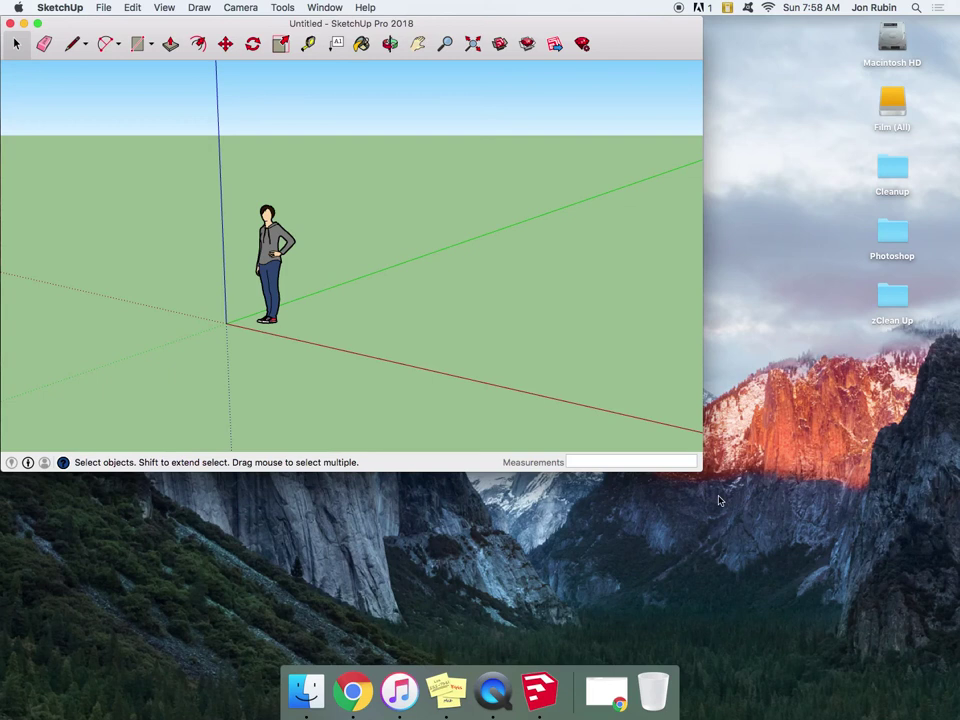
drag(704, 470, 958, 666)
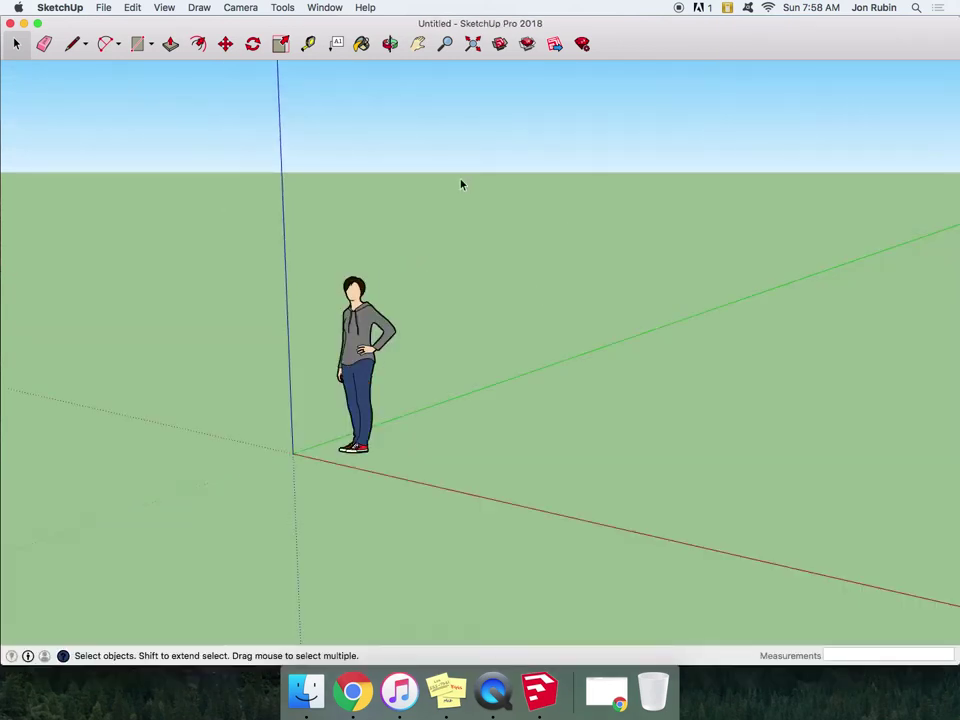
key(super+a)
key(Delete)
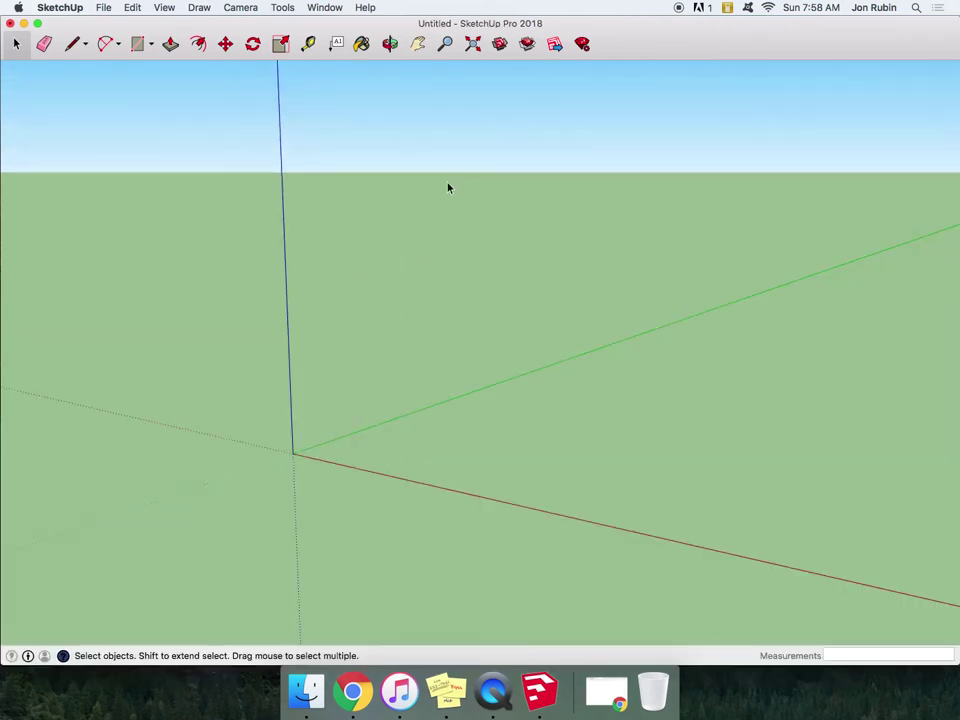
click(100, 7)
click(140, 98)
key(Escape)
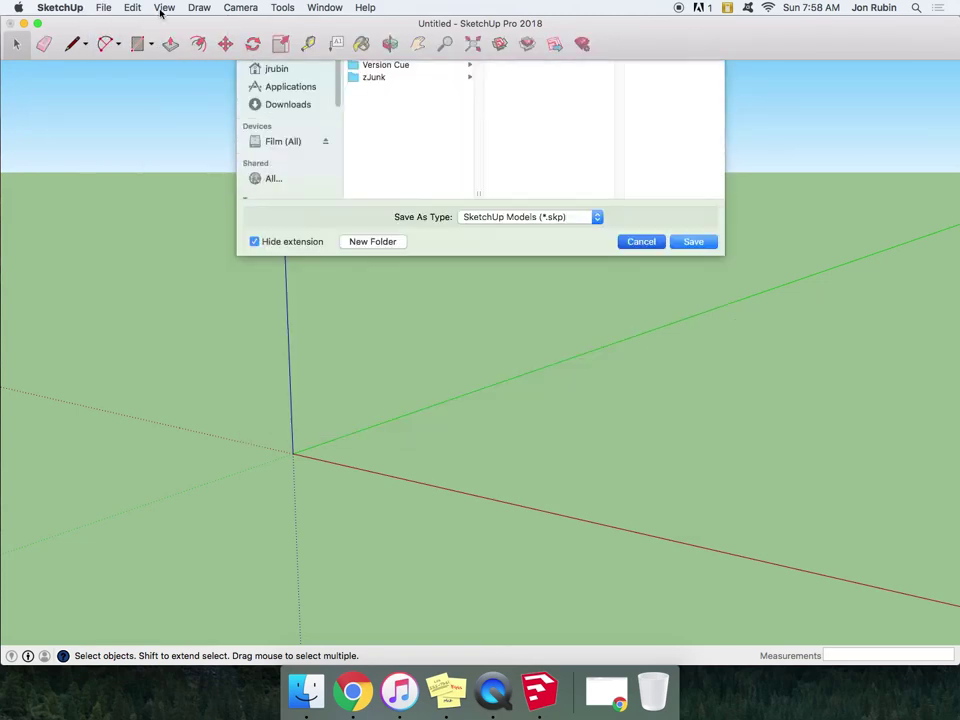
Save the blank model as "3D Basics" in the 3D Projects folder inside the personal folder under Documents.
click(105, 8)
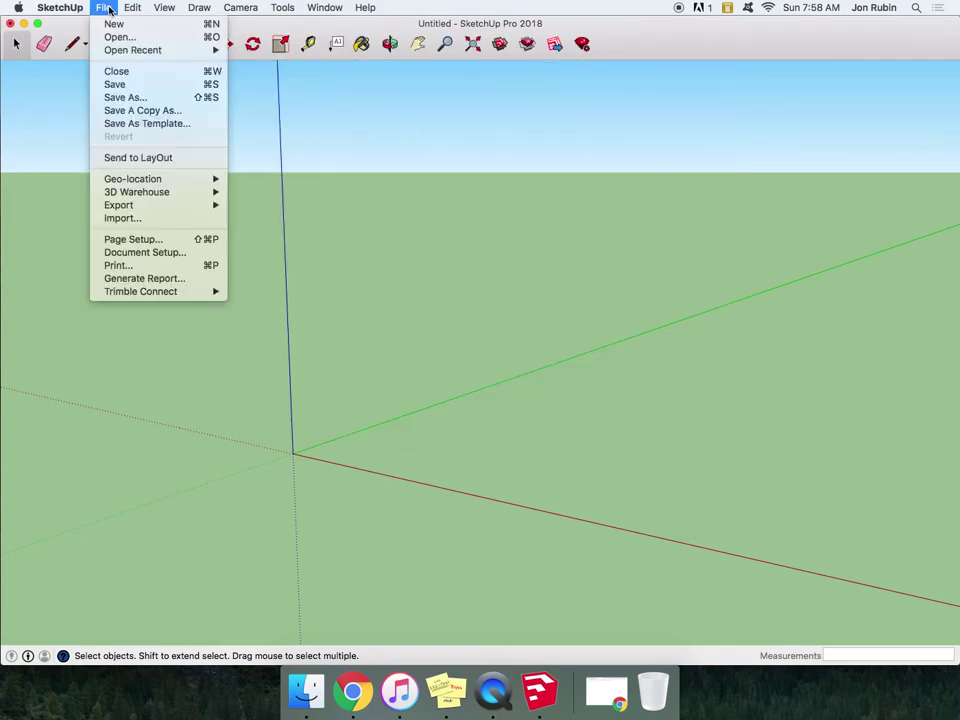
click(147, 98)
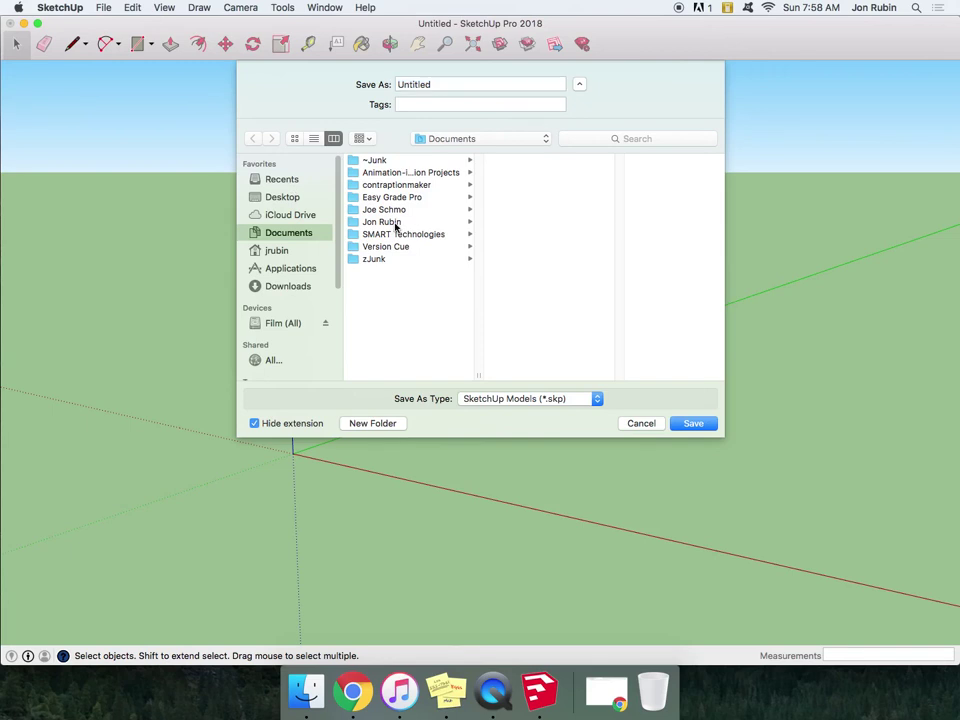
click(396, 222)
click(530, 161)
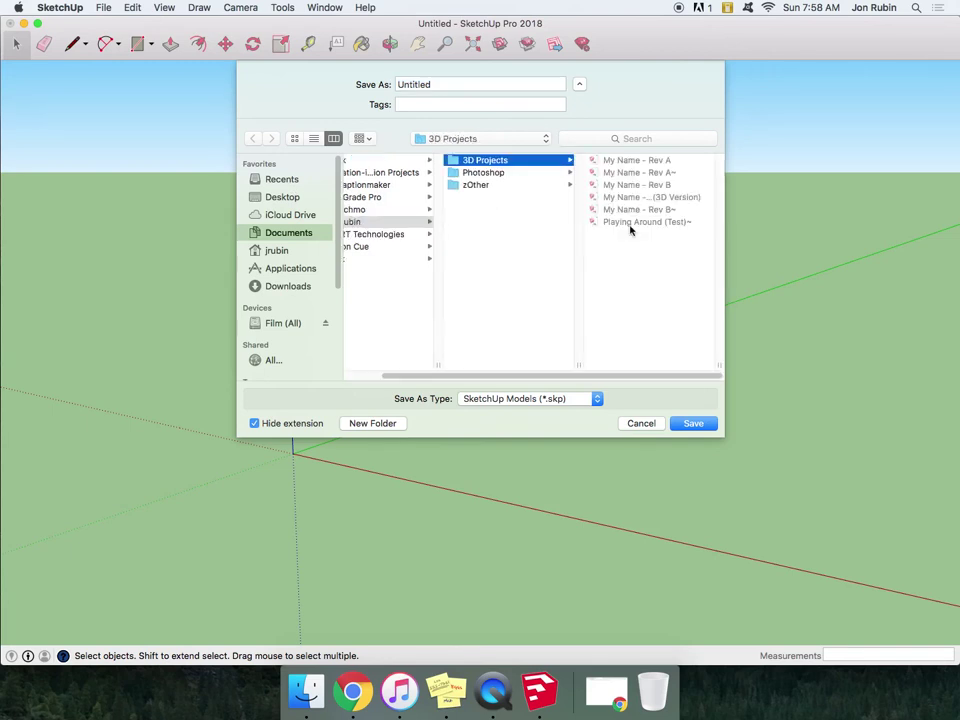
click(628, 222)
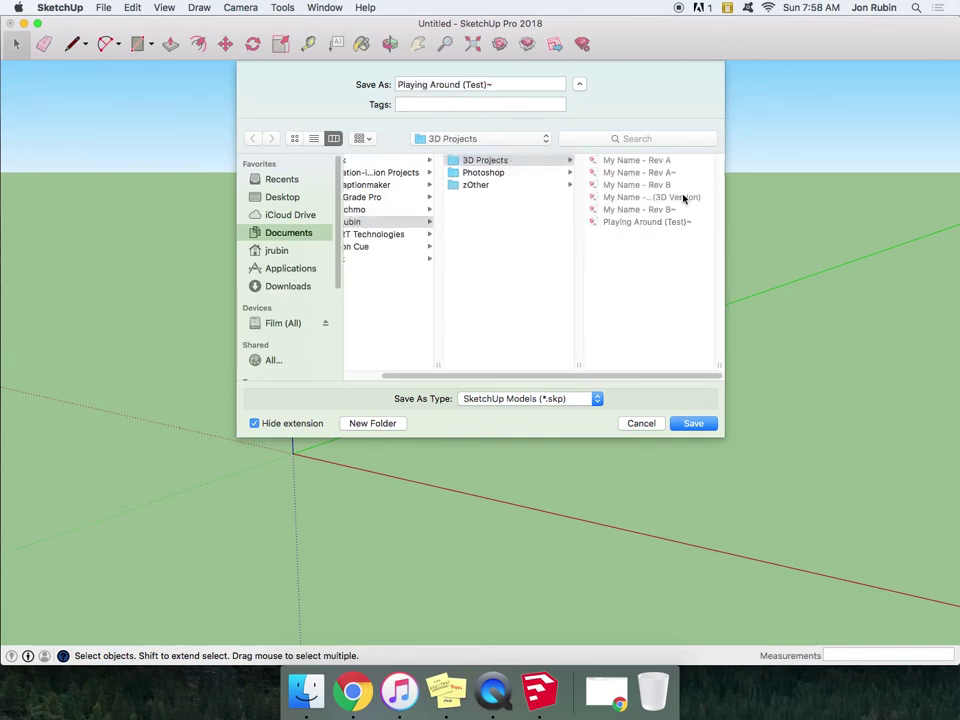
drag(514, 86, 393, 85)
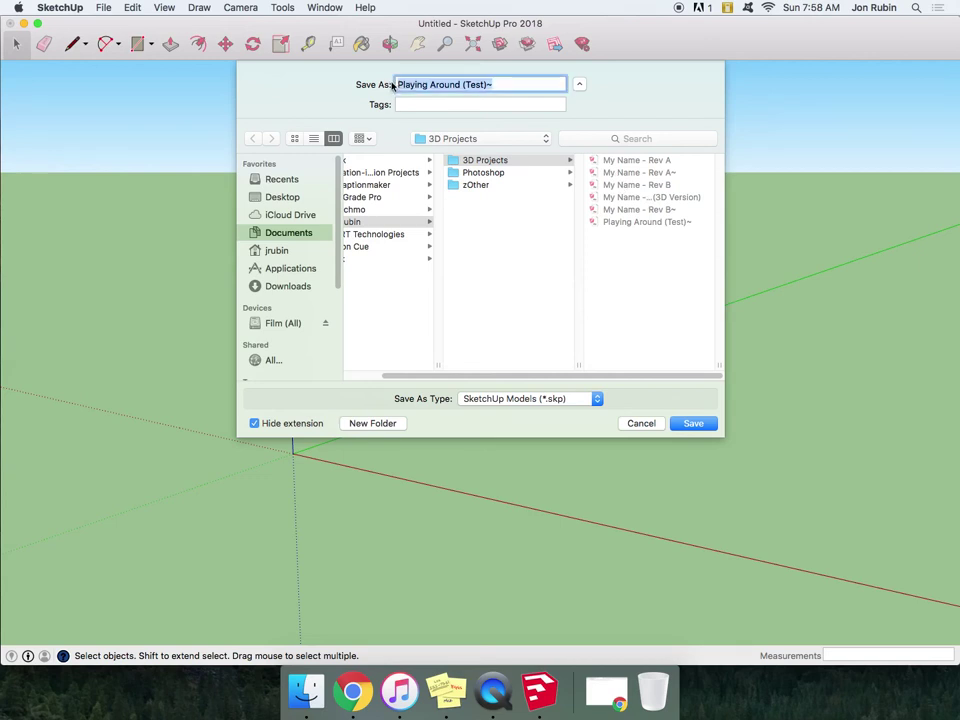
text(3D)
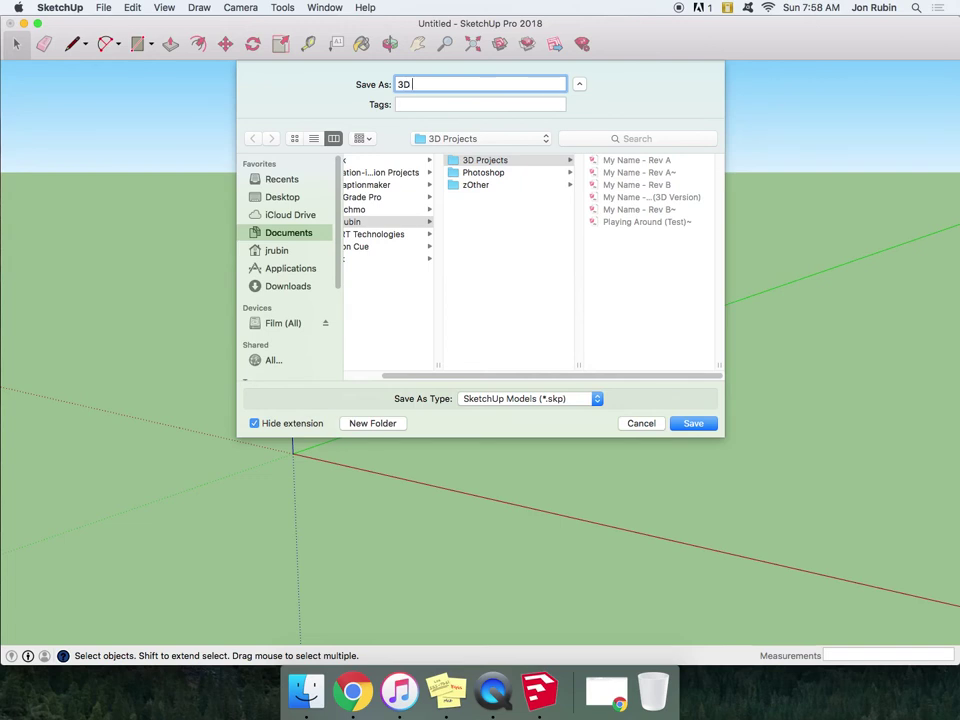
text( Basics)
key(Return)
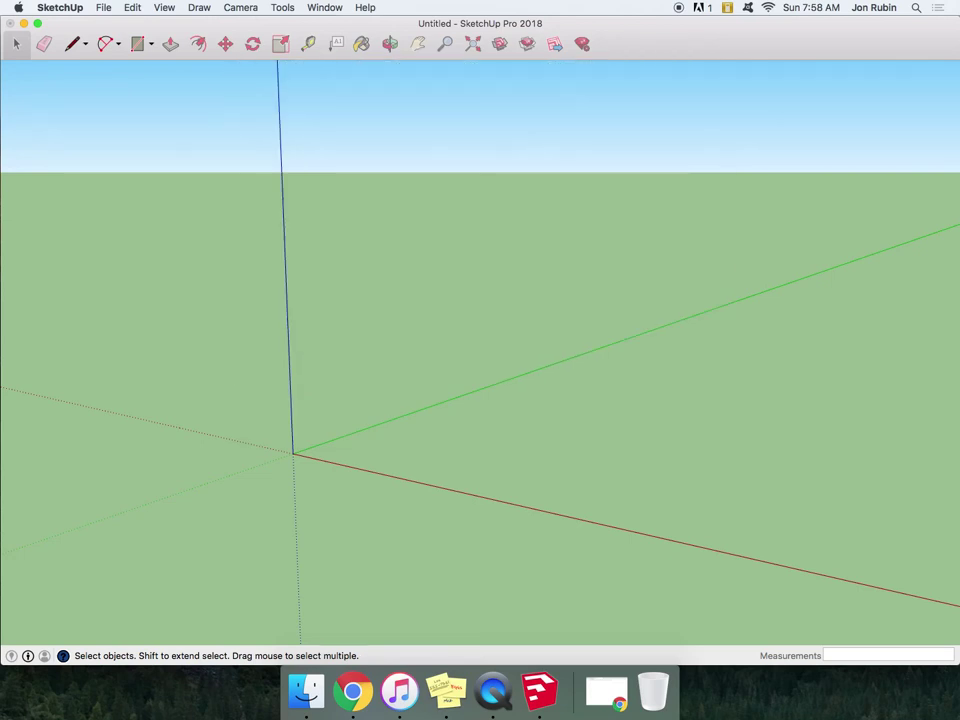
Draw a ground rectangle from the origin along the red and green axes, about 9' 2 9/16" by 13' 7 3/16".
click(139, 45)
click(293, 453)
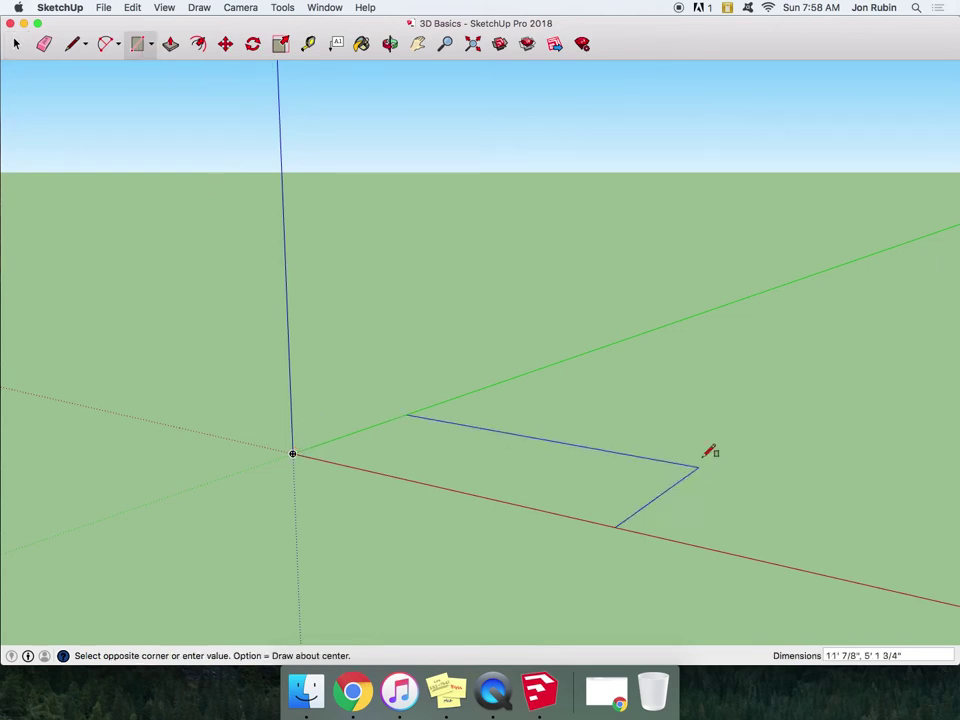
click(736, 401)
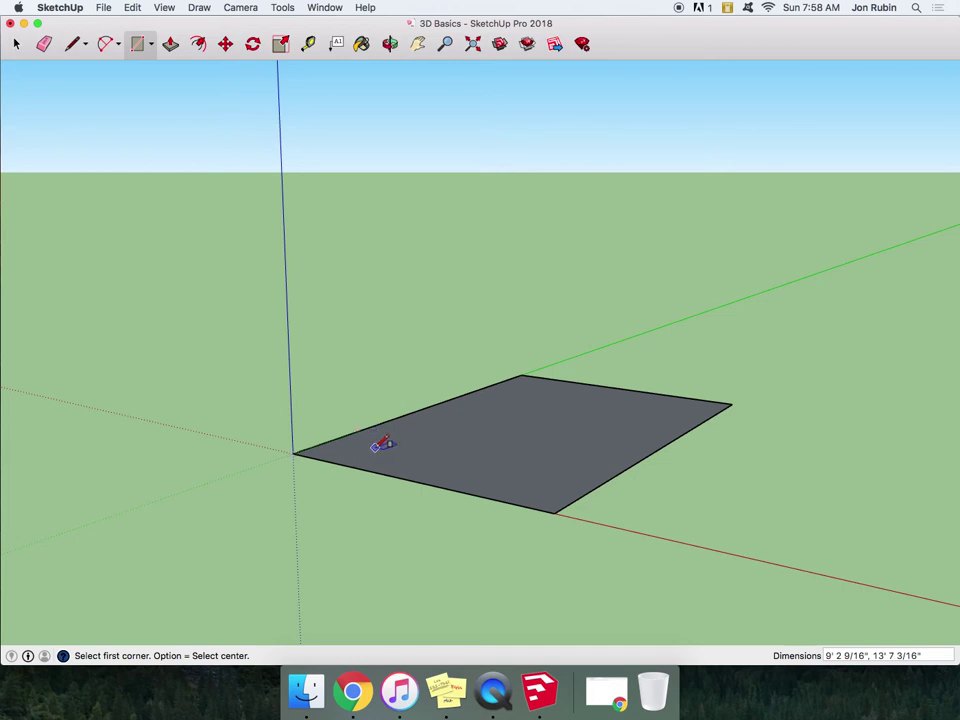
Orbit to a higher viewpoint over the rectangle and zoom in and out around it.
click(390, 44)
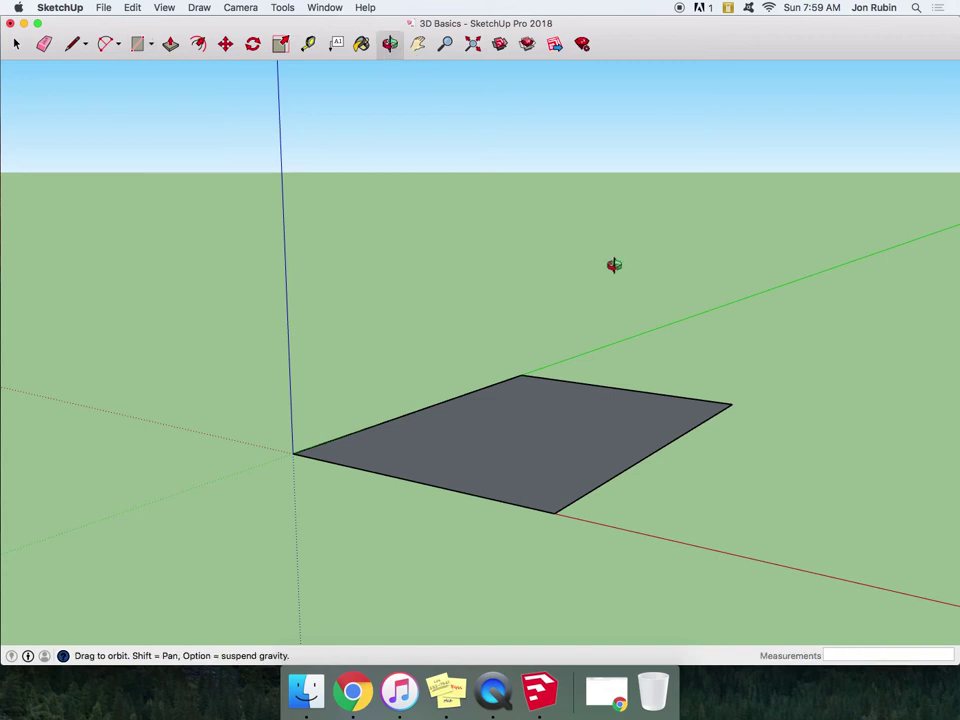
drag(613, 264, 625, 552)
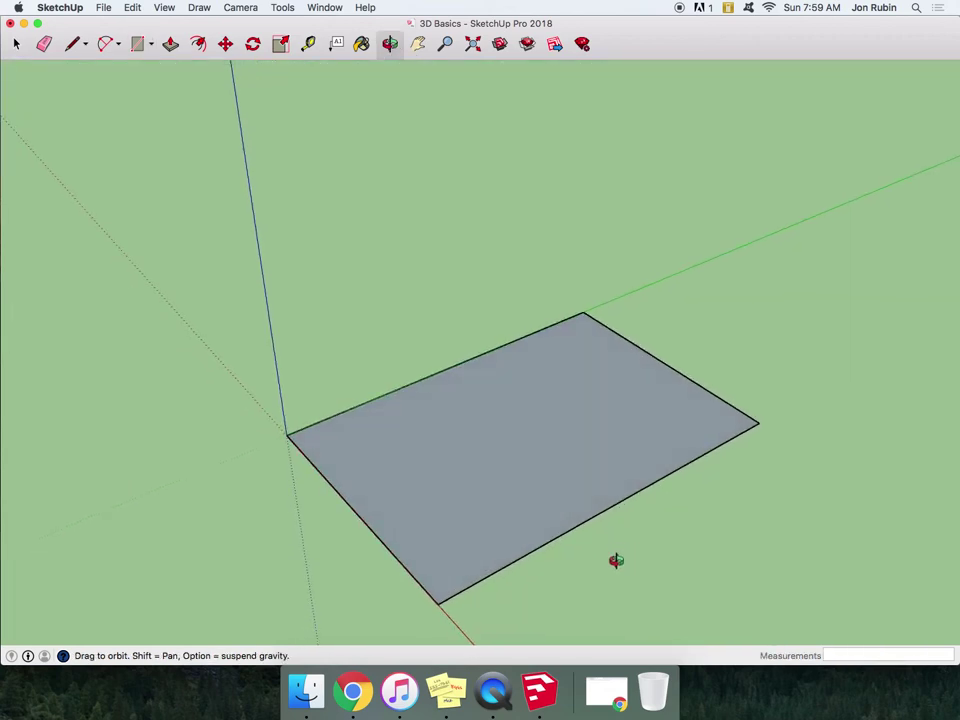
drag(347, 306, 321, 259)
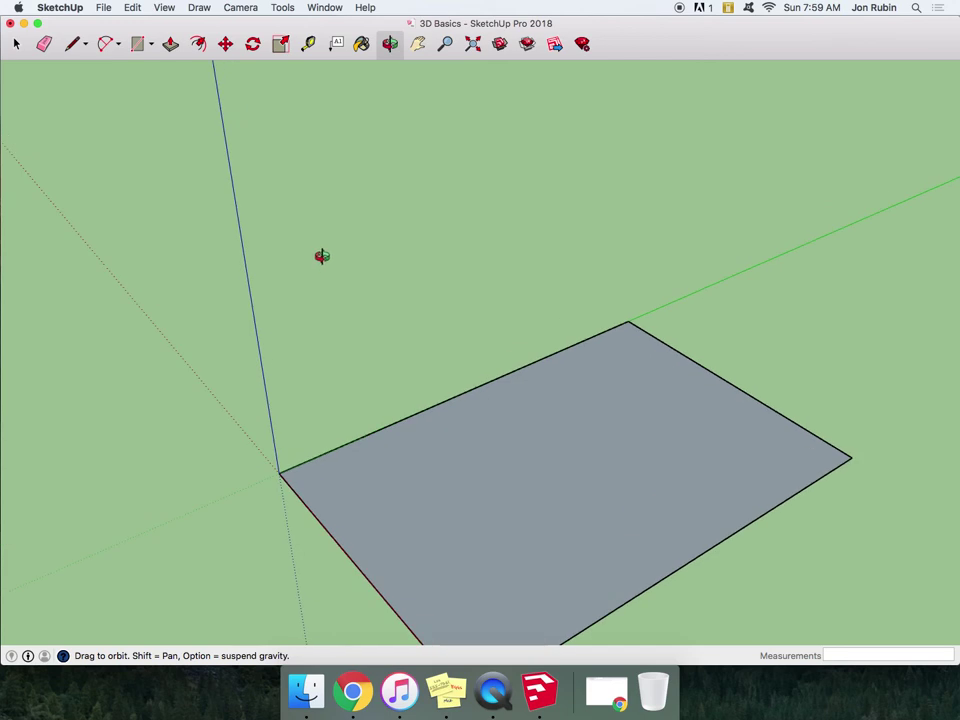
scroll(291, 204, down, 3)
scroll(620, 425, up, 2)
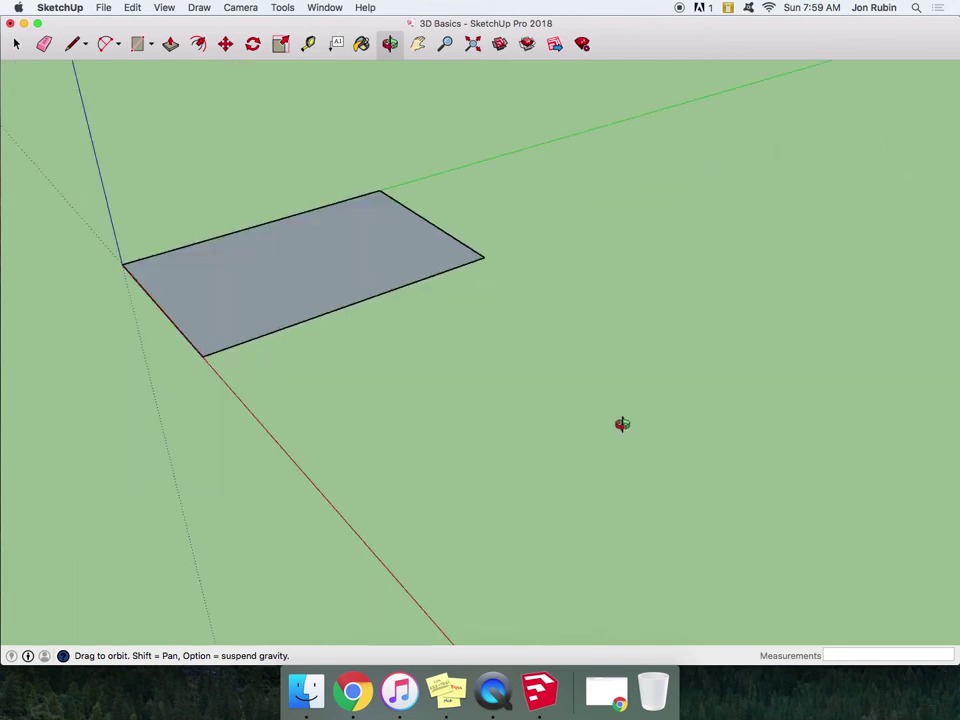
scroll(622, 424, up, 1)
scroll(612, 307, down, 3)
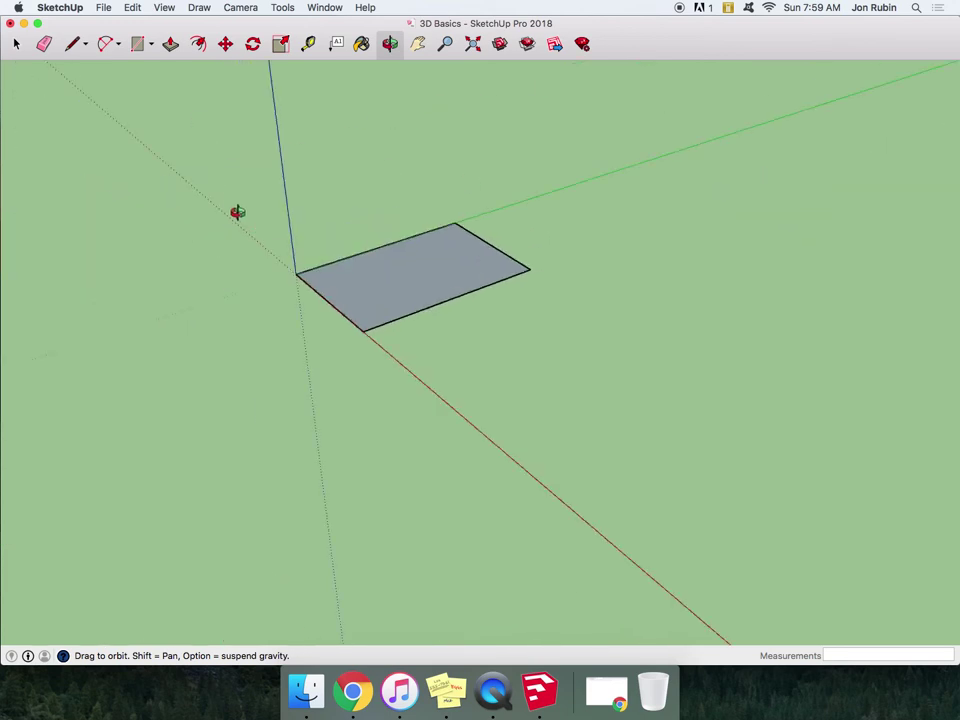
scroll(237, 212, up, 2)
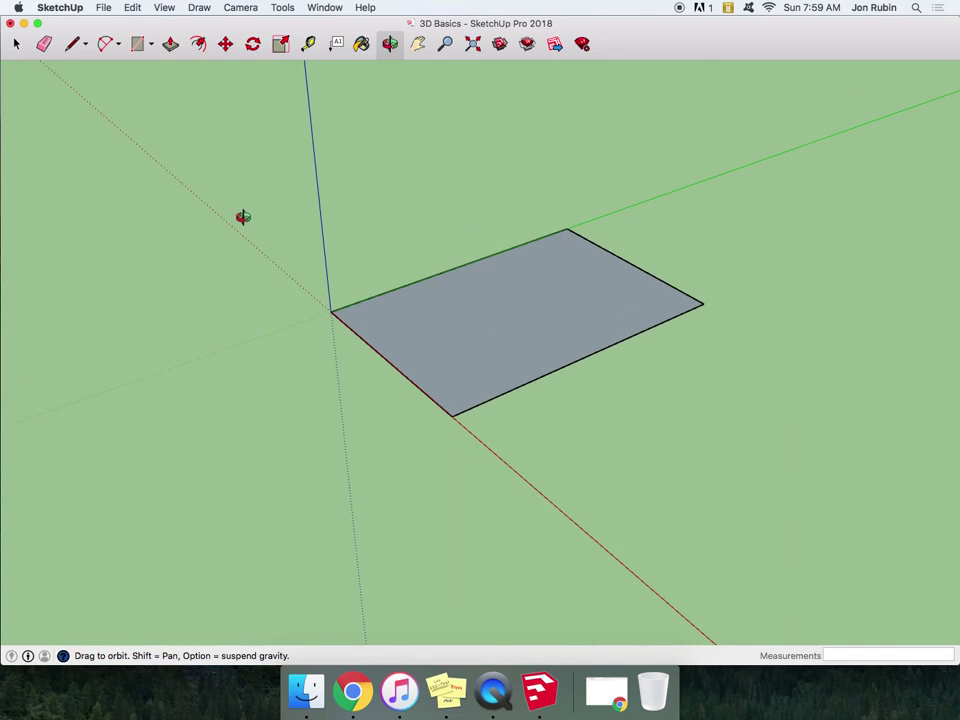
Practise the Zoom and Pan tools on the rectangle, using Zoom Extents to bring it back into view each time.
click(446, 44)
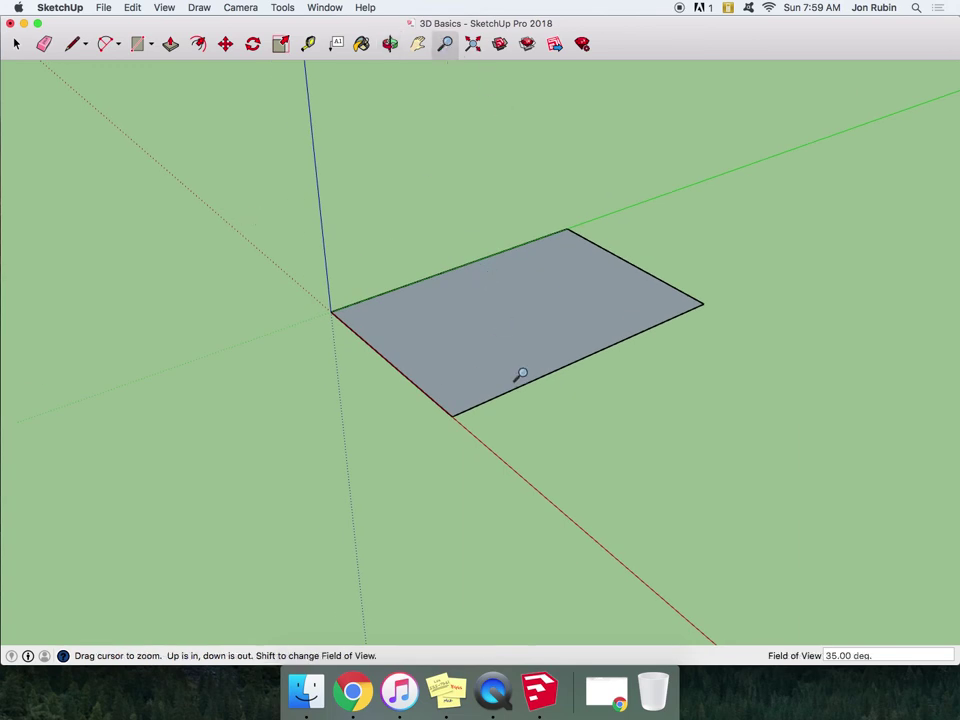
drag(521, 374, 521, 177)
click(419, 45)
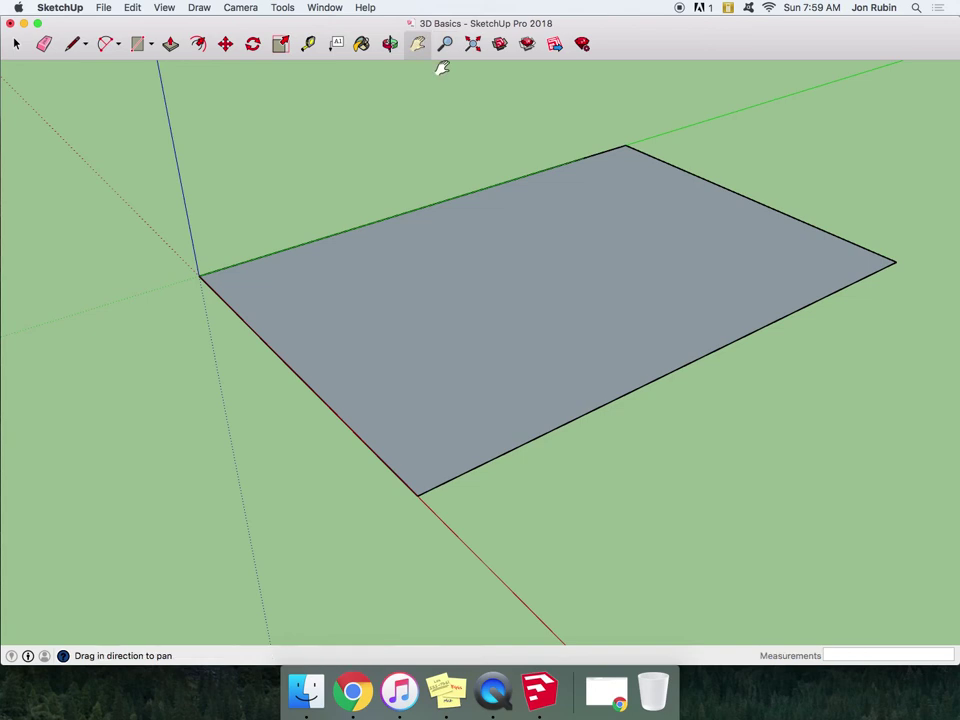
drag(784, 285, 413, 296)
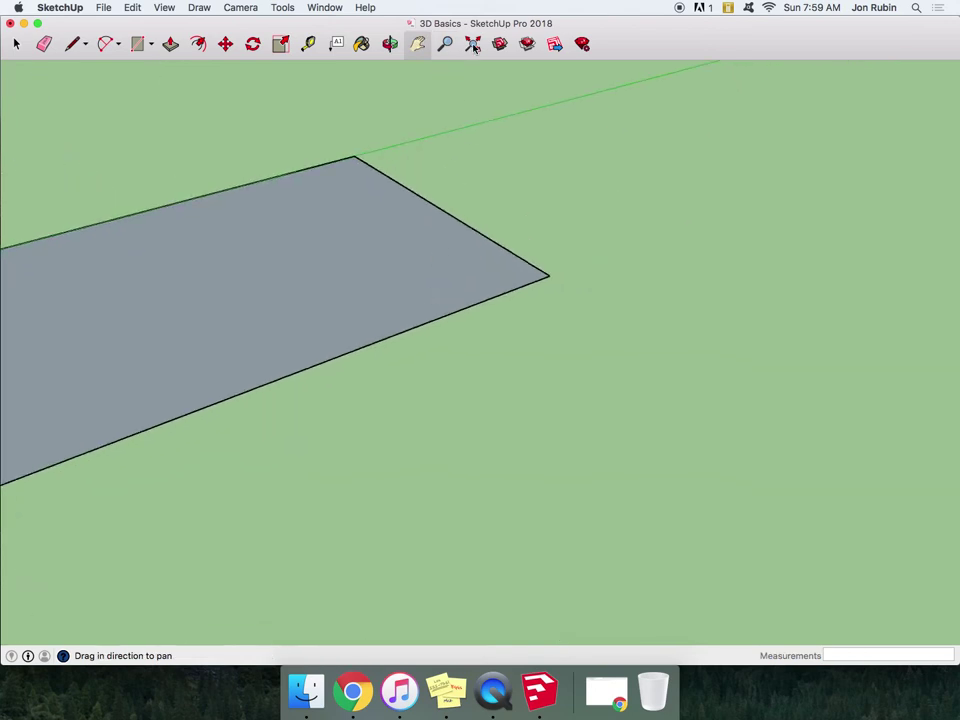
click(474, 45)
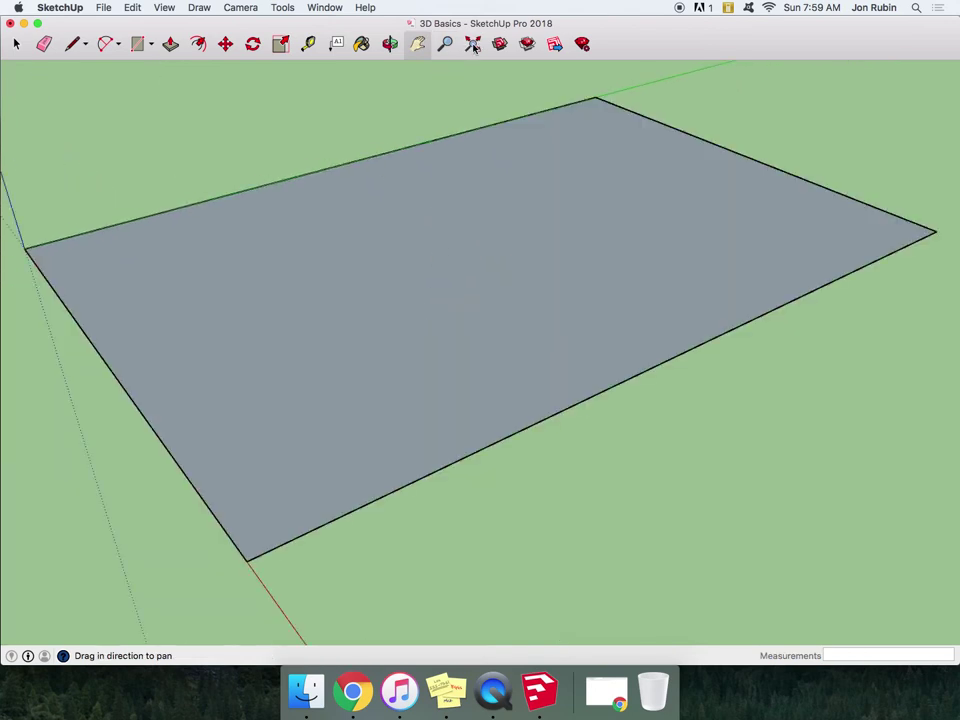
scroll(525, 369, down, 10)
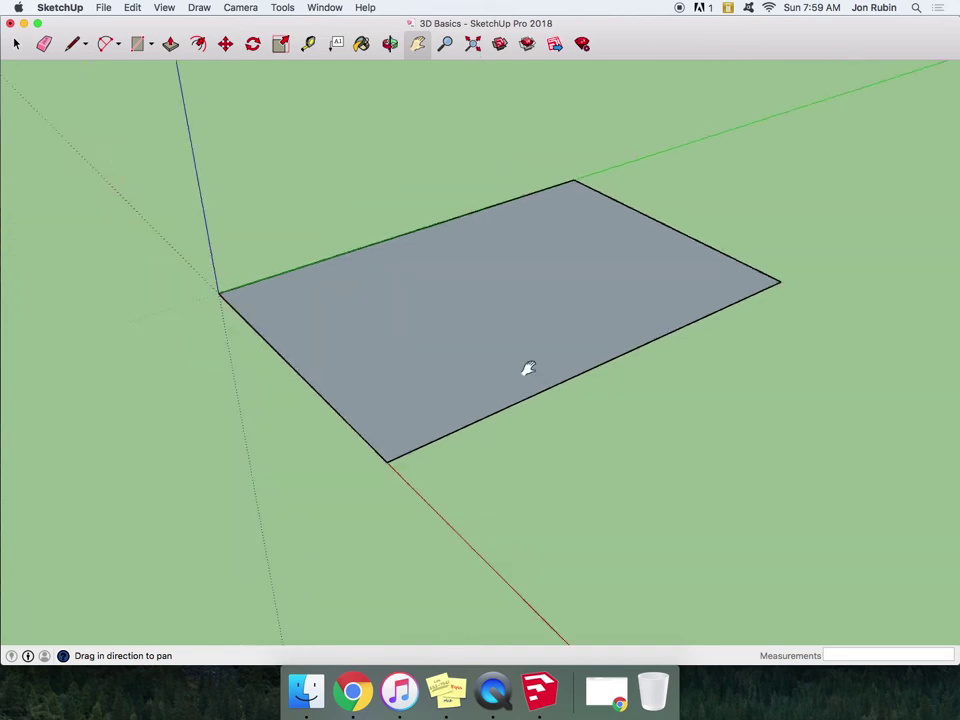
mouse_move(858, 559)
mouse_down()
mouse_move(958, 493)
mouse_move(909, 570)
mouse_move(950, 610)
mouse_up()
drag(62, 361, 247, 330)
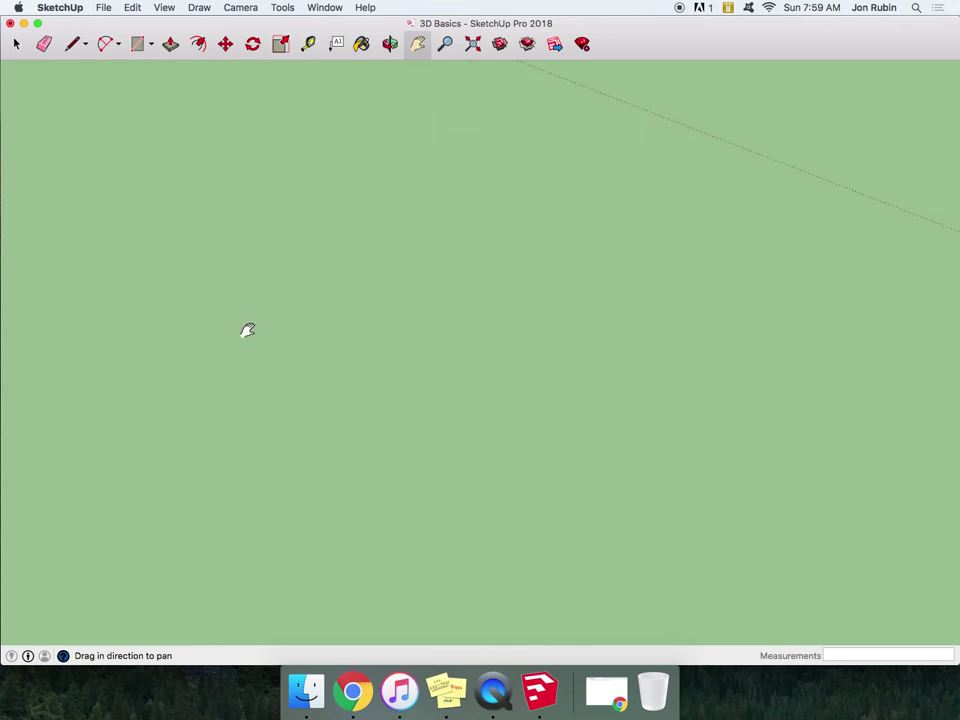
click(473, 44)
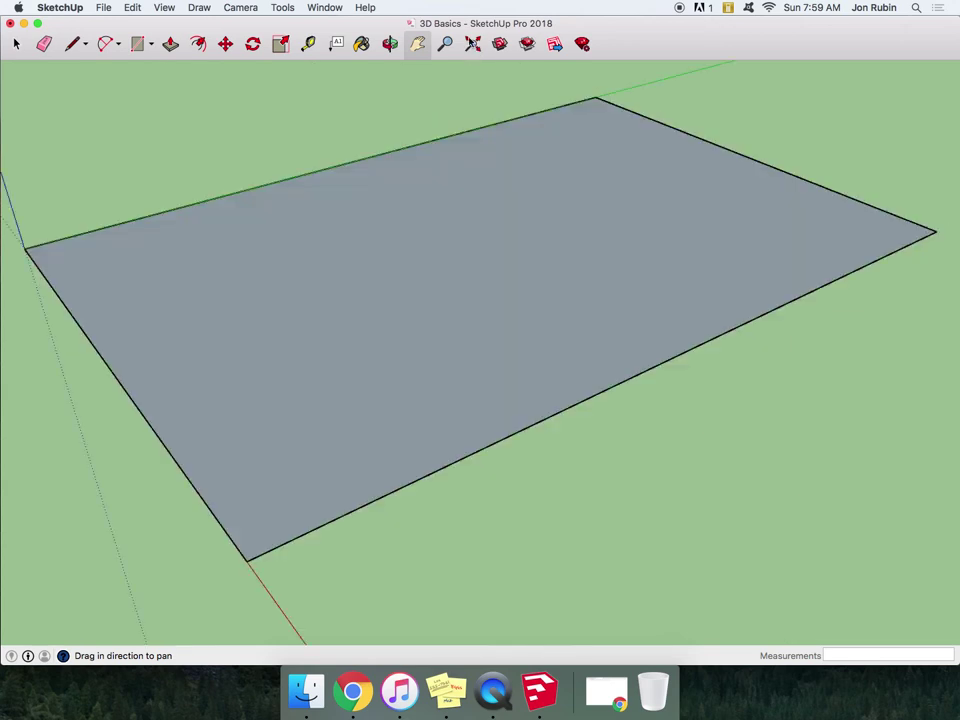
Draw a short stray line far away from the rectangle and fit everything in view with Zoom Extents.
scroll(551, 309, down, 15)
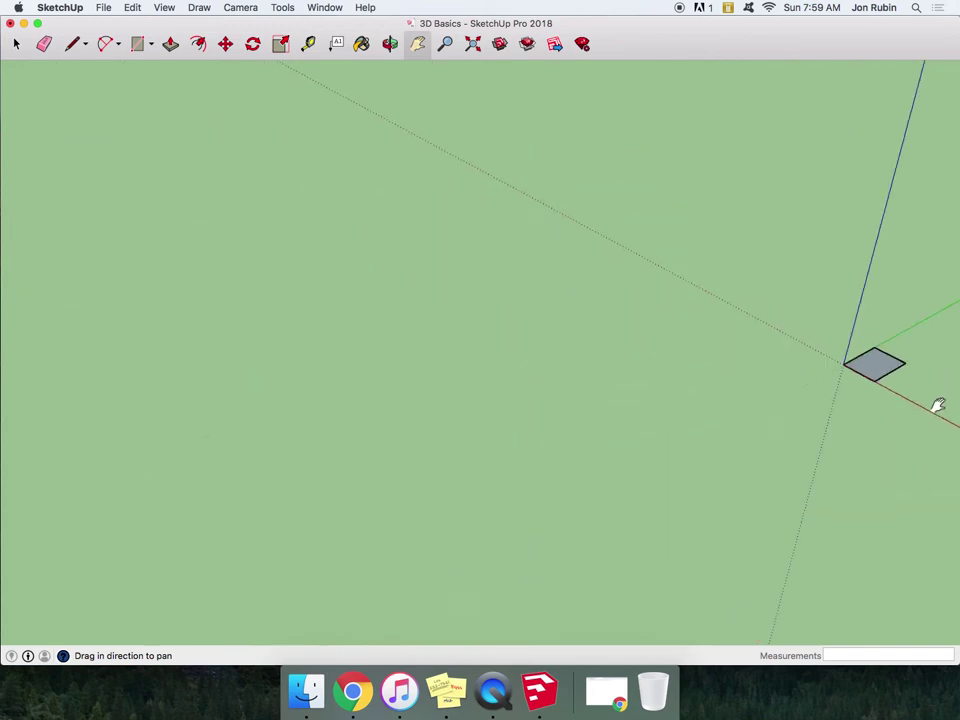
scroll(938, 405, down, 5)
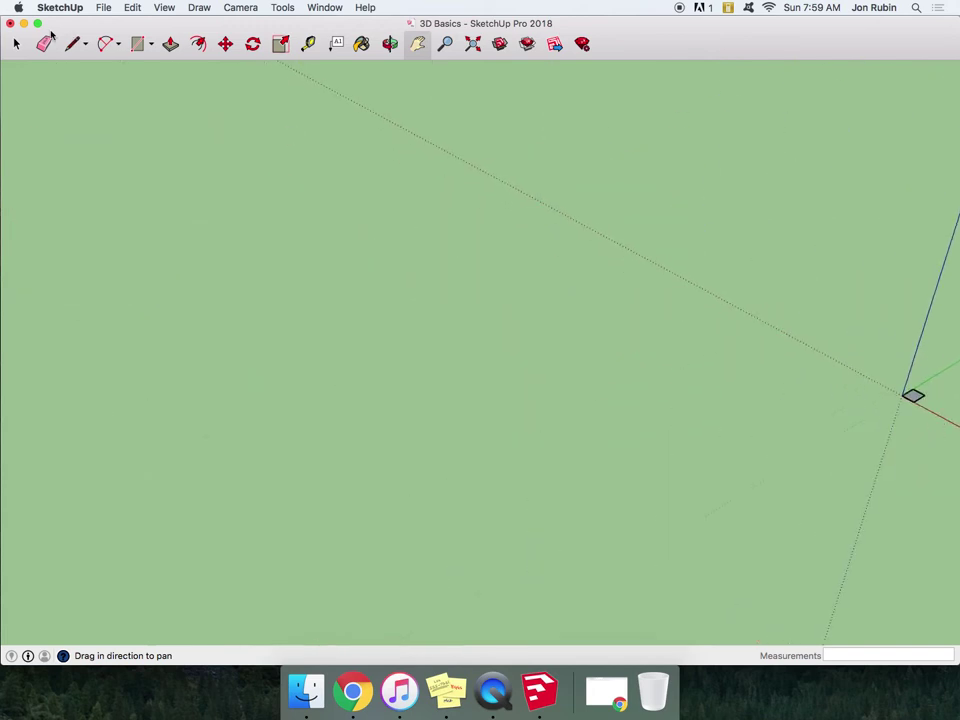
click(73, 44)
click(54, 92)
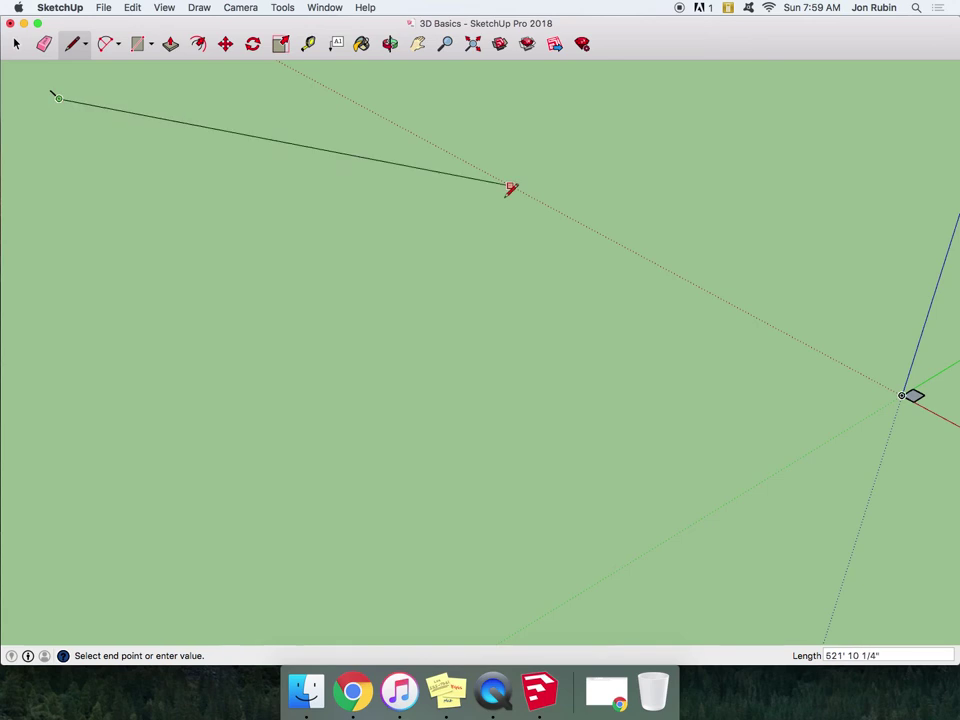
key(Escape)
scroll(953, 395, up, 2)
scroll(946, 390, up, 10)
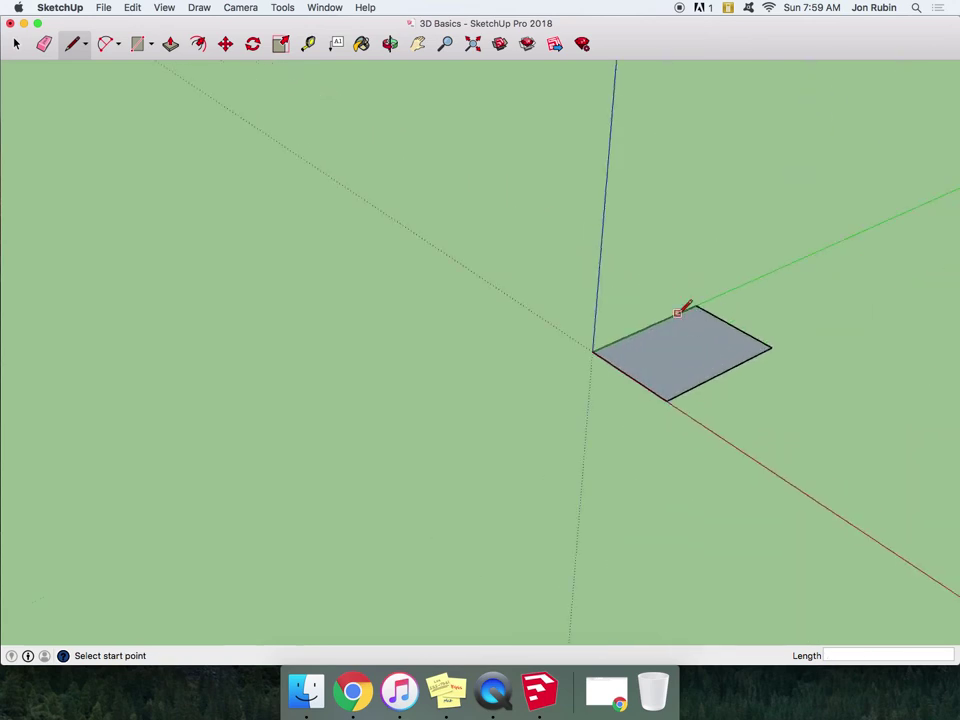
scroll(731, 341, up, 4)
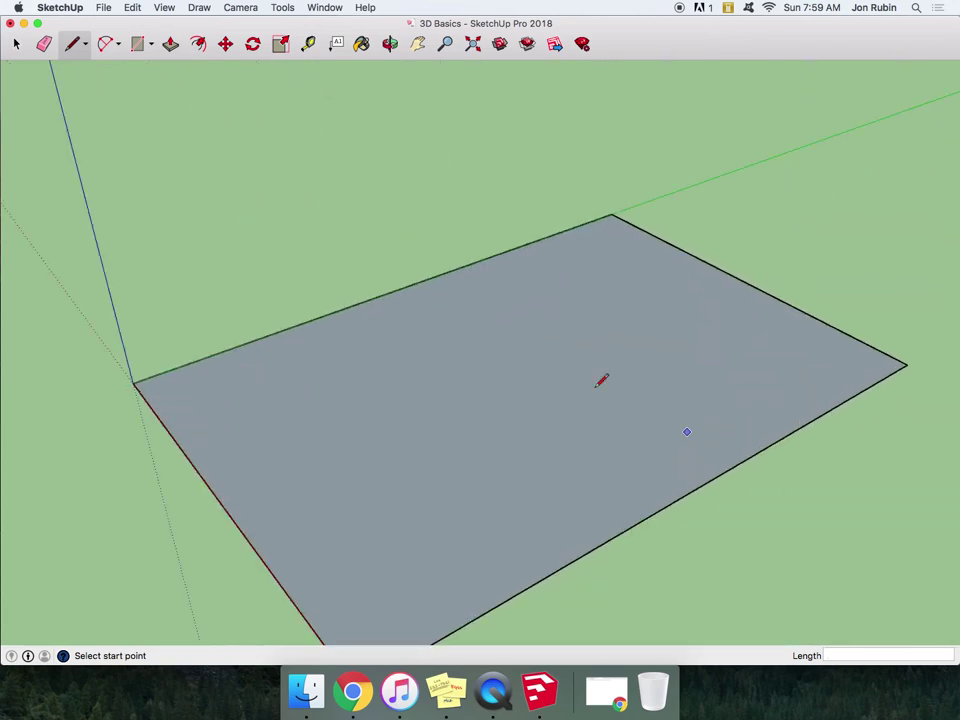
click(474, 45)
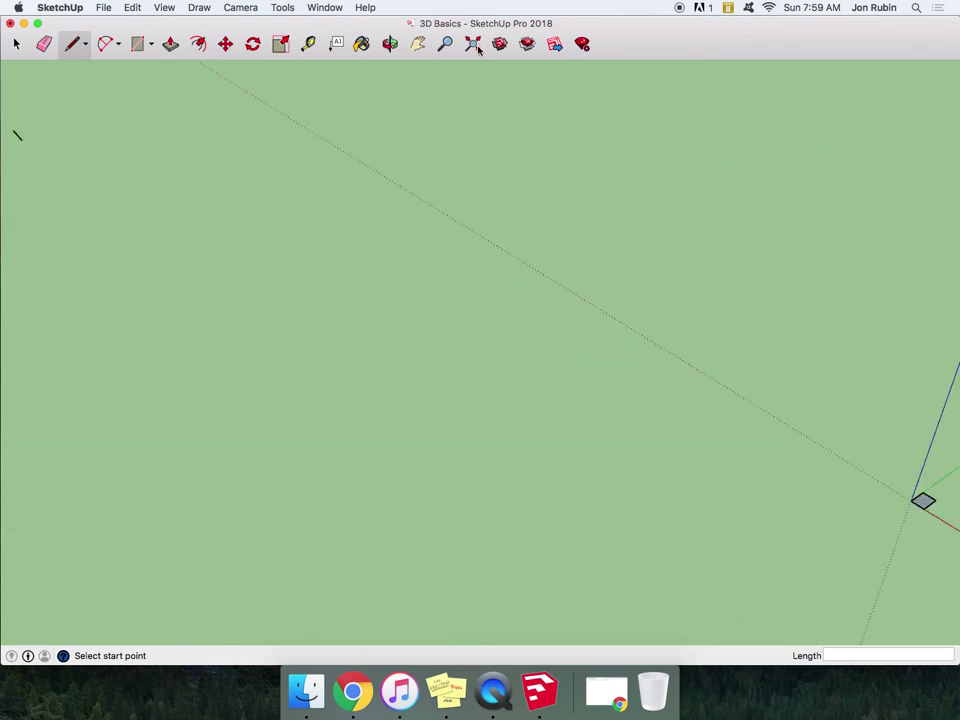
Delete the stray line and fit the rectangle in view with Zoom Extents.
click(16, 44)
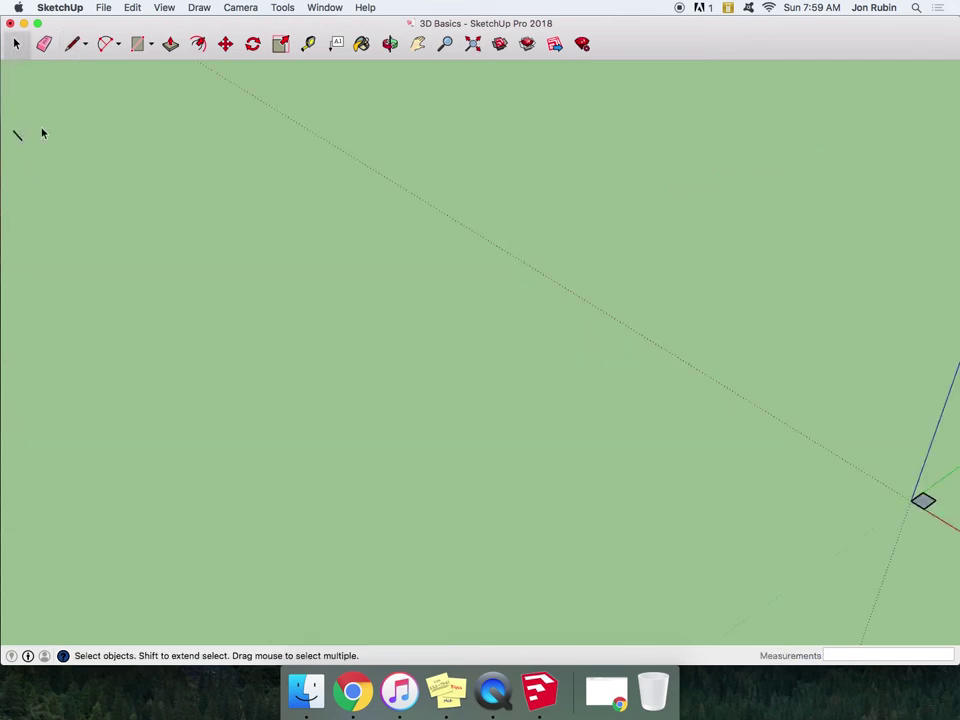
click(472, 44)
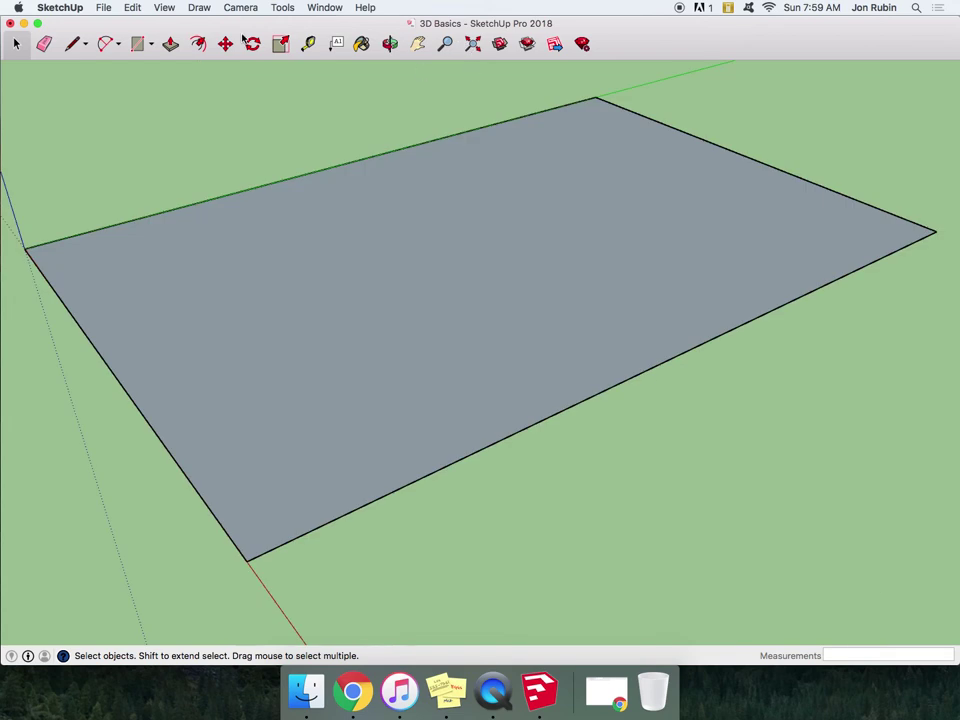
Draw a smaller rectangle freehand inside the first, about 10' 8 1/2" by 6' 5 7/16", and undo it.
click(137, 44)
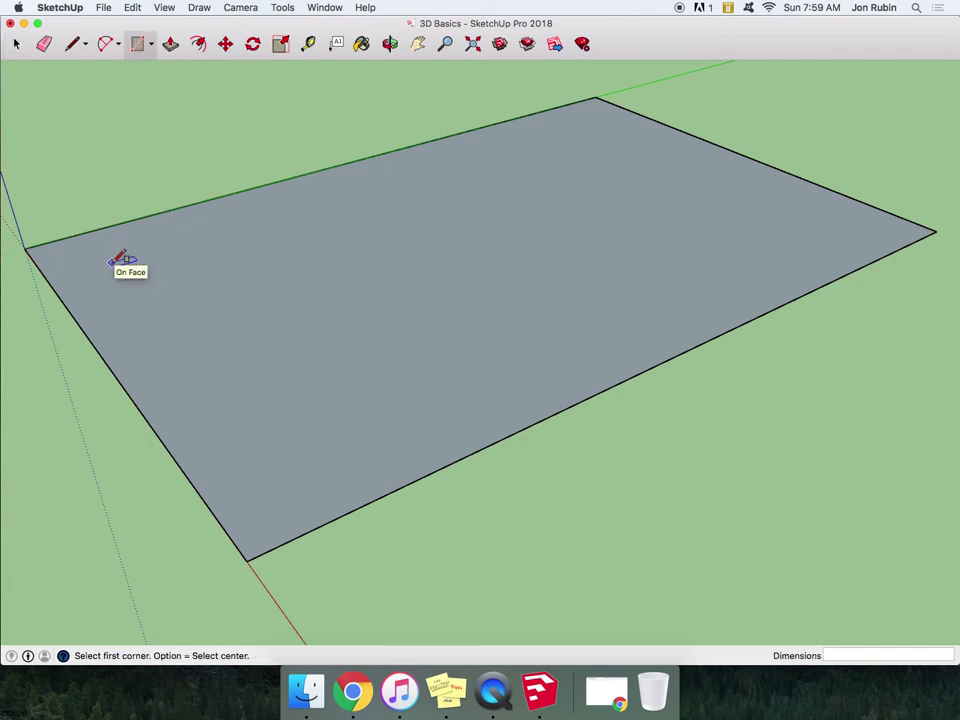
click(112, 262)
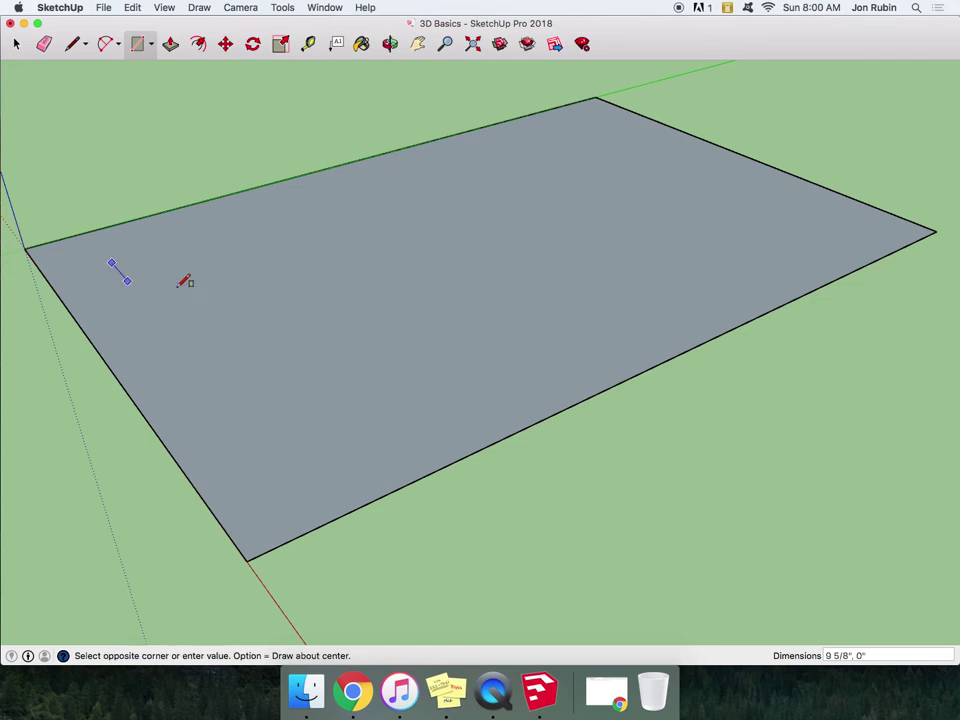
click(812, 230)
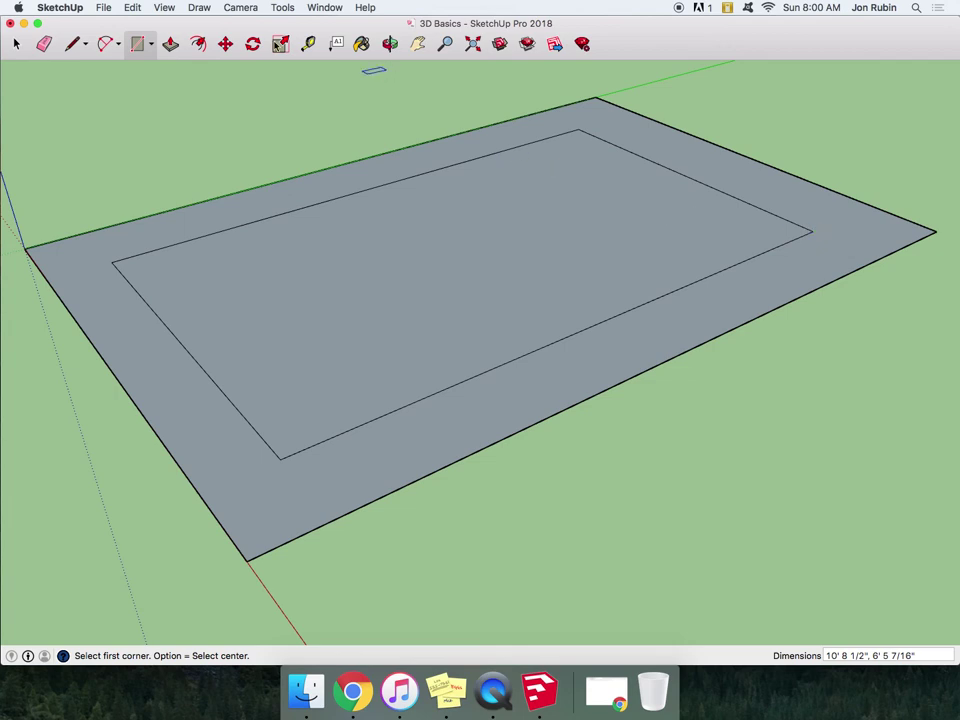
key(super+z)
Offset the large rectangle's outline inward by about 1 foot to form a smaller rectangle inside it.
click(198, 43)
click(100, 250)
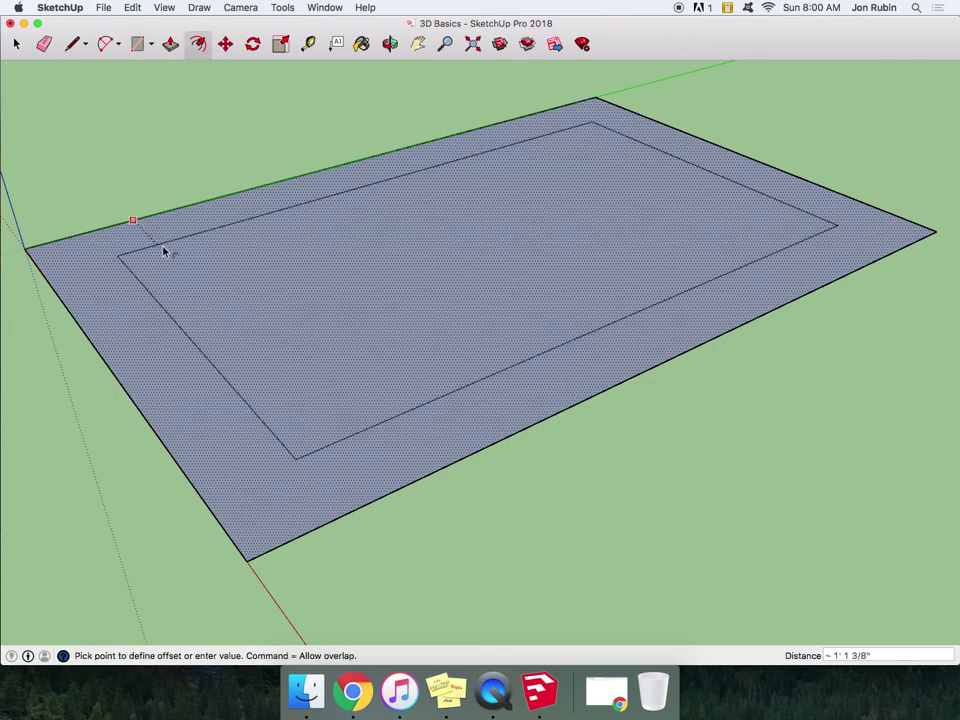
click(175, 249)
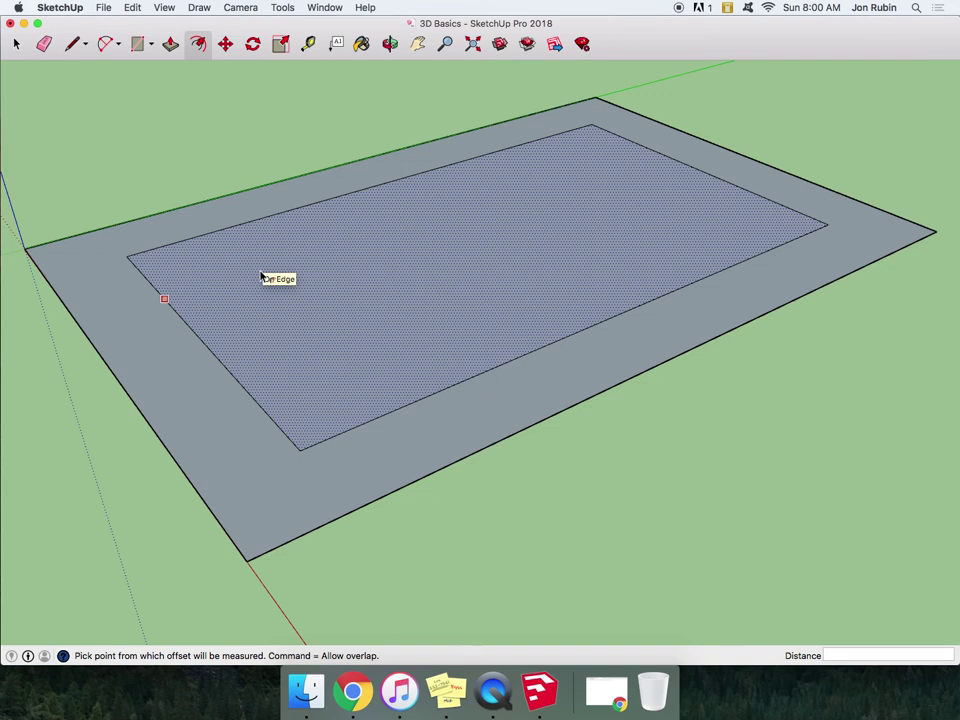
Raise the inner rectangle face by about 2 3/4" with Push/Pull.
click(170, 44)
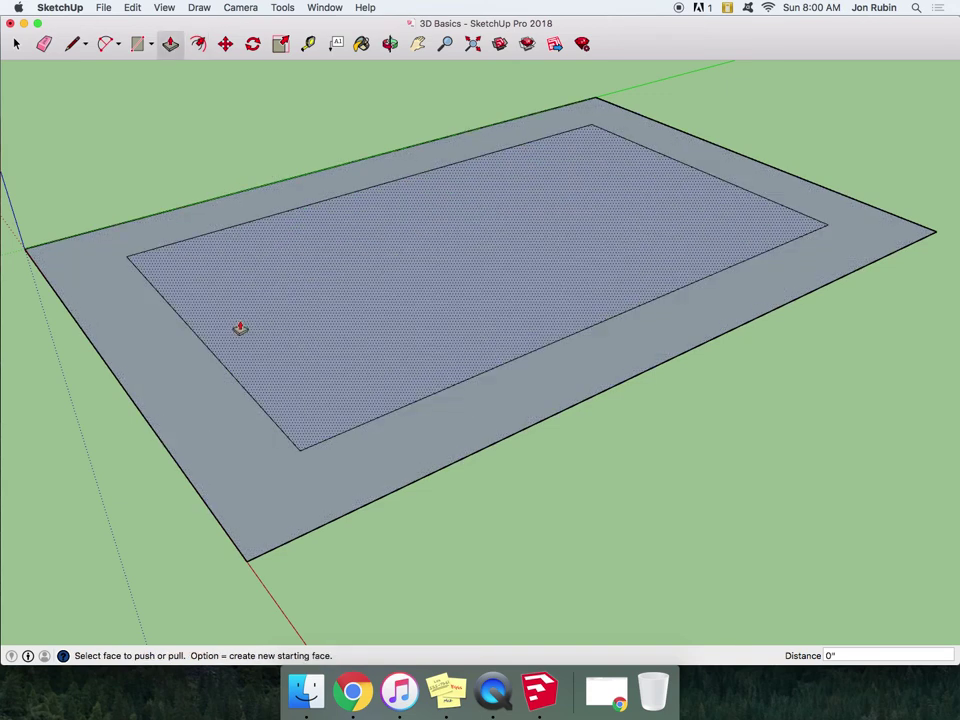
click(340, 336)
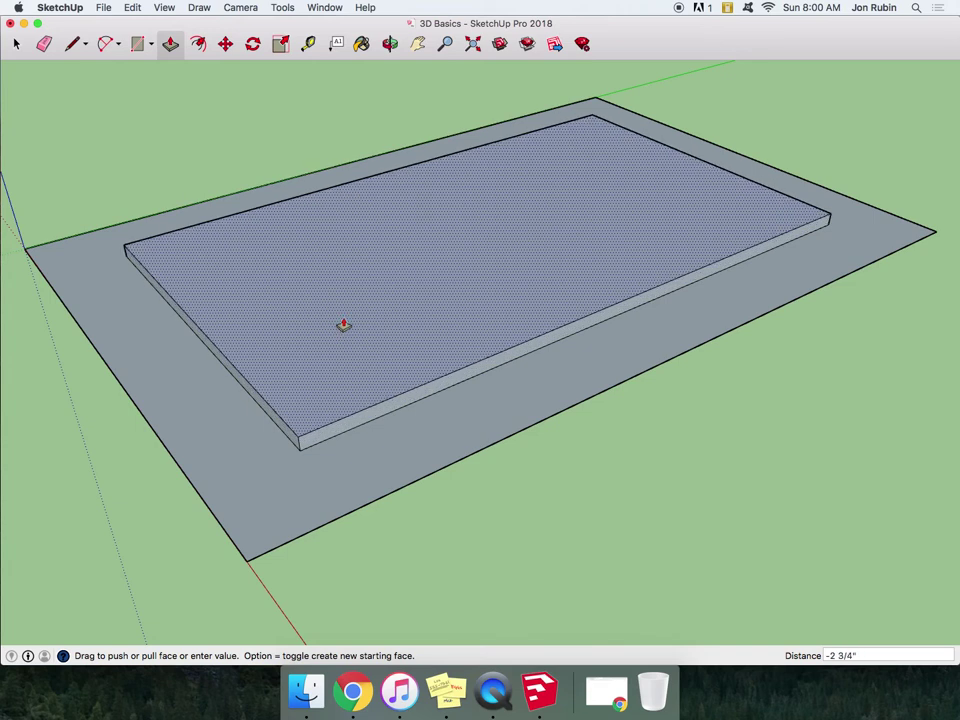
click(343, 325)
Raise the surrounding border face to about 2' 10 3/4" with Push/Pull, and undo the border and inner face pulls.
click(240, 443)
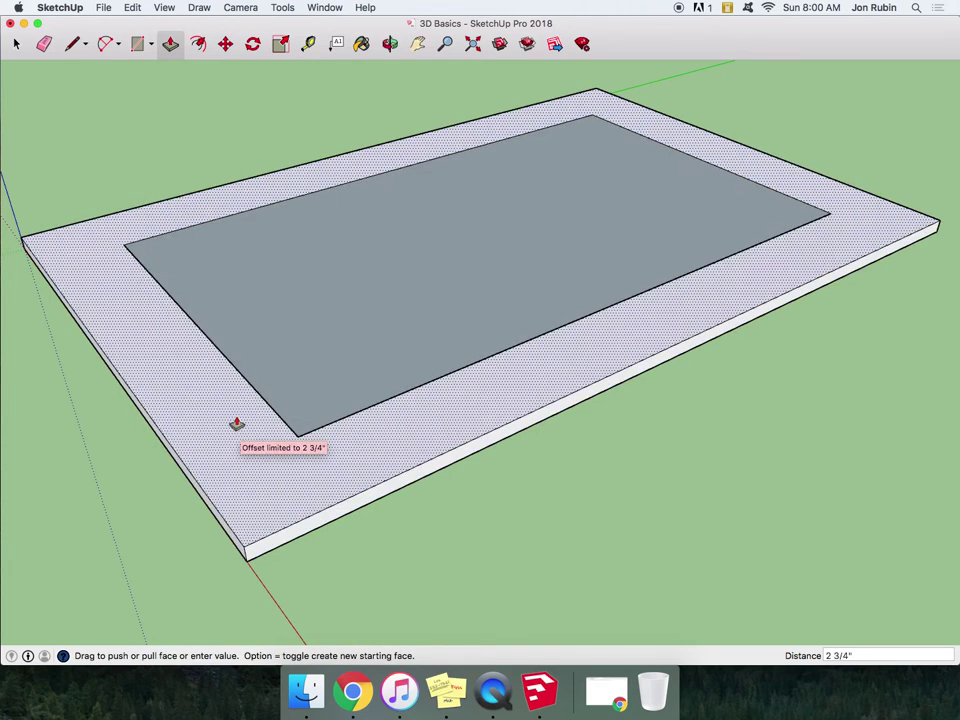
click(243, 465)
click(257, 480)
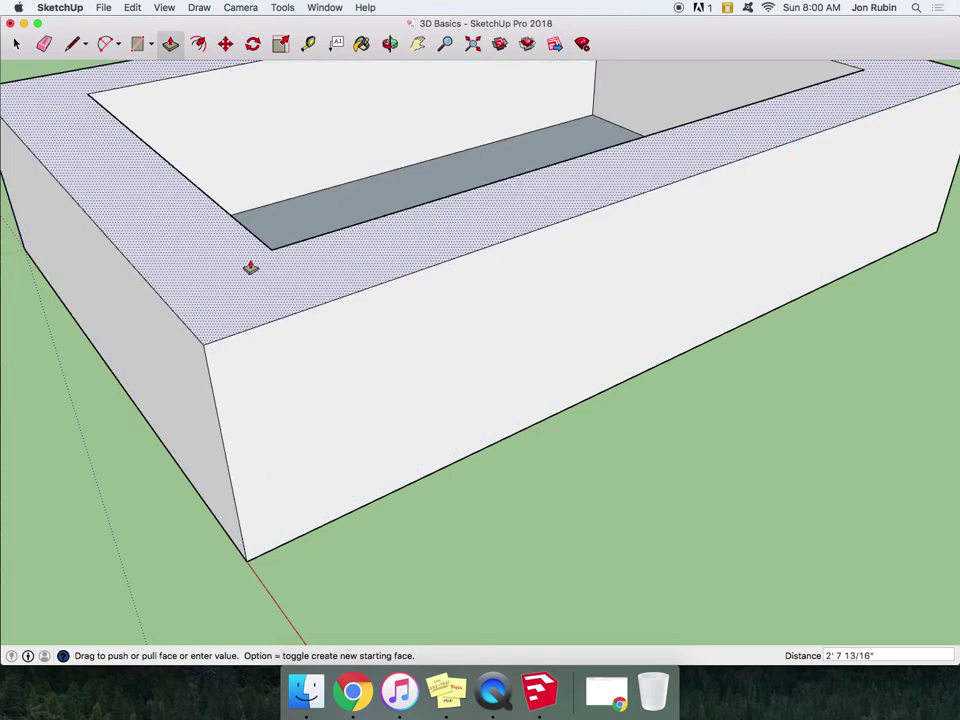
click(251, 262)
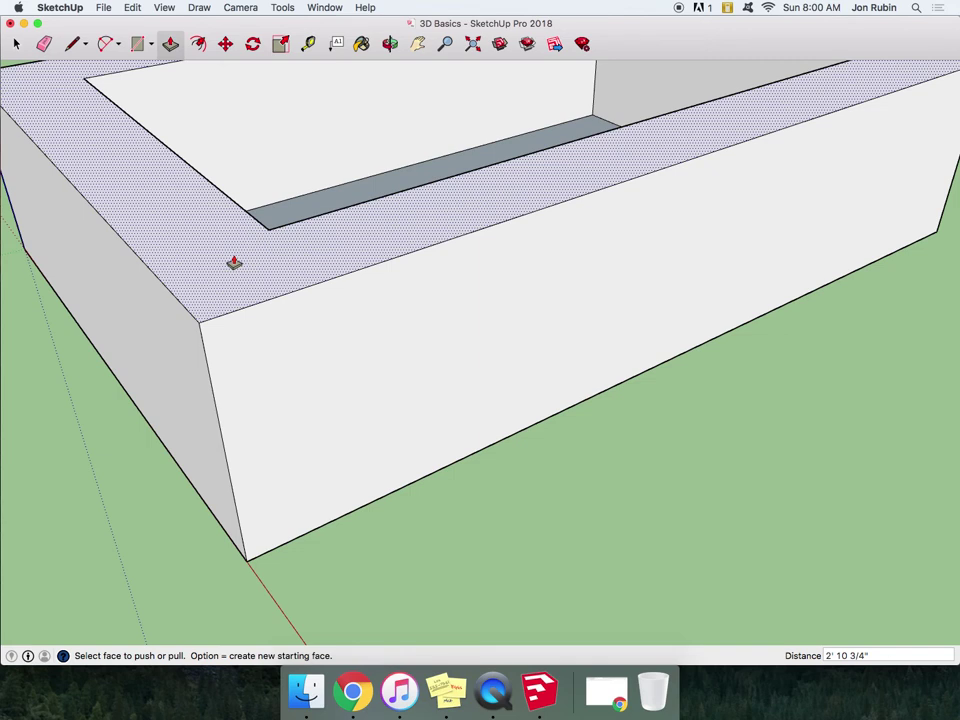
key(super+z)
key(super+z)
key(super+z)
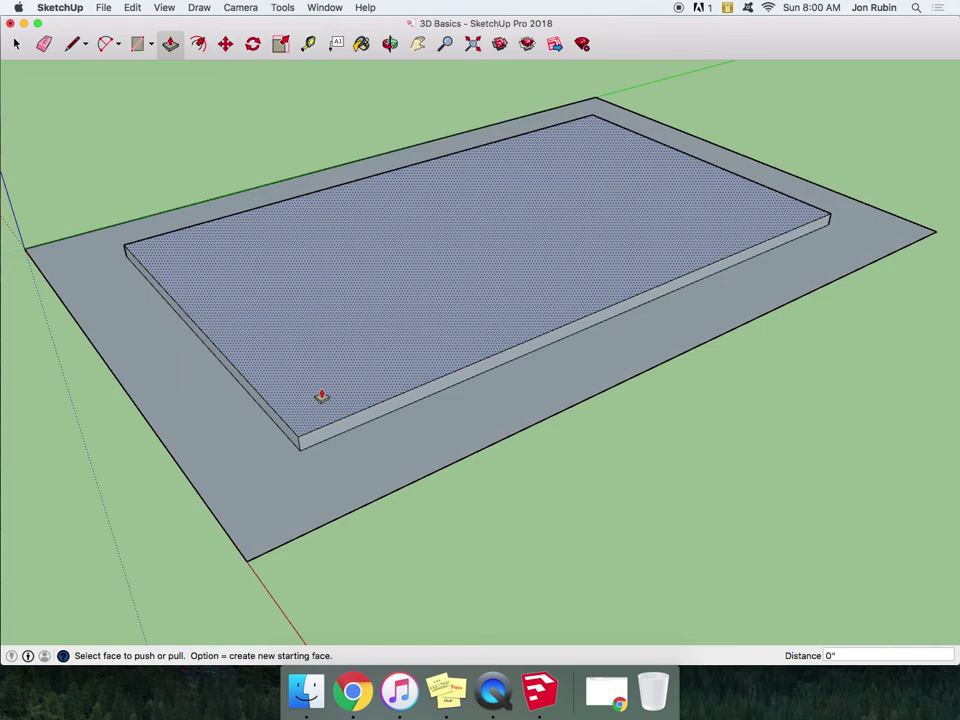
Raise the inner face by about 2 1/2", pull its narrow end face outward about 1' 4 1/4", and undo the end-face pull.
click(350, 397)
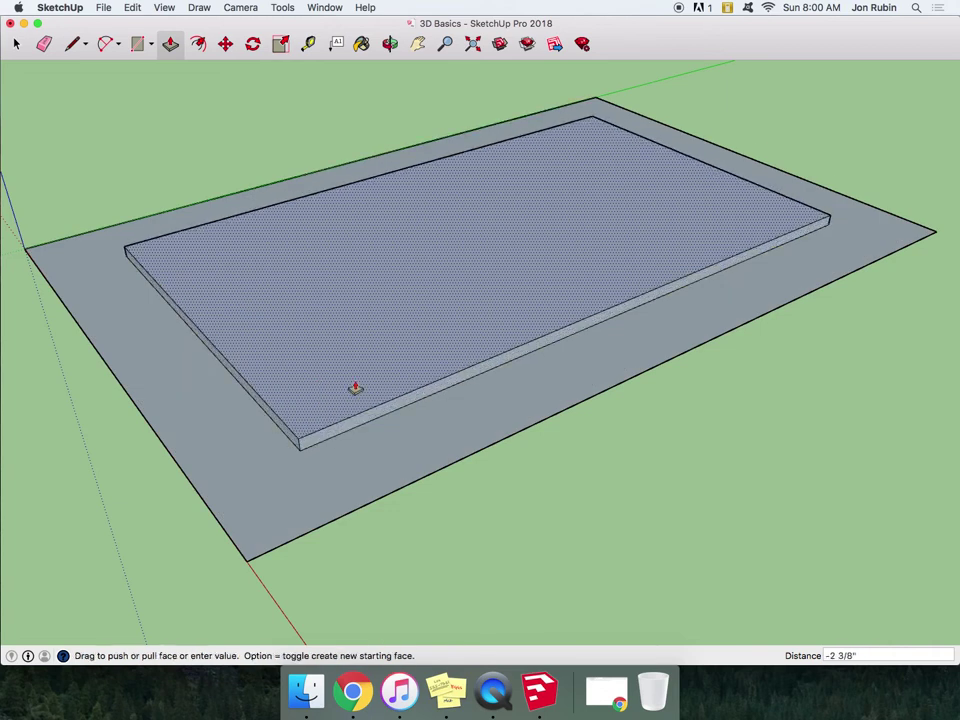
click(356, 388)
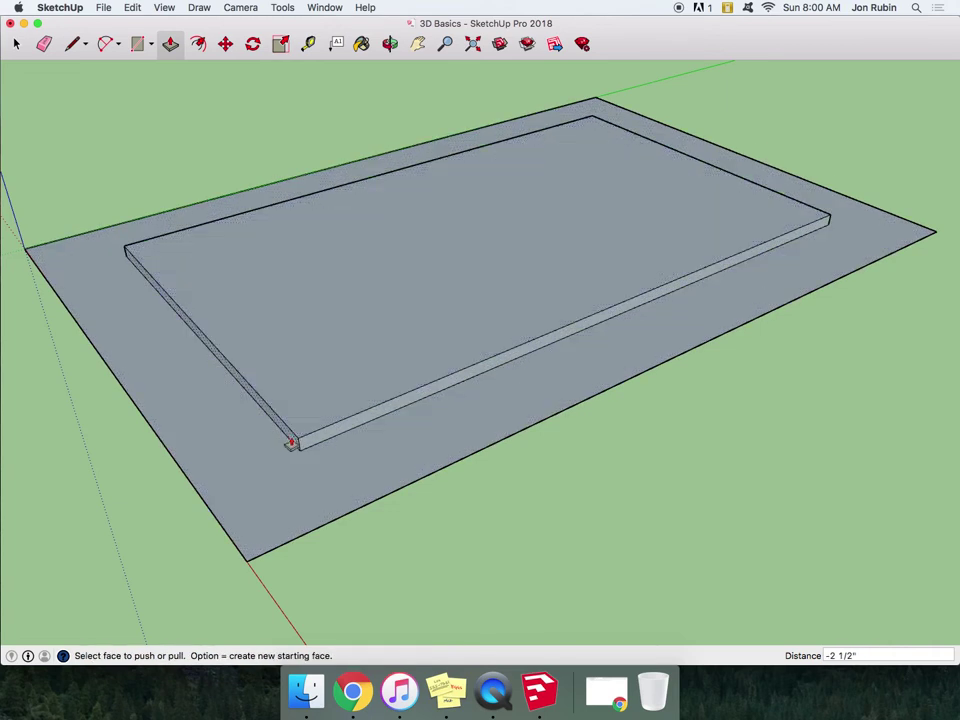
click(291, 444)
click(2, 596)
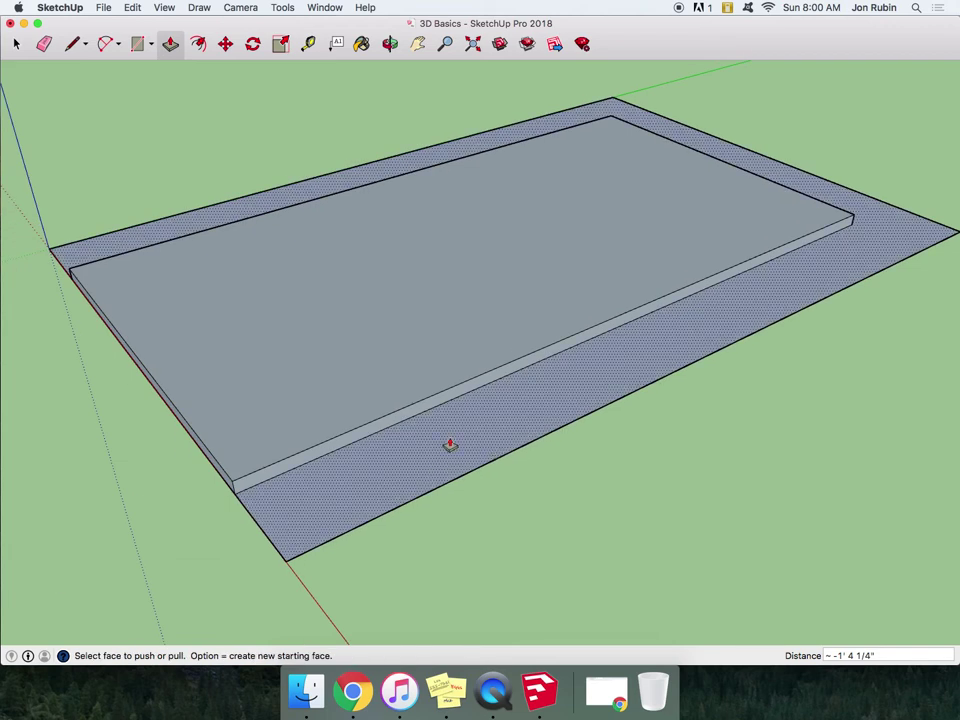
key(super+z)
Raise the border around the inner face to about 3' 1 3/4" with Push/Pull, making a hollow box.
click(358, 490)
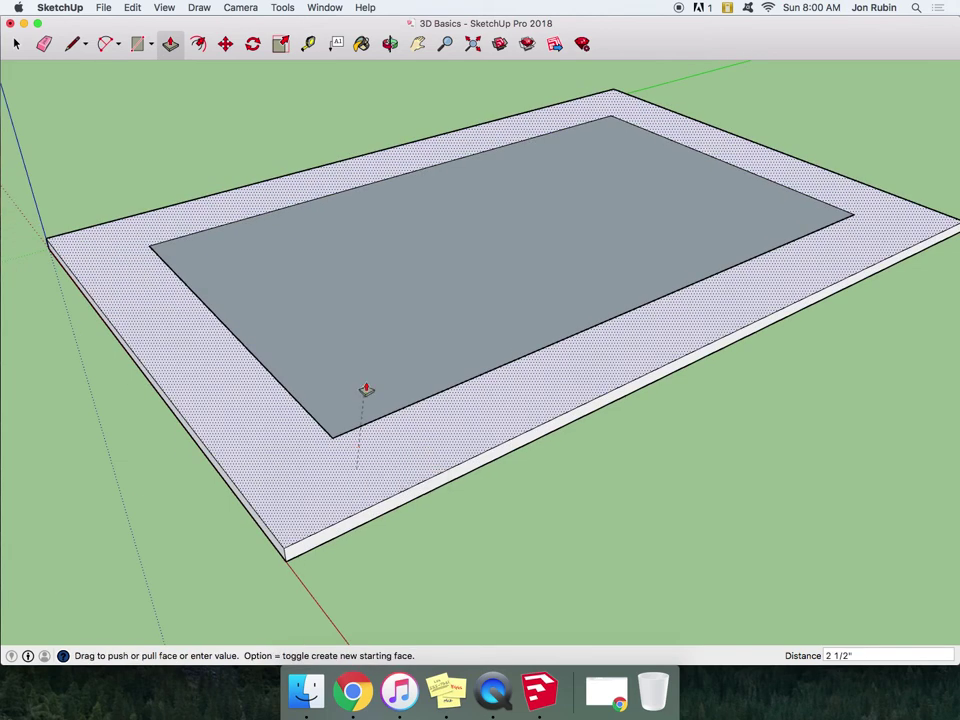
click(315, 83)
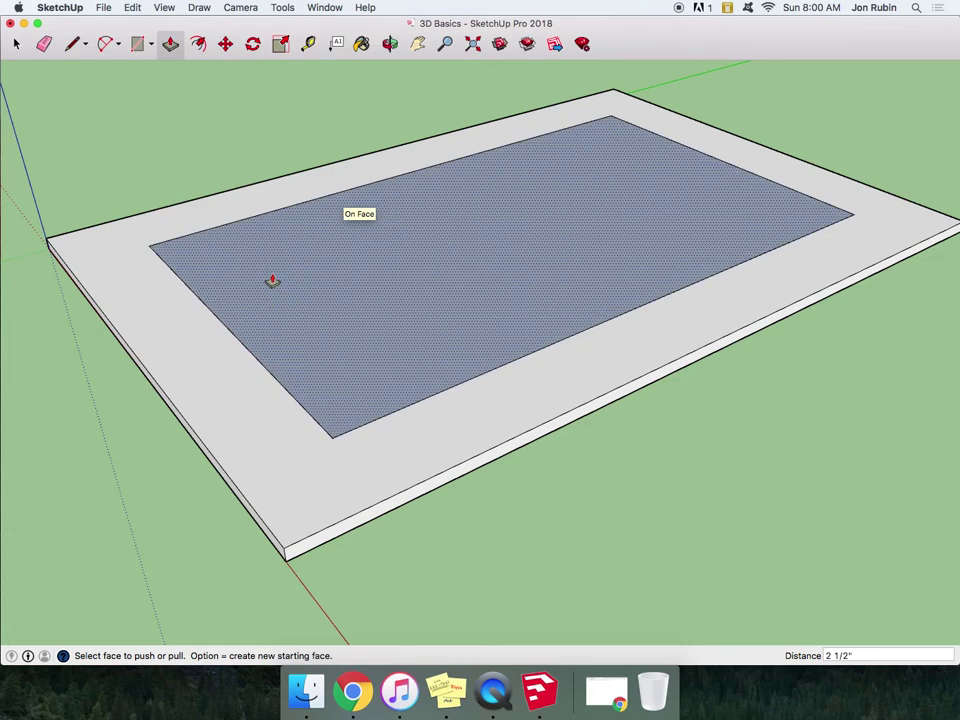
click(315, 504)
click(317, 283)
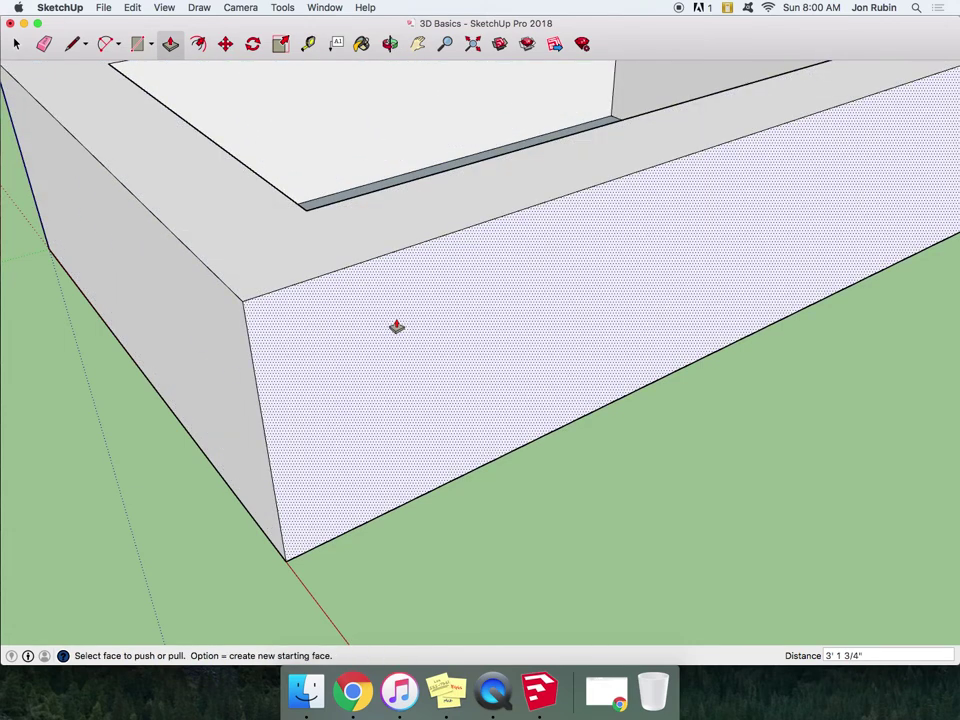
scroll(426, 370, down, 5)
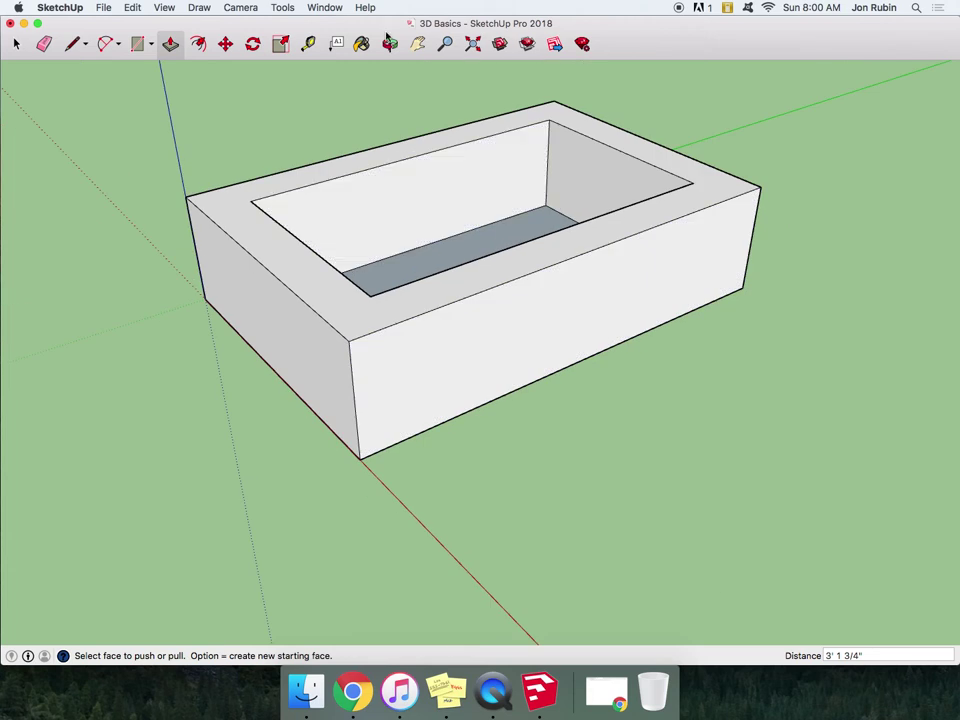
Examine the recess in the hollow box's underside from below, and undo the pulls back to the flat offset rectangles.
click(389, 41)
drag(512, 564, 519, 247)
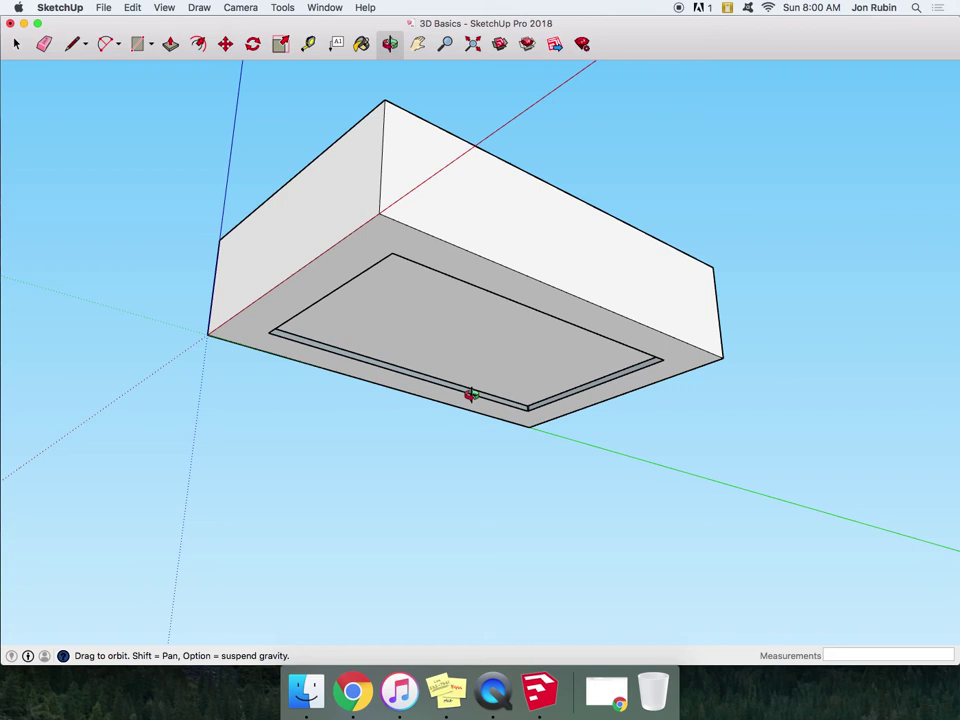
scroll(471, 395, up, 5)
scroll(716, 393, up, 1)
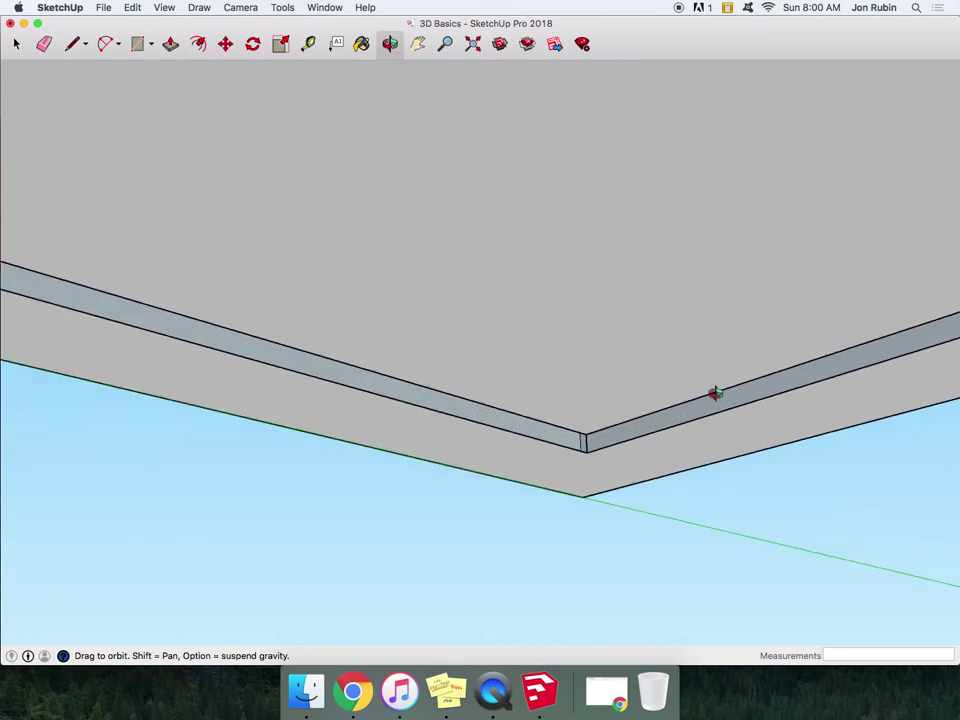
scroll(707, 391, down, 6)
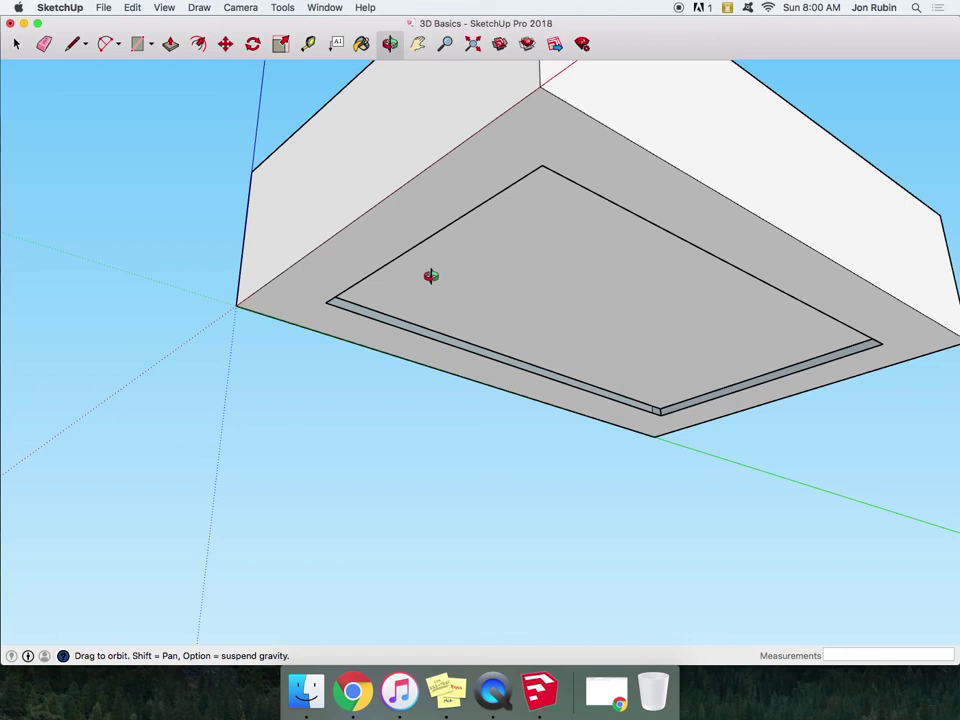
drag(675, 128, 571, 458)
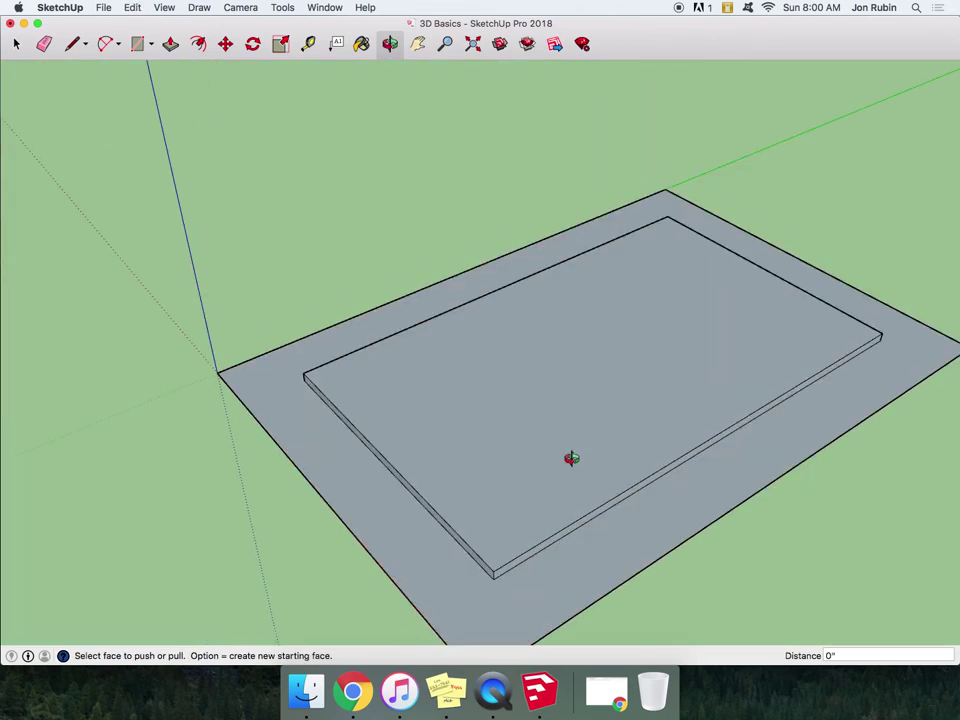
key(super+z)
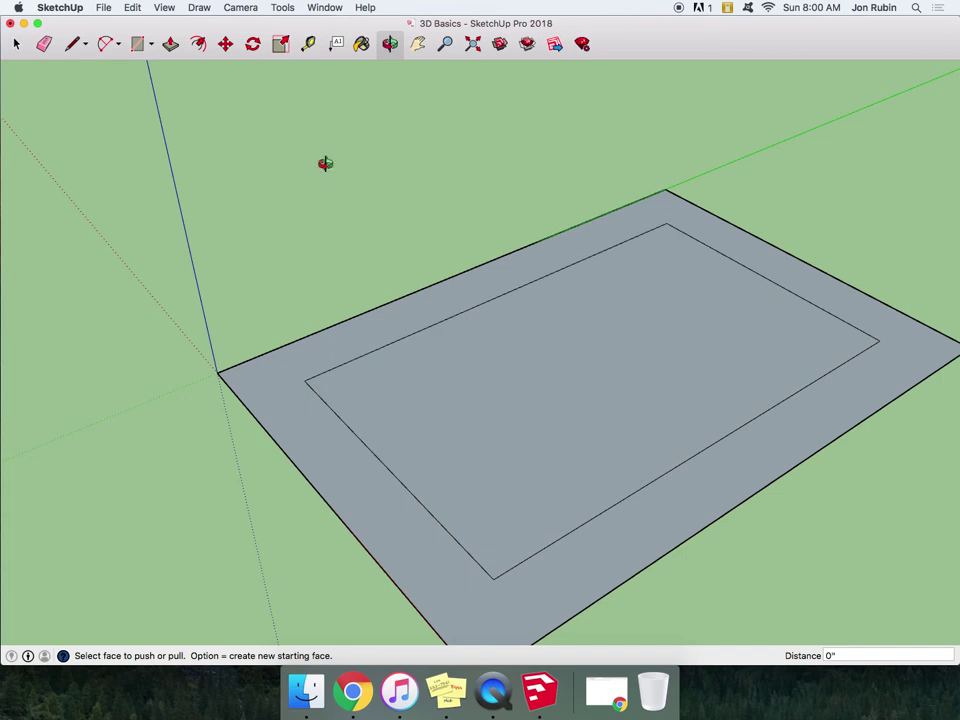
Raise the inner face by about 7 3/8" and the surrounding border by about 4' 8 5/16" with Push/Pull.
click(170, 43)
drag(392, 405, 422, 437)
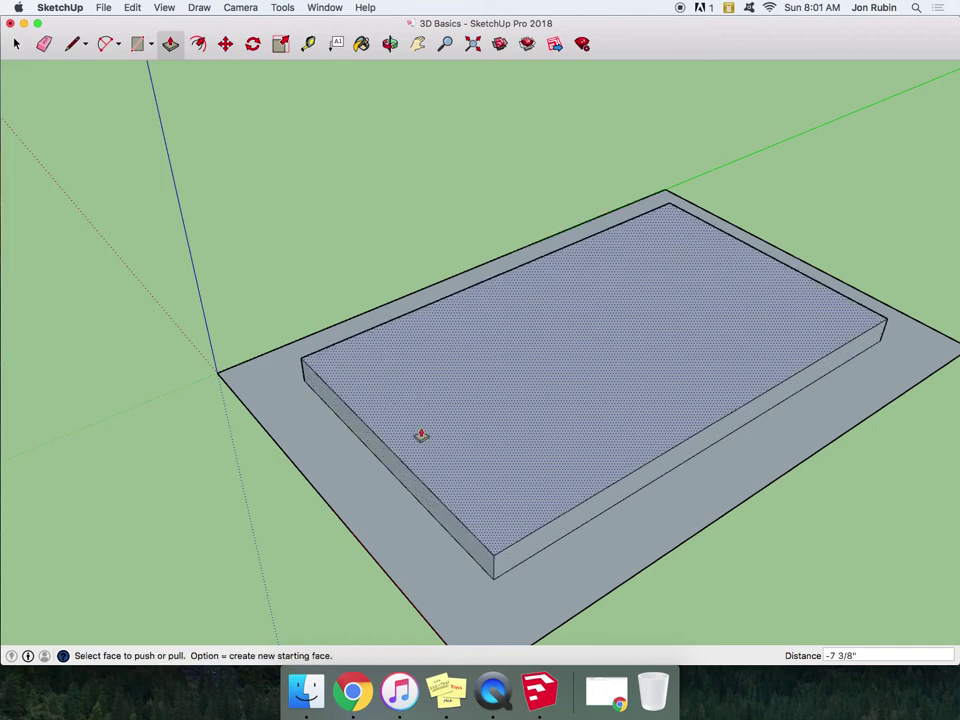
drag(360, 497, 386, 233)
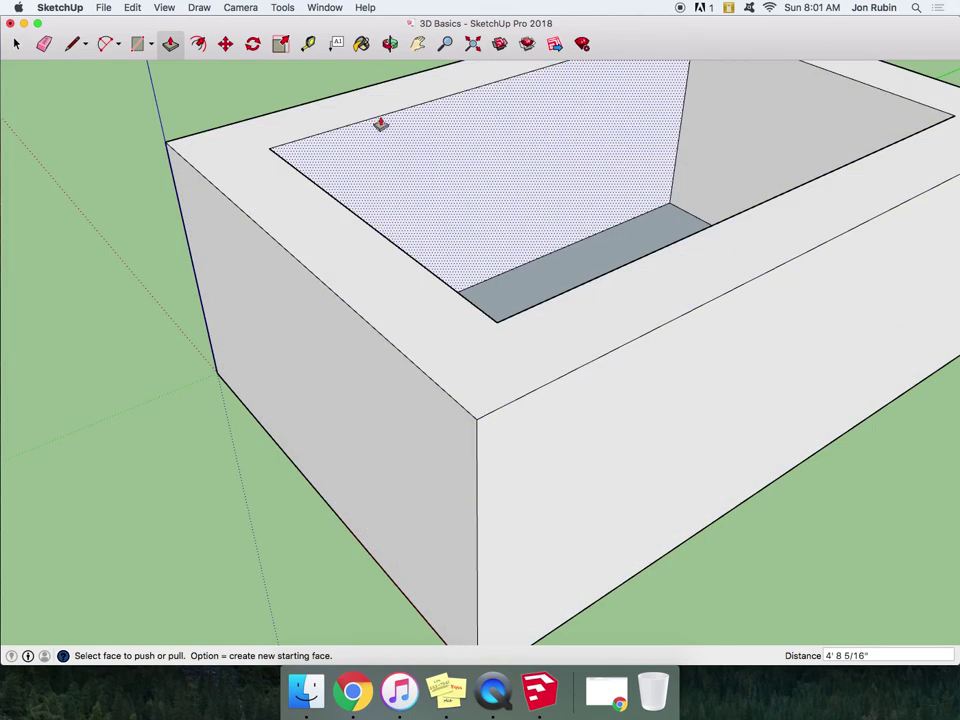
Attach a leader text to the hollow box's top rim reading "Wrong Way" with "(Drawing 2D First)" on the second line.
click(337, 43)
scroll(272, 189, down, 5)
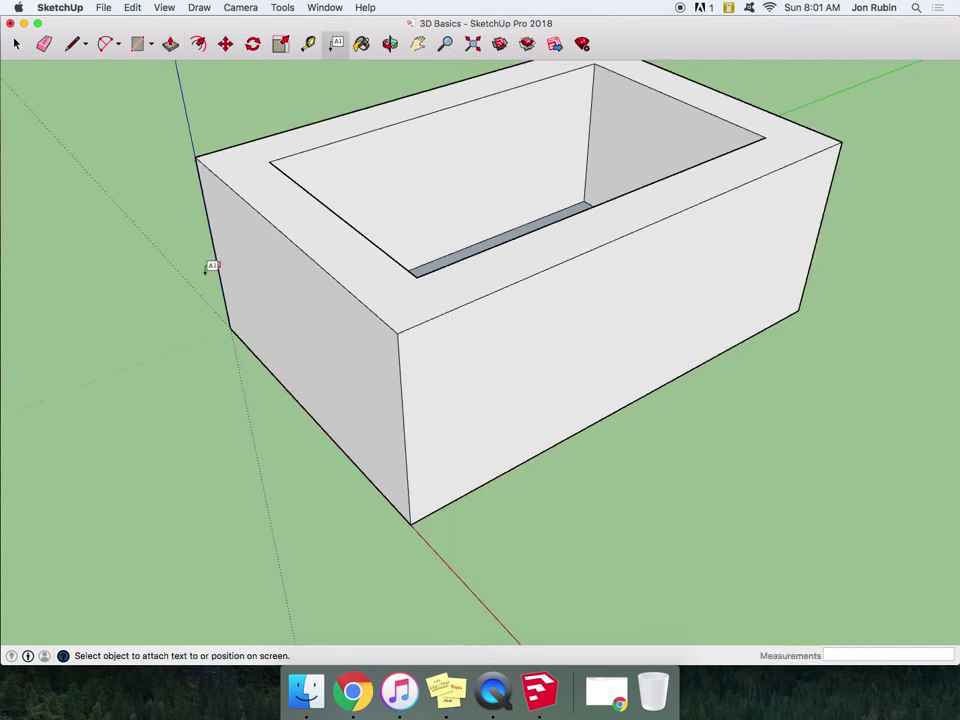
click(753, 119)
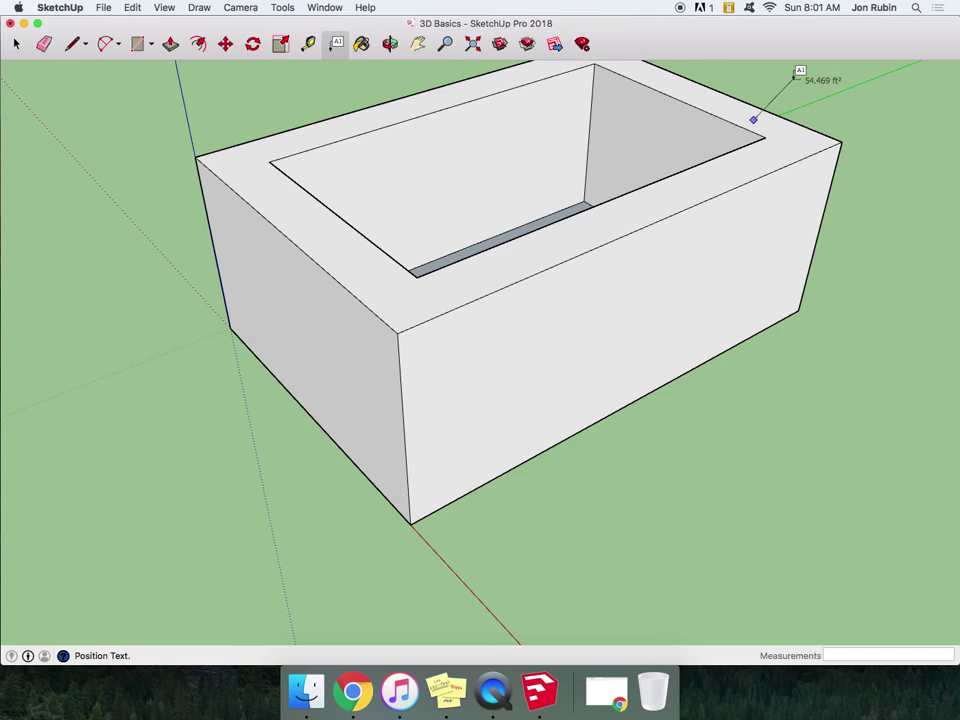
click(800, 78)
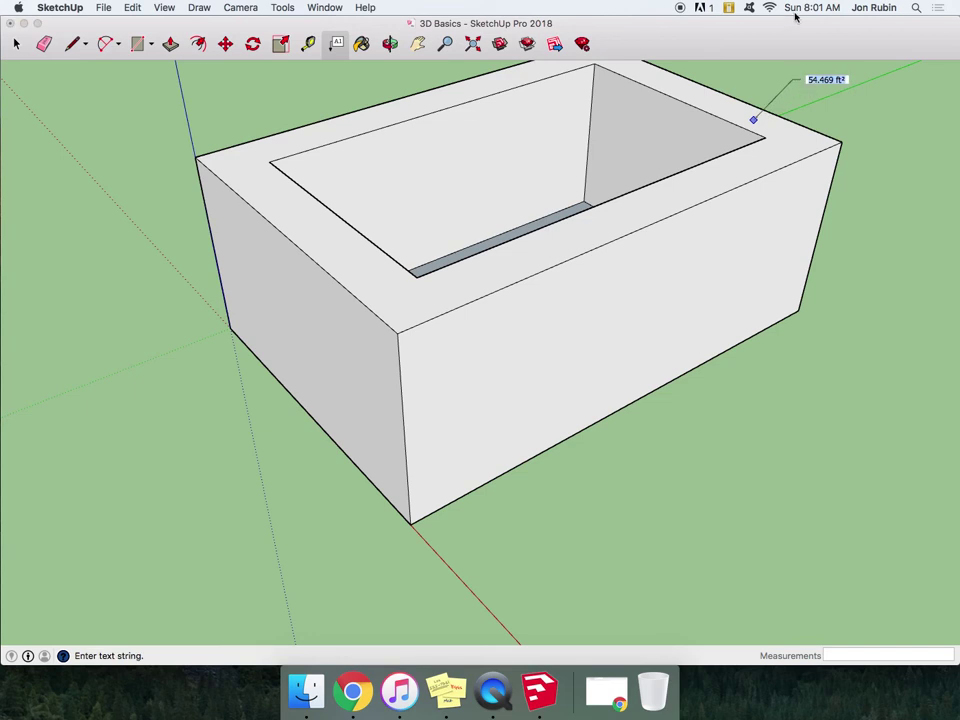
text(Wh)
key(Return)
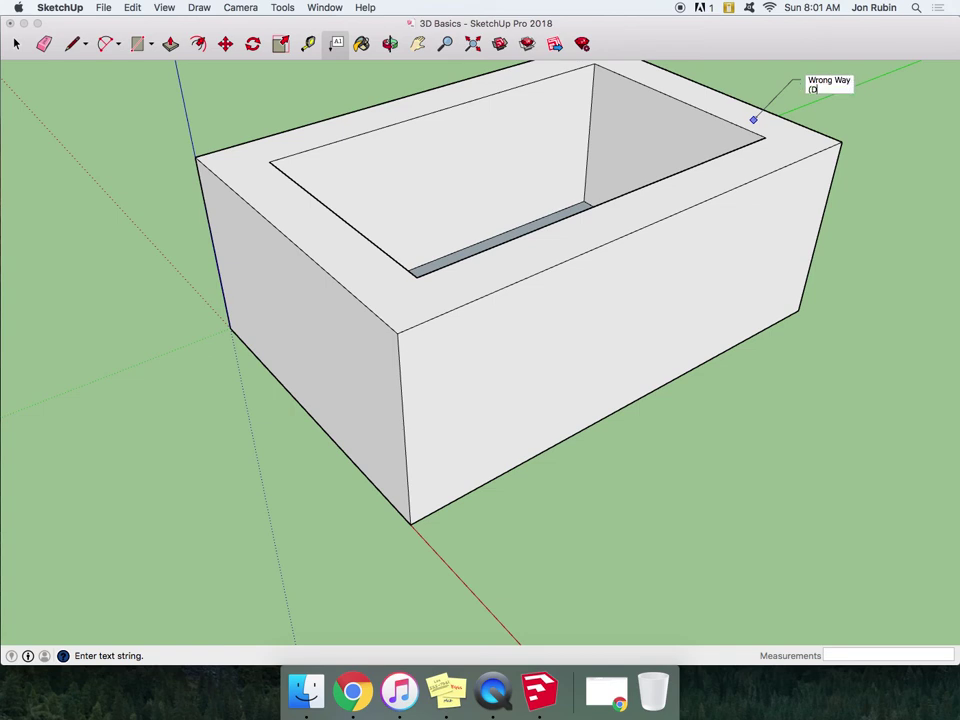
key(BackSpace)
key(BackSpace)
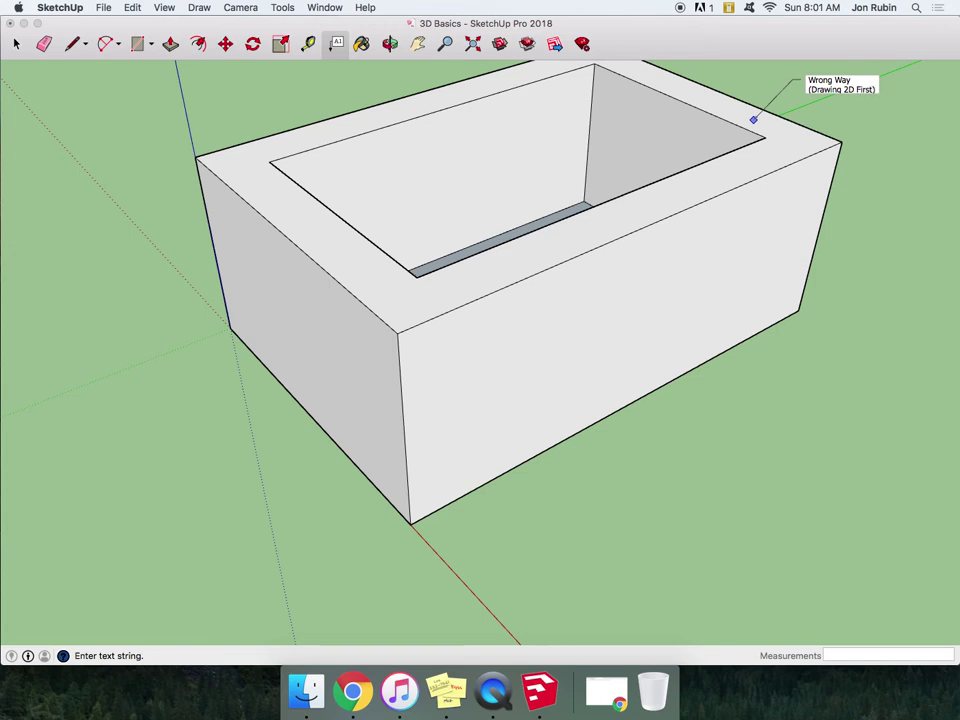
text(D First))
click(815, 125)
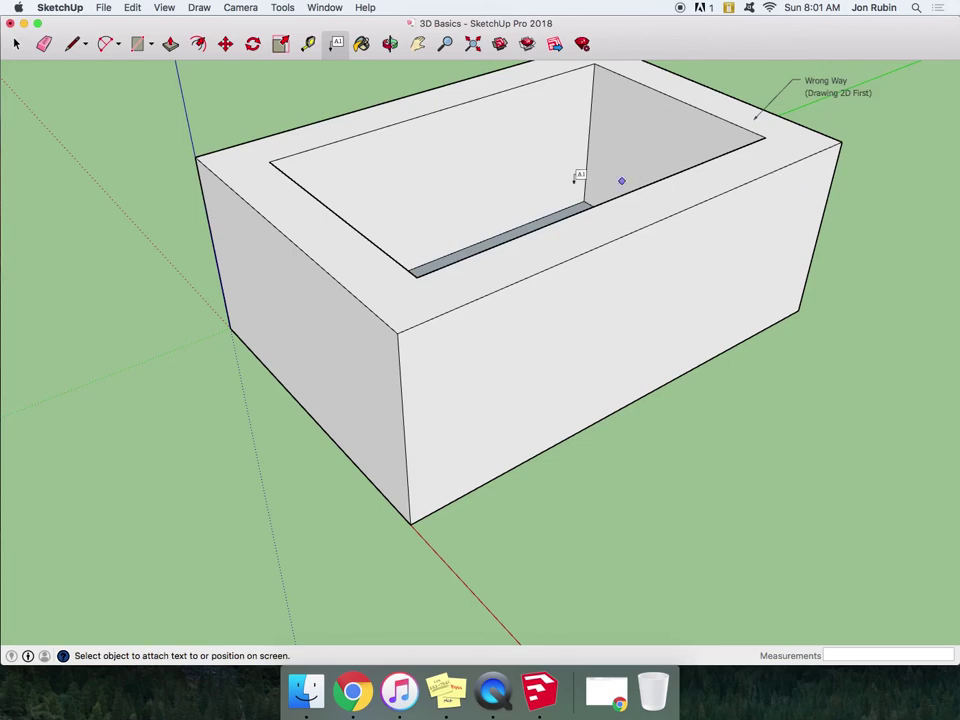
Draw a second rectangle beside the box, starting on the red axis, about 7' 6 13/16" by 13' 11/16".
scroll(472, 255, down, 4)
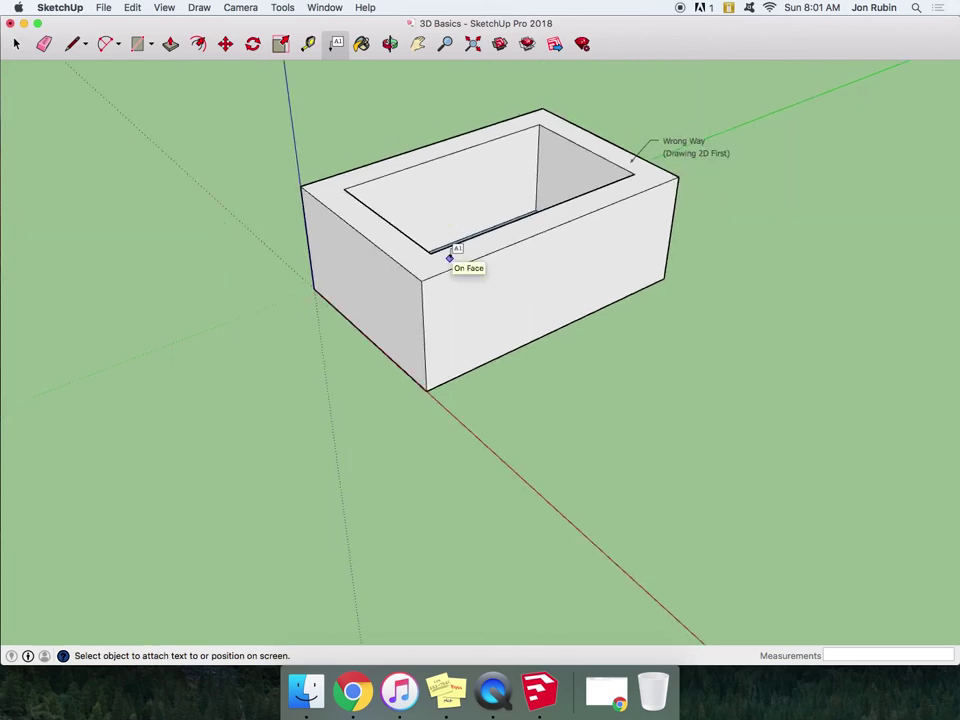
click(139, 46)
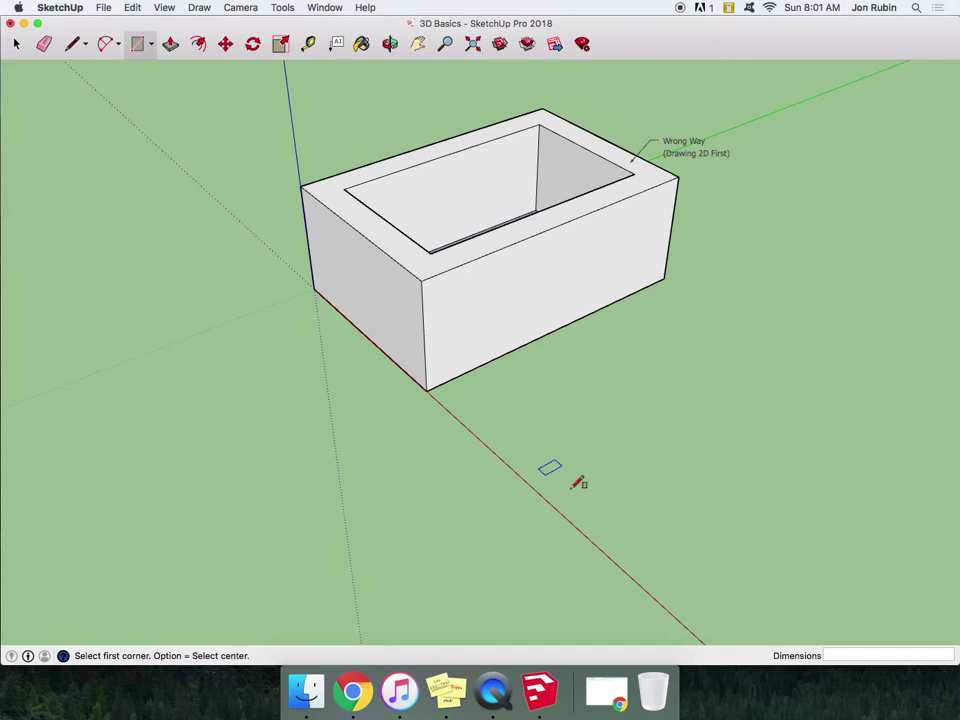
click(501, 457)
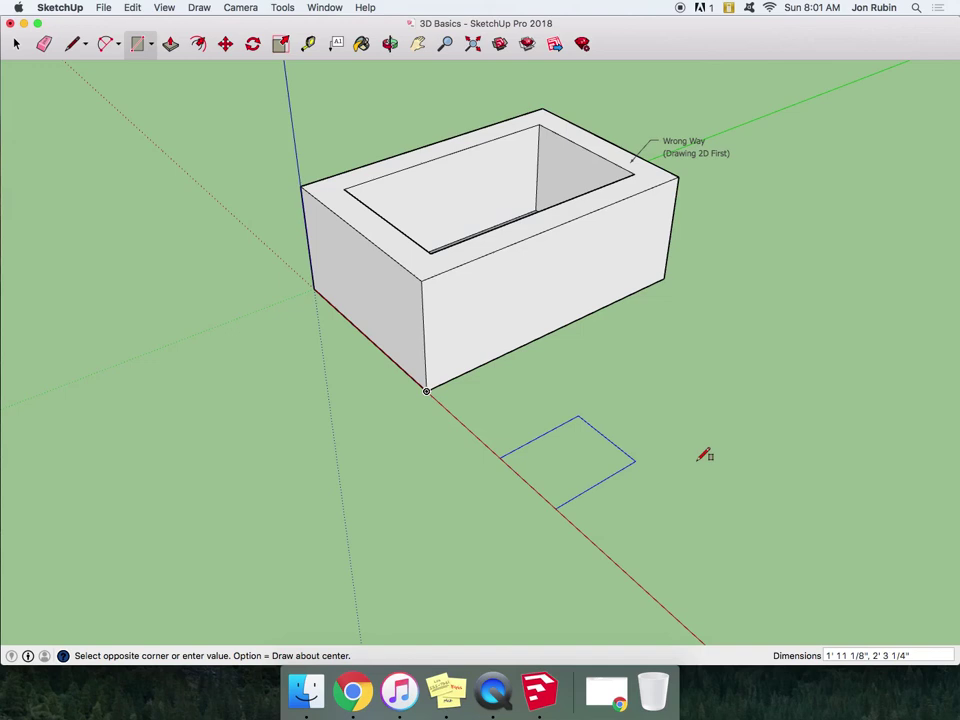
click(886, 424)
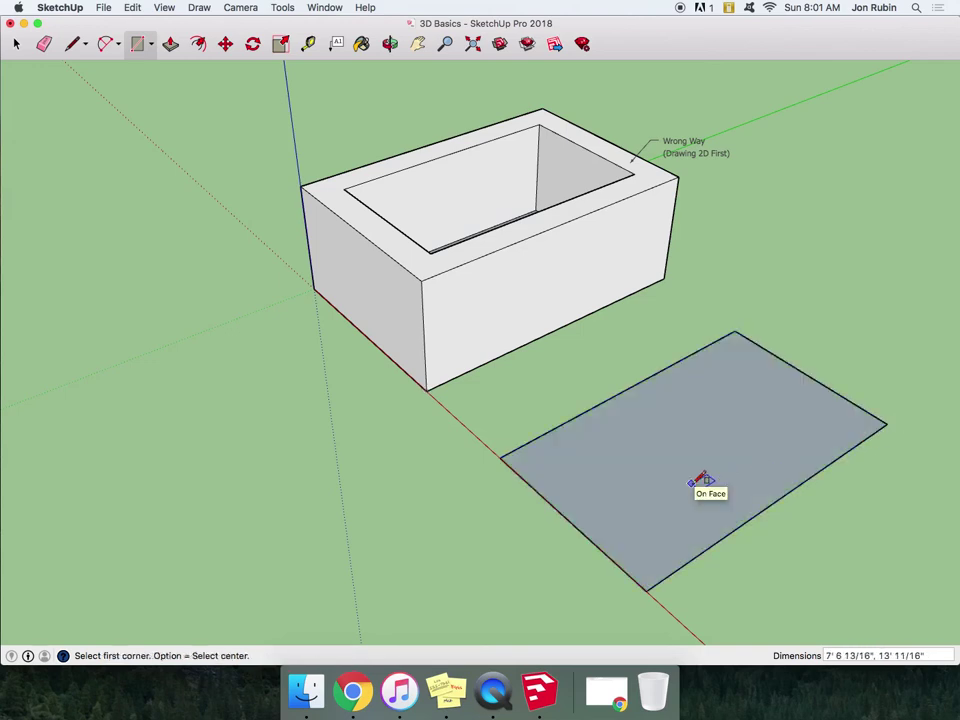
Pull the second rectangle up into a solid box, and match its height to the top of the hollow box.
click(170, 44)
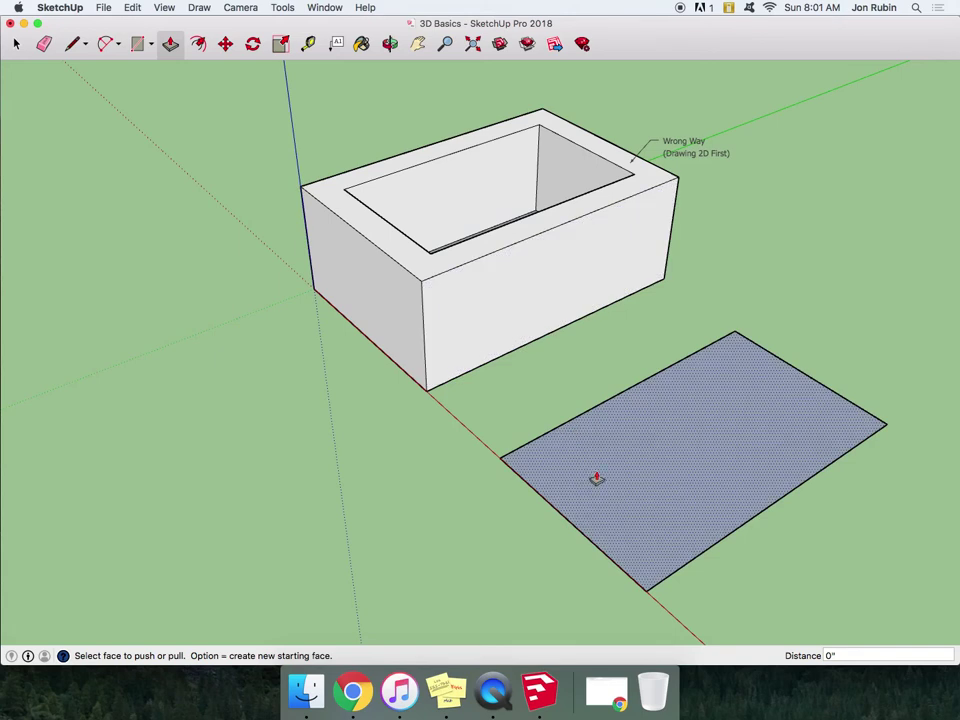
drag(570, 497, 623, 149)
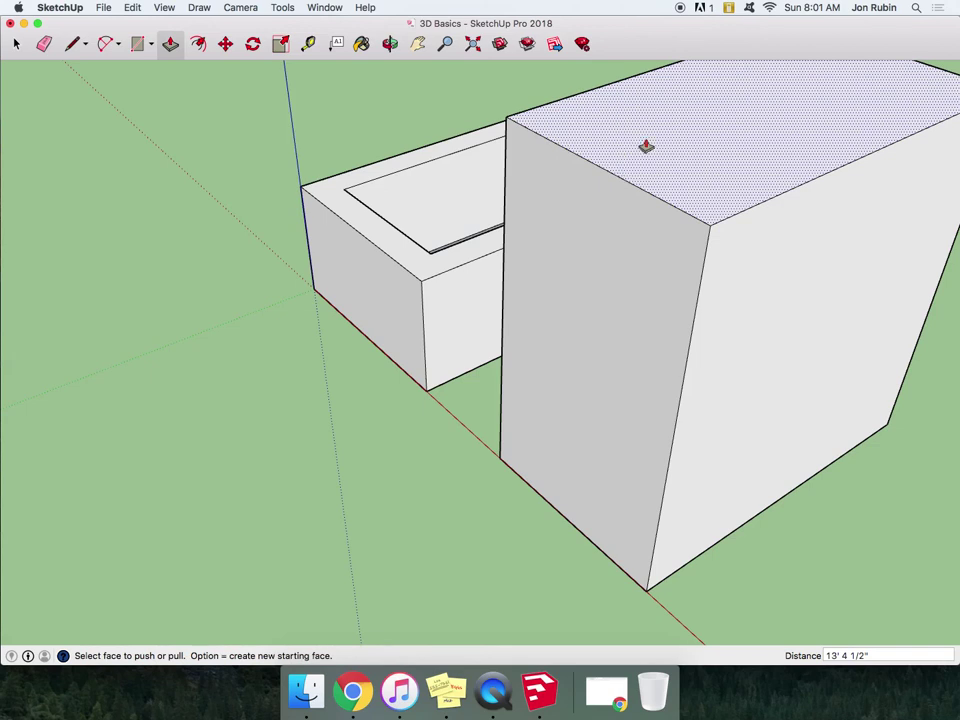
drag(671, 120, 431, 284)
key(super+z)
drag(744, 137, 324, 187)
key(o)
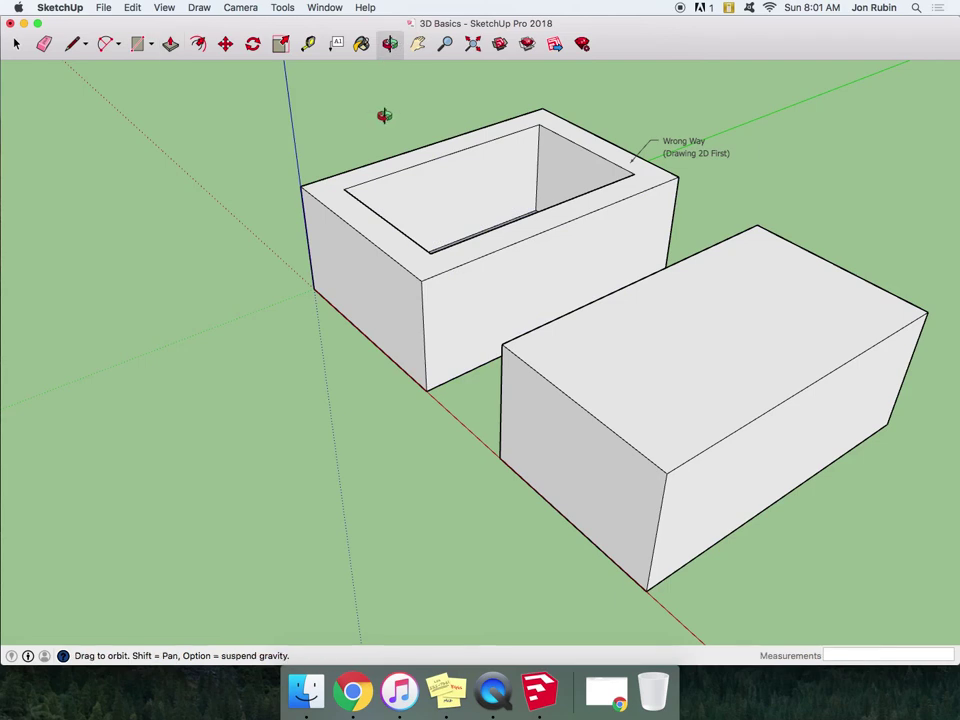
Offset the solid second box's top face inward by about 1' 1 13/16".
drag(384, 116, 347, 461)
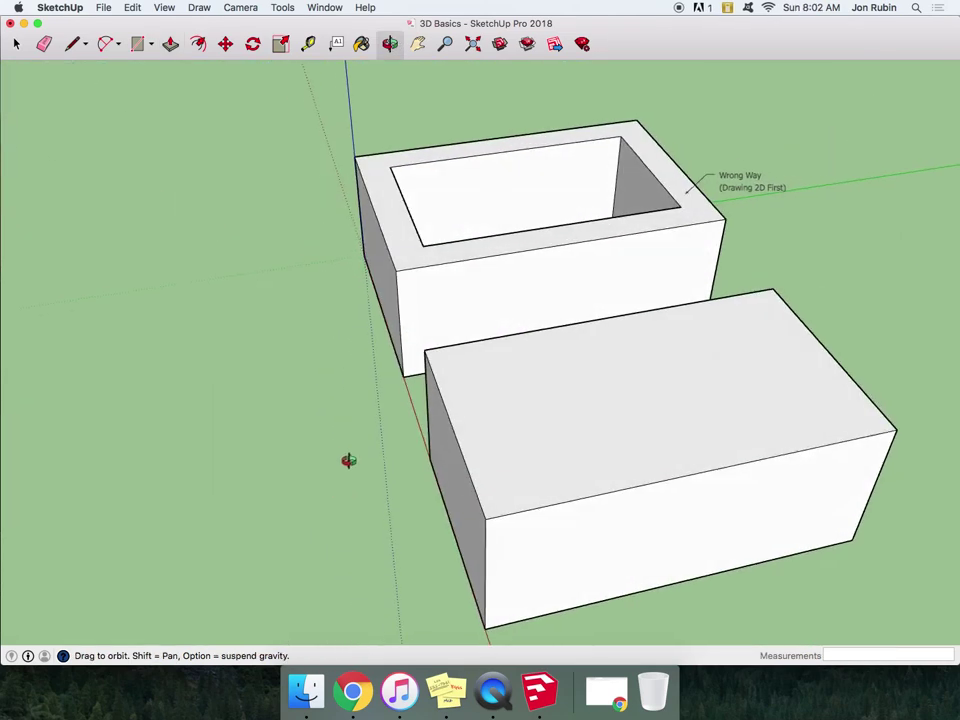
click(198, 43)
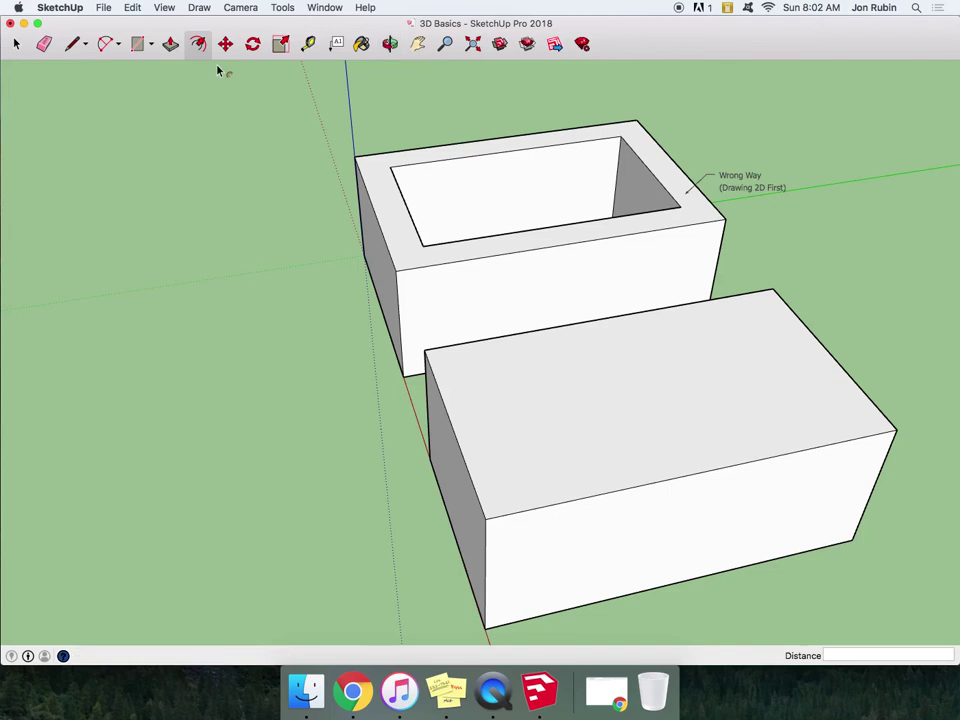
click(782, 351)
key(super+z)
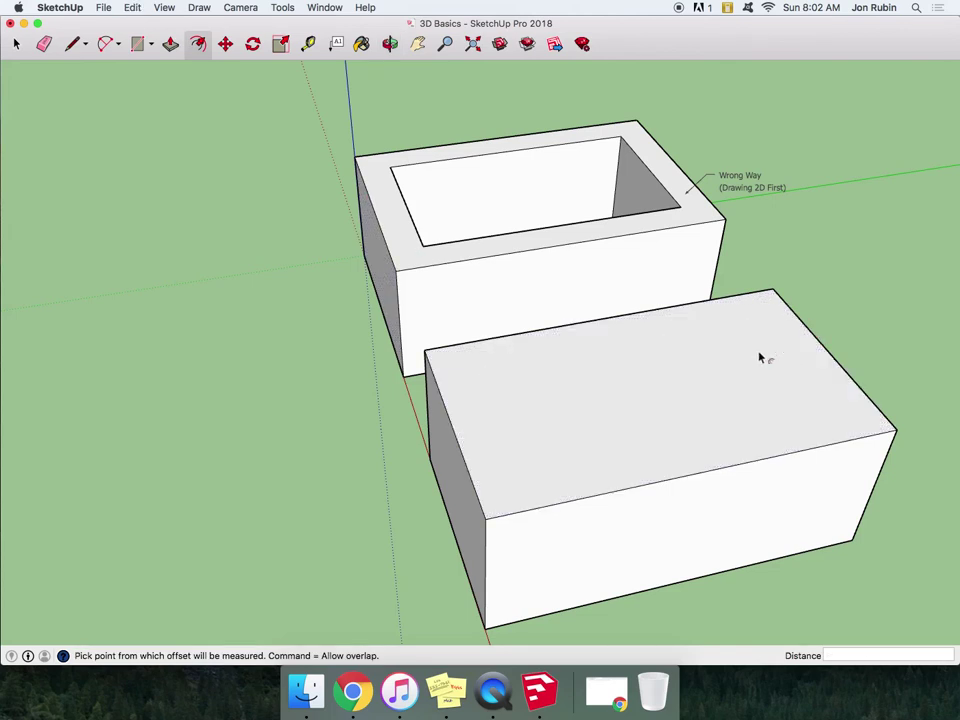
click(760, 357)
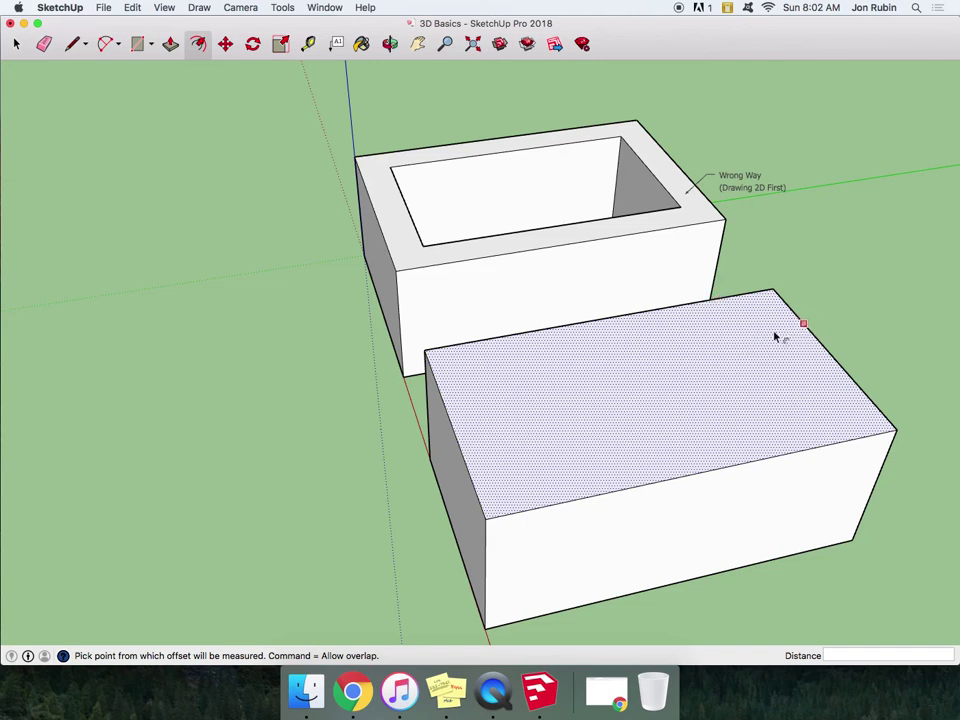
click(777, 328)
click(775, 329)
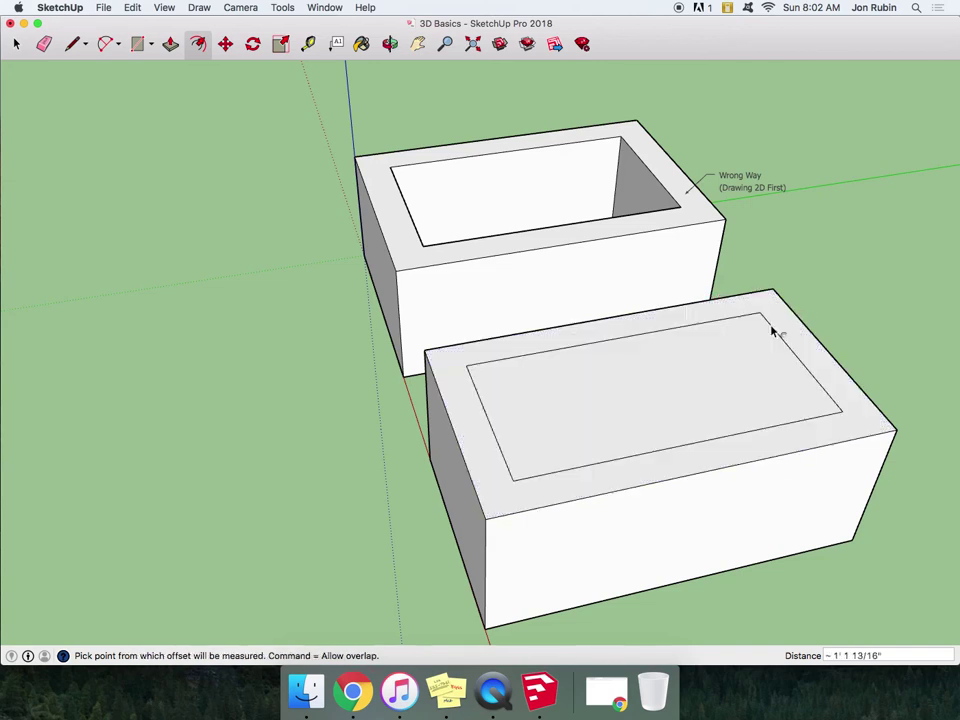
Try pushing the inner face of the second box down about 5' 3 11/16" to its base with Push/Pull.
click(170, 44)
click(594, 418)
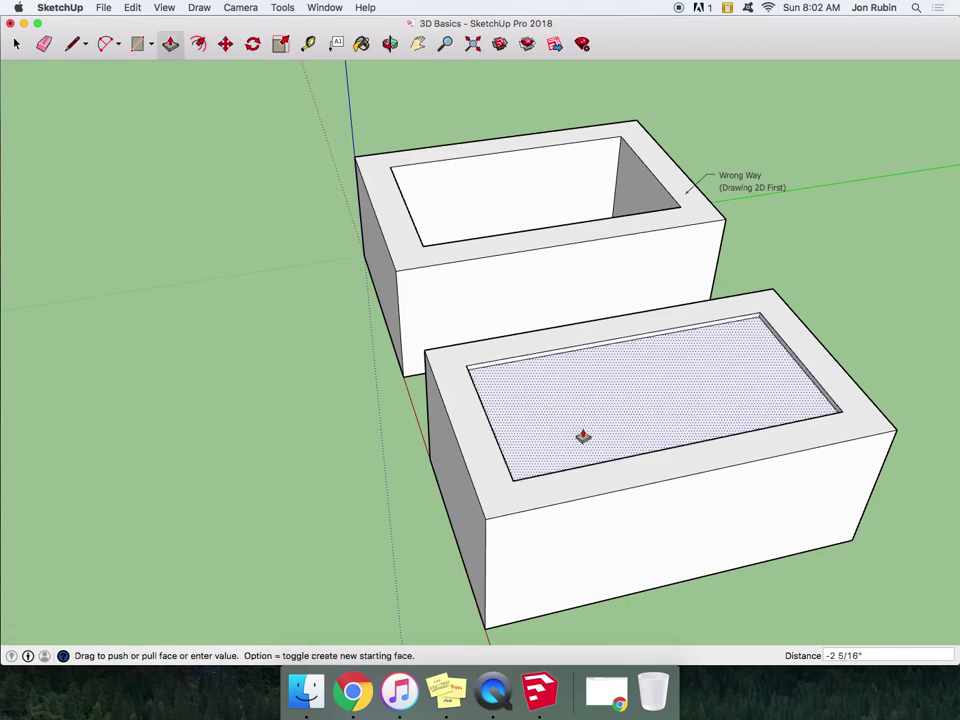
click(517, 625)
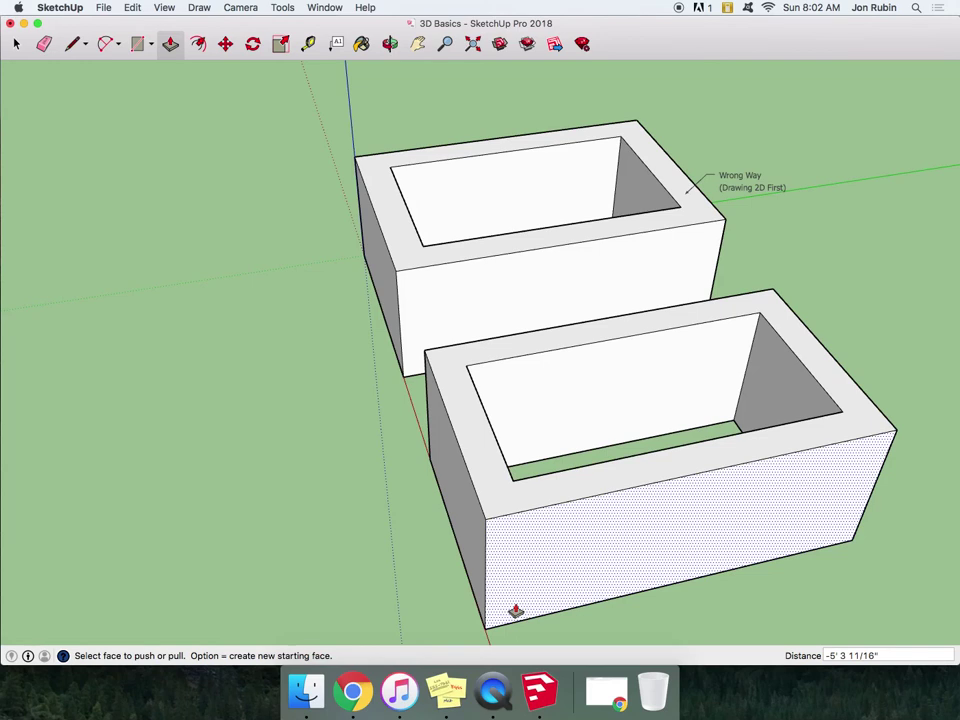
key(super+z)
click(611, 429)
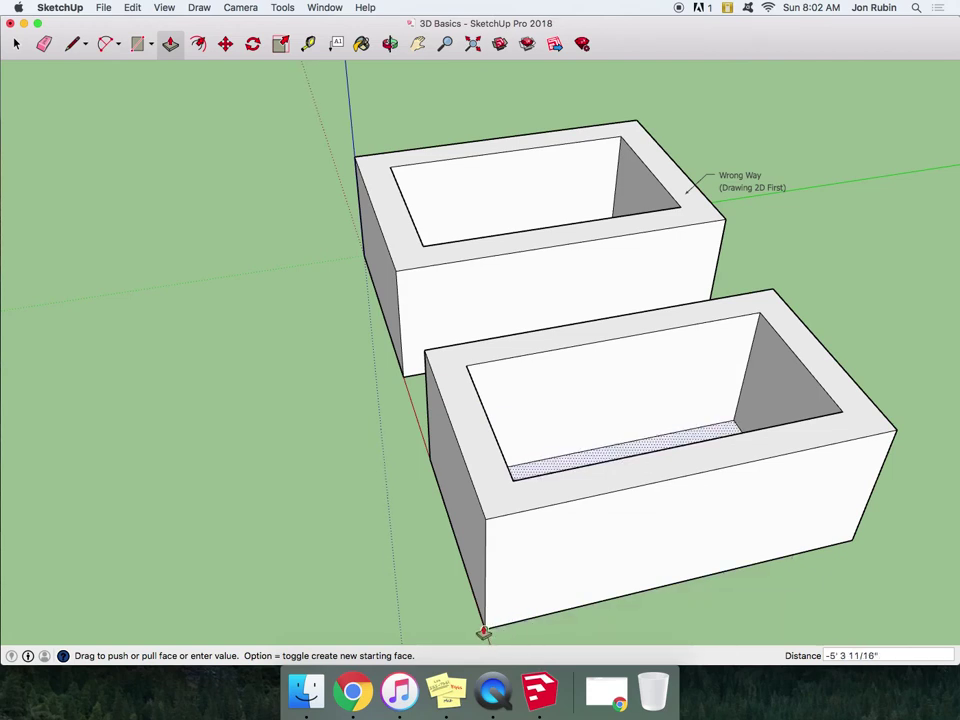
click(549, 617)
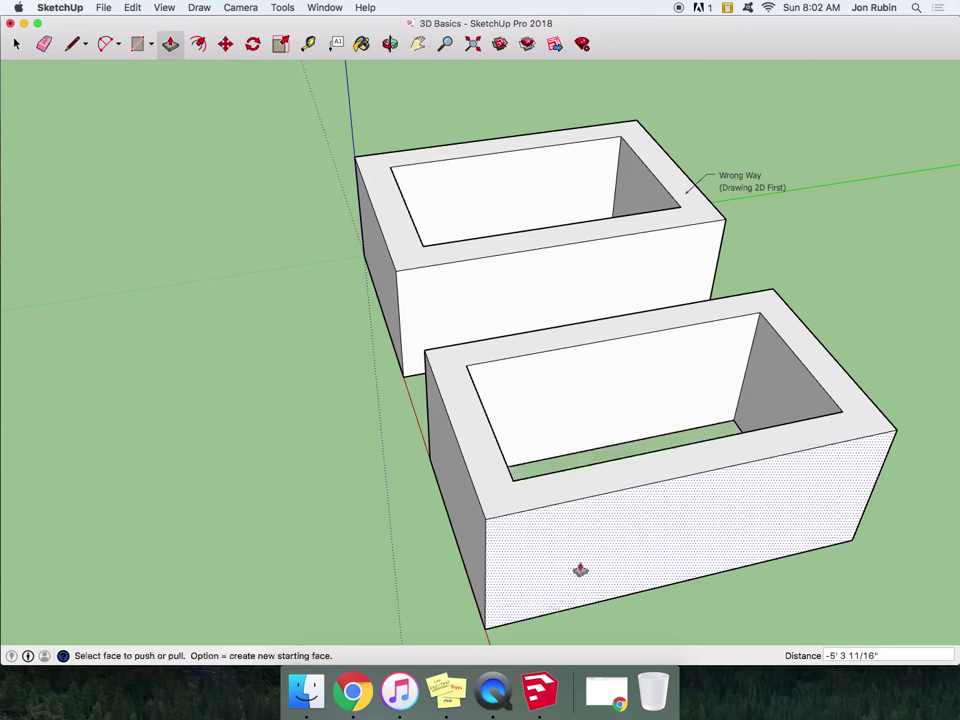
click(390, 43)
drag(450, 220, 461, 186)
key(super+z)
key(p)
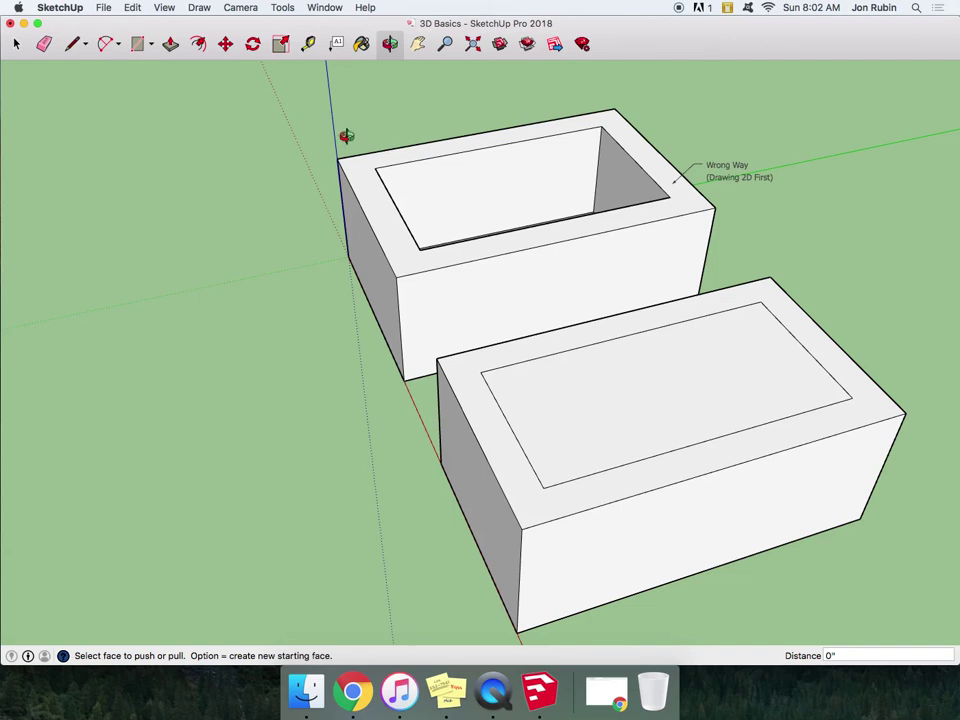
Push the second box's inner face down about 3' 6 5/16", and thin its two far walls from inside, the long one by about 6 1/4".
click(170, 45)
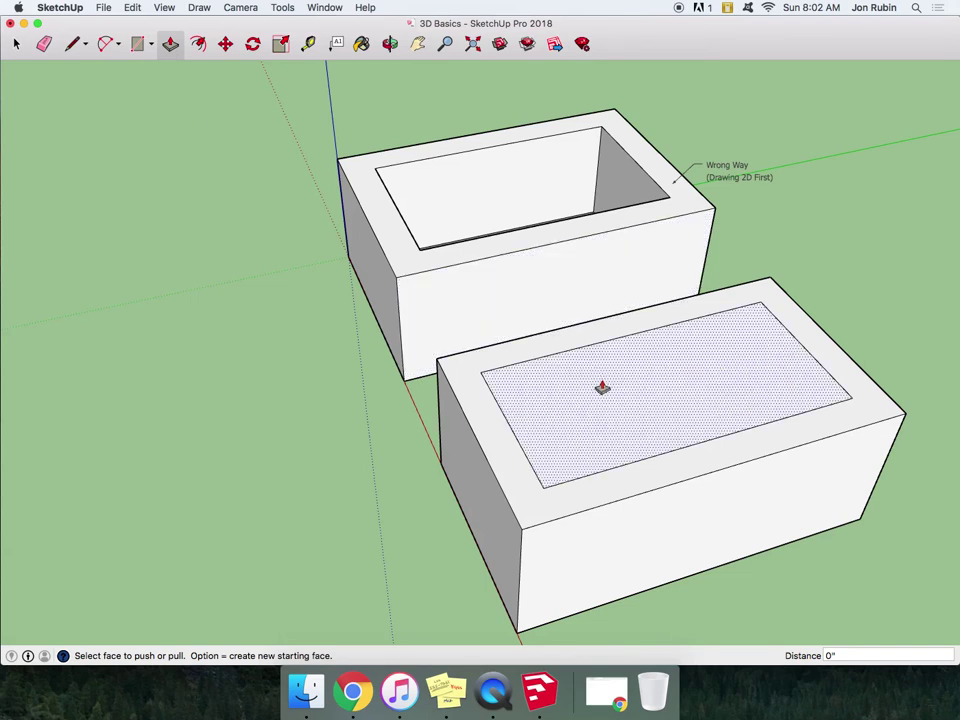
drag(593, 399, 556, 462)
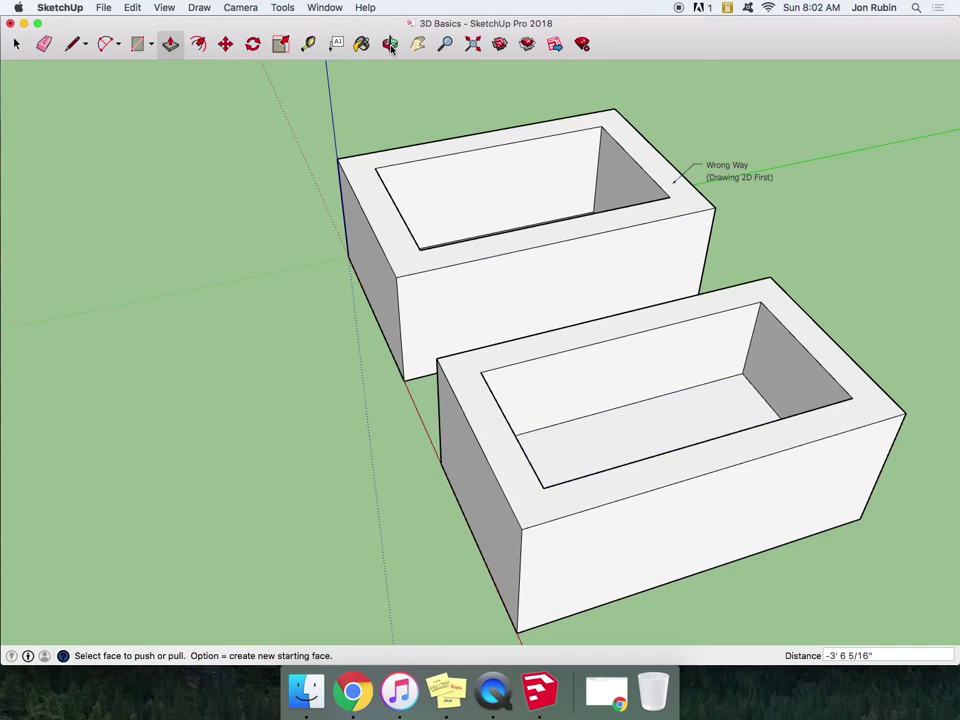
click(804, 366)
click(810, 358)
click(748, 315)
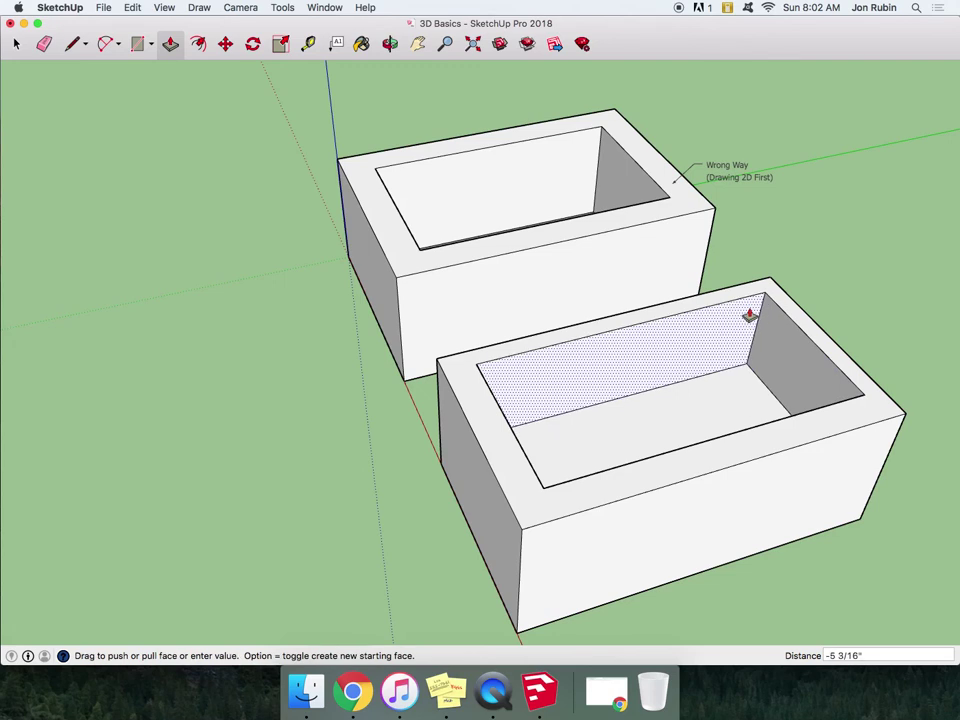
click(683, 348)
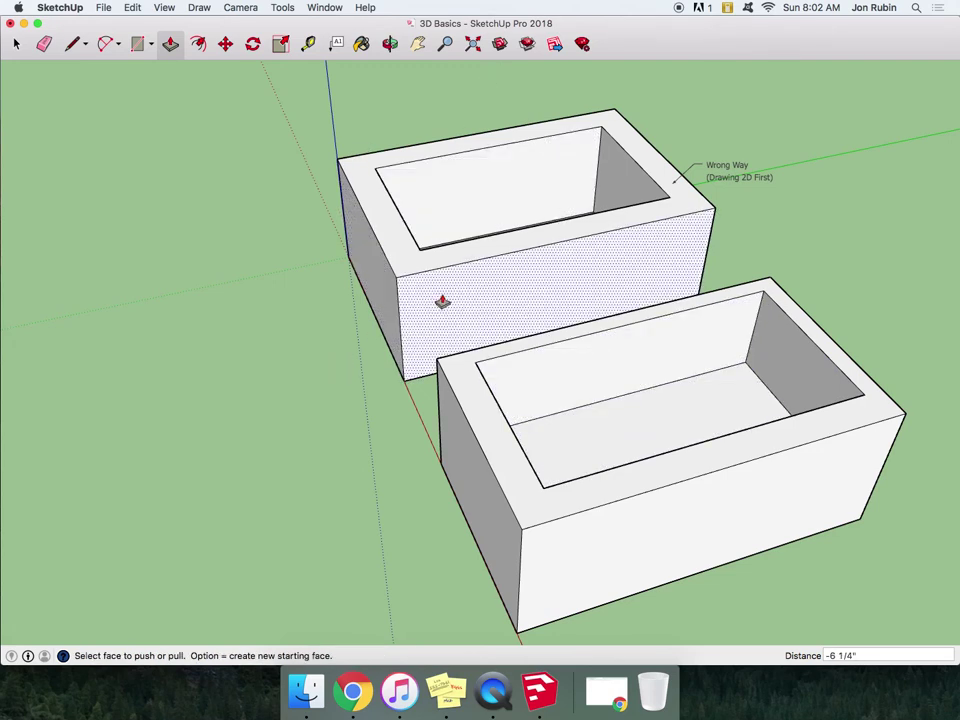
Try covering the recess on the first box's underside with a rectangle about 10' 10 11/16" by 6' 6 1/16".
scroll(440, 300, down, 5)
click(389, 43)
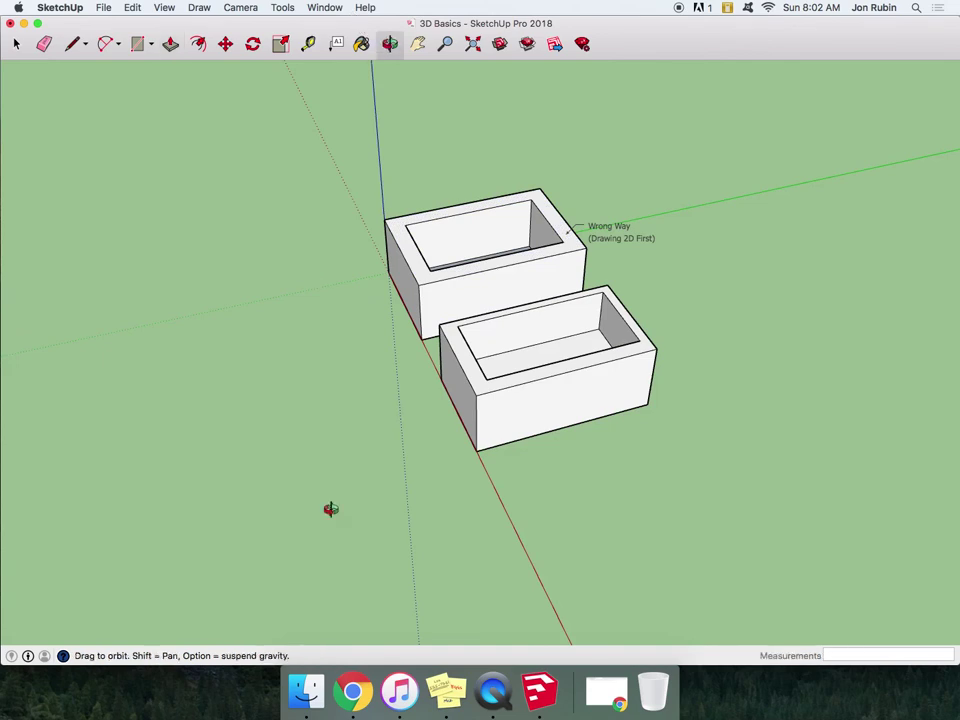
drag(332, 510, 557, 360)
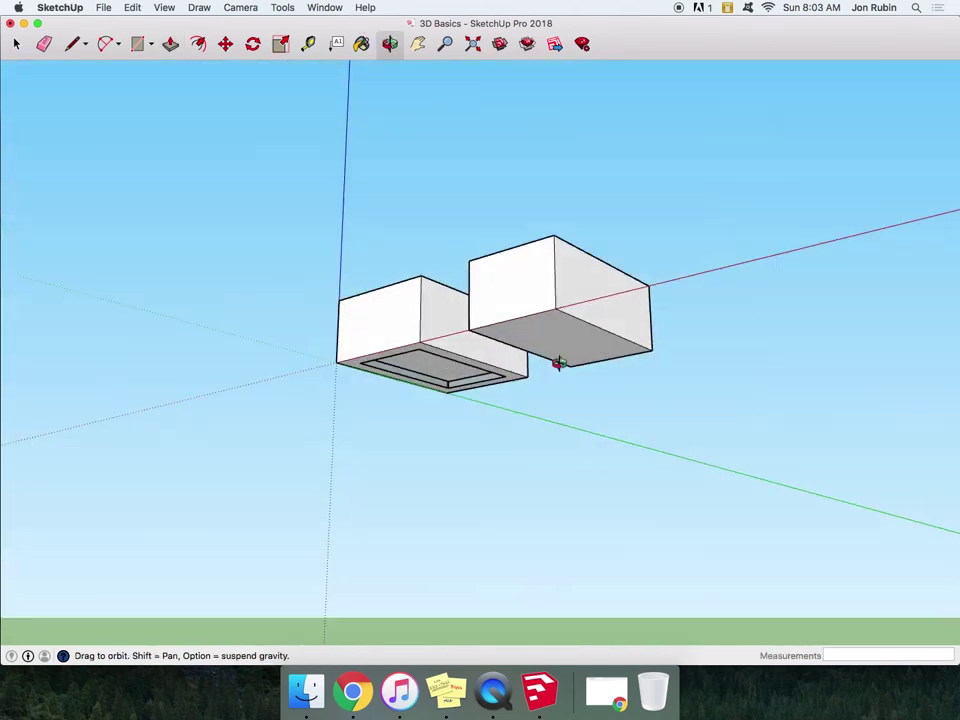
scroll(556, 352, up, 3)
mouse_move(523, 319)
mouse_down()
mouse_move(601, 276)
mouse_move(512, 294)
mouse_up()
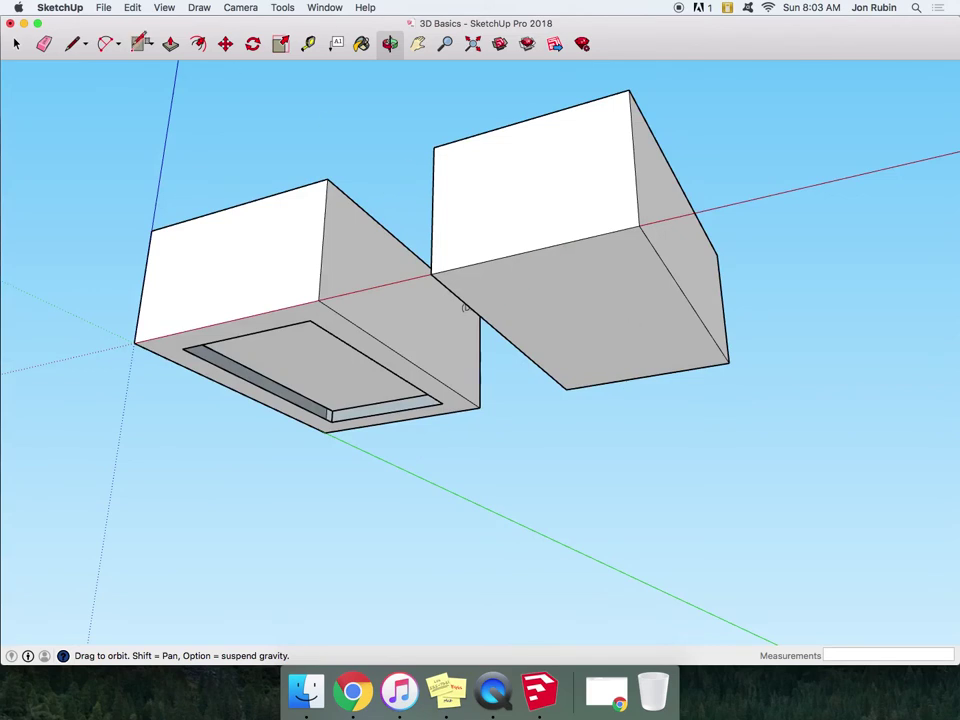
click(138, 43)
click(182, 349)
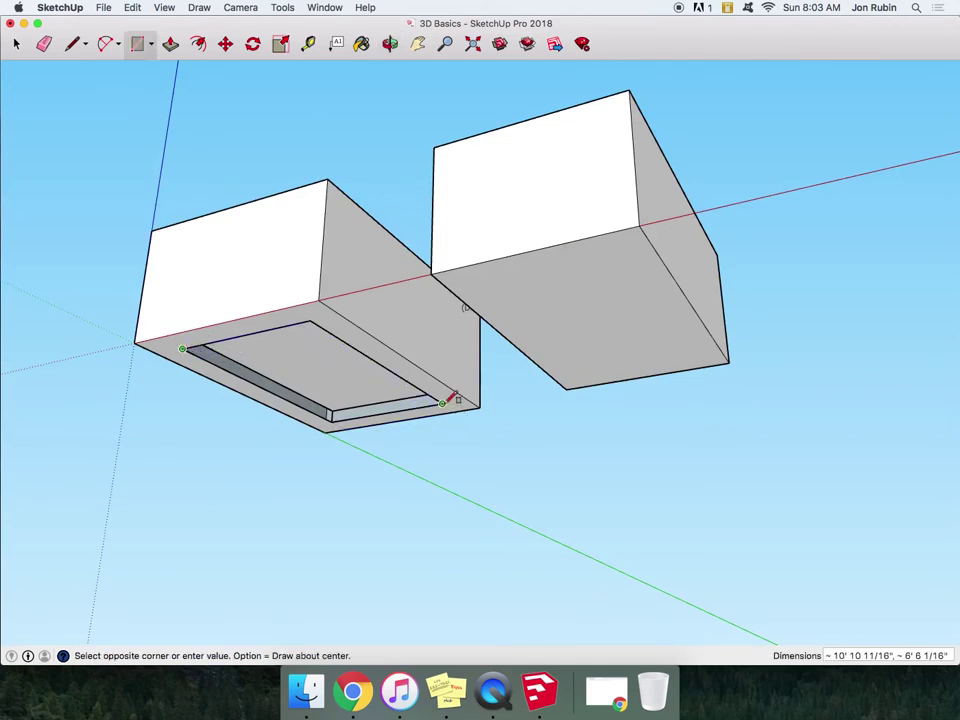
click(443, 402)
key(super+z)
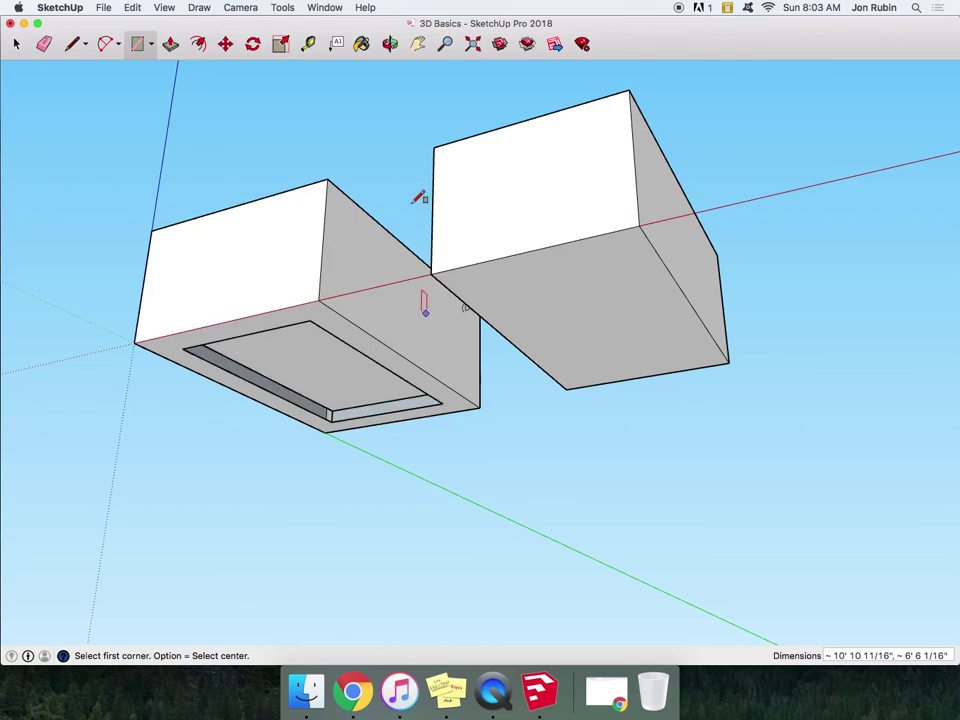
Attach a leader text to the second box's top rim reading "Better Way" with "(Raising and then drawing next layers)" on the second line.
click(390, 43)
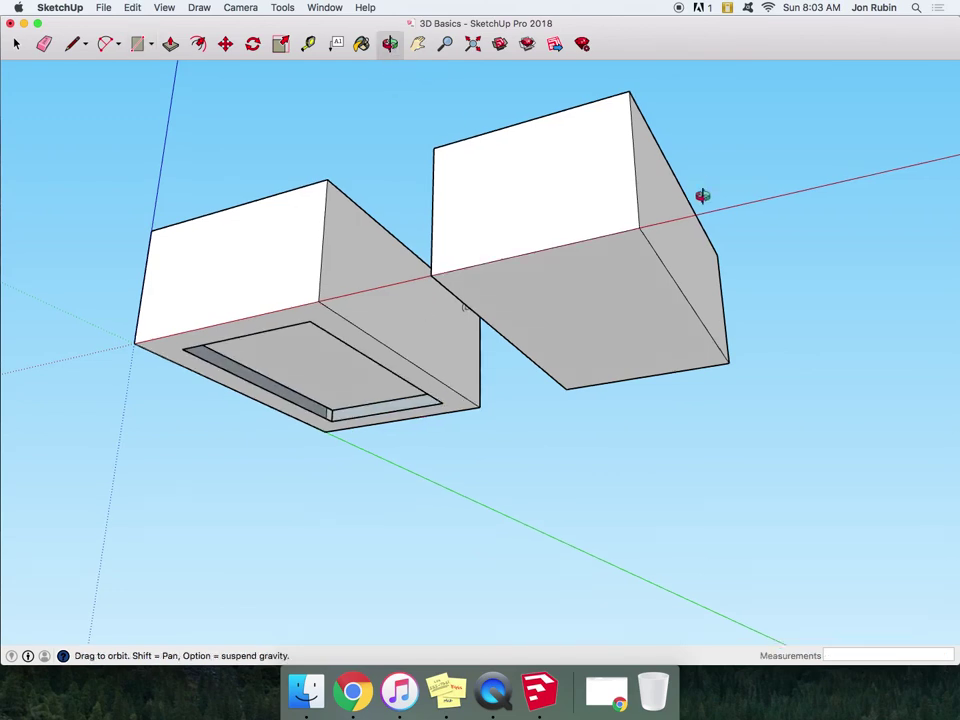
drag(702, 195, 612, 436)
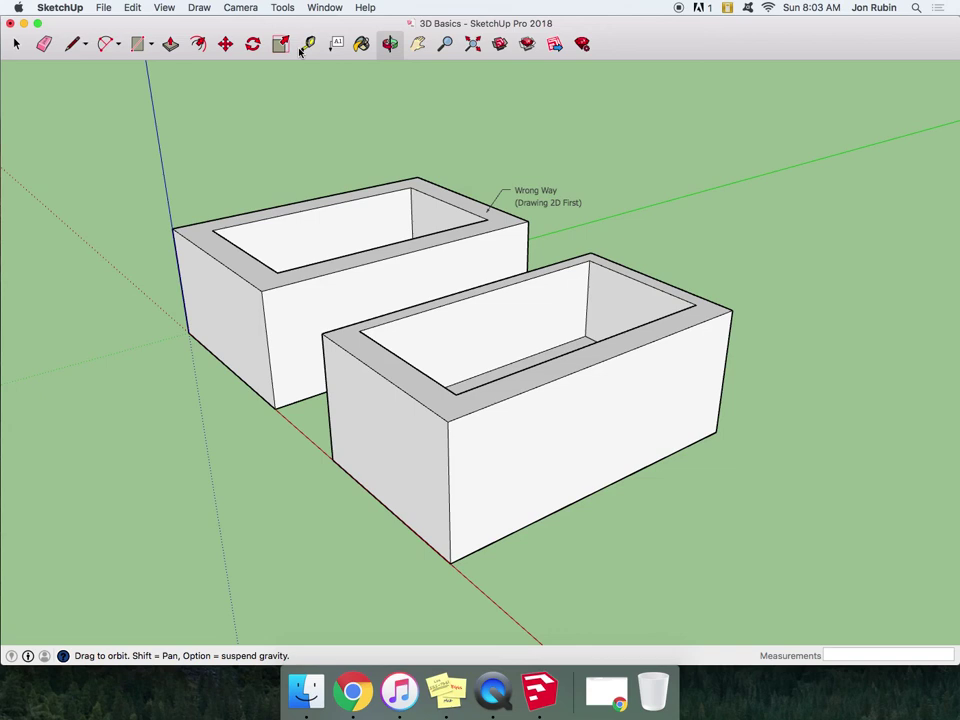
click(336, 43)
click(672, 285)
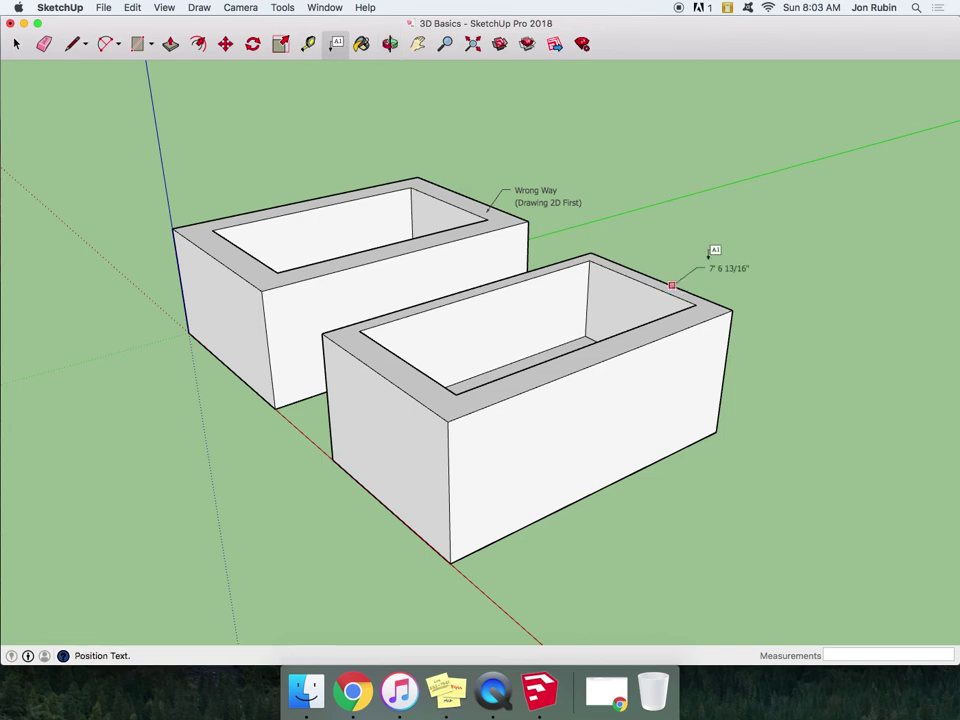
click(758, 250)
text(Better W)
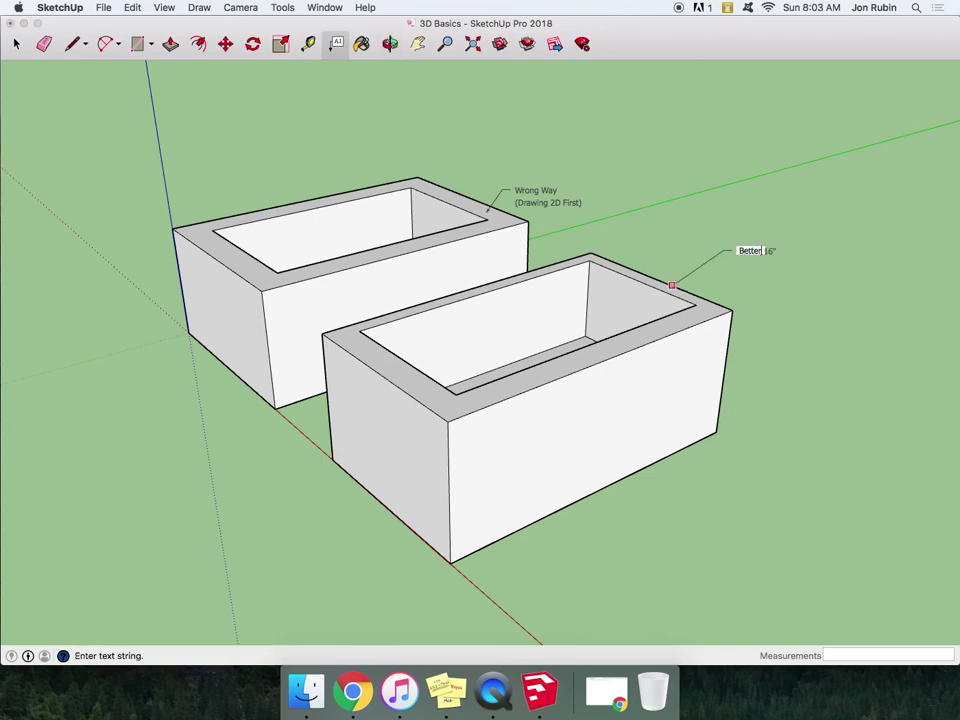
text(ay)
key(Return)
text((Raising and th)
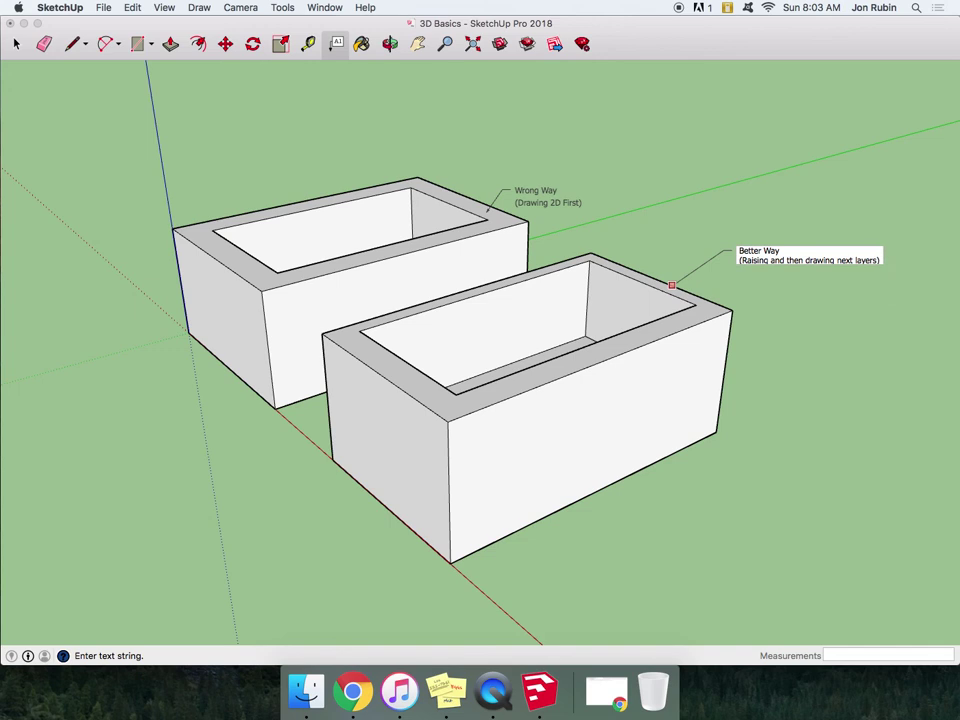
click(717, 197)
Open the recent model "Mickey - Rev A" and view its raised figure beside the reference image.
click(103, 7)
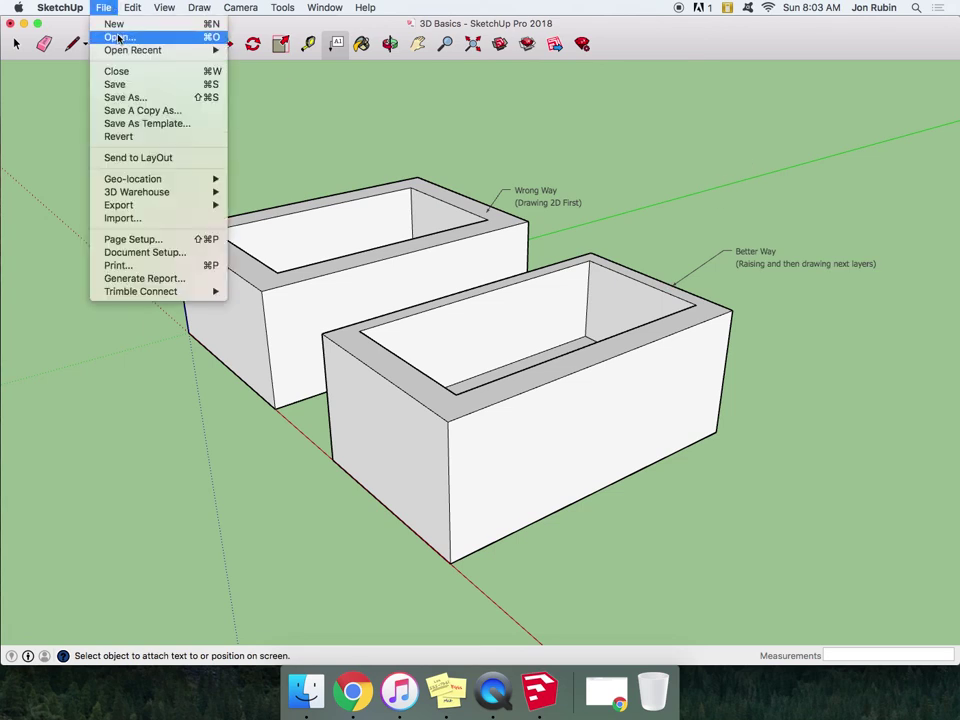
mouse_move(157, 50)
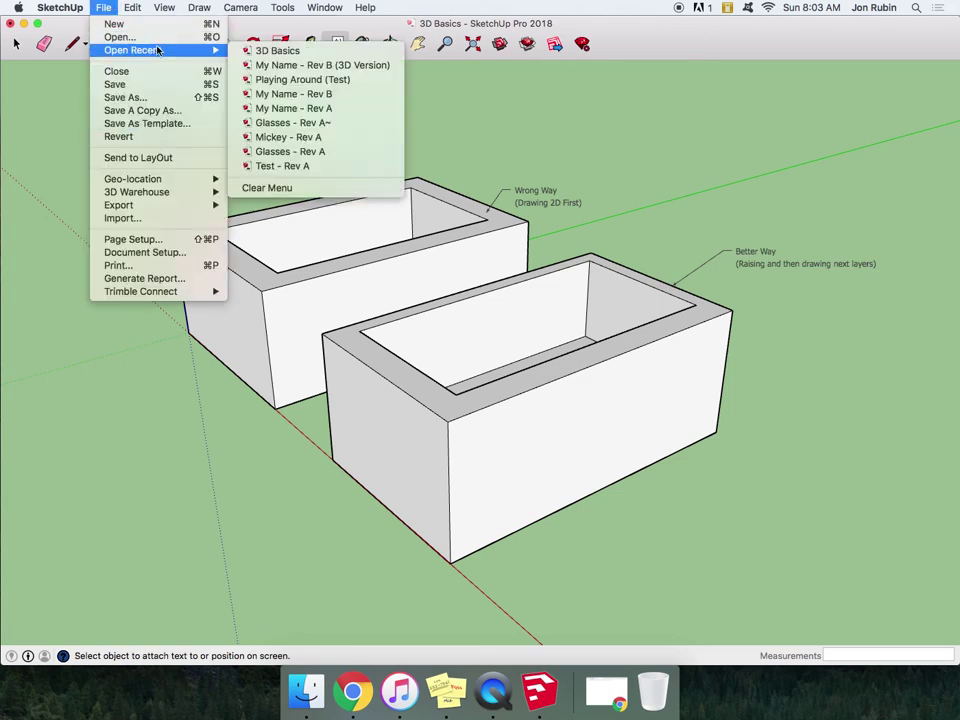
click(286, 137)
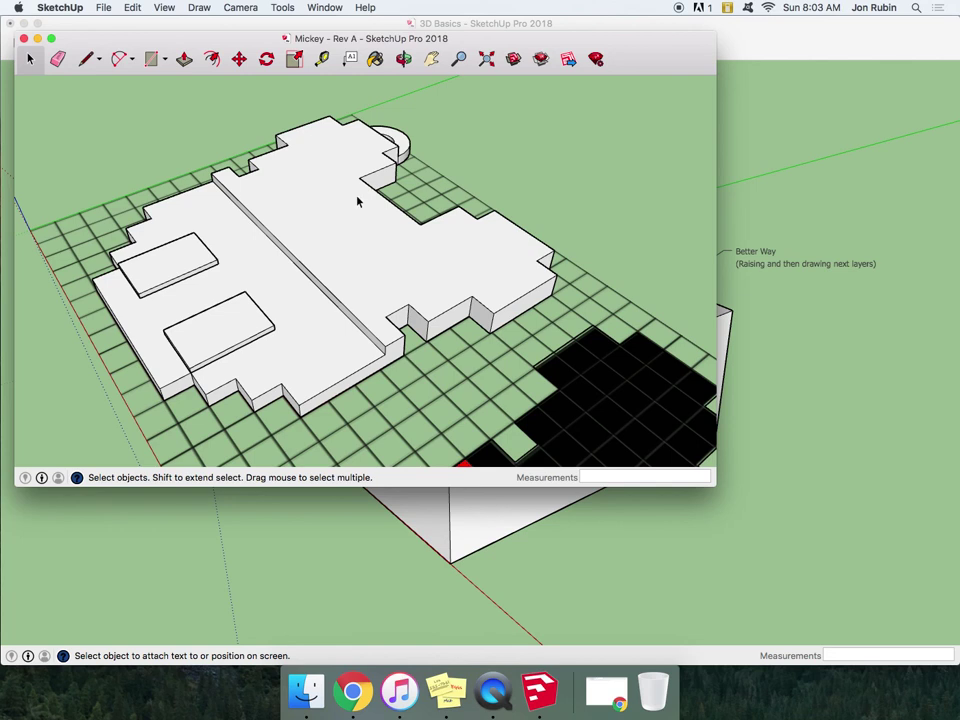
scroll(358, 201, down, 8)
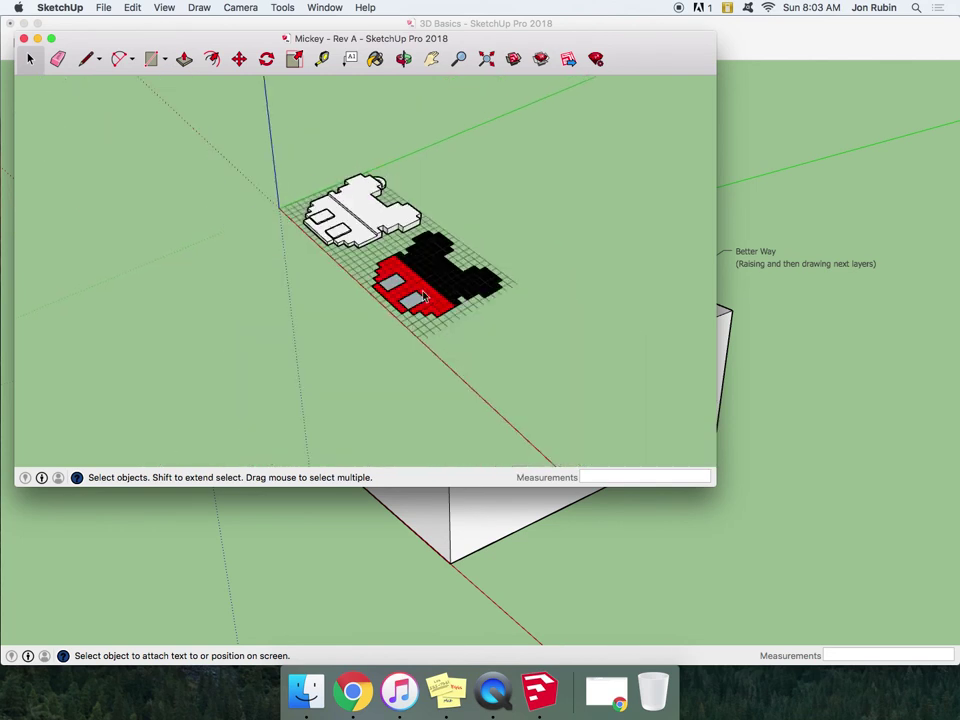
Open the recent model "Glasses - Rev A" and view the raised glasses beside their reference image.
click(104, 7)
mouse_move(150, 50)
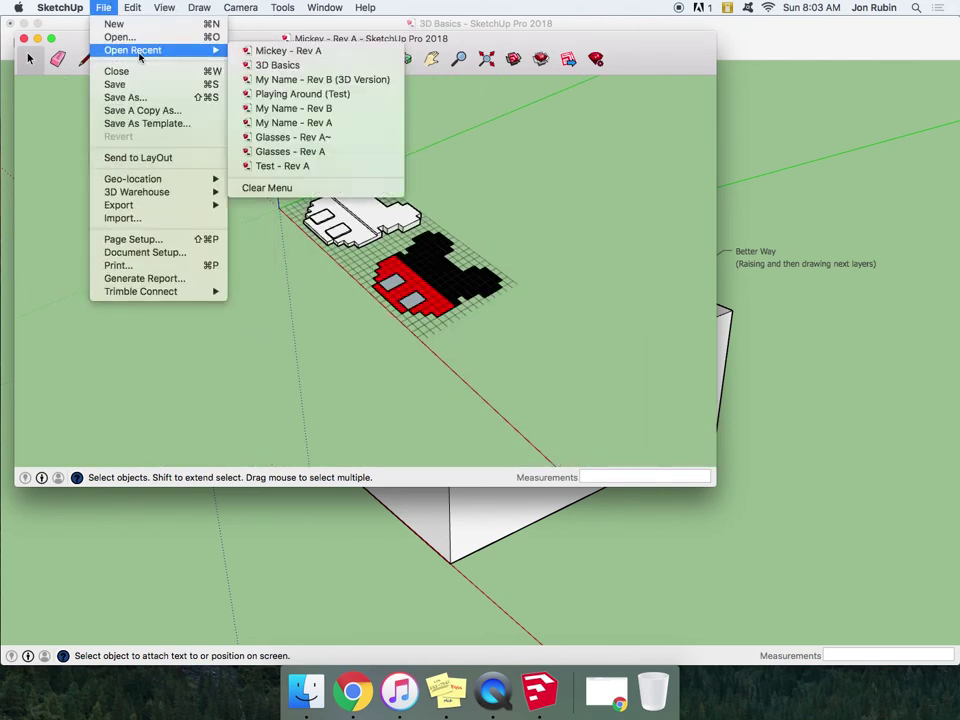
click(290, 151)
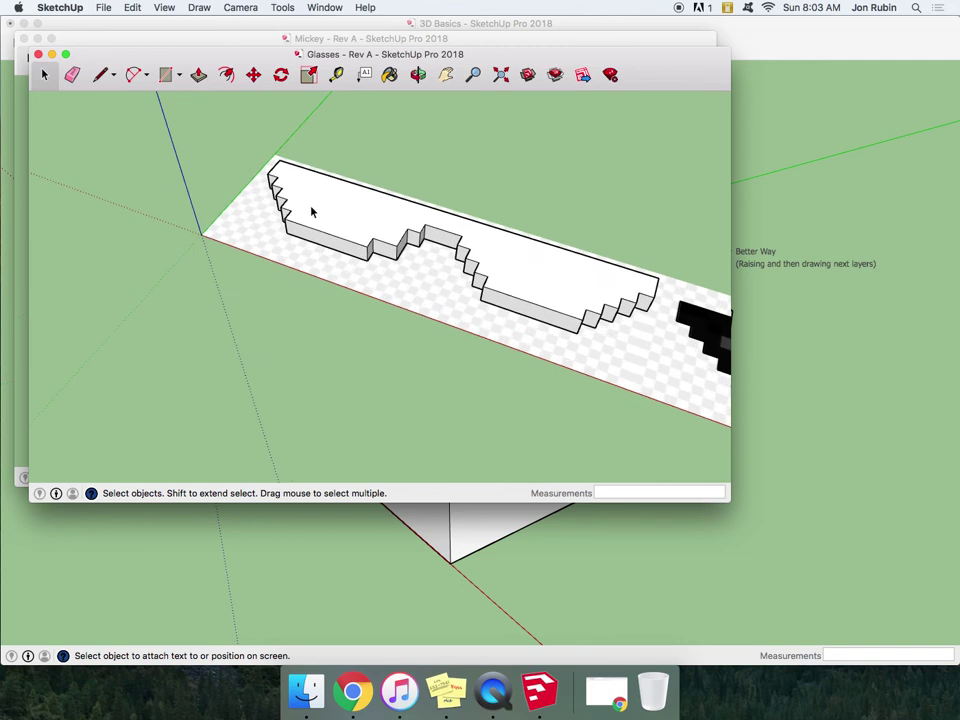
scroll(450, 280, down, 5)
scroll(588, 349, up, 5)
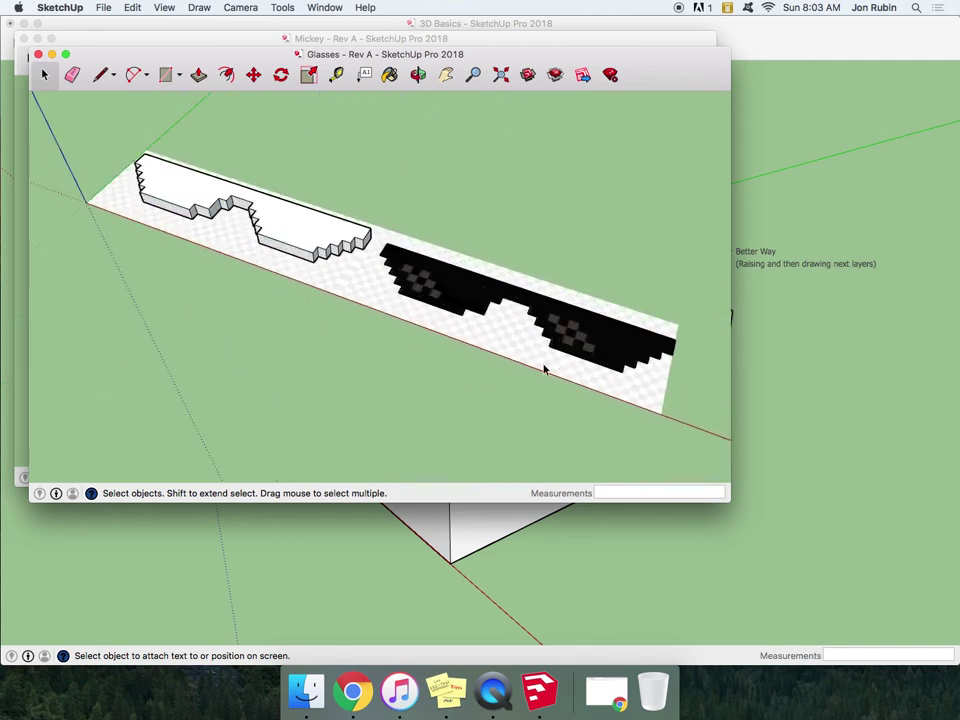
Return to the "3D Basics" model, check the lesson outline in Stickies, and switch back to SketchUp.
click(790, 325)
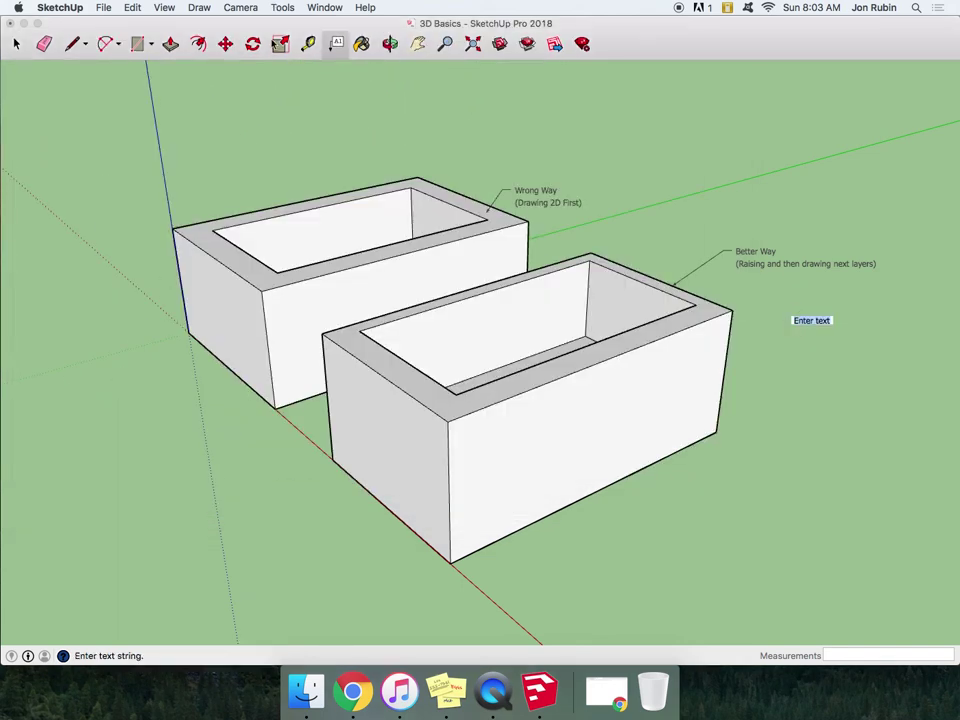
click(446, 688)
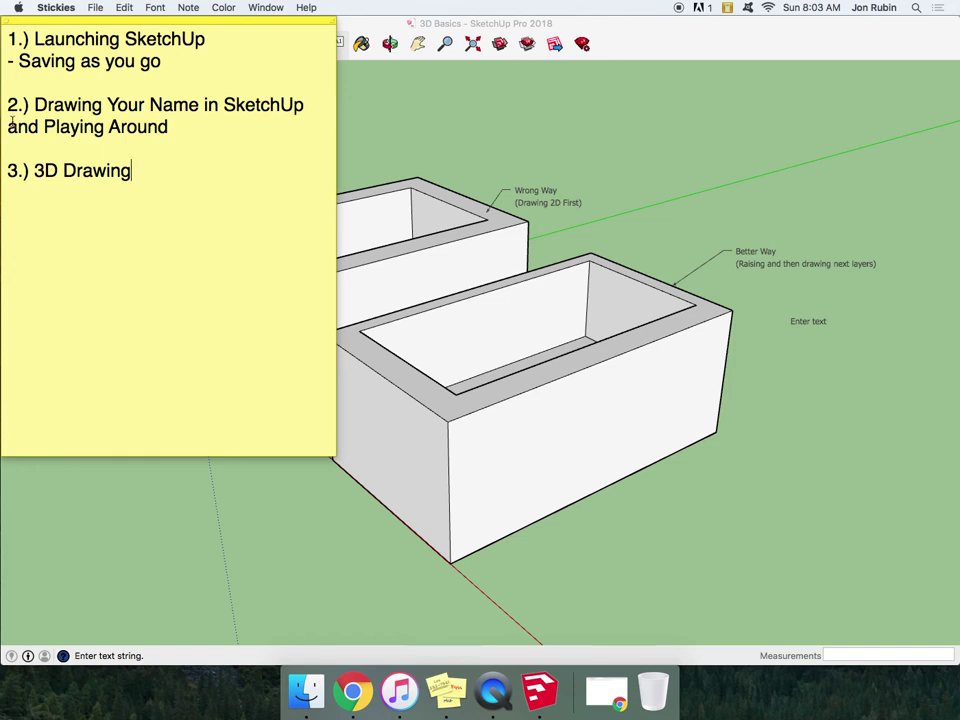
click(259, 25)
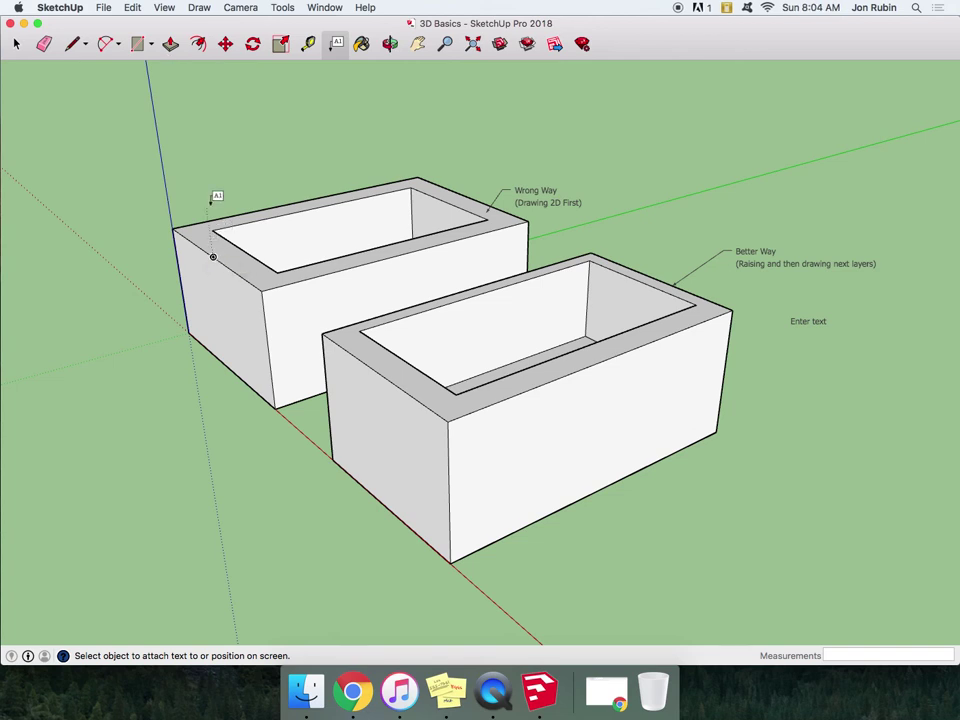
Delete both boxes and all text from the "3D Basics" model and activate the Rectangle tool.
key(super+a)
key(Delete)
click(139, 44)
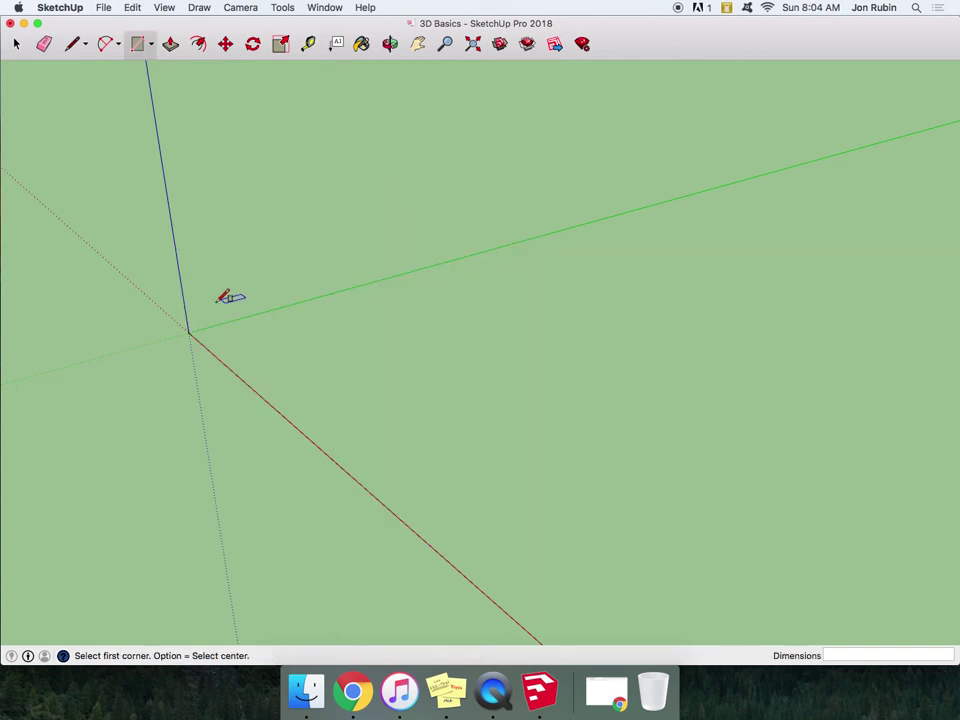
Draw a ground rectangle from the origin, about 18' by 29' 6", and pull it up about 7' 3" into a box.
click(188, 331)
click(868, 301)
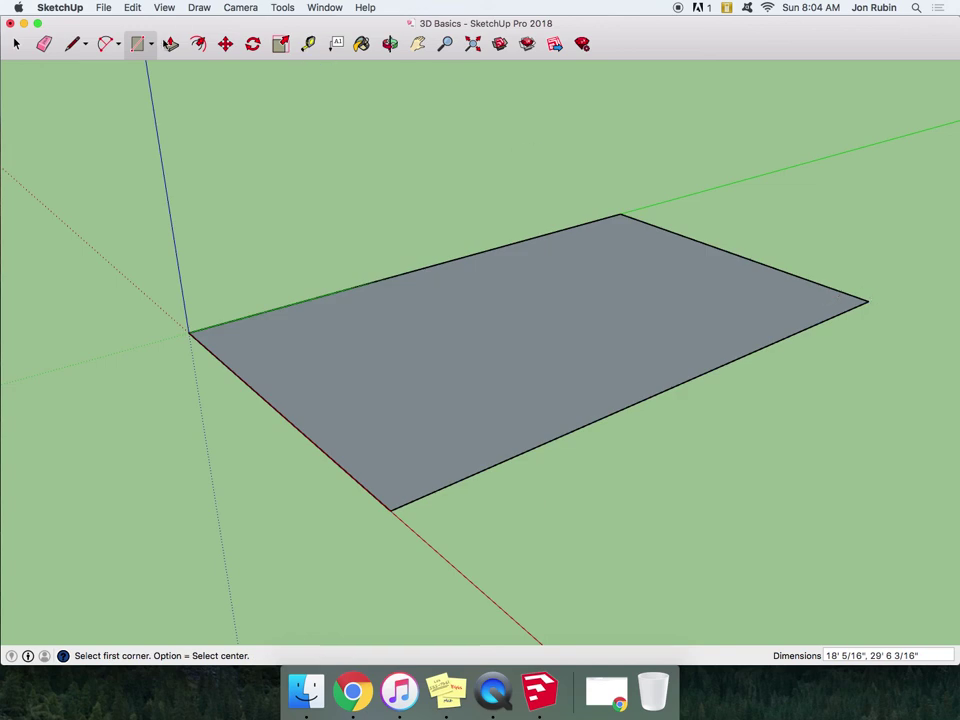
click(170, 44)
click(407, 332)
click(431, 205)
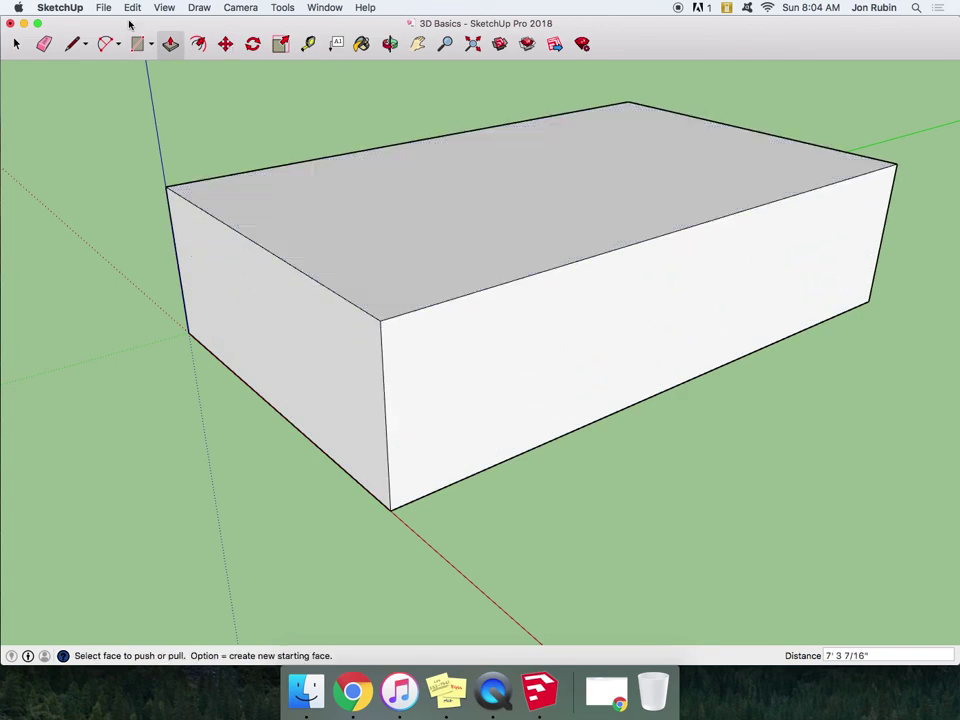
Draw a circle centred on the upper edge of the box's short end face and erase the half above the box.
click(143, 45)
click(172, 114)
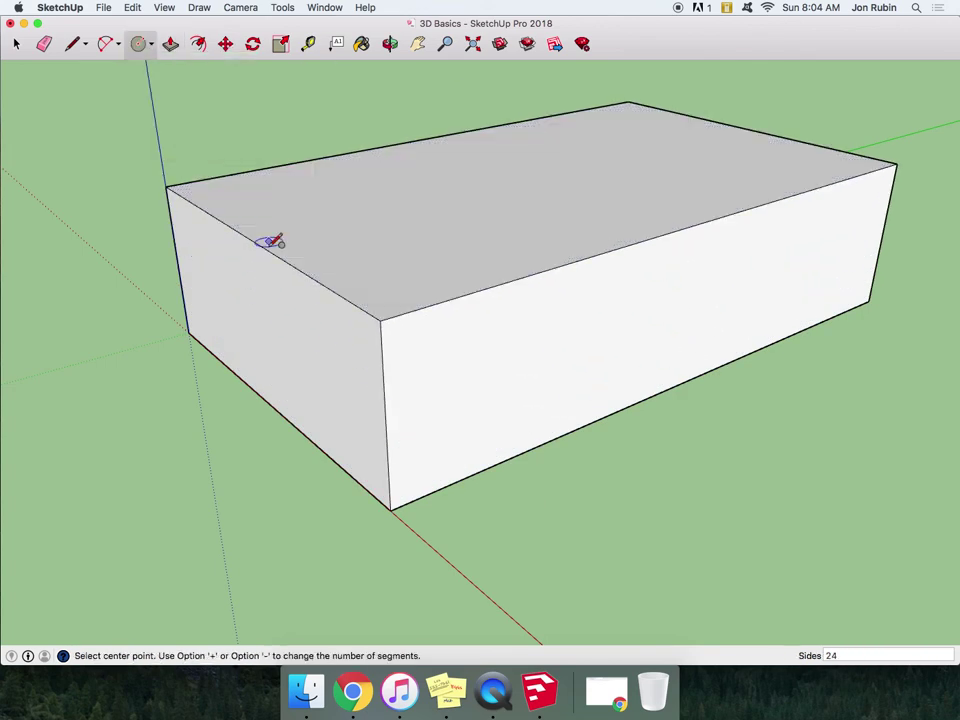
click(253, 241)
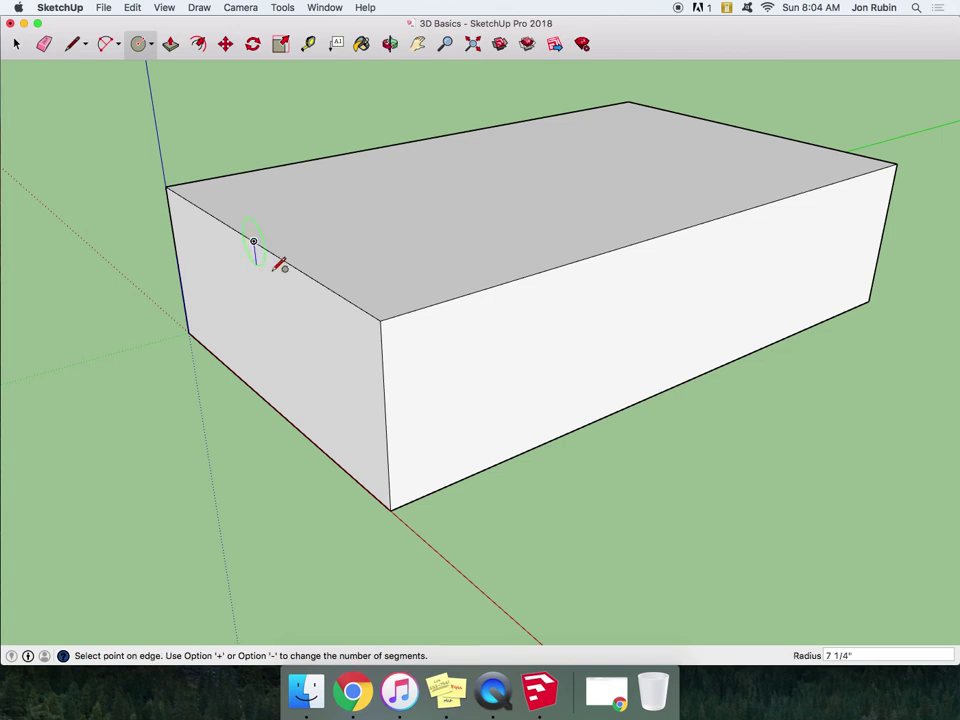
click(299, 322)
key(e)
click(234, 133)
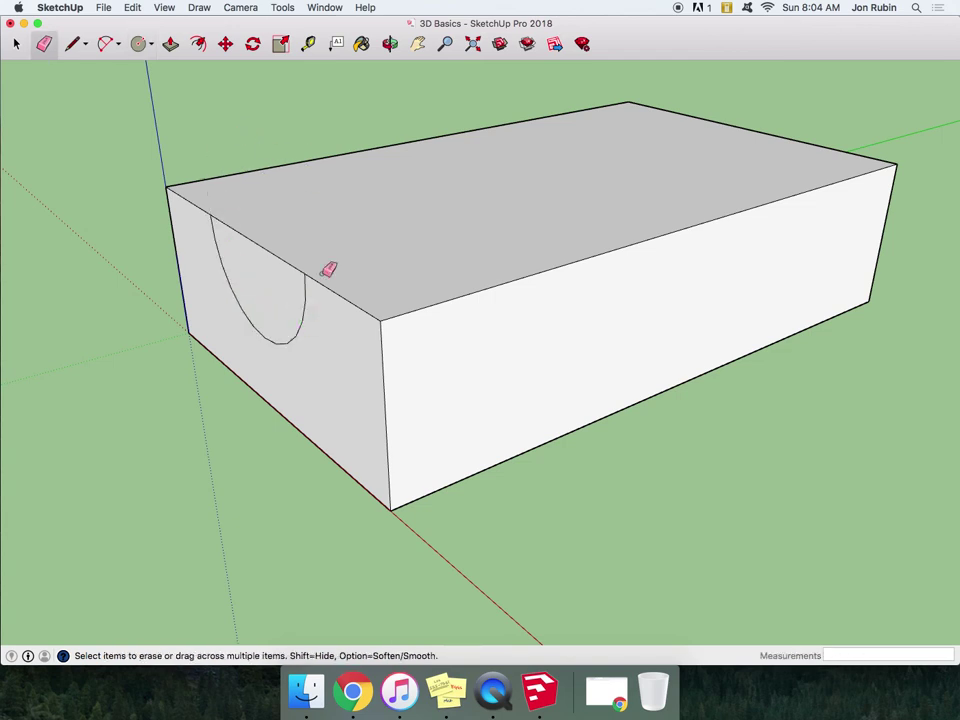
Push the semicircle through the full length of the box to cut a rounded channel along its top.
click(172, 44)
mouse_move(268, 290)
mouse_down()
mouse_move(538, 281)
mouse_move(898, 170)
mouse_up()
click(390, 44)
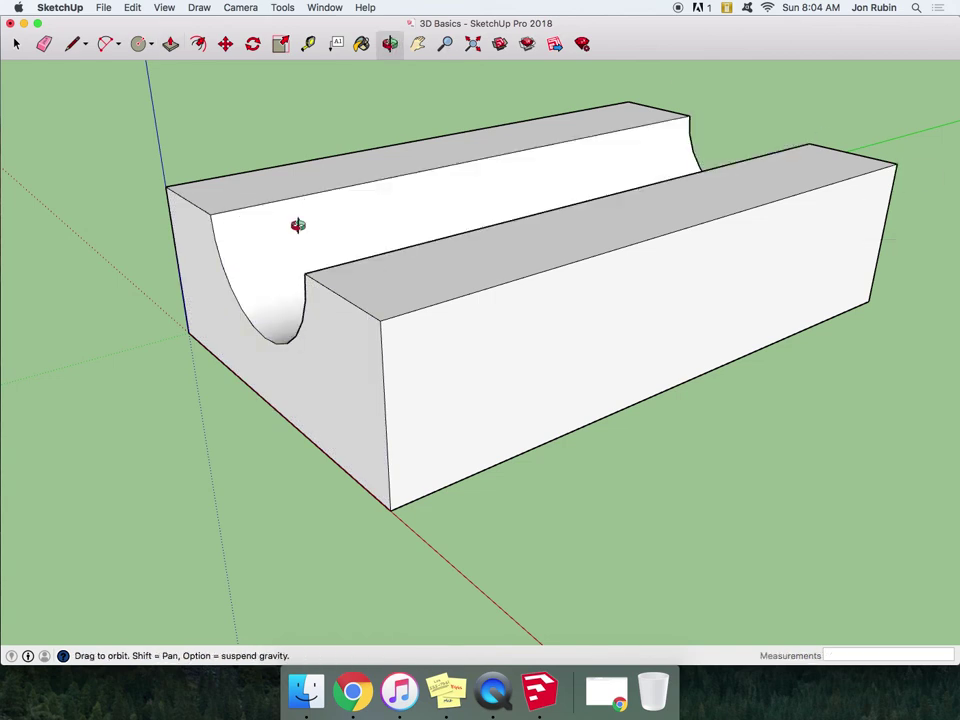